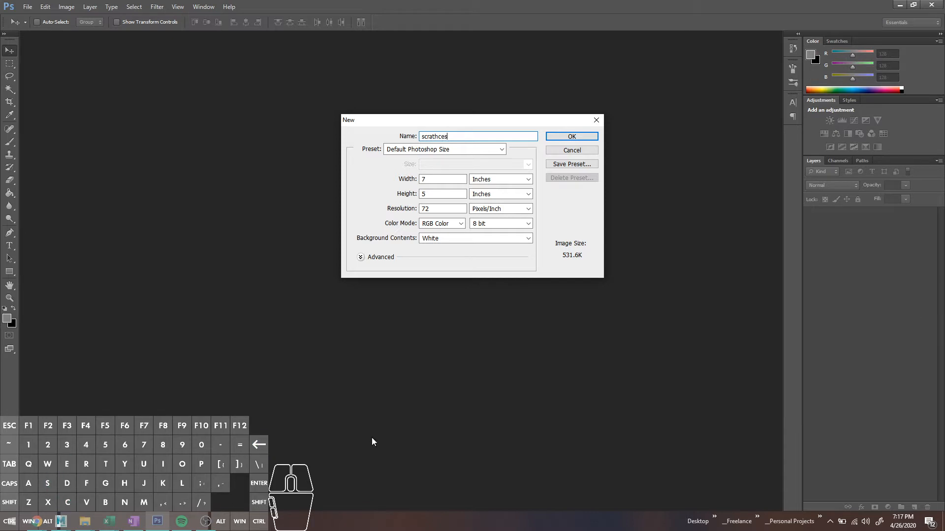
- Set the new document's size to 1080 by 1080 pixels and create it
double_click(447, 194)
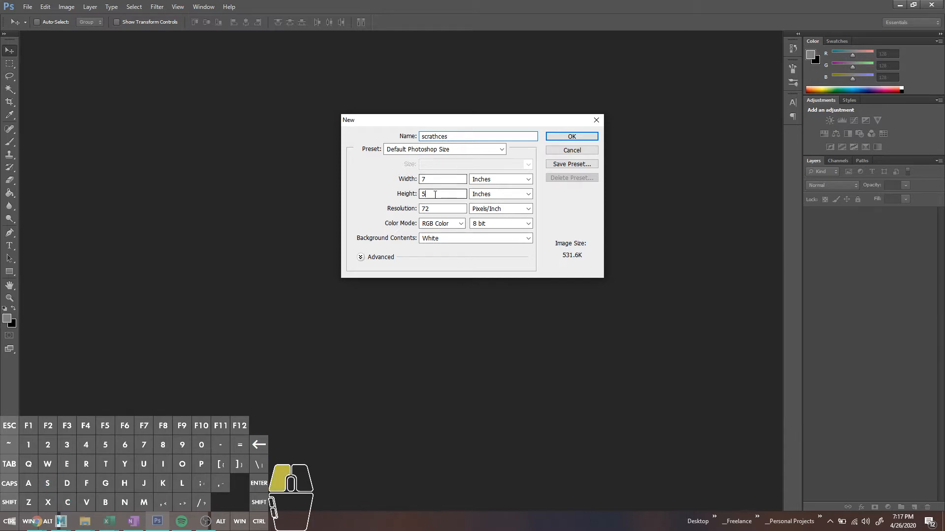
left_click(495, 178)
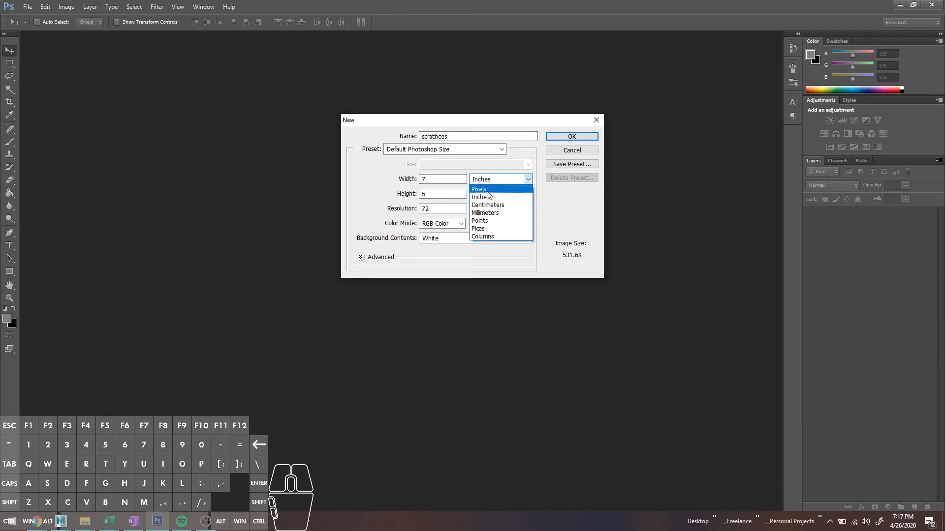
left_click(492, 193)
left_click(399, 183)
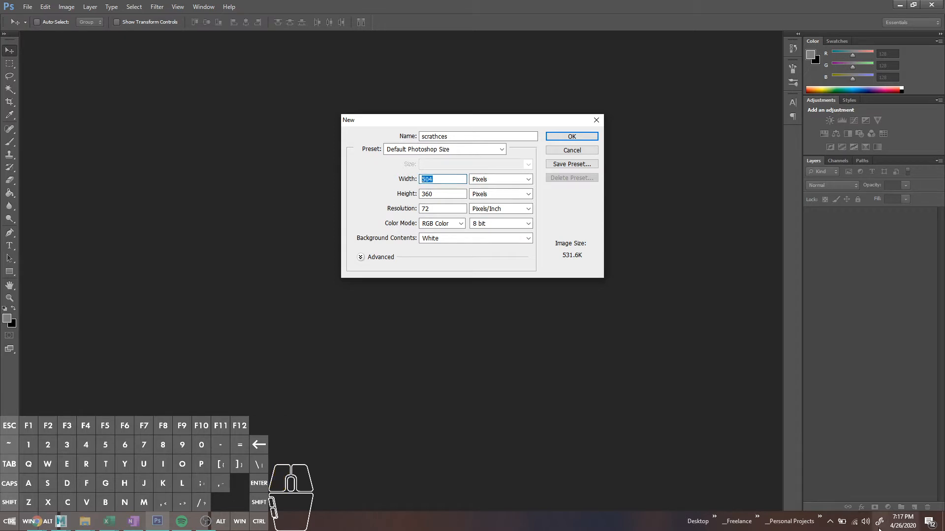
type("1080")
key("Tab")
key("Tab")
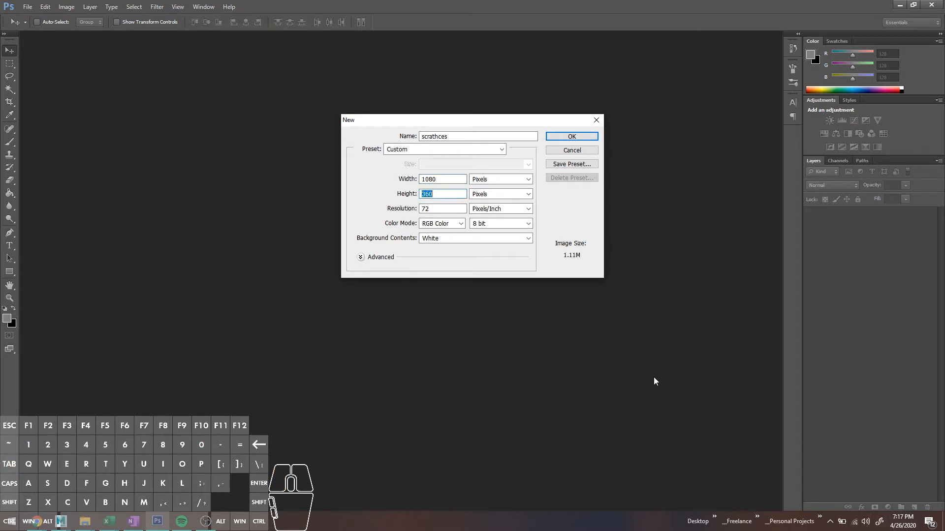
type("1080")
key("Return")
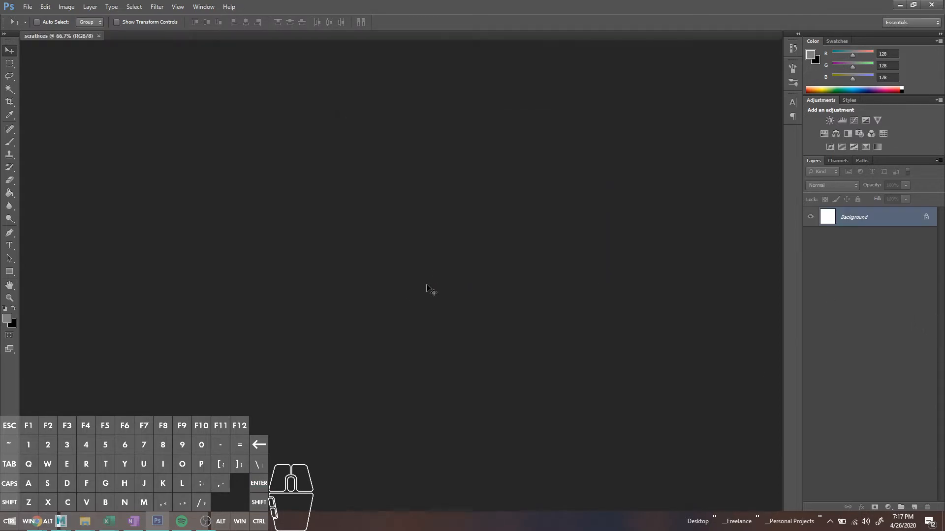
- Add a new layer above the background and ready the Brush tool with black, undoing a diagonal test stroke
left_click(915, 507)
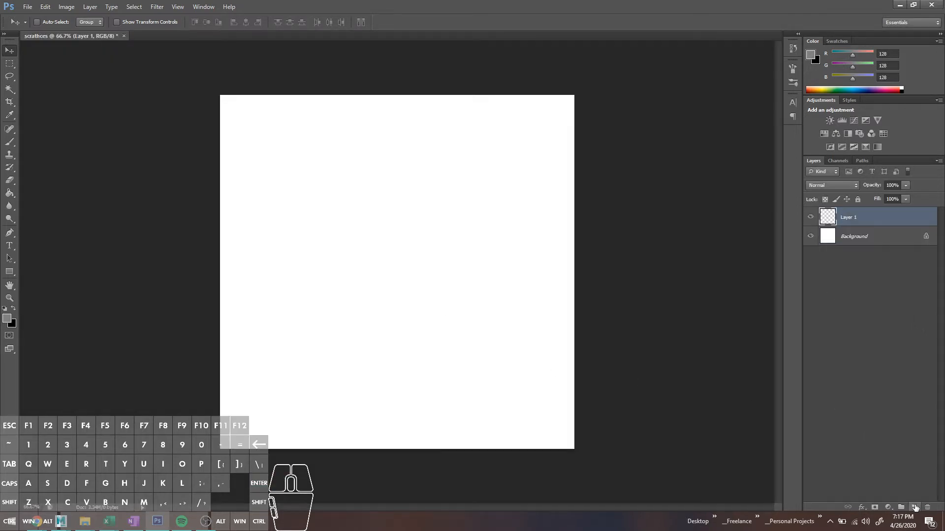
key("b")
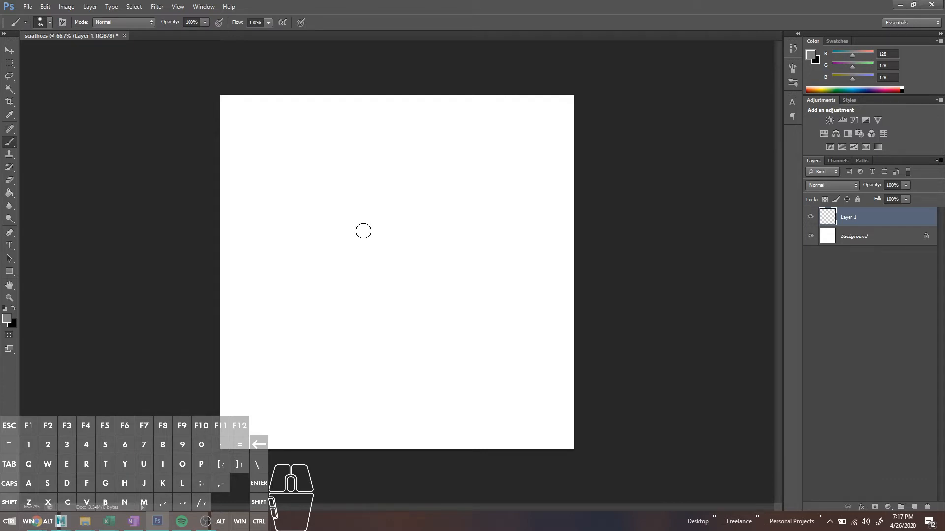
key("x")
left_click_drag(316, 195, 460, 350)
key("ctrl+z")
- Set the brush size to 60 px and paint a thick, uneven black streak diagonally from the canvas's upper-left to lower-right area
right_click(392, 235)
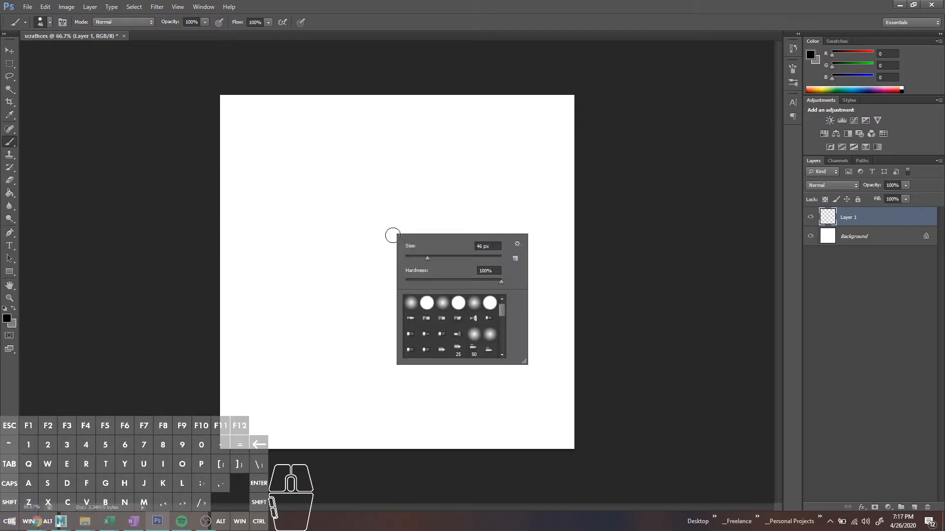
left_click_drag(422, 258, 415, 258)
left_click_drag(416, 258, 430, 259)
mouse_move(269, 146)
left_mouse_down()
mouse_move(340, 246)
mouse_move(519, 381)
mouse_move(276, 165)
mouse_move(341, 232)
left_mouse_up()
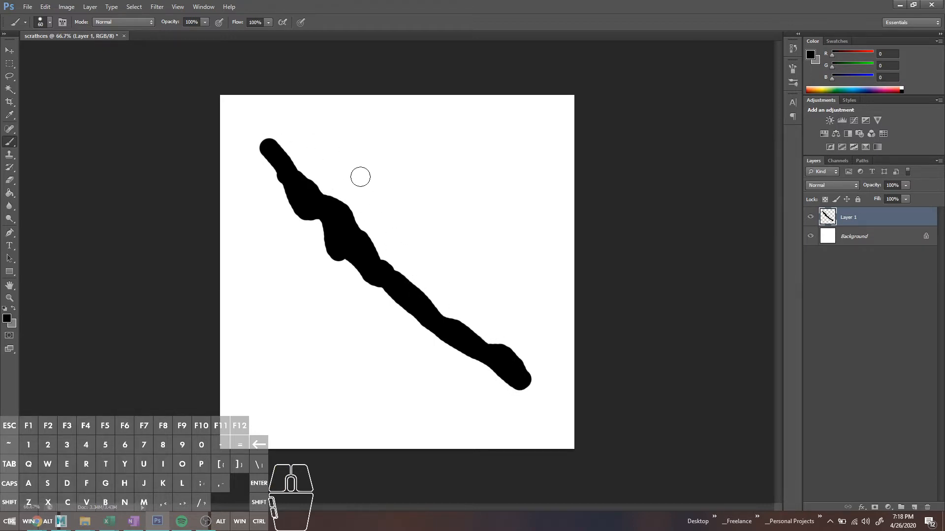
mouse_move(303, 178)
left_mouse_down()
mouse_move(335, 251)
mouse_move(312, 179)
mouse_move(420, 312)
mouse_move(403, 305)
mouse_move(439, 315)
left_mouse_up()
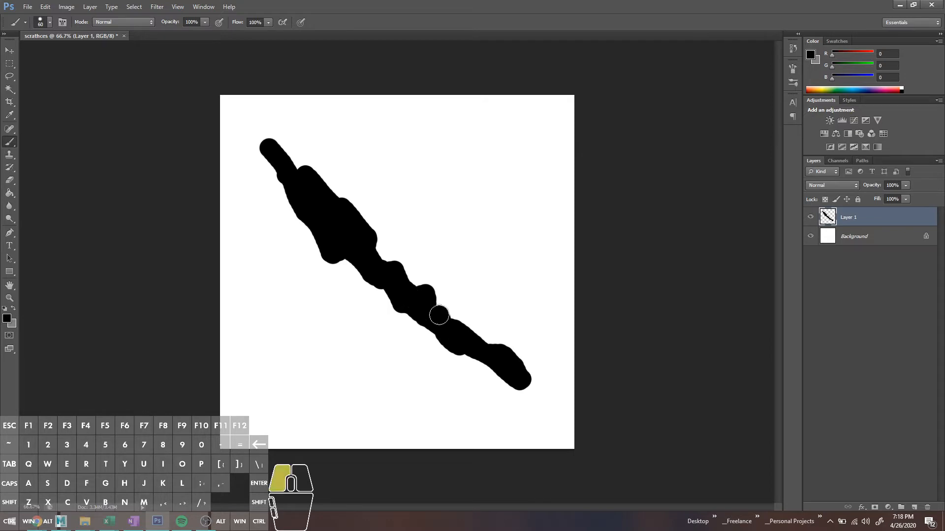
left_click_drag(473, 348, 538, 403)
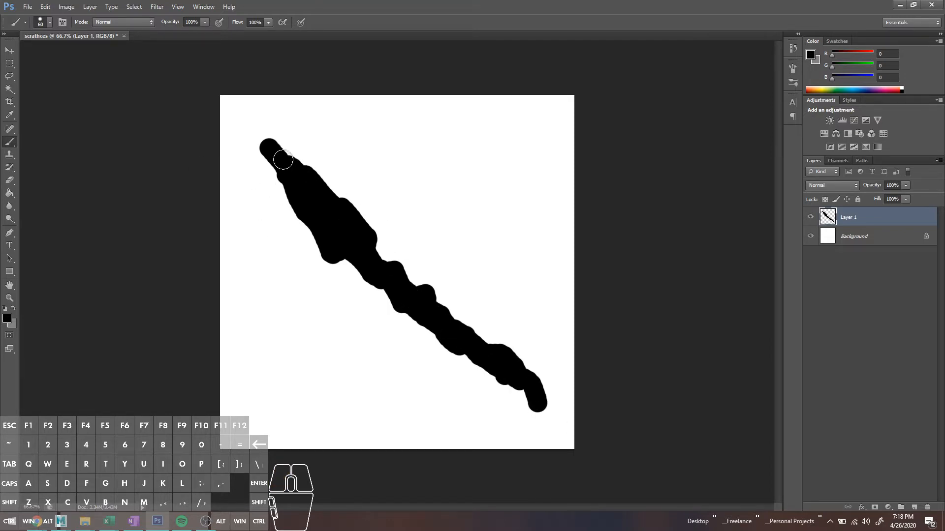
left_click_drag(266, 144, 255, 129)
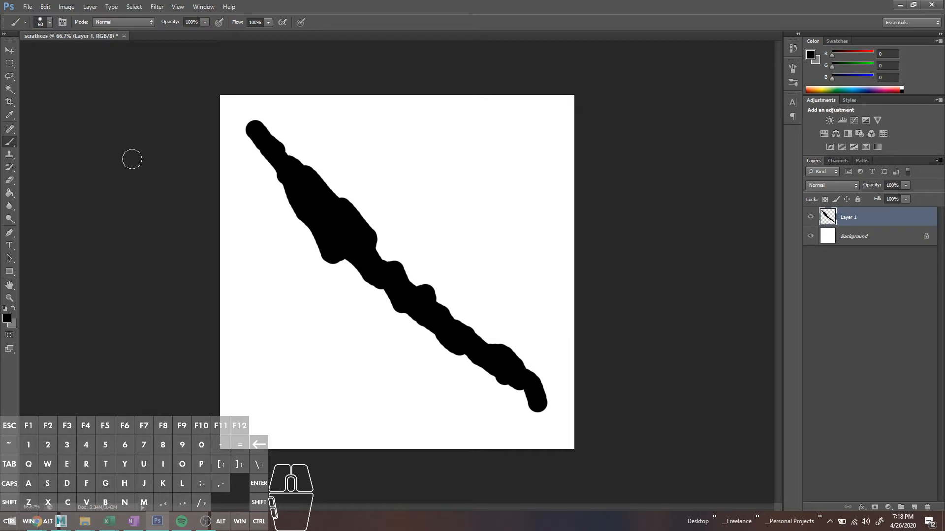
- Add another layer above the black streak and switch the Brush tool's painting colour to white
left_click(915, 507)
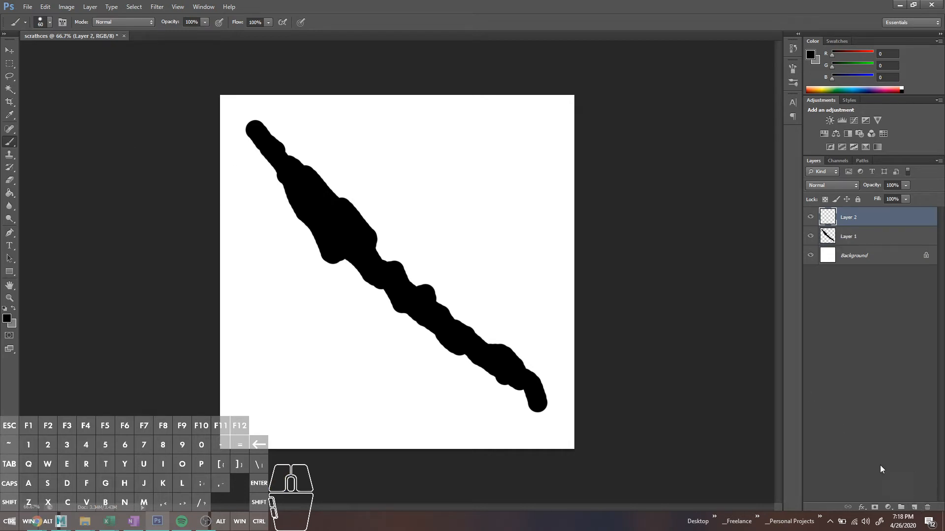
key("b")
key("x")
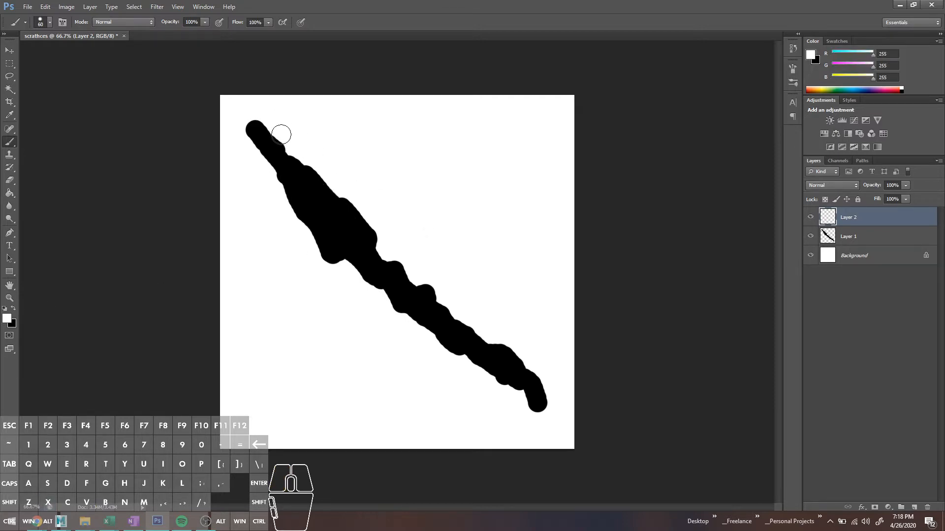
- Try trimming the streak's upper edge with white strokes, first hard and then with 15% brush hardness, and undo them
key("e")
mouse_move(268, 128)
left_mouse_down()
mouse_move(279, 142)
mouse_move(281, 133)
mouse_move(257, 120)
mouse_move(274, 129)
left_mouse_up()
key("b")
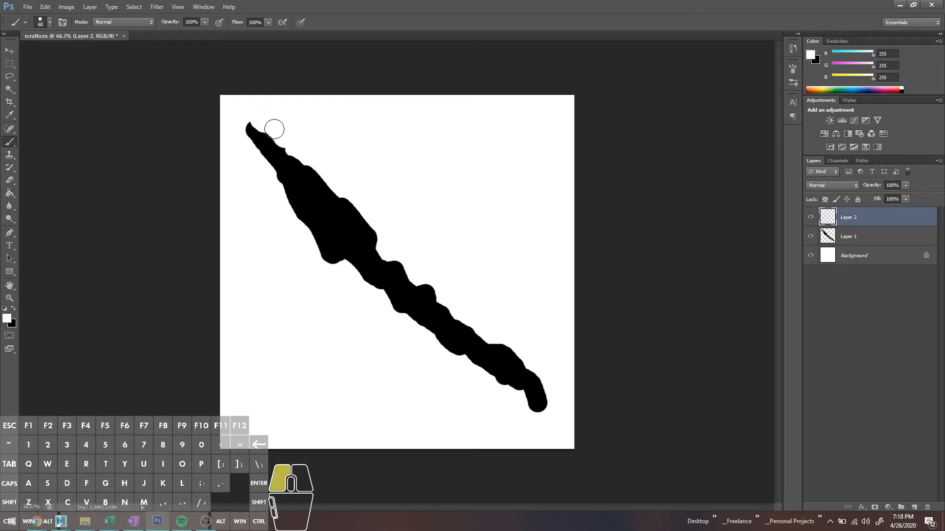
right_click(298, 155)
mouse_move(303, 157)
left_mouse_down()
mouse_move(299, 164)
mouse_move(299, 155)
mouse_move(388, 238)
left_mouse_up()
left_click(325, 201)
key("ctrl+z")
key("ctrl+z")
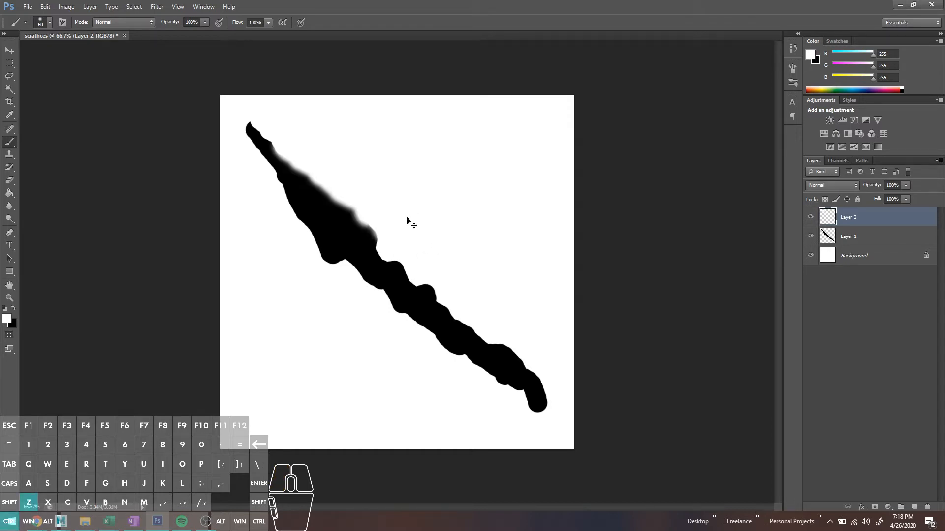
key("ctrl+z")
- Try to erase the streak's upper end with the Eraser tool at 102 px
key("e")
right_click(279, 139)
left_click_drag(298, 160, 312, 163)
mouse_move(260, 132)
left_mouse_down()
mouse_move(378, 226)
mouse_move(255, 127)
left_mouse_up()
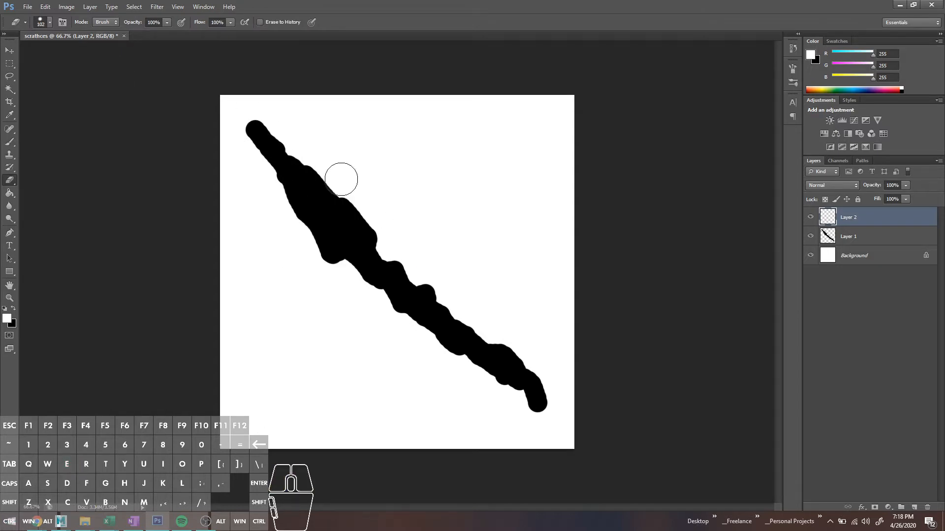
- Try roughening the streak's upper edge in white with the 59 px textured brush tip, and undo the strokes
key("b")
left_click(49, 23)
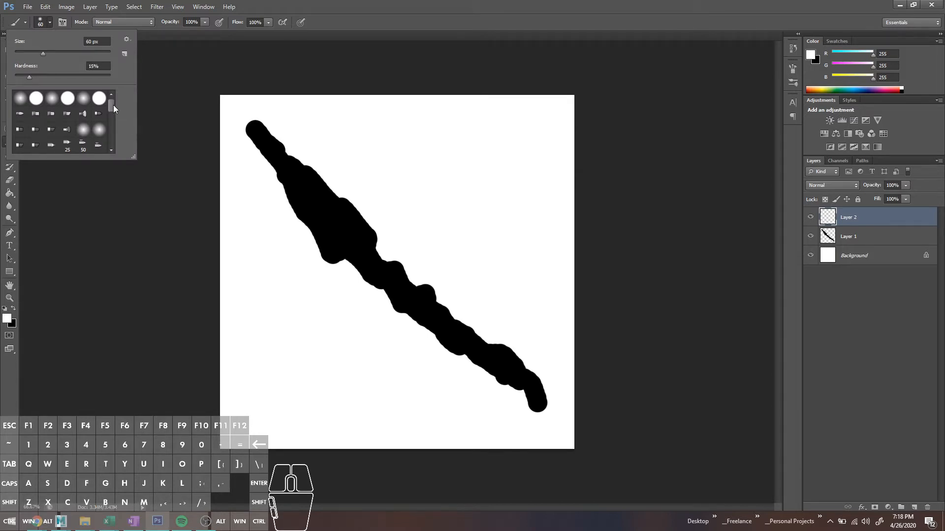
left_click_drag(113, 104, 108, 128)
left_click(72, 102)
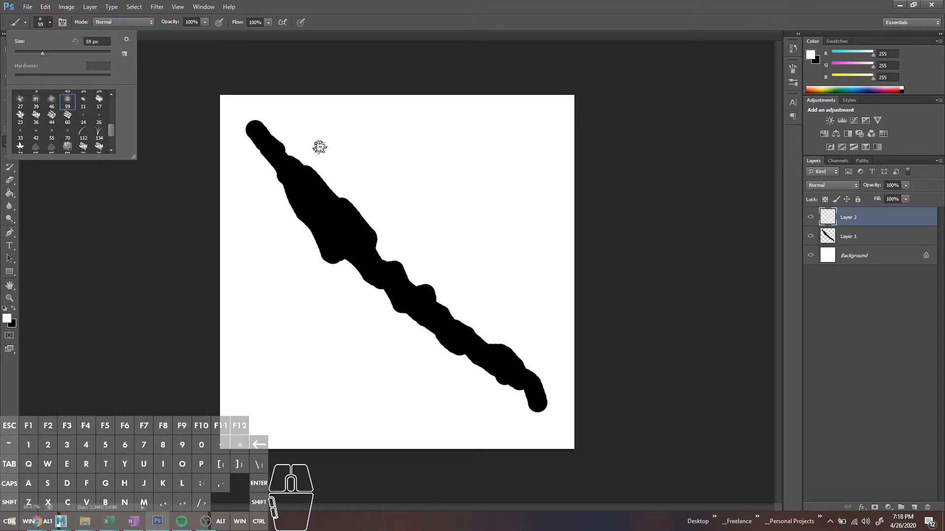
mouse_move(299, 161)
left_mouse_down()
mouse_move(375, 222)
mouse_move(344, 193)
left_mouse_up()
key("ctrl+z")
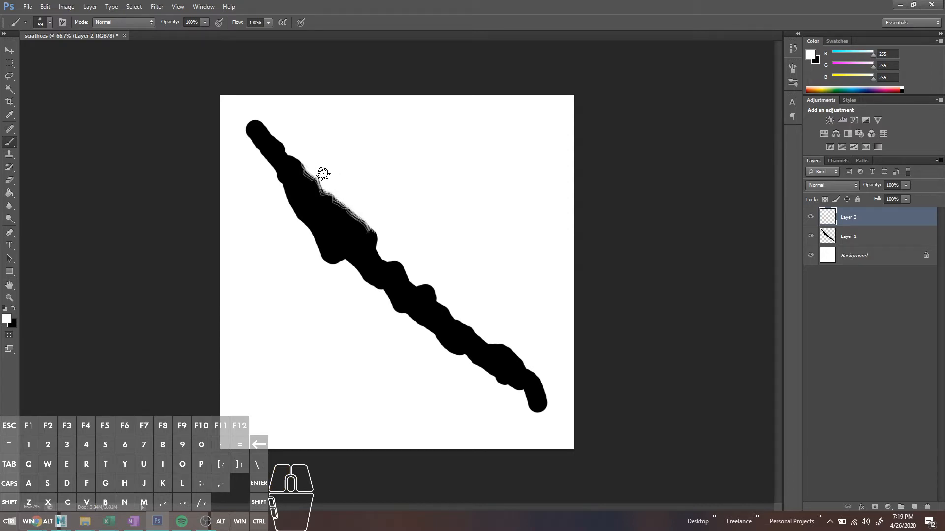
left_click_drag(324, 197, 368, 237)
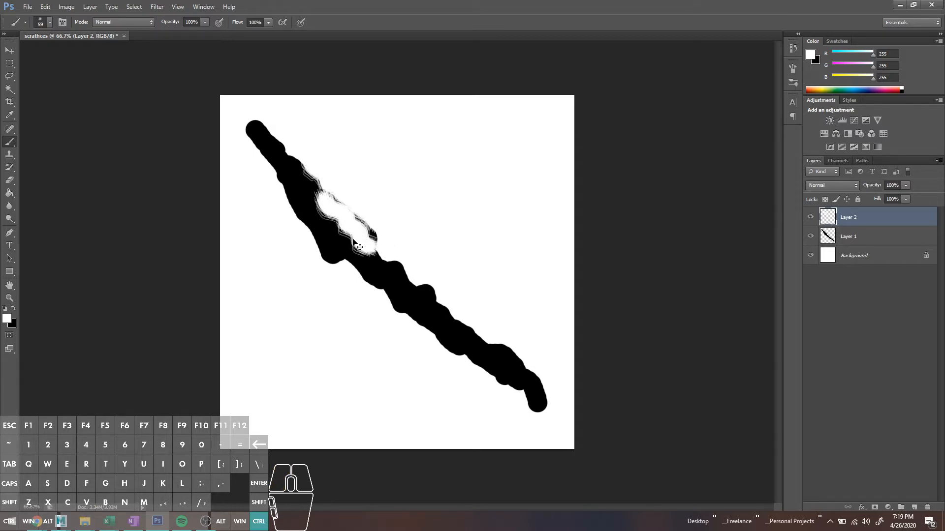
key("ctrl+plus")
key("ctrl+z")
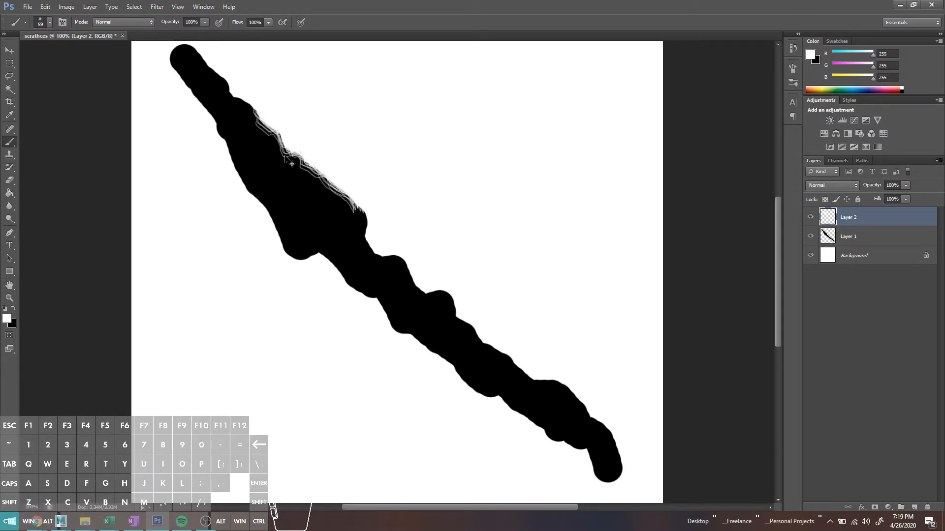
key("ctrl+z")
key("ctrl+alt+z")
key("ctrl+alt+z")
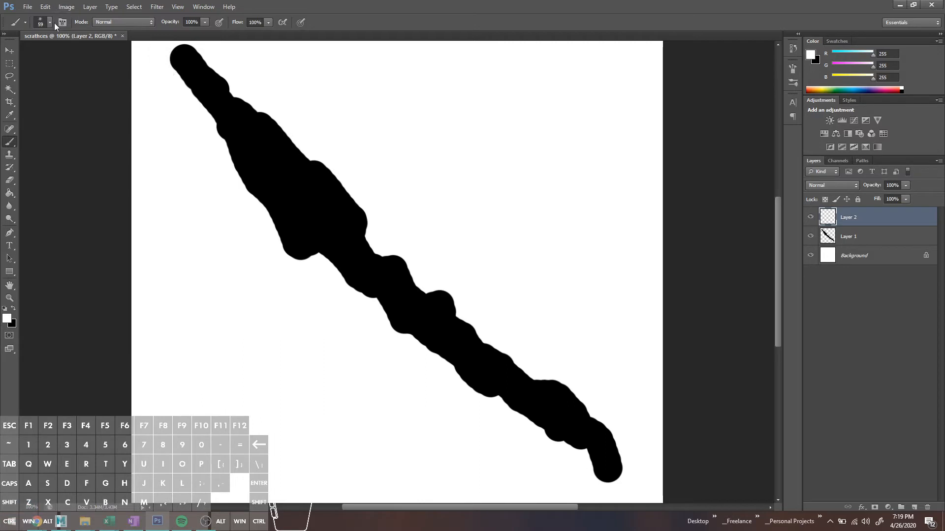
- Try the 90 px textured brush tip in white along the streak's upper edge and undo the stroke
left_click(51, 22)
left_click(65, 148)
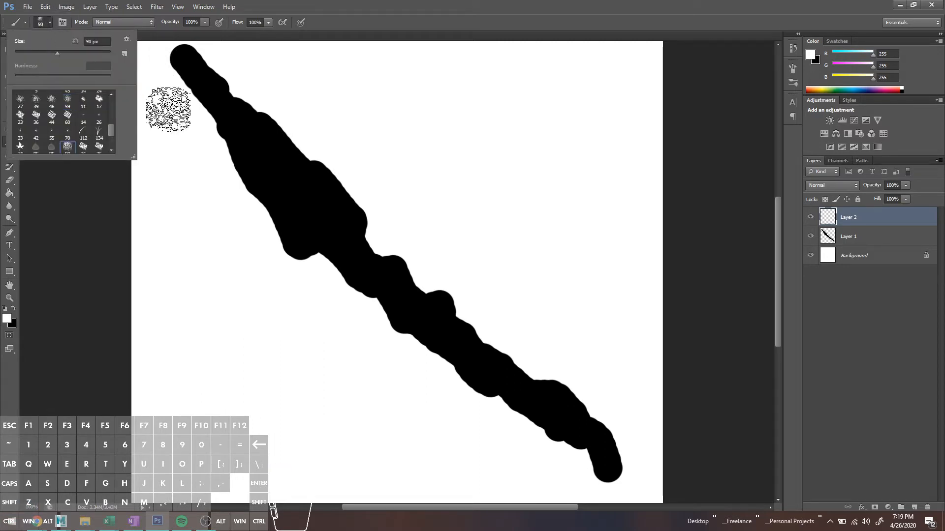
left_click(251, 81)
mouse_move(289, 116)
left_mouse_down()
mouse_move(297, 140)
mouse_move(296, 116)
mouse_move(385, 221)
left_mouse_up()
key("ctrl+z")
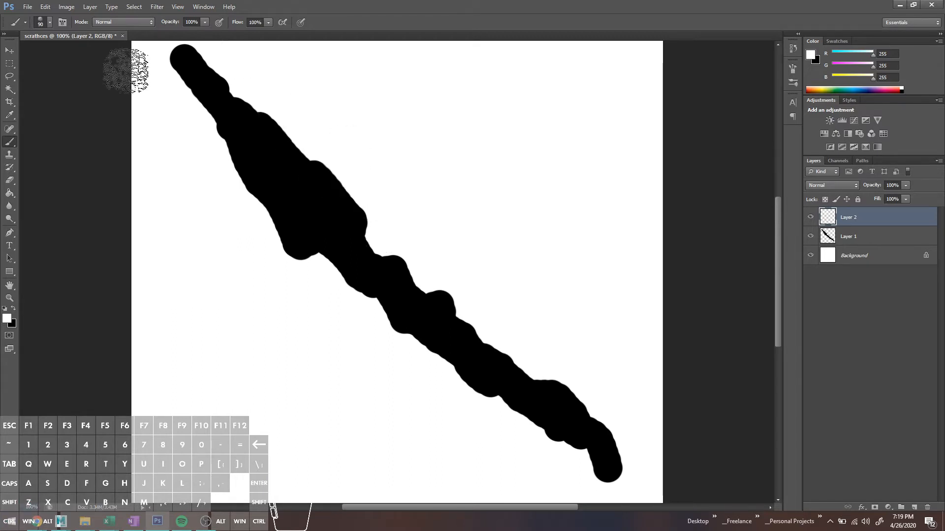
- Enlarge the brush preset picker so that all brush tips show at once
left_click(50, 22)
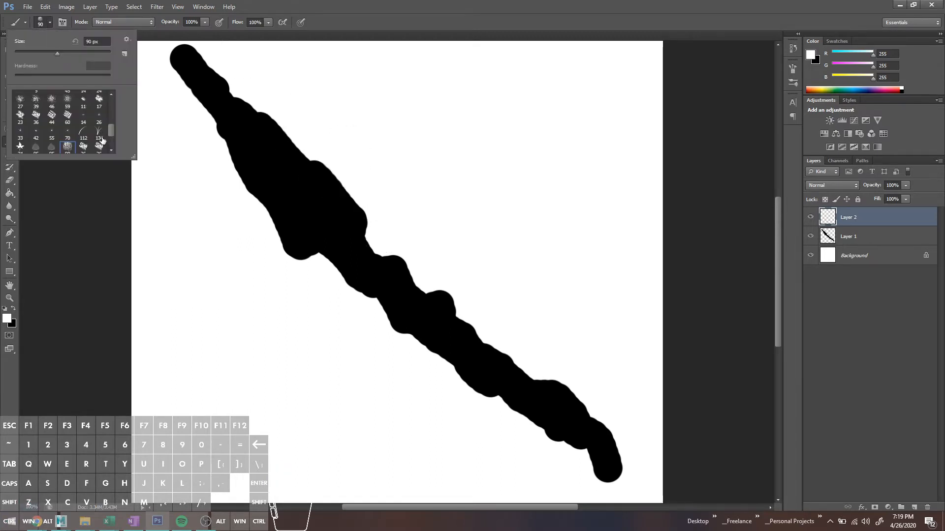
mouse_move(111, 135)
left_mouse_down()
mouse_move(148, 300)
mouse_move(185, 320)
left_mouse_up()
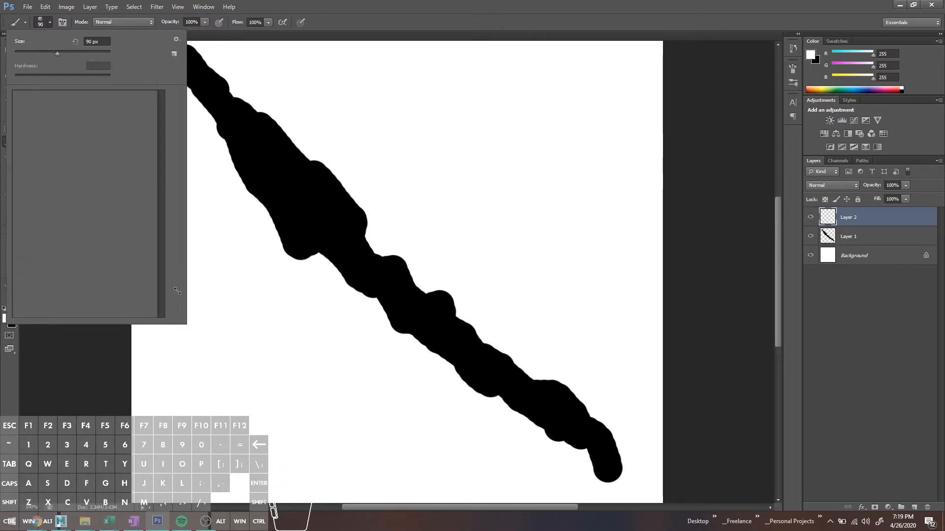
scroll(146, 181, "up", 1)
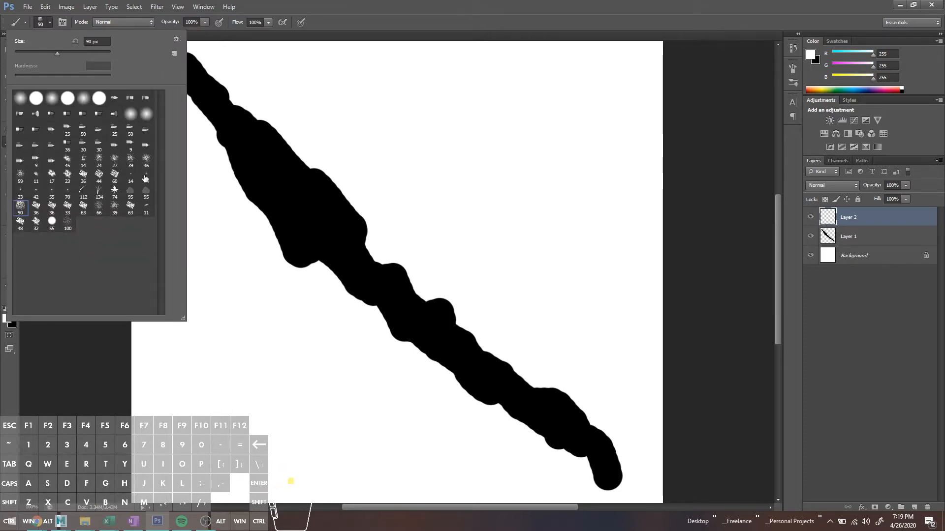
- Try the 45 px brush tip across the streak's upper edge and the white area, and undo the strokes
left_click(69, 161)
mouse_move(279, 112)
left_mouse_down()
mouse_move(270, 123)
mouse_move(339, 173)
mouse_move(427, 167)
left_mouse_up()
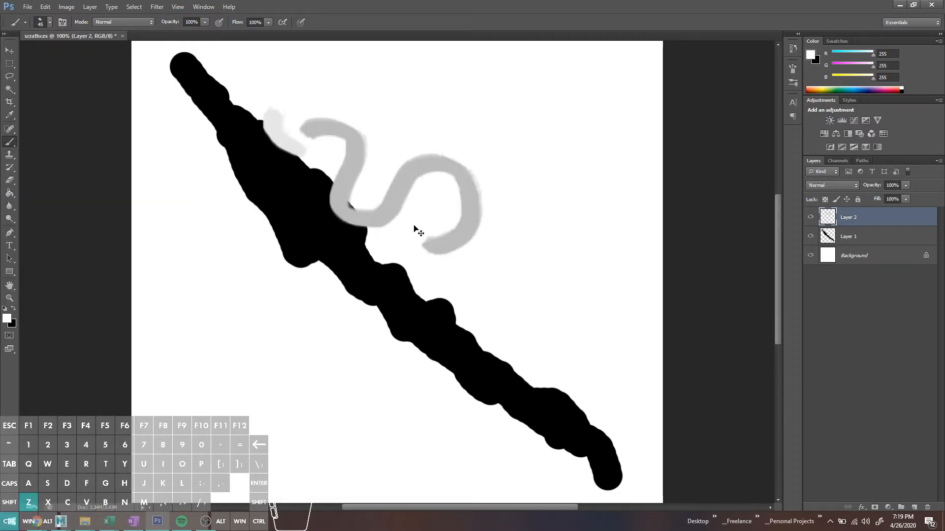
key("ctrl+z")
key("ctrl+z")
key("ctrl+z")
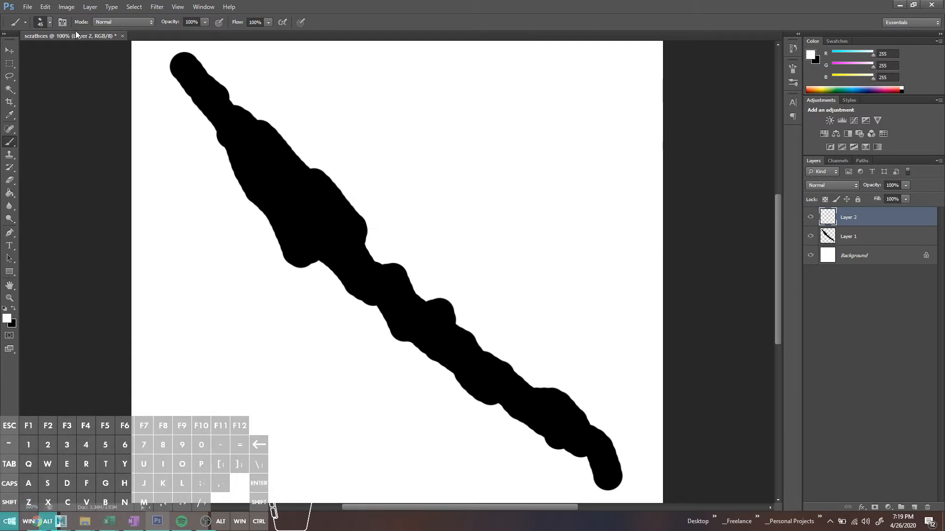
- Choose the 63 px rough brush tip and paint white along the streak's upper edge to make it jagged
left_click(49, 22)
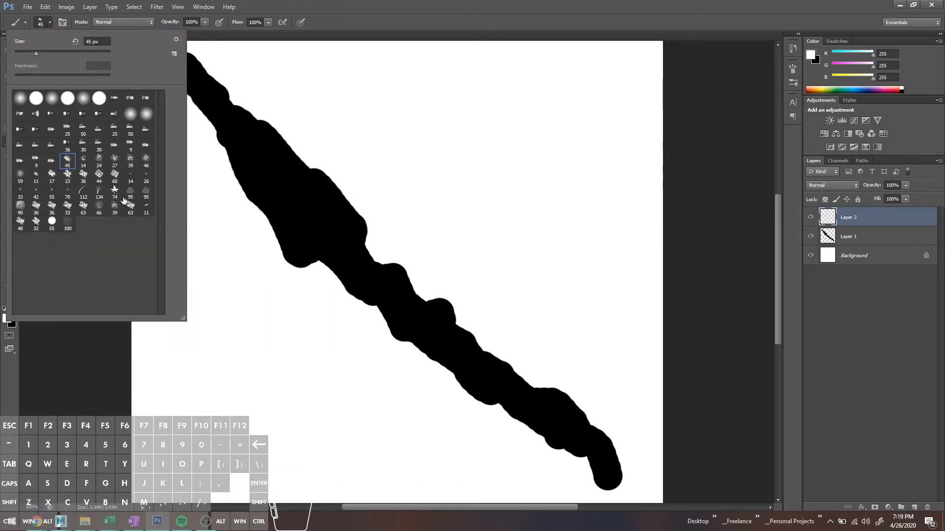
left_click(87, 204)
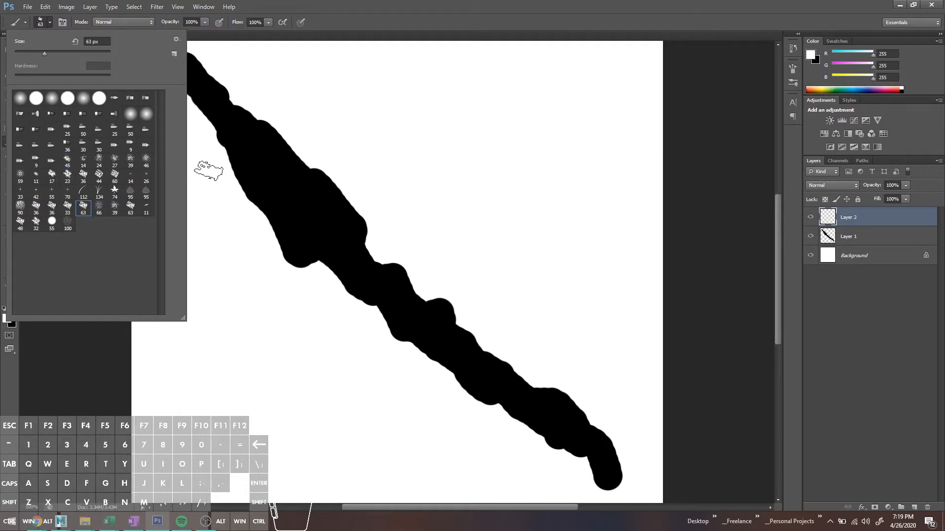
mouse_move(283, 121)
left_mouse_down()
mouse_move(382, 242)
mouse_move(312, 172)
mouse_move(339, 191)
left_mouse_up()
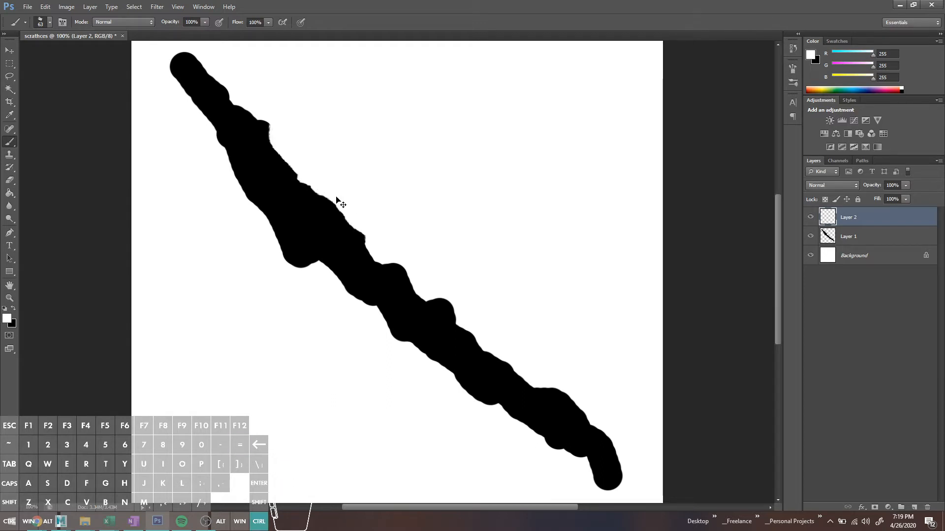
- Examine the roughened upper edge of the streak up close
key("ctrl+equal")
key("ctrl+equal")
key("space")
left_click_drag(308, 157, 499, 321)
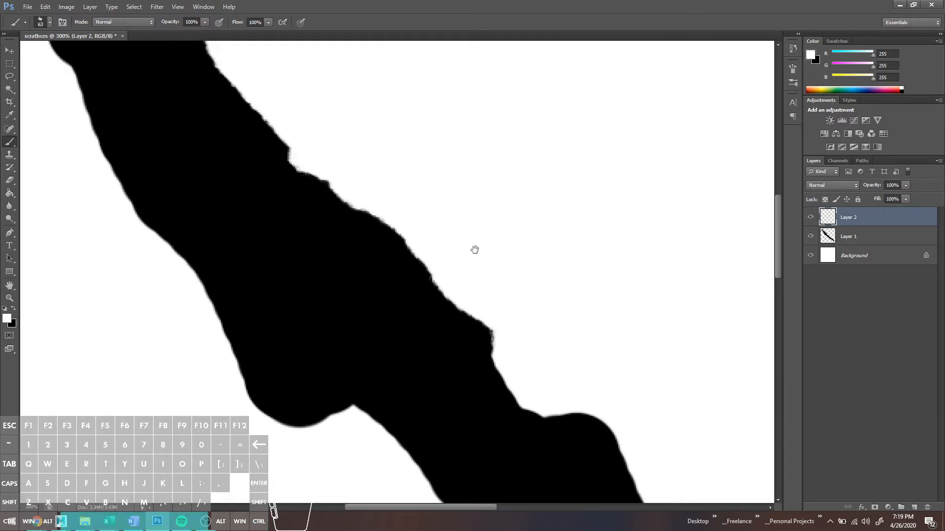
key("ctrl+equal")
key("ctrl+minus")
key("ctrl+minus")
key("ctrl+minus")
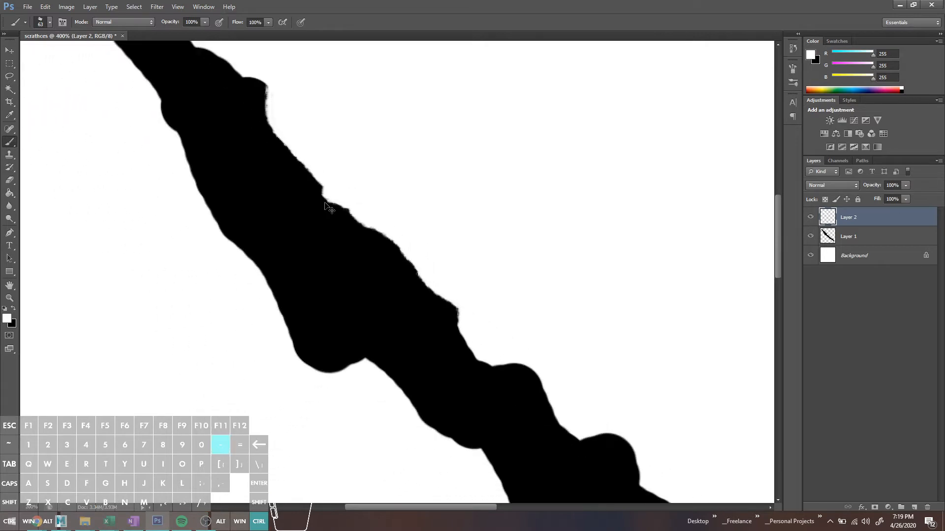
- Paint white along both edges of the streak's upper half to make them thin and jagged
left_click_drag(322, 167, 222, 89)
mouse_move(230, 128)
left_mouse_down()
mouse_move(261, 153)
mouse_move(242, 141)
mouse_move(297, 212)
mouse_move(307, 259)
left_mouse_up()
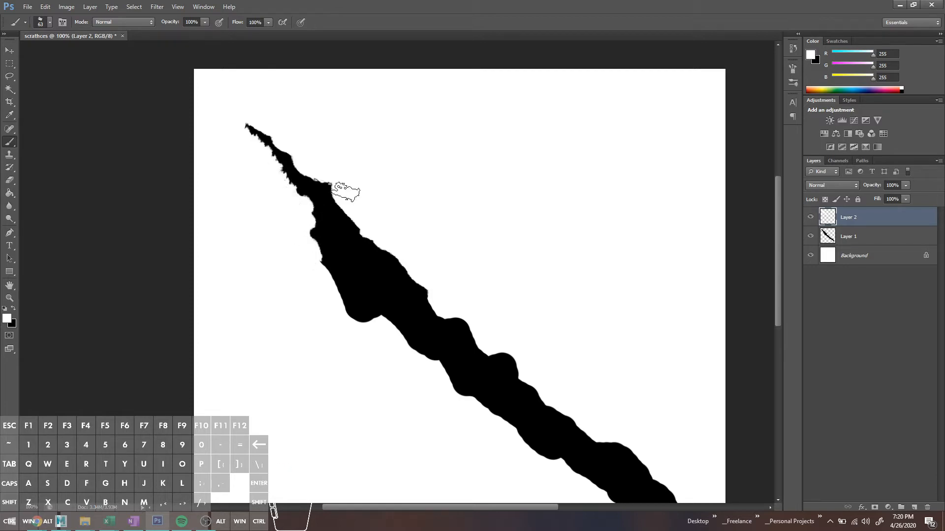
left_click_drag(336, 183, 341, 190)
left_click_drag(297, 153, 308, 160)
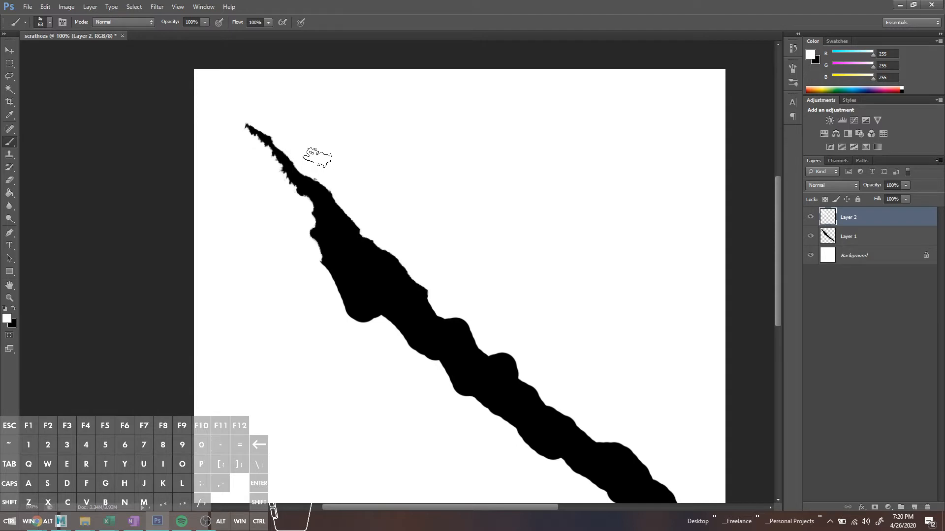
mouse_move(301, 211)
left_mouse_down()
mouse_move(302, 239)
mouse_move(316, 246)
mouse_move(312, 232)
mouse_move(326, 269)
mouse_move(336, 268)
mouse_move(336, 305)
mouse_move(376, 316)
mouse_move(343, 291)
mouse_move(344, 276)
mouse_move(344, 302)
mouse_move(298, 203)
left_mouse_up()
key("space")
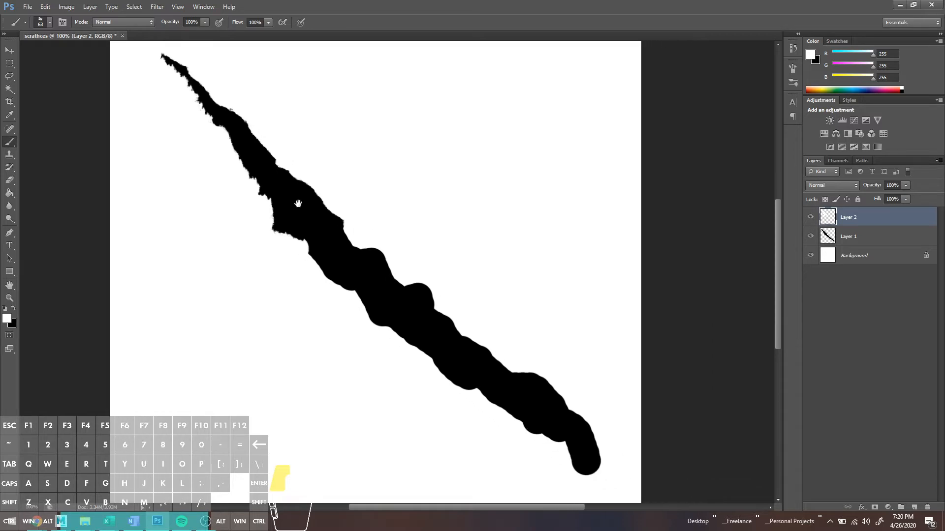
mouse_move(236, 104)
left_mouse_down()
mouse_move(218, 89)
mouse_move(340, 224)
left_mouse_up()
mouse_move(392, 253)
left_mouse_down()
mouse_move(362, 247)
mouse_move(391, 261)
left_mouse_up()
- Rotate the canvas view to about -95° and roughen both edges of the streak's middle section with white strokes
key("r")
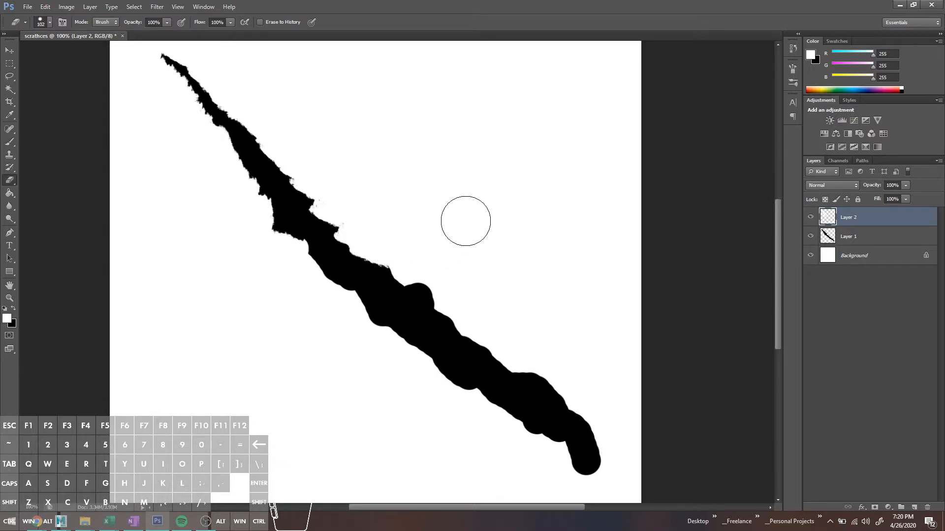
left_click_drag(466, 219, 327, 194)
key("b")
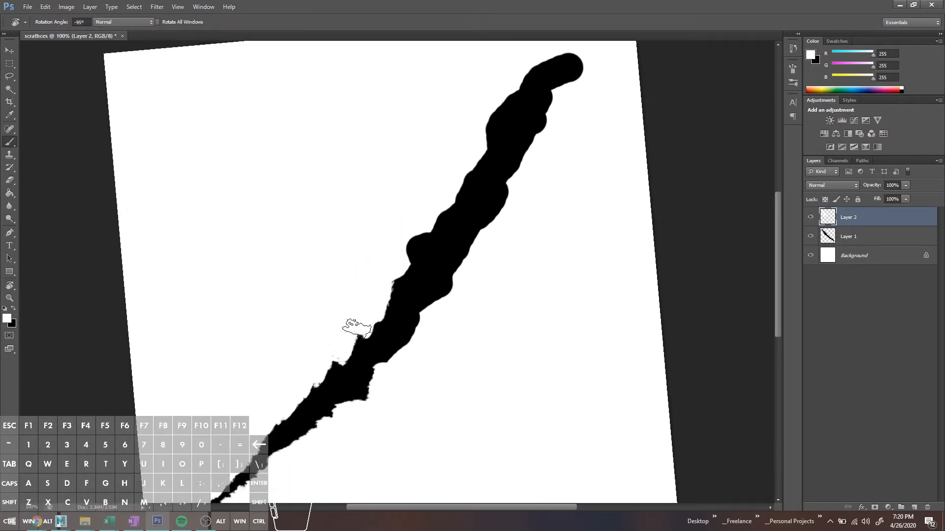
mouse_move(339, 344)
left_mouse_down()
mouse_move(327, 359)
mouse_move(365, 326)
mouse_move(386, 268)
left_mouse_up()
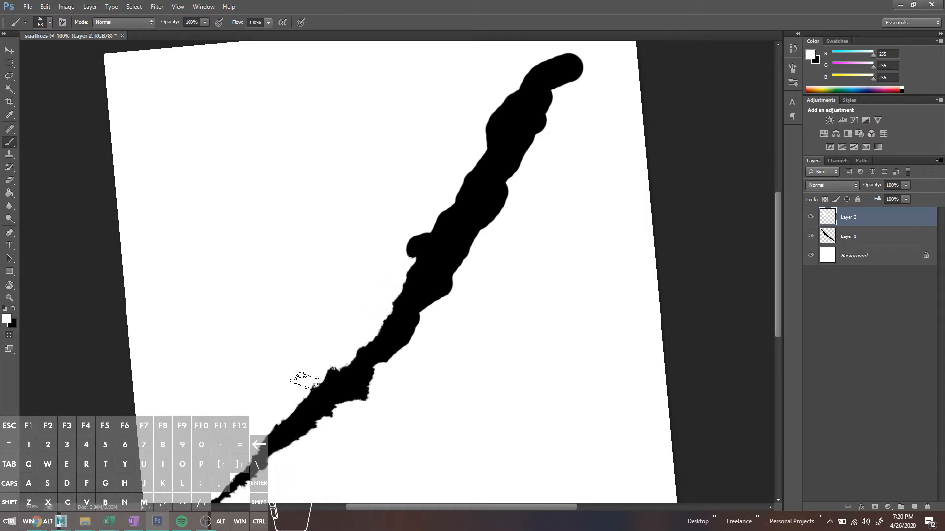
mouse_move(304, 380)
left_mouse_down()
mouse_move(321, 363)
mouse_move(316, 342)
left_mouse_up()
mouse_move(386, 265)
left_mouse_down()
mouse_move(413, 243)
mouse_move(413, 217)
mouse_move(432, 232)
mouse_move(456, 289)
mouse_move(485, 253)
mouse_move(452, 298)
left_mouse_up()
left_click_drag(441, 315, 388, 371)
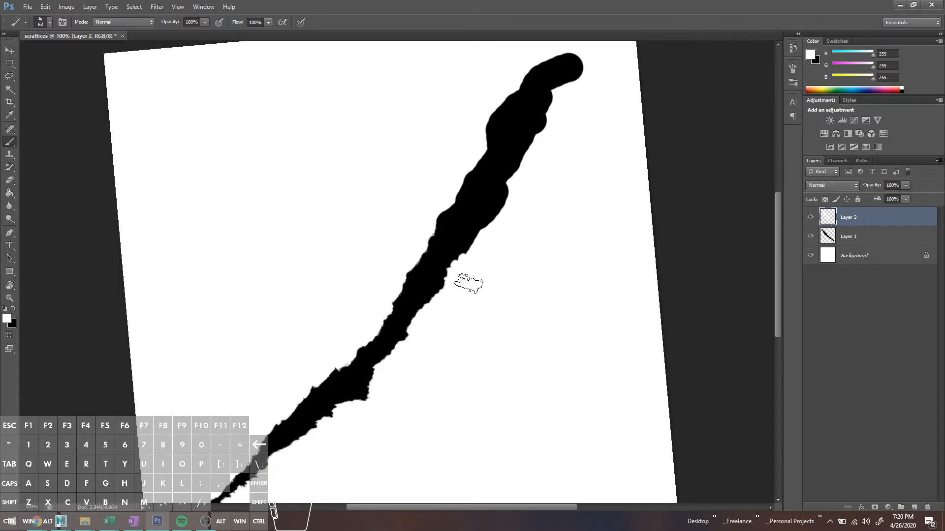
- Roughen the streak's remaining thick lower section with white, turning the canvas view as needed, and taper its end to a point
mouse_move(471, 259)
left_mouse_down()
mouse_move(509, 214)
mouse_move(534, 152)
mouse_move(525, 151)
left_mouse_up()
key("r")
mouse_move(397, 157)
left_mouse_down()
mouse_move(514, 194)
mouse_move(433, 268)
mouse_move(604, 277)
mouse_move(680, 320)
mouse_move(627, 318)
mouse_move(610, 333)
mouse_move(559, 319)
mouse_move(585, 316)
mouse_move(598, 319)
mouse_move(480, 337)
left_mouse_up()
key("b")
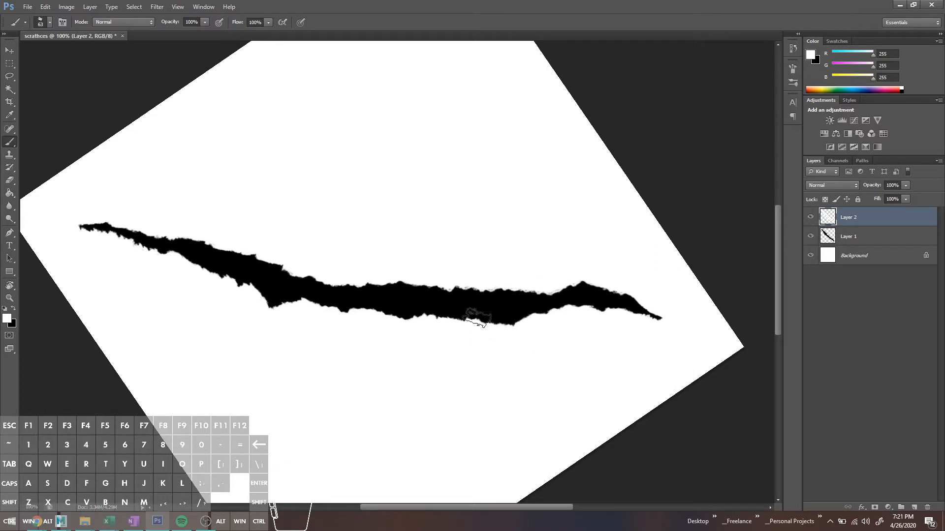
- Rotate the canvas view back to 0°
key("r")
left_click_drag(472, 228, 637, 338)
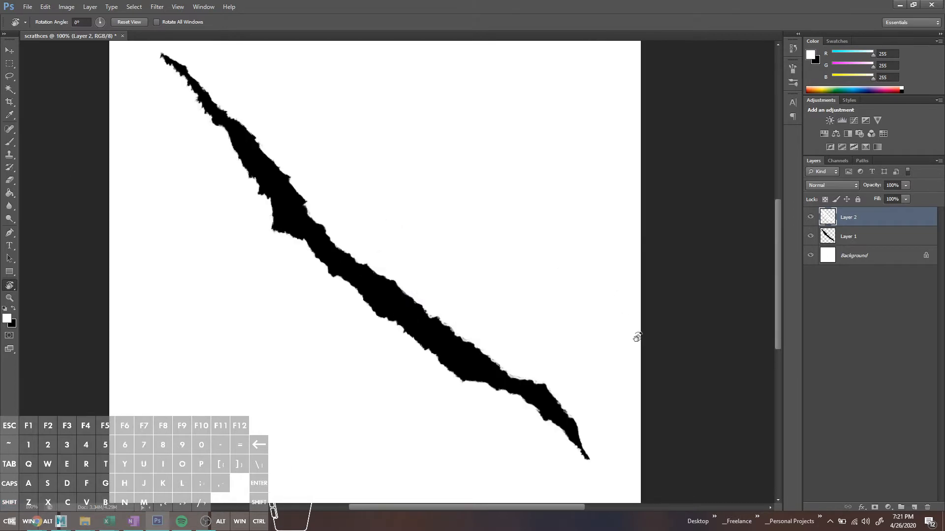
left_click_drag(574, 330, 557, 305)
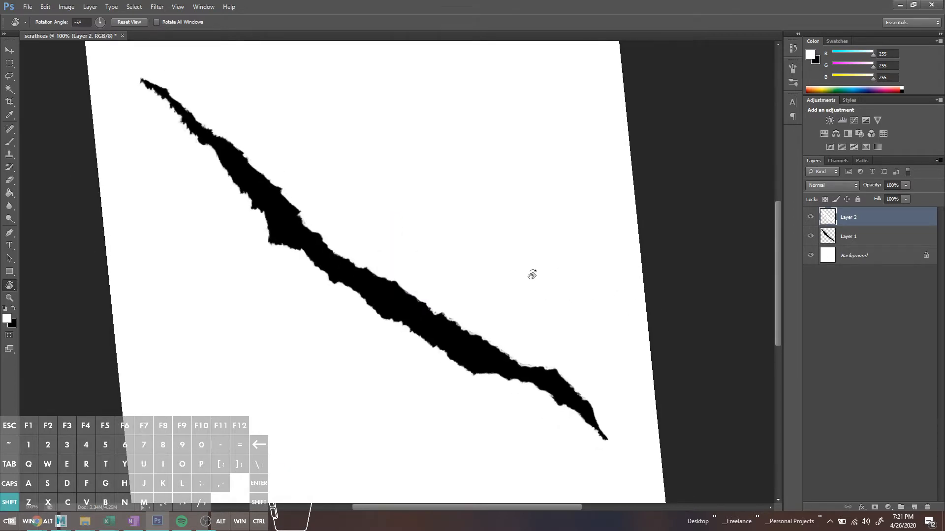
left_click_drag(532, 275, 477, 265, "shift")
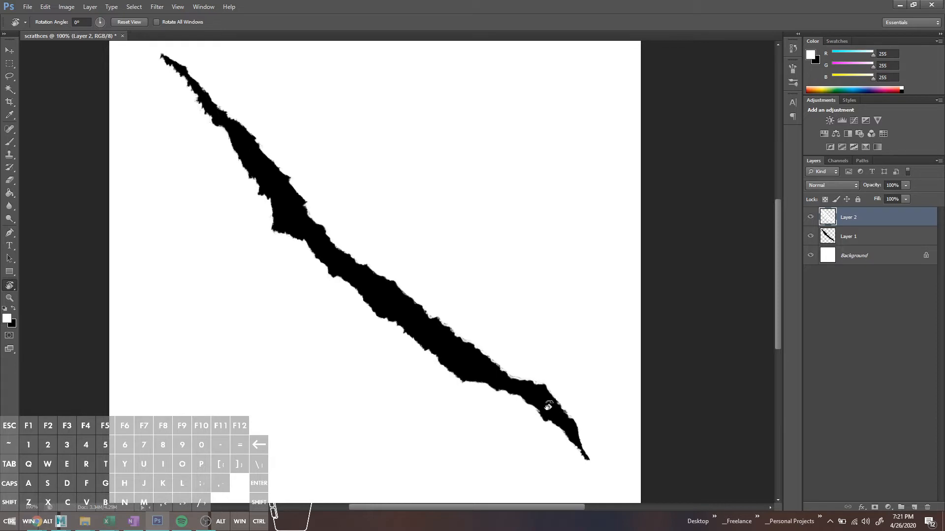
- Paint white into the streak's lower middle to thin it and split it into two tapered pieces
key("b")
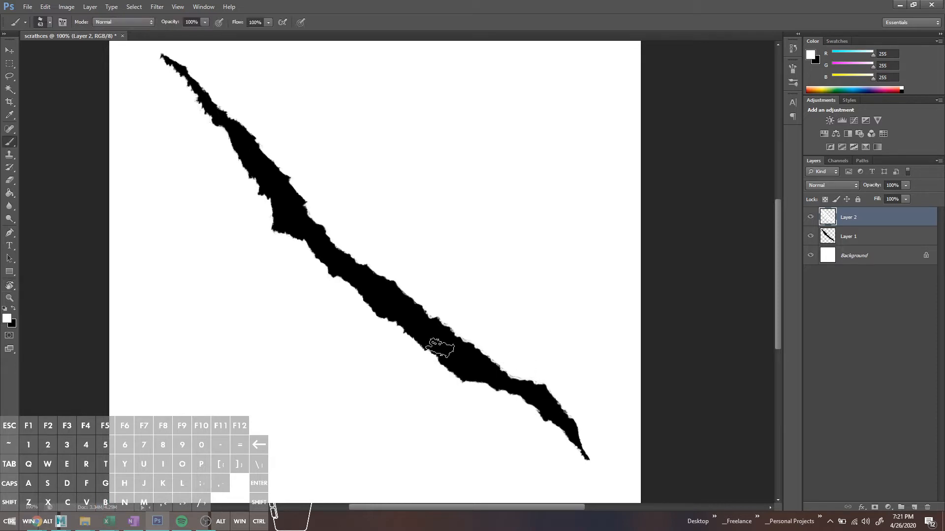
mouse_move(348, 295)
left_mouse_down()
mouse_move(418, 329)
mouse_move(415, 314)
mouse_move(423, 320)
mouse_move(434, 348)
mouse_move(474, 386)
left_mouse_up()
left_click_drag(415, 342, 413, 340)
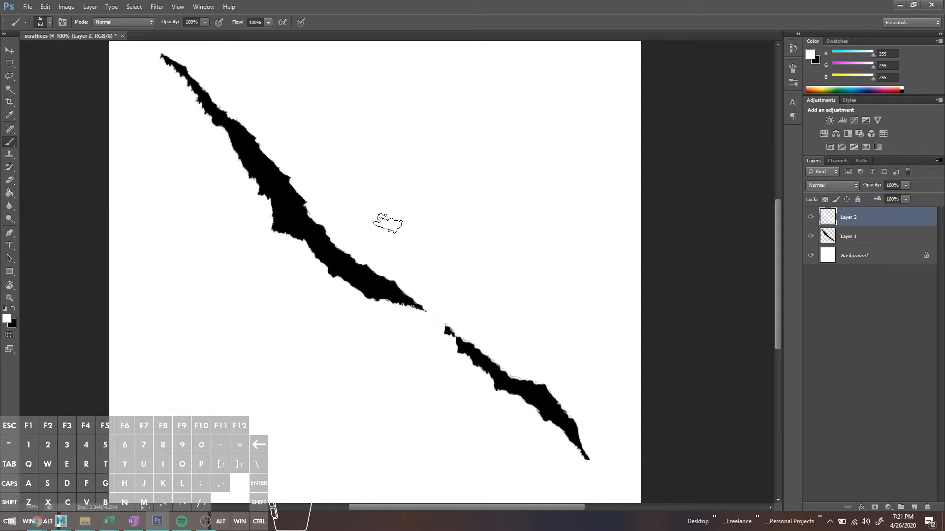
mouse_move(461, 305)
left_mouse_down()
mouse_move(460, 321)
mouse_move(499, 344)
mouse_move(506, 360)
left_mouse_up()
- Group Layer 1 and Layer 2, and add a new empty layer above the group
left_click(862, 237, "shift")
key("ctrl+g")
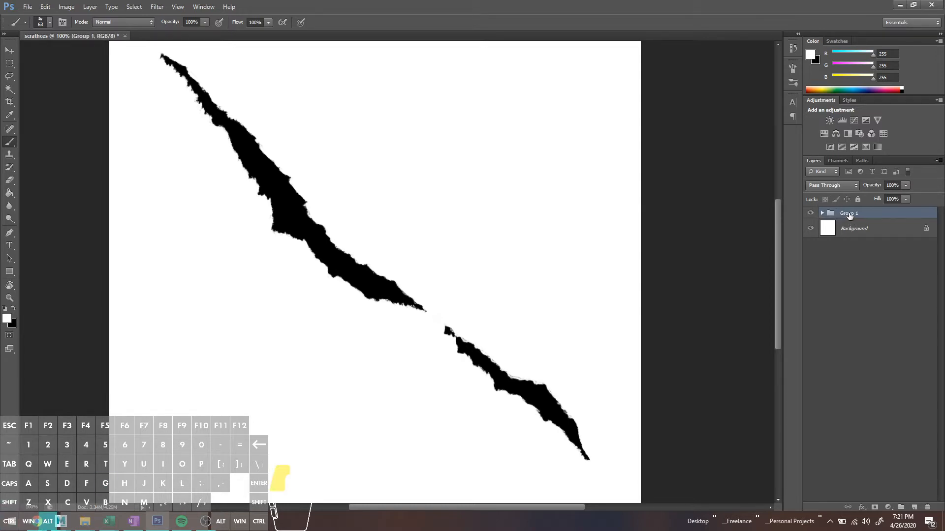
left_click_drag(839, 220, 845, 219, "alt")
left_click(810, 213)
left_click(811, 214)
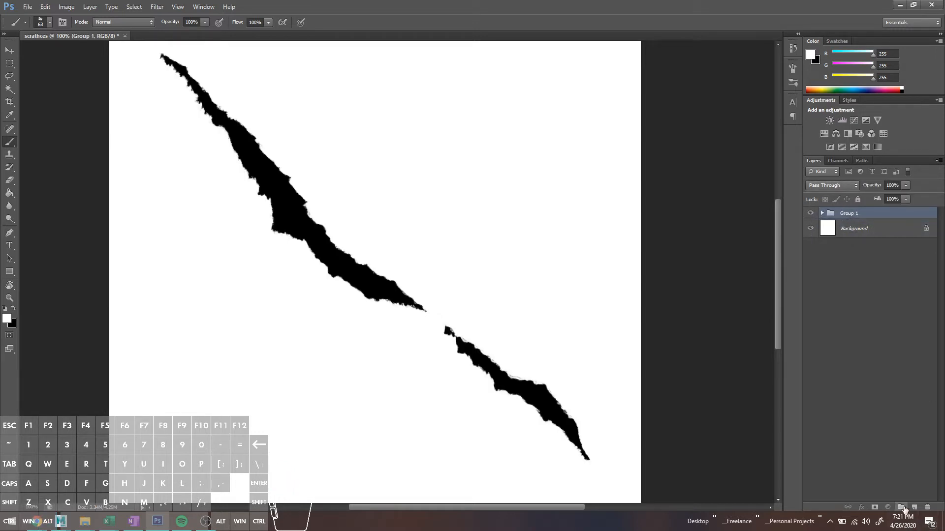
left_click(912, 508)
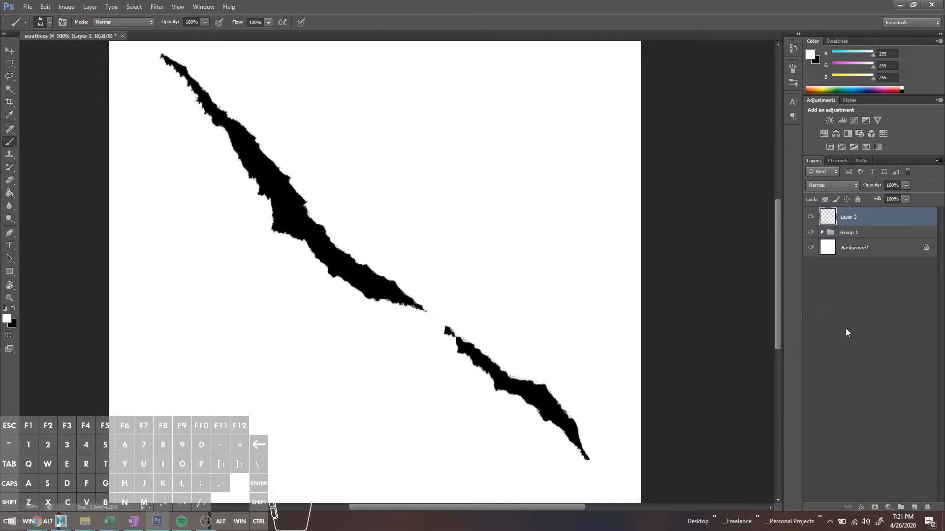
- Duplicate Group 1 beneath Layer 3, and hide both the original group and Layer 3
left_click_drag(846, 233, 814, 225, "alt")
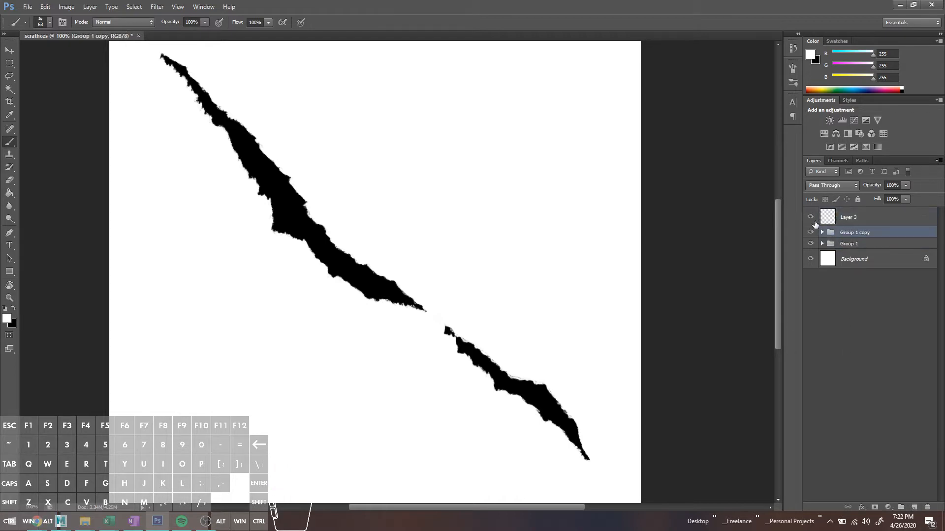
left_click(810, 243)
right_click(836, 235)
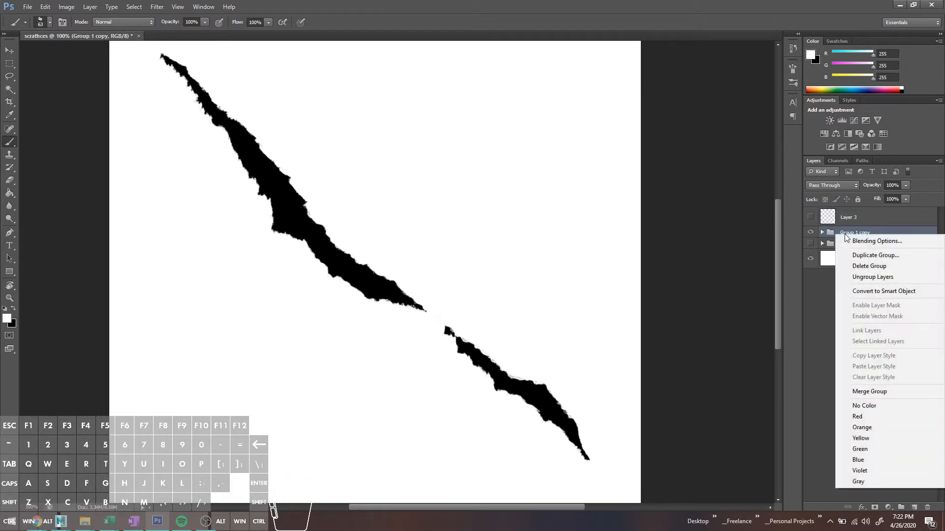
left_click(868, 391)
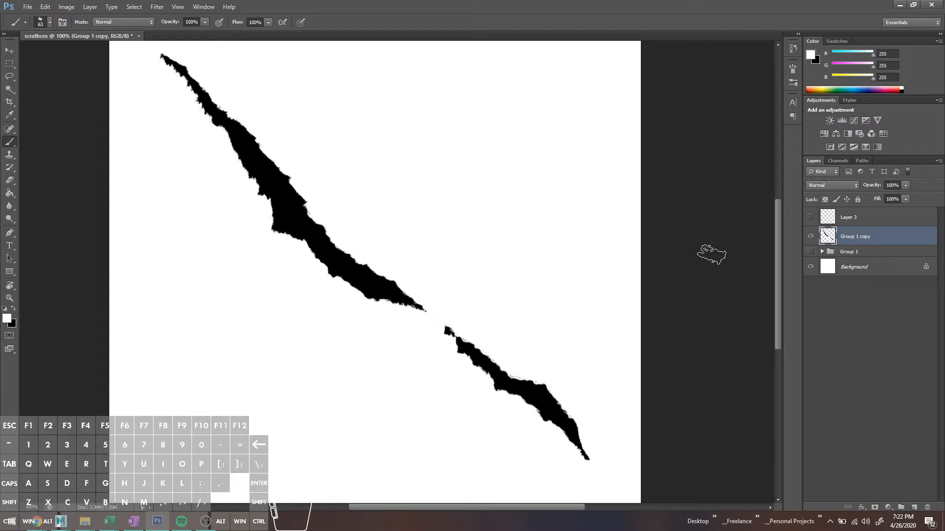
key("ctrl+z")
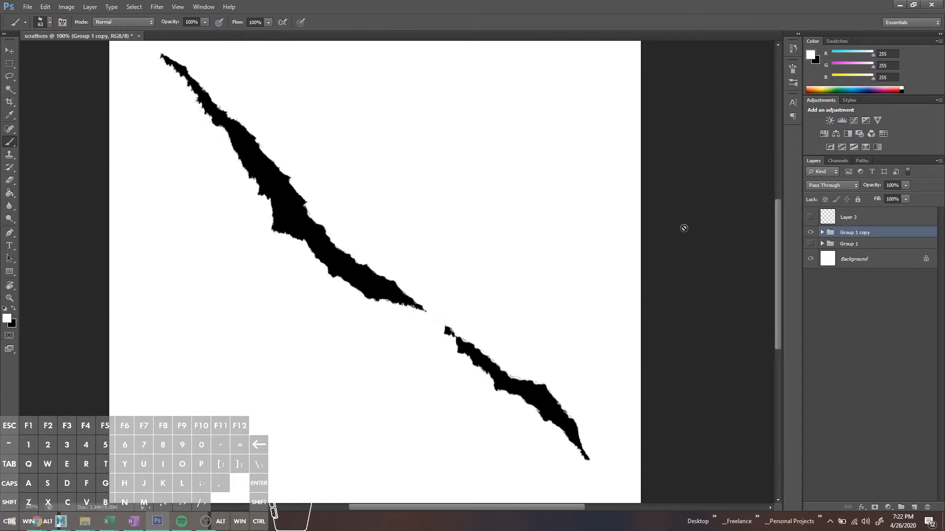
- Expand the duplicated group to show its layers and merge it into a single layer
left_click(821, 233)
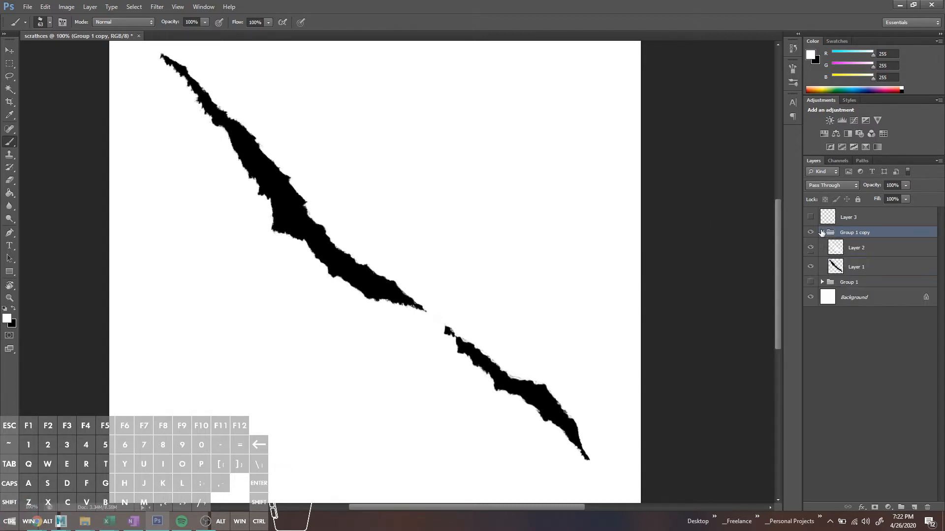
right_click(852, 234)
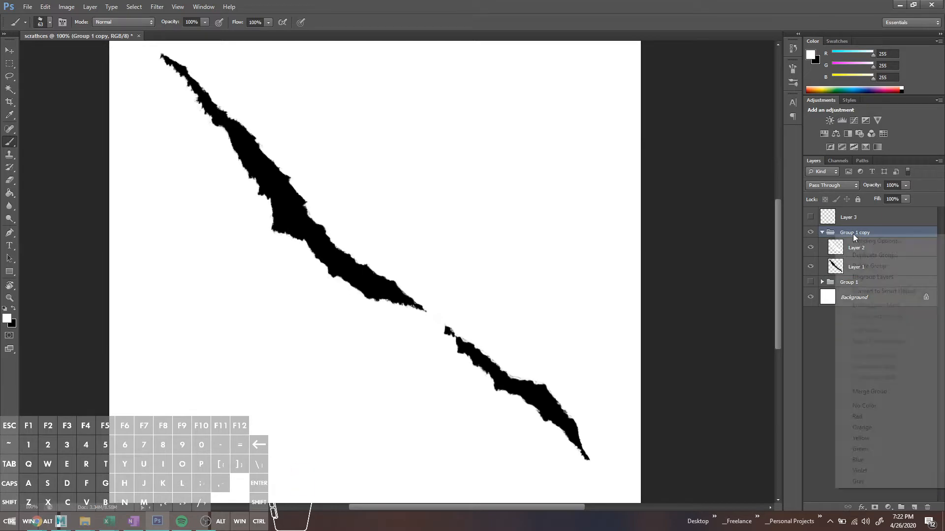
left_click(888, 387)
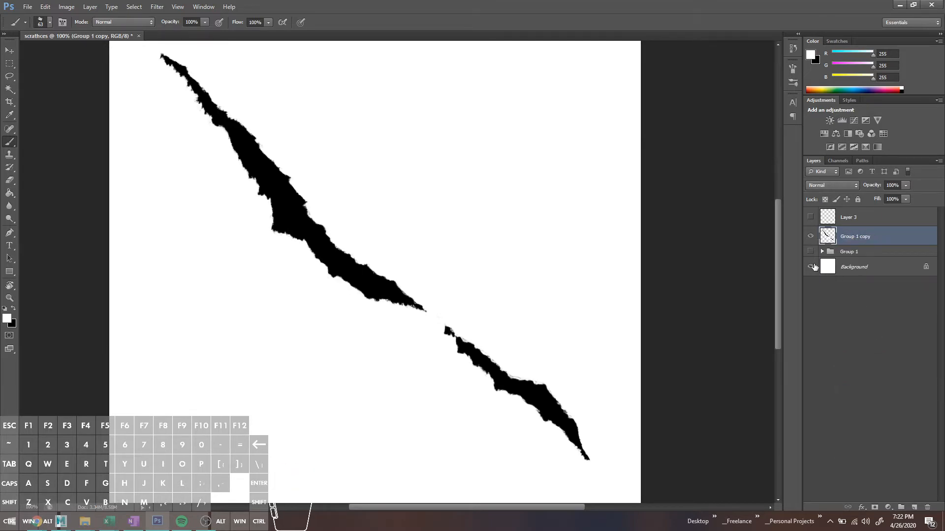
- Hide the Background layer and select the merged layer's white areas using Color Range with a fuzziness of 40
left_click(810, 266)
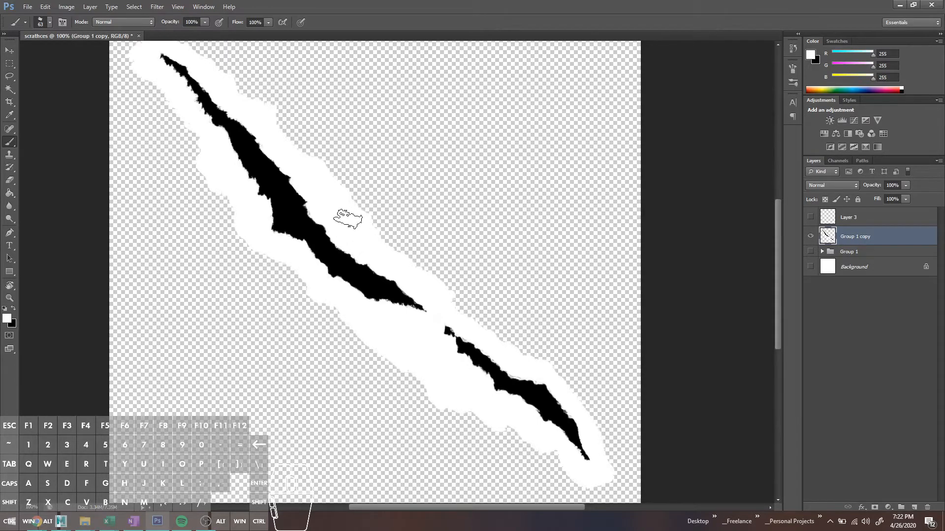
left_click(133, 8)
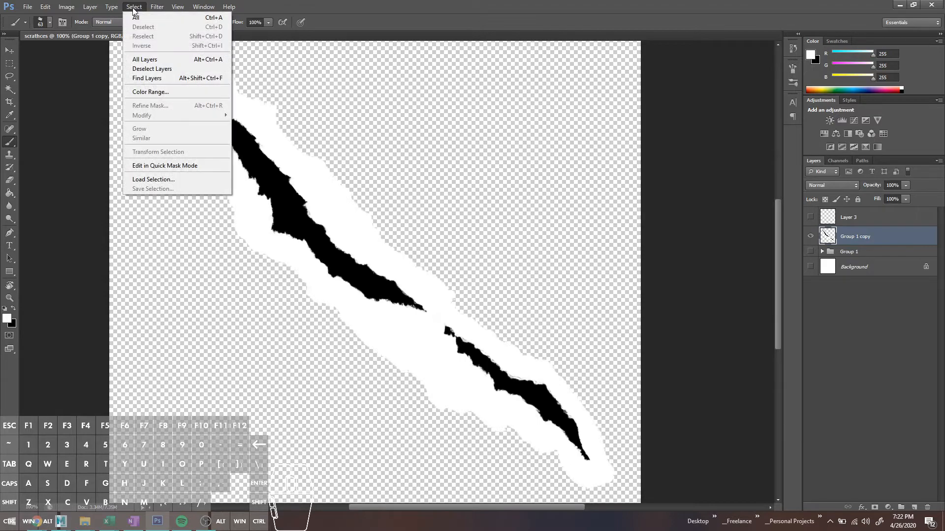
left_click(151, 92)
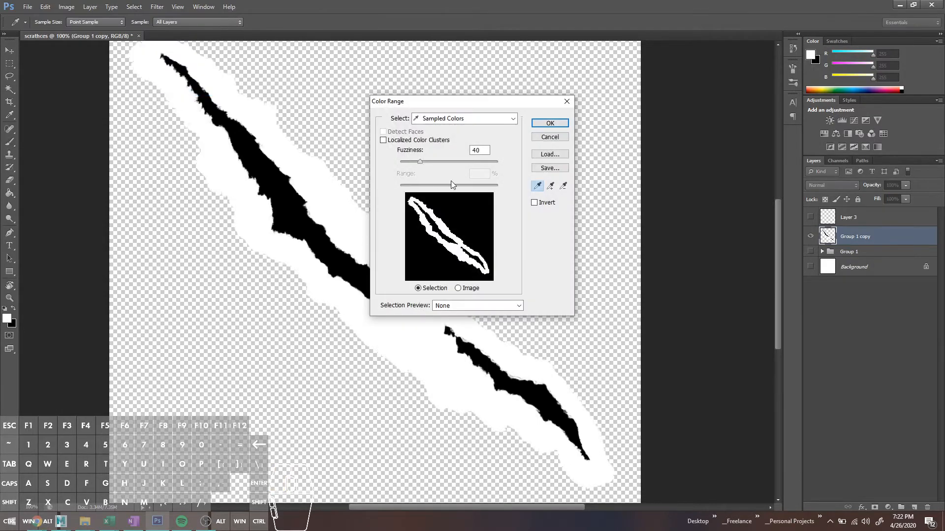
left_click(550, 123)
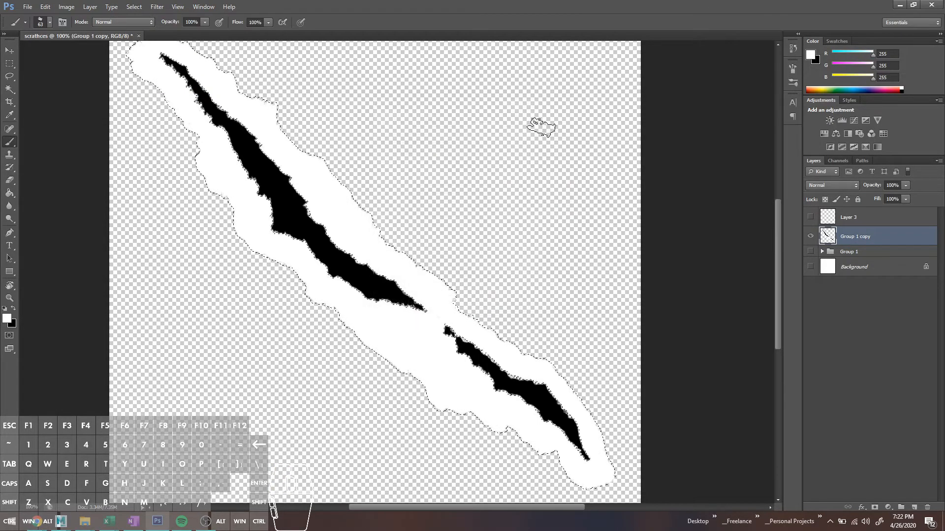
- Add a layer mask from the selection and invert it so that only the black scratch shows
left_click(874, 507)
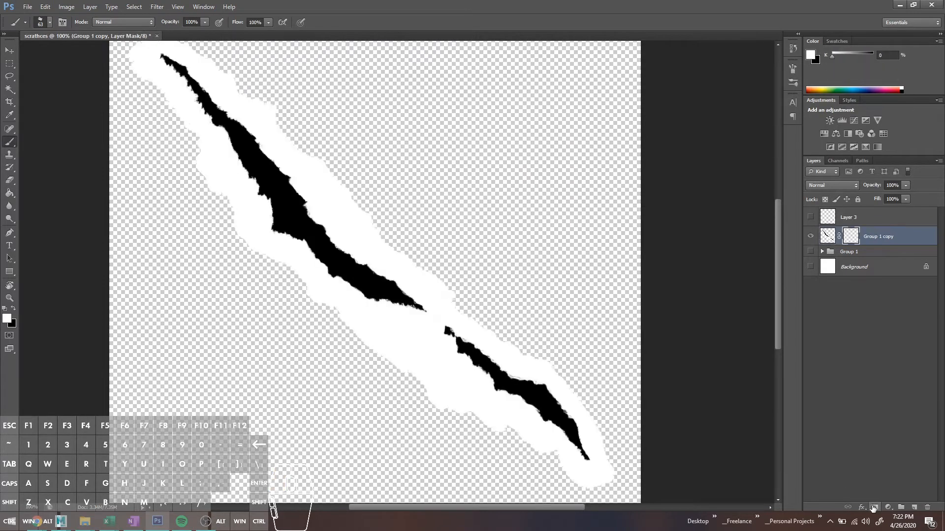
key("ctrl+i")
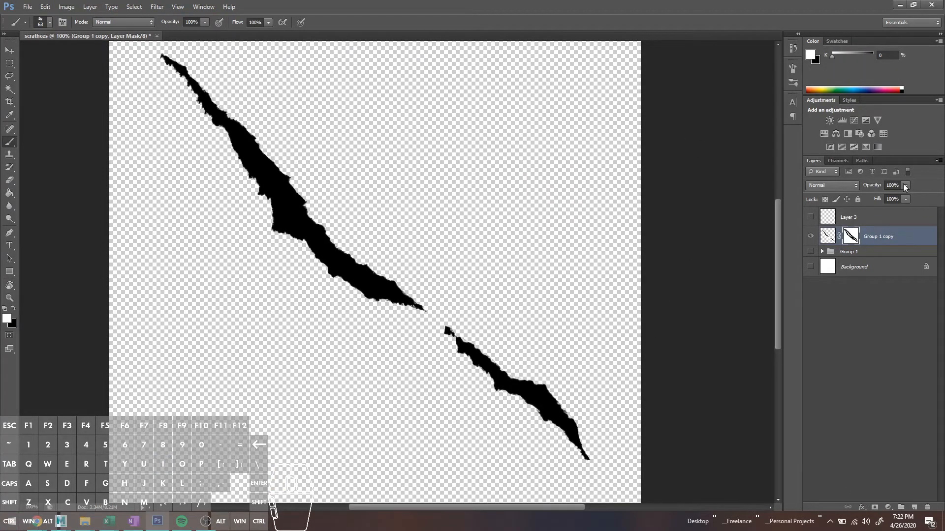
- Apply the layer mask to the merged scratch layer and show the Background layer again
right_click(856, 238)
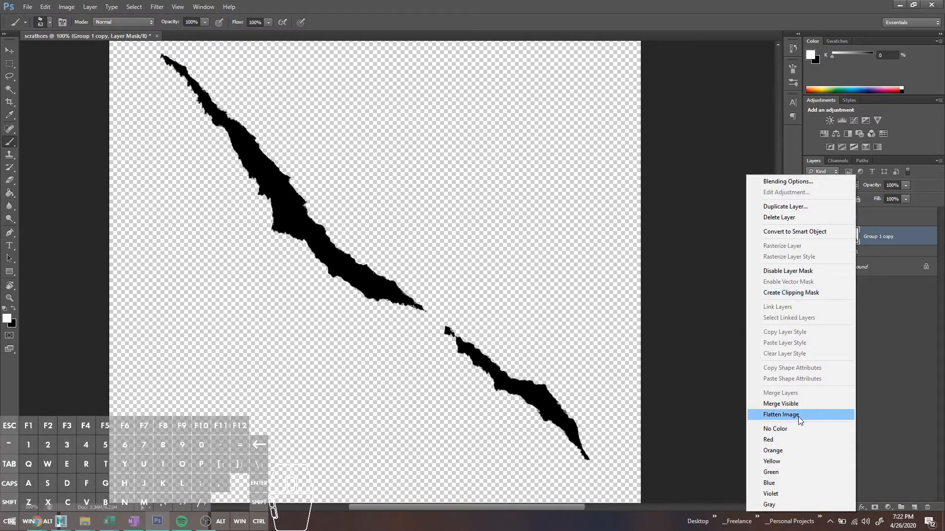
left_click(891, 332)
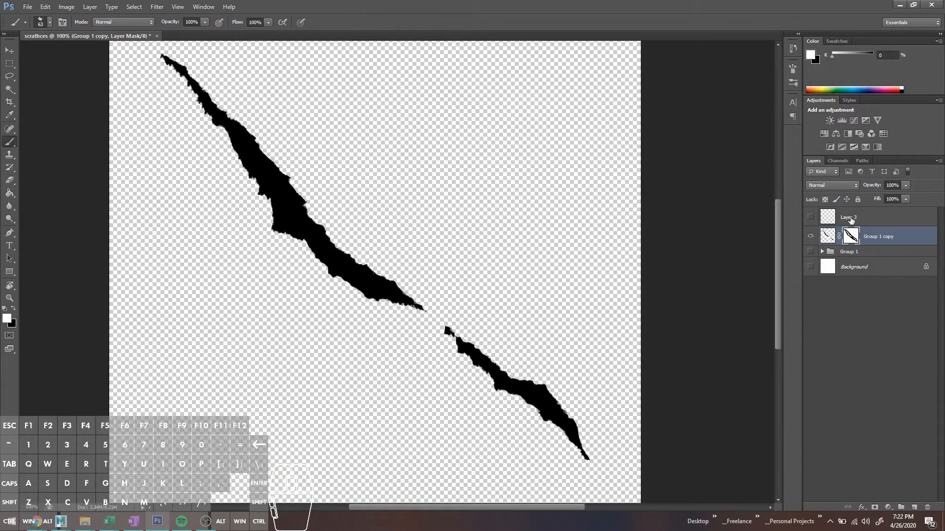
right_click(851, 237)
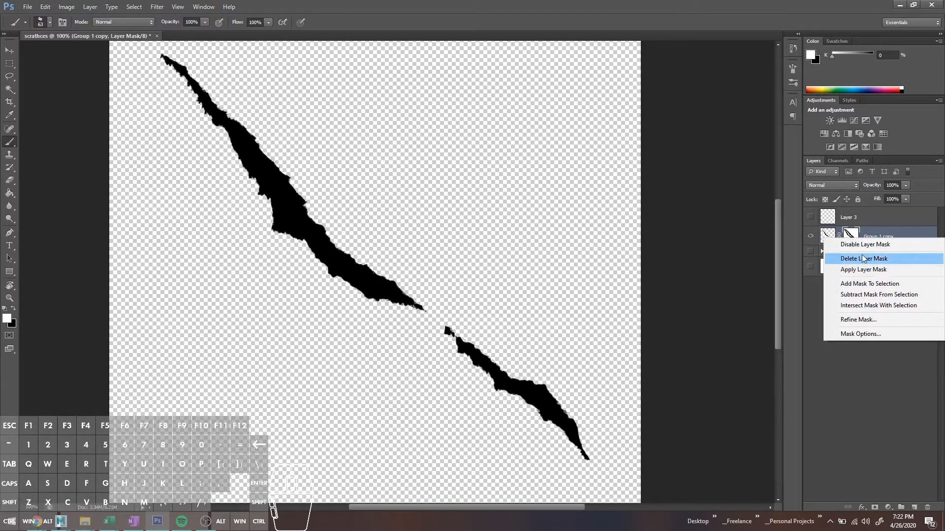
left_click(867, 270)
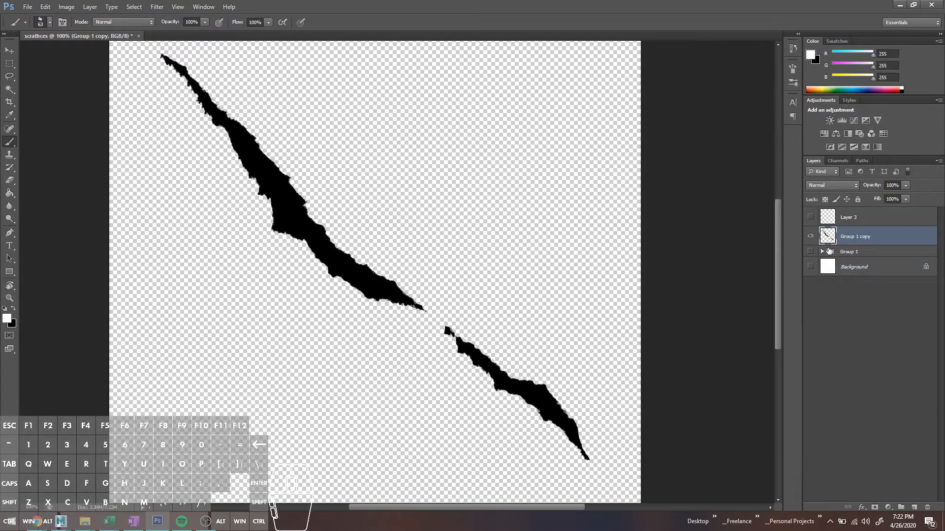
left_click(811, 271)
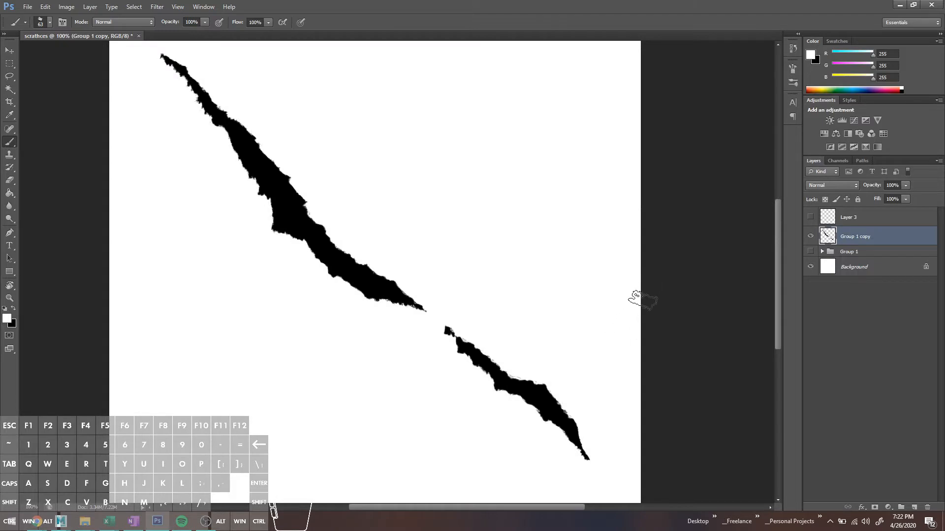
key("ctrl+minus")
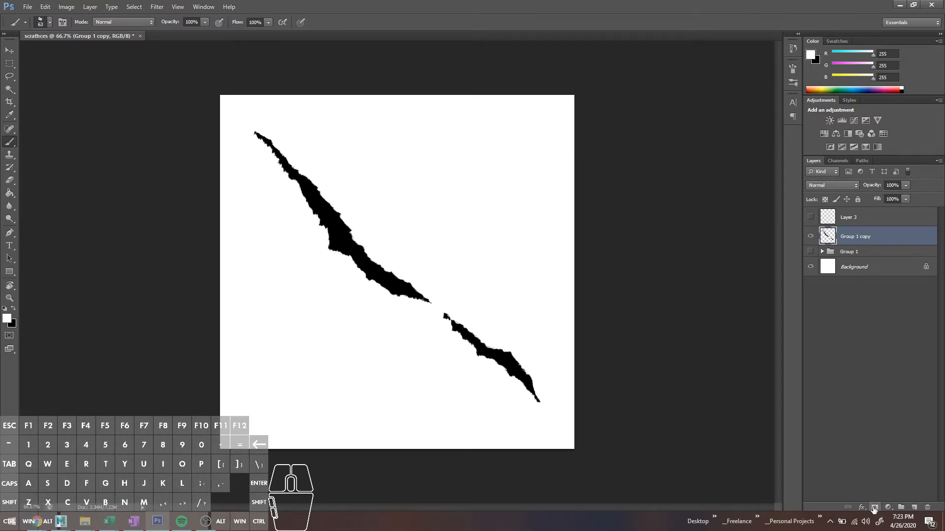
- Hide the Background layer and save the image as a PNG copy named BigScratch_Transp
key("ctrl+shift")
left_click(810, 268)
key("ctrl+shift+s")
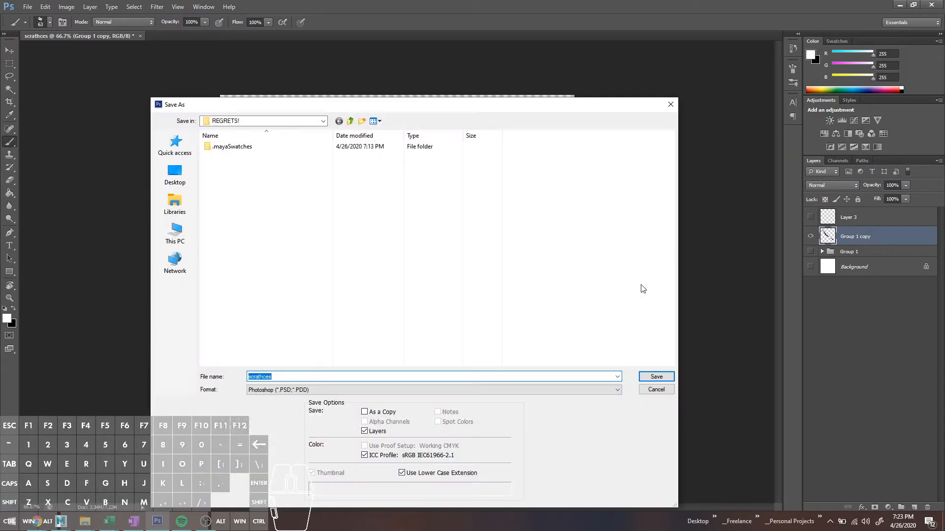
left_click(302, 390)
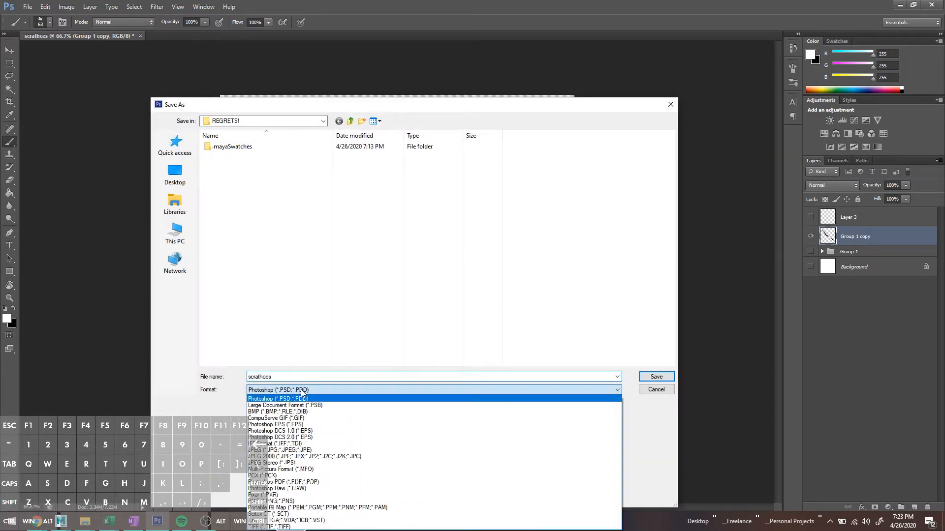
left_click(288, 502)
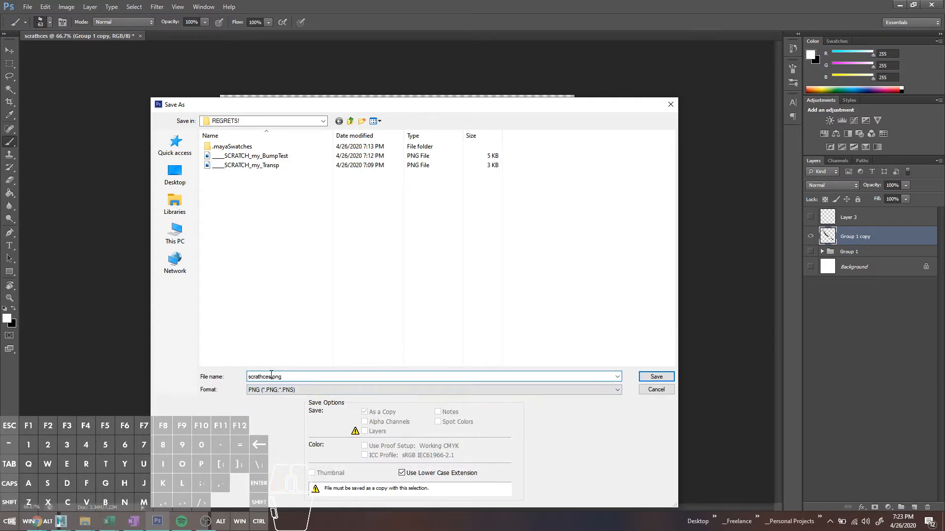
key("ctrl+a")
type("BIgScratch_T")
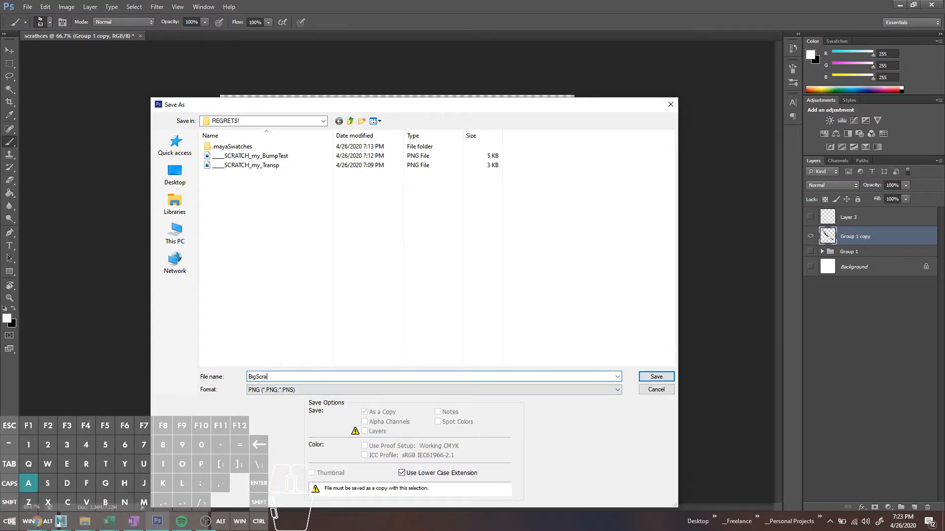
type("ransp")
key("Return")
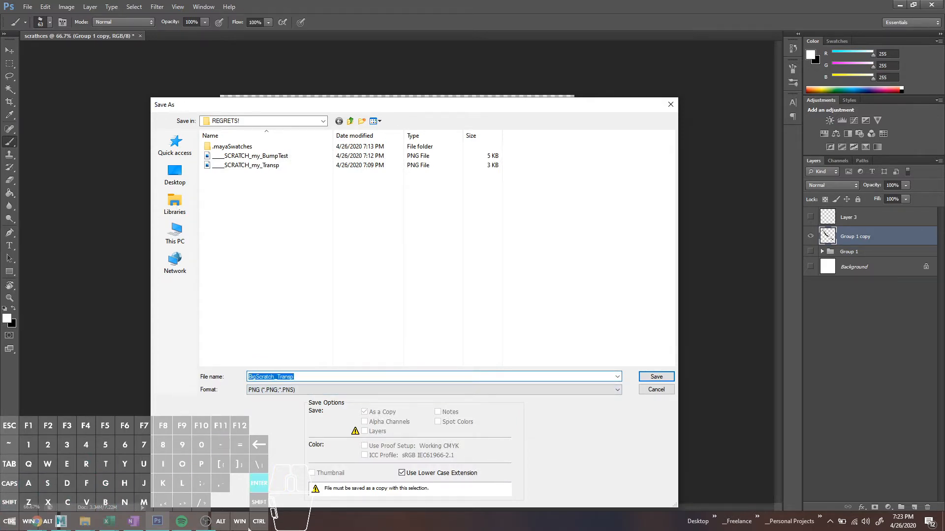
key("Return")
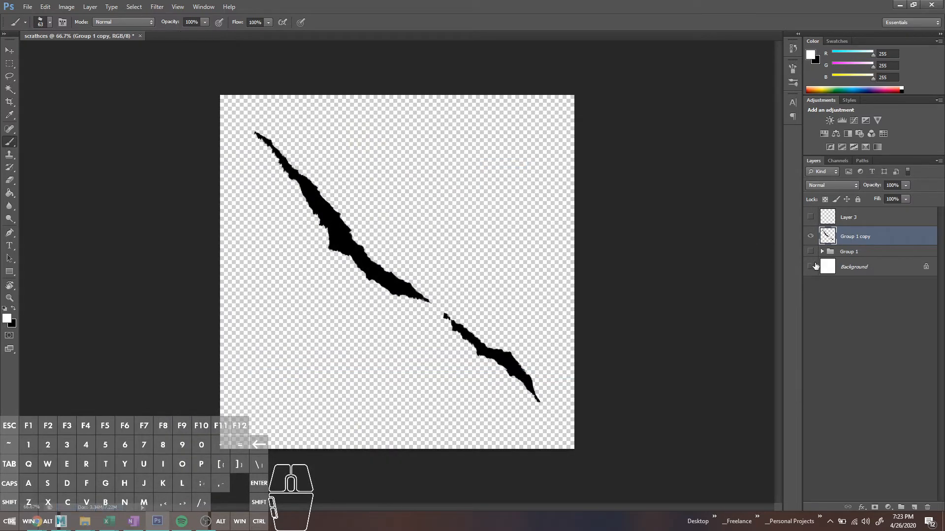
- Try an Inner Glow on the scratch layer with Normal blend mode and a neutral grey colour of 50% brightness
left_click(862, 507)
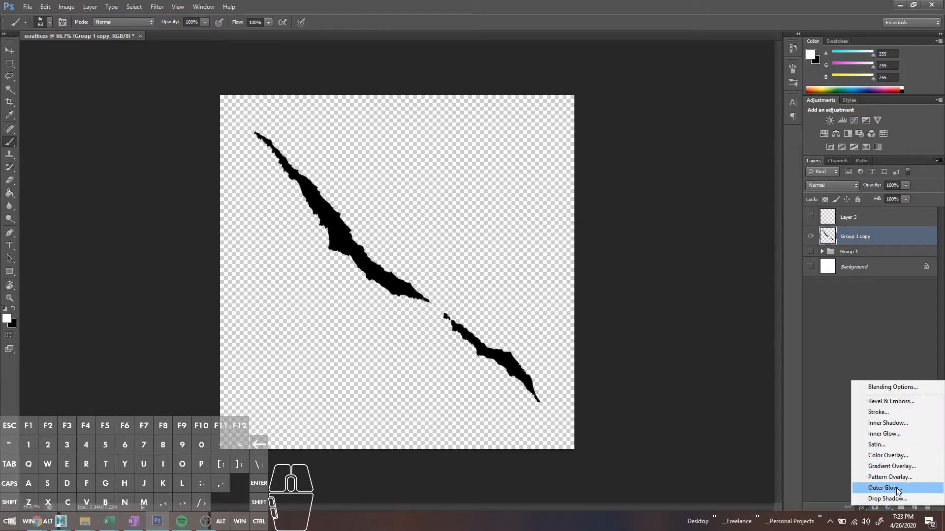
left_click(885, 435)
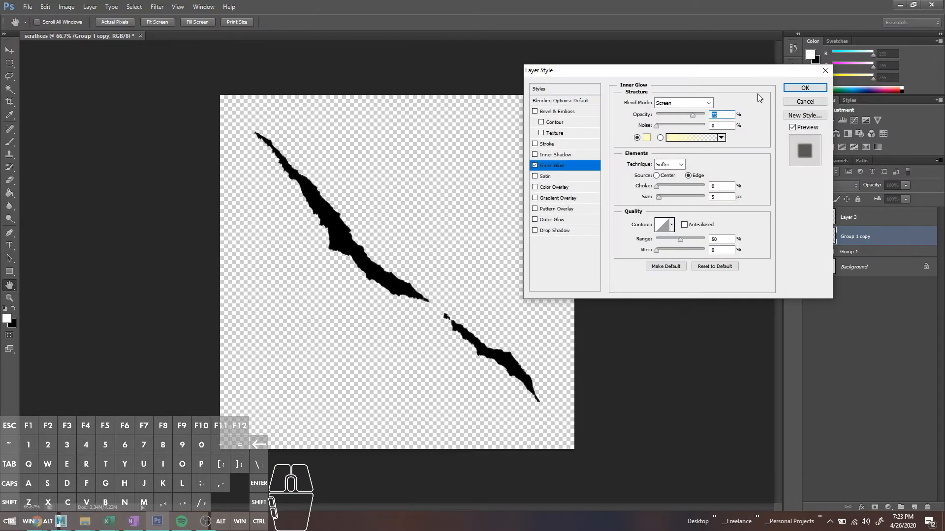
left_click(682, 104)
left_click(684, 109)
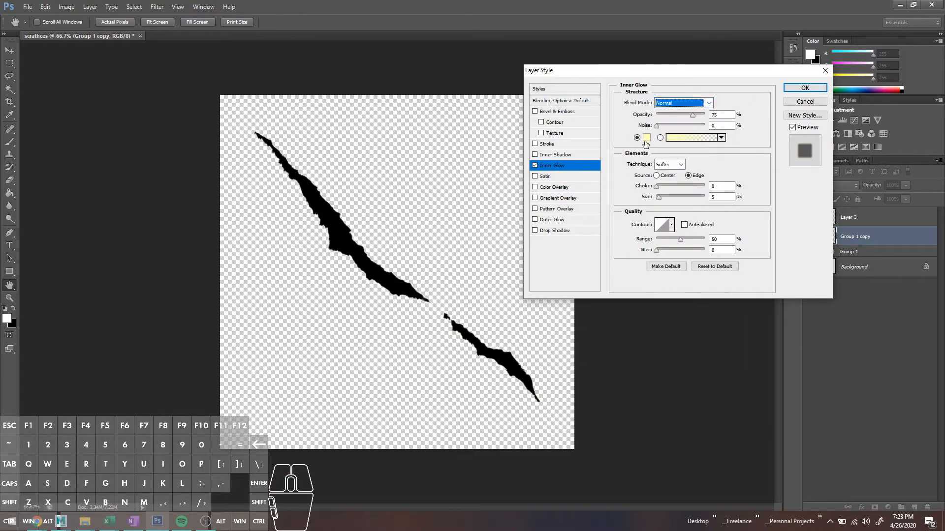
left_click(645, 141)
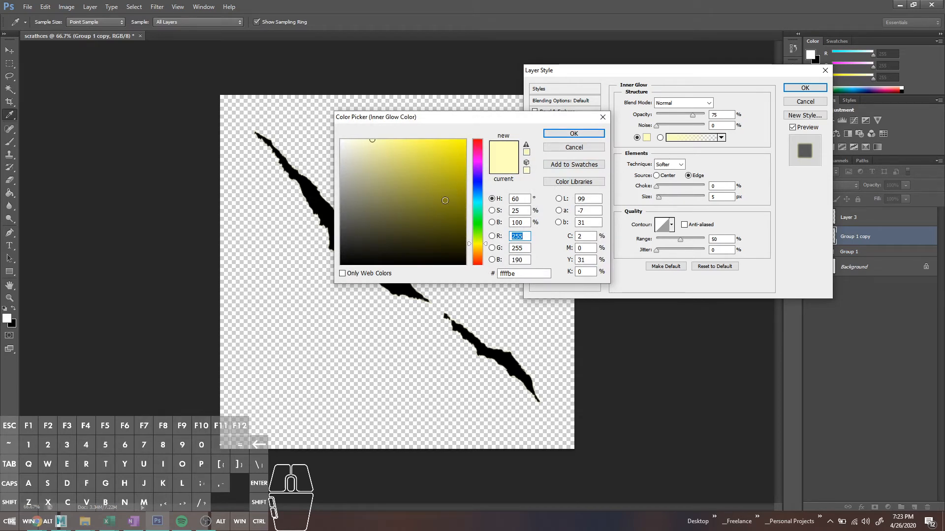
left_click(521, 199)
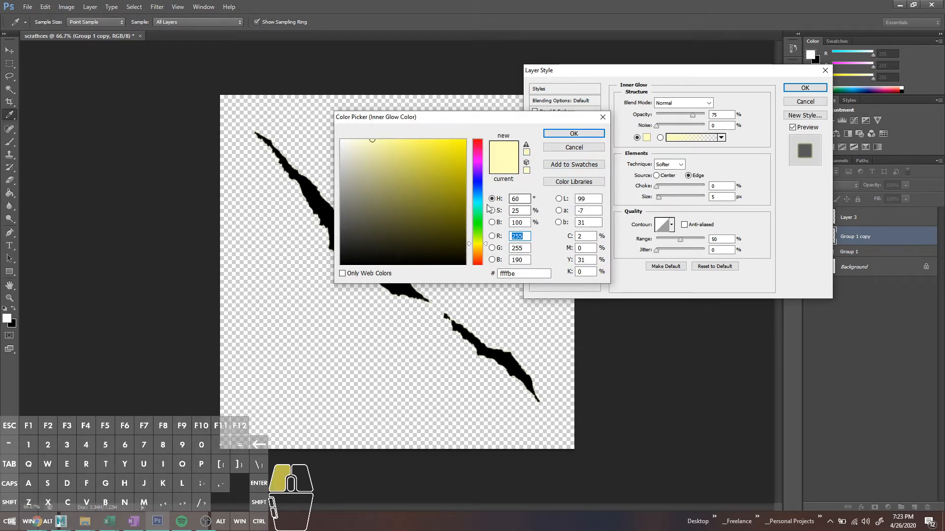
double_click(520, 198)
type("0")
double_click(519, 210)
type("0")
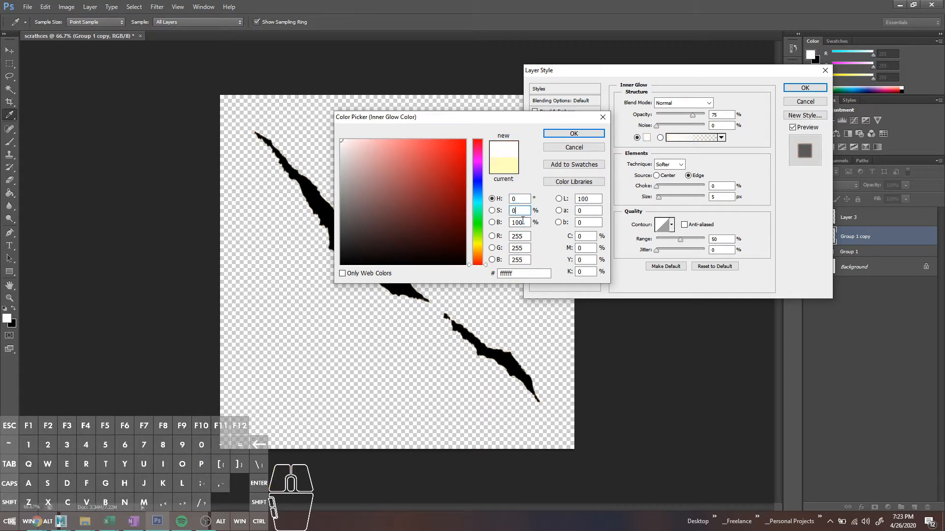
double_click(519, 223)
type("50")
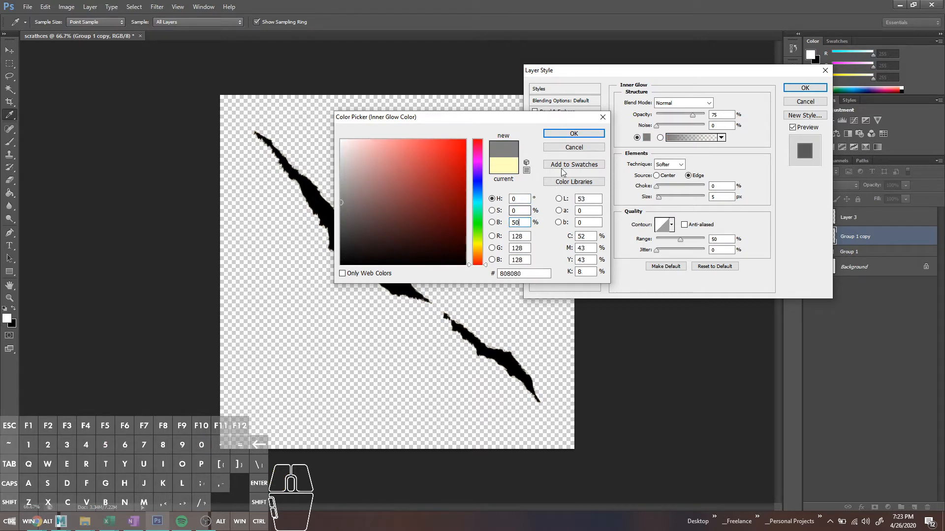
left_click(574, 134)
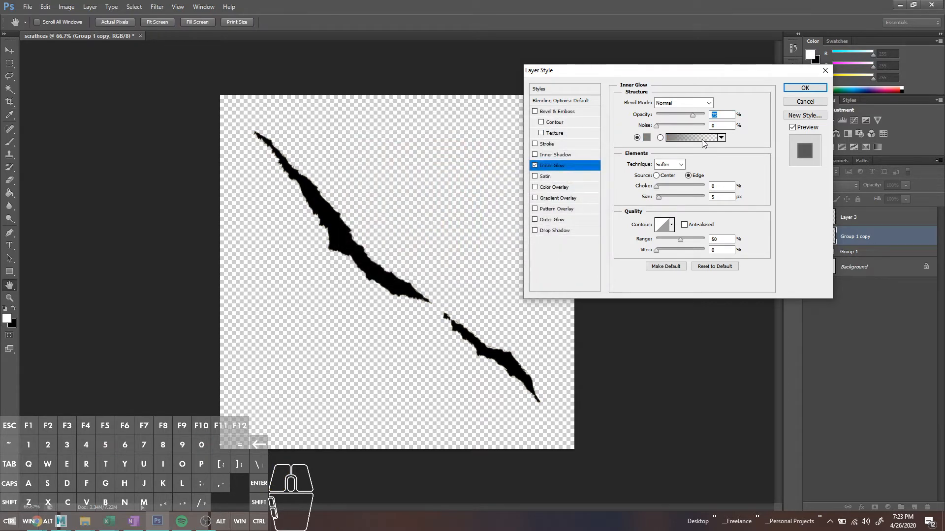
- Try smaller and larger Inner Glow sizes on the scratch with a 23% choke, and discard the layer style
mouse_move(659, 197)
left_mouse_down()
mouse_move(673, 197)
mouse_move(670, 187)
mouse_move(651, 192)
mouse_move(667, 186)
mouse_move(668, 199)
left_mouse_up()
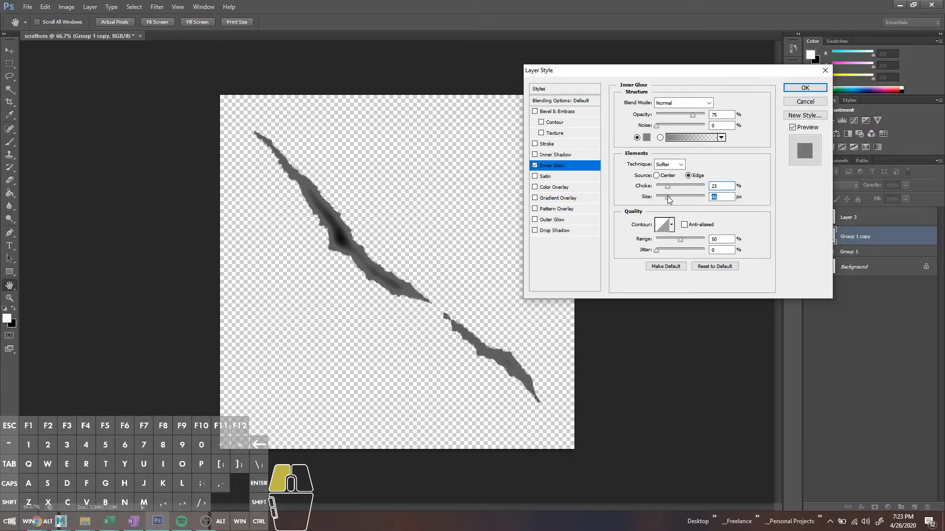
left_click_drag(667, 196, 662, 199)
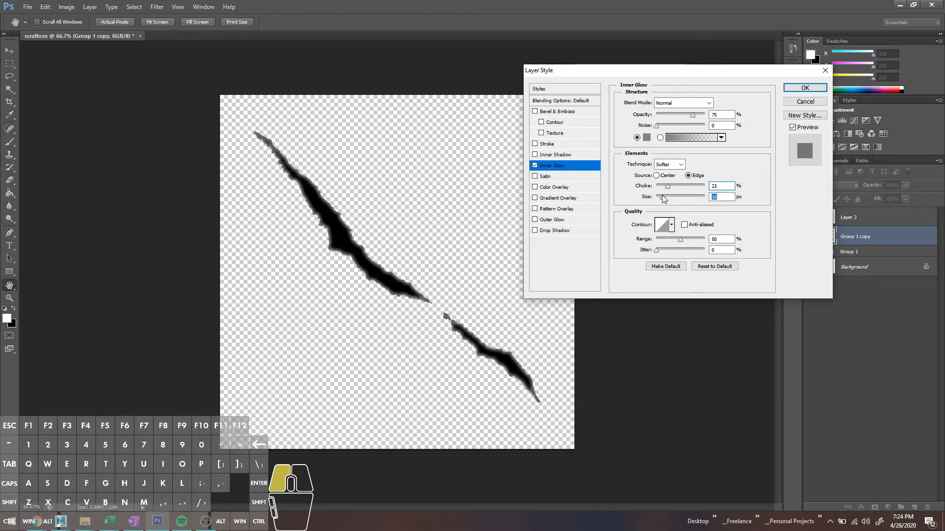
left_click_drag(664, 199, 662, 197)
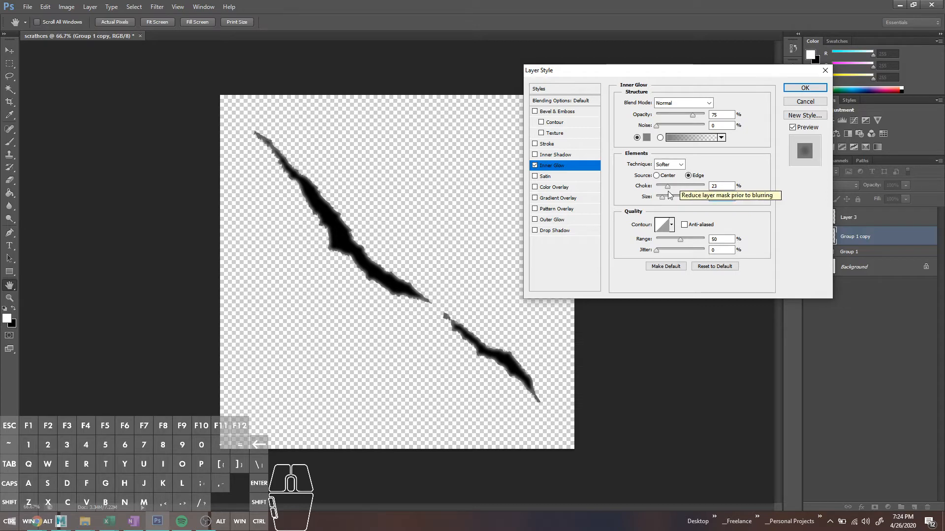
left_click_drag(664, 202, 669, 203)
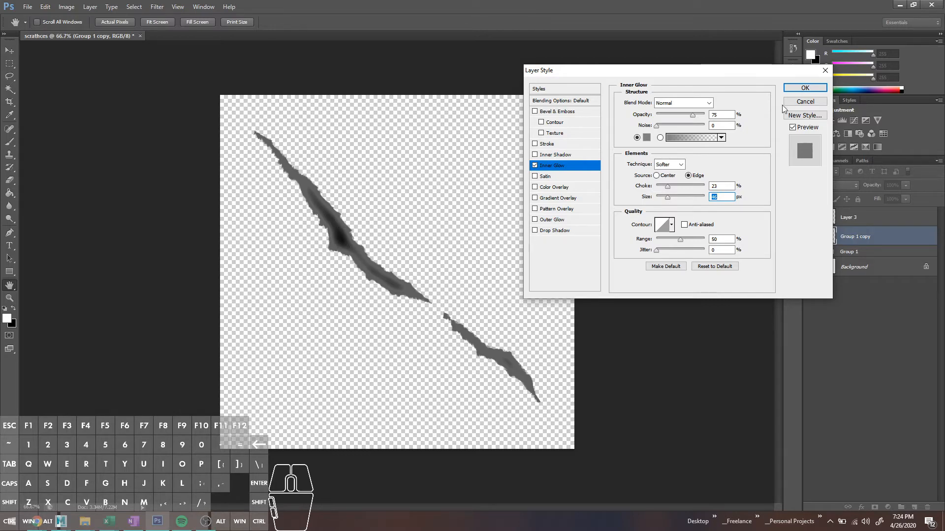
left_click(805, 101)
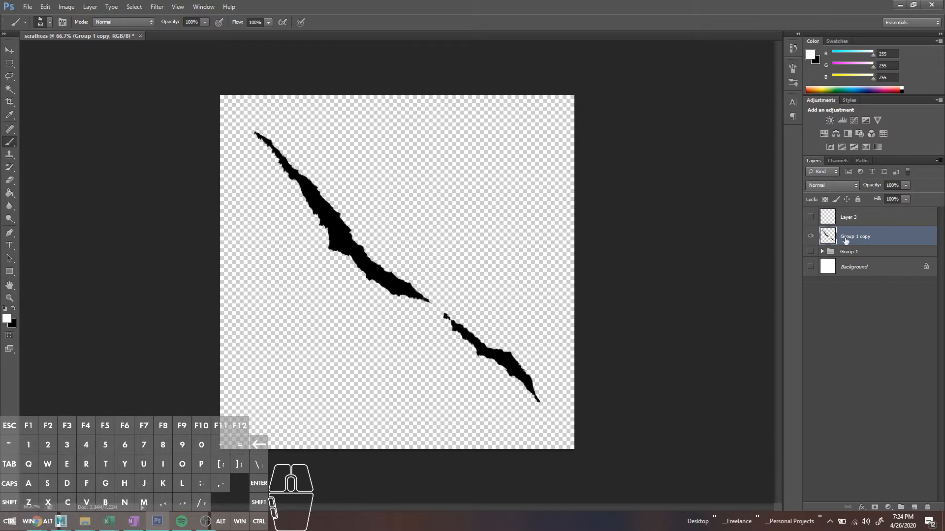
- Duplicate the merged scratch layer, hide the original and lock the duplicate's transparent pixels
left_click_drag(845, 240, 844, 226, "alt")
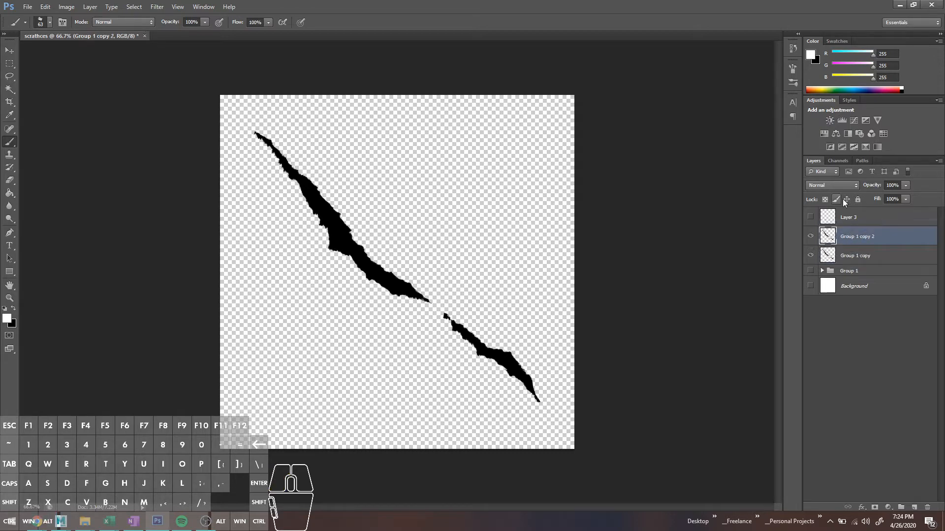
left_click(810, 256)
key("ctrl+equal")
key("ctrl+equal")
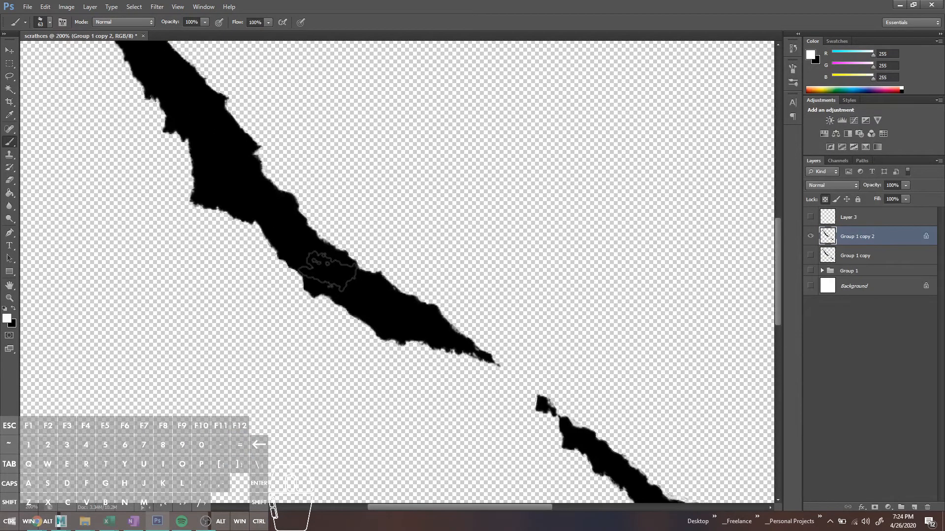
key("ctrl+minus")
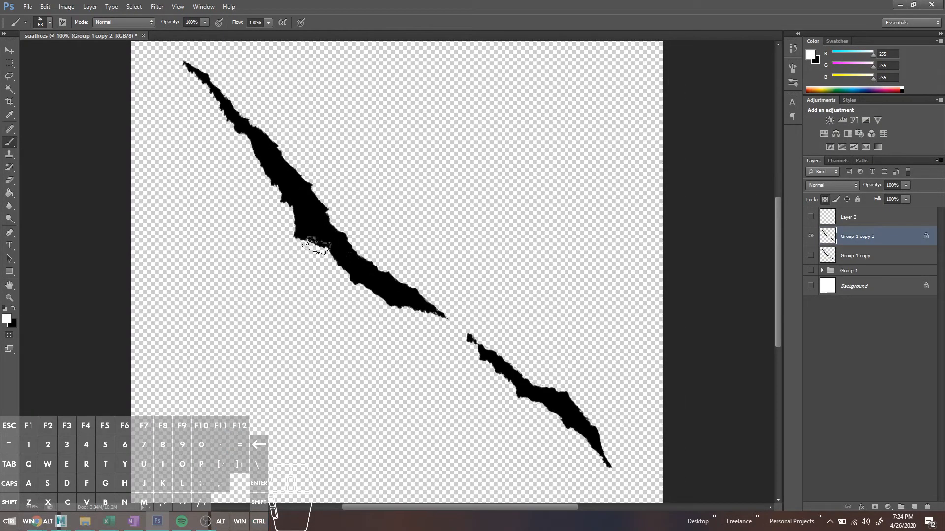
key("b")
left_click(331, 207)
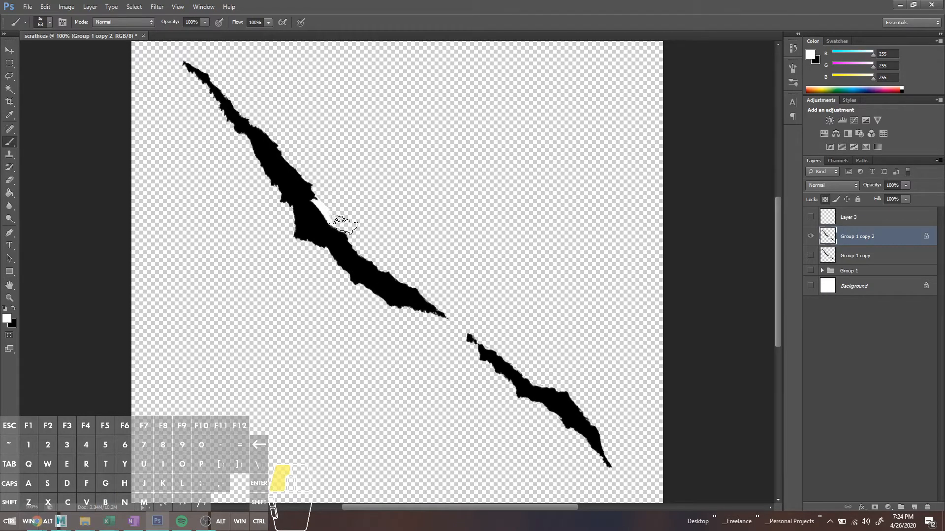
key("ctrl+z")
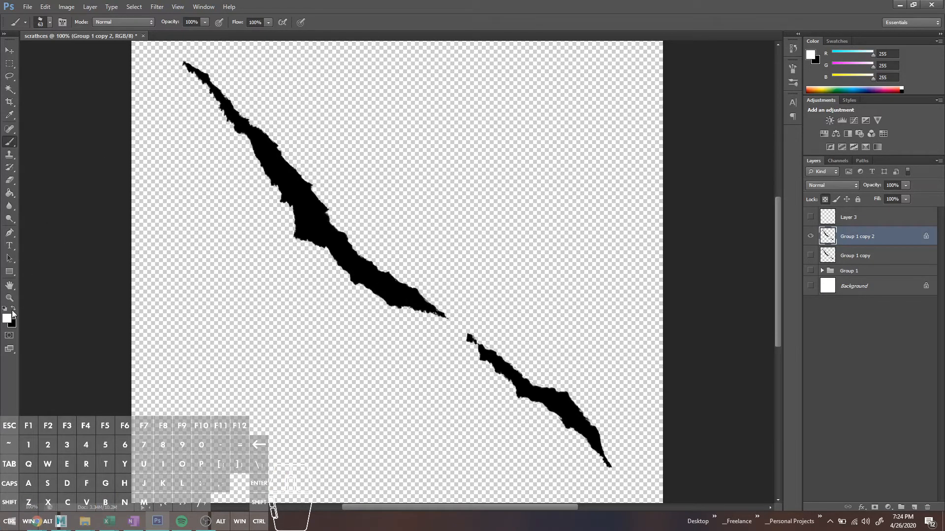
- Paint the whole scratch on the duplicated layer in neutral grey of 50% brightness with the Brush at 100% opacity
left_click(7, 318)
double_click(519, 223)
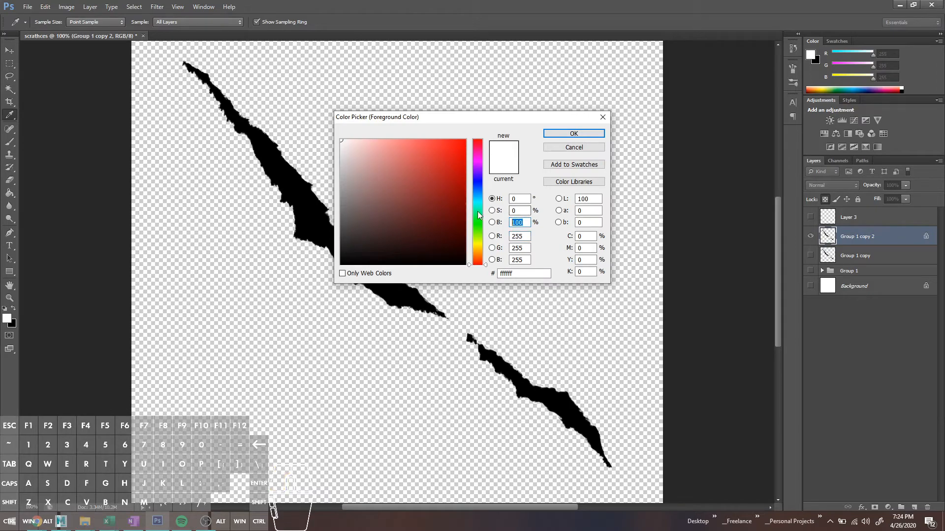
type("50")
left_click(574, 134)
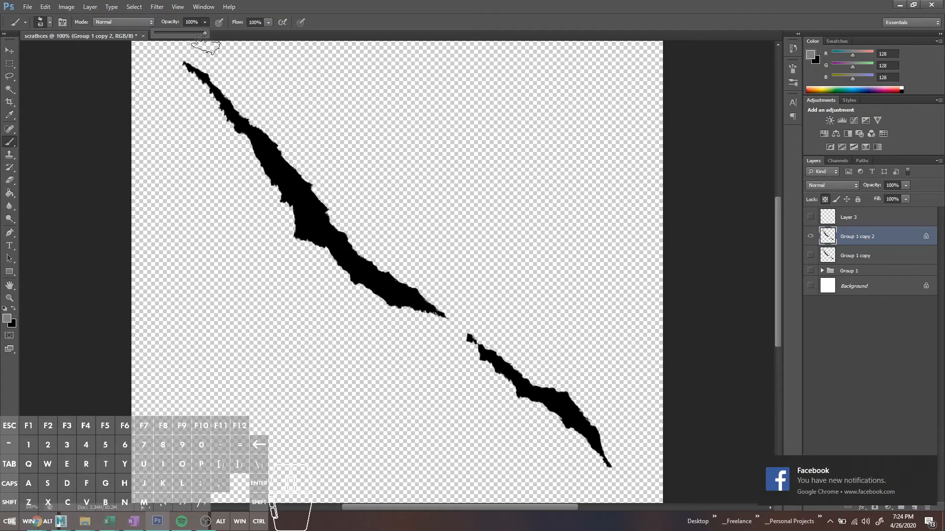
left_click_drag(197, 33, 167, 25)
mouse_move(197, 58)
left_mouse_down()
mouse_move(226, 98)
mouse_move(200, 62)
left_mouse_up()
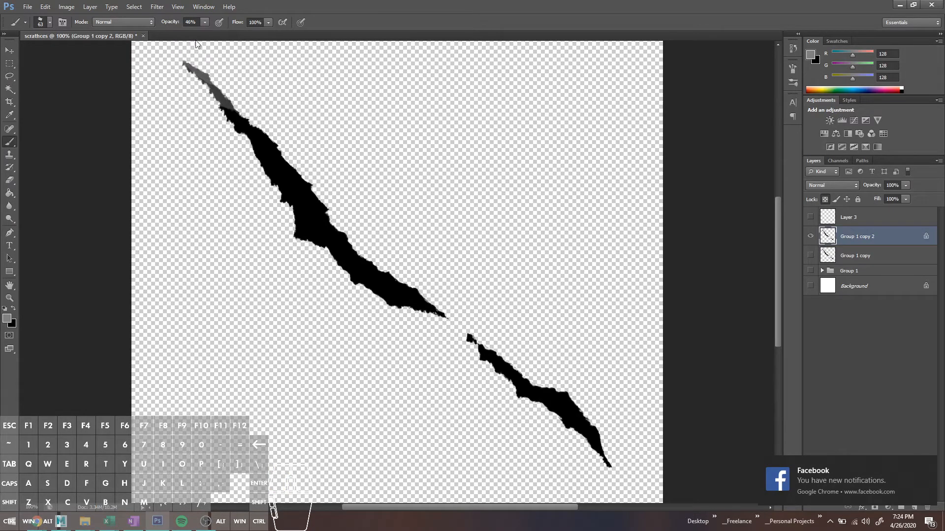
left_click_drag(203, 26, 234, 26)
mouse_move(191, 69)
left_mouse_down()
mouse_move(318, 248)
mouse_move(275, 140)
mouse_move(411, 331)
mouse_move(440, 296)
mouse_move(468, 337)
mouse_move(526, 360)
mouse_move(612, 460)
mouse_move(600, 478)
left_mouse_up()
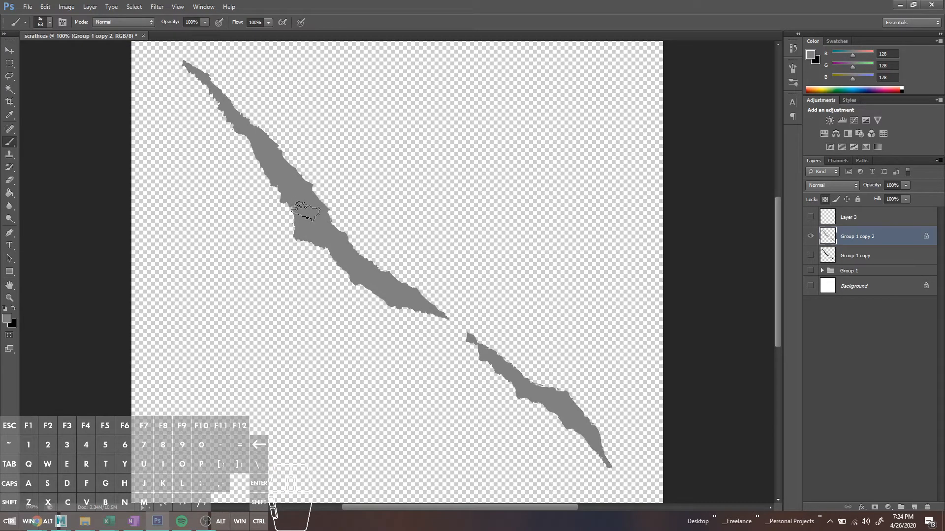
- Set the Eraser to a soft-edged 24 px tip, undoing the test stroke made while adjusting it
key("e")
left_click(50, 22)
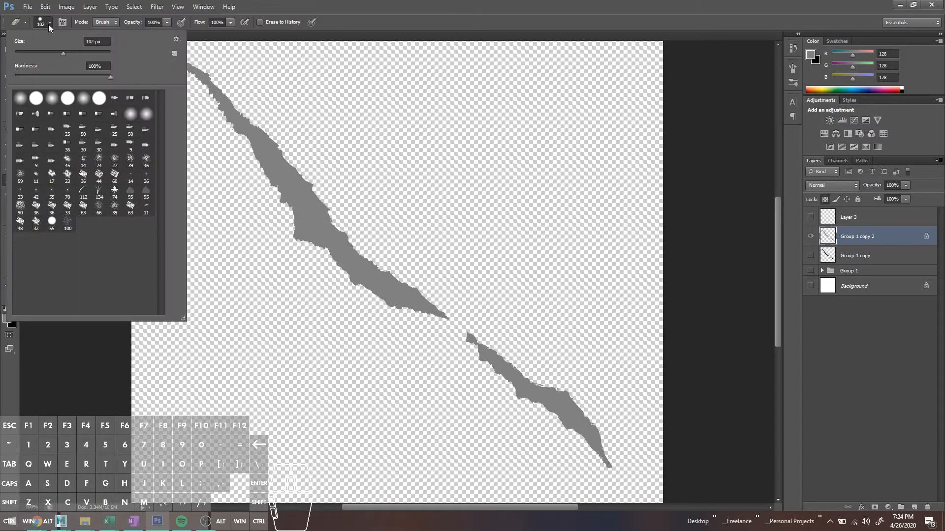
right_click(275, 186)
left_click_drag(343, 210, 320, 208)
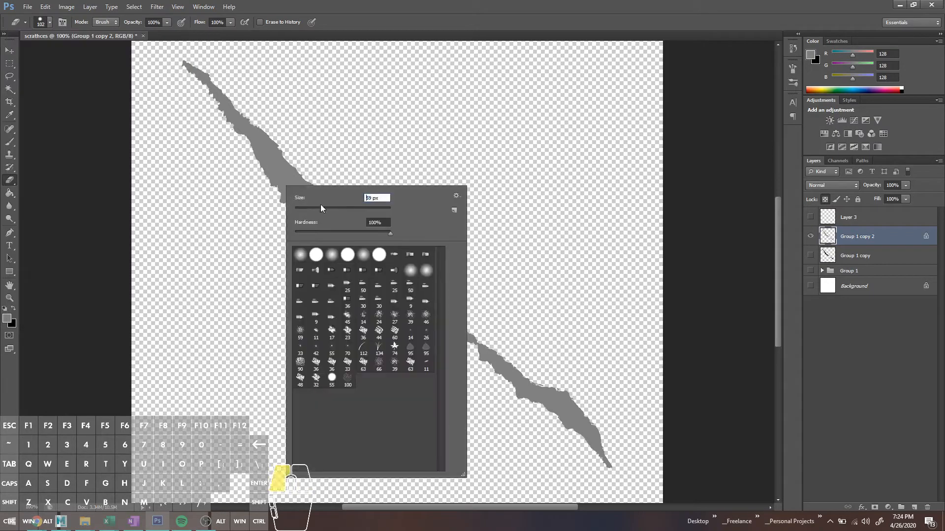
left_click_drag(275, 161, 284, 178)
key("ctrl+z")
right_click(288, 202)
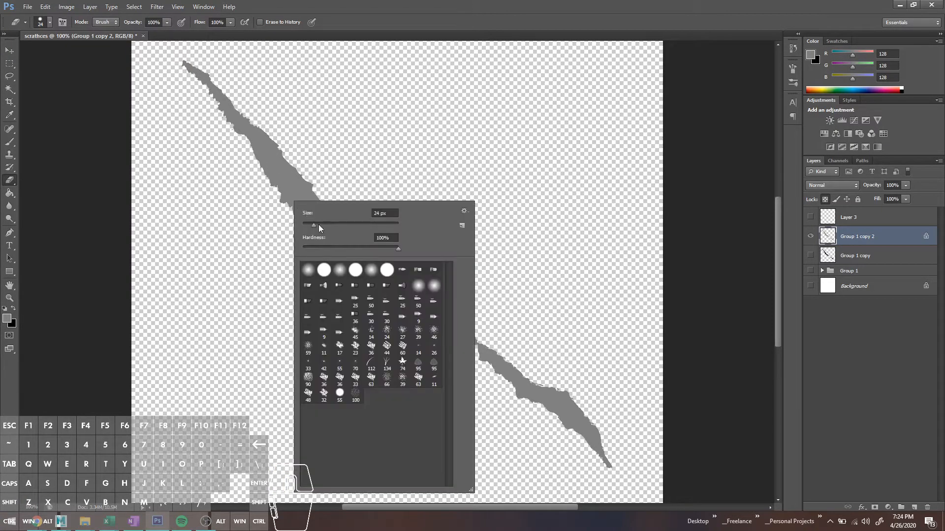
left_click_drag(322, 247, 271, 247)
- Try a soft eraser stroke at 100% opacity on the upper part of the grey scratch and undo it
left_click_drag(260, 152, 289, 184)
key("ctrl+z")
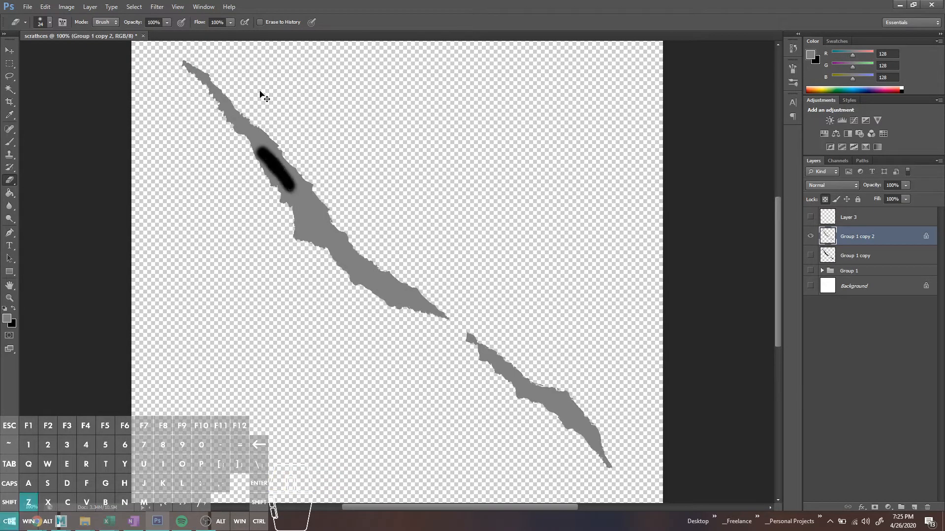
key("ctrl+z")
key("ctrl+alt+z")
key("ctrl+alt+z")
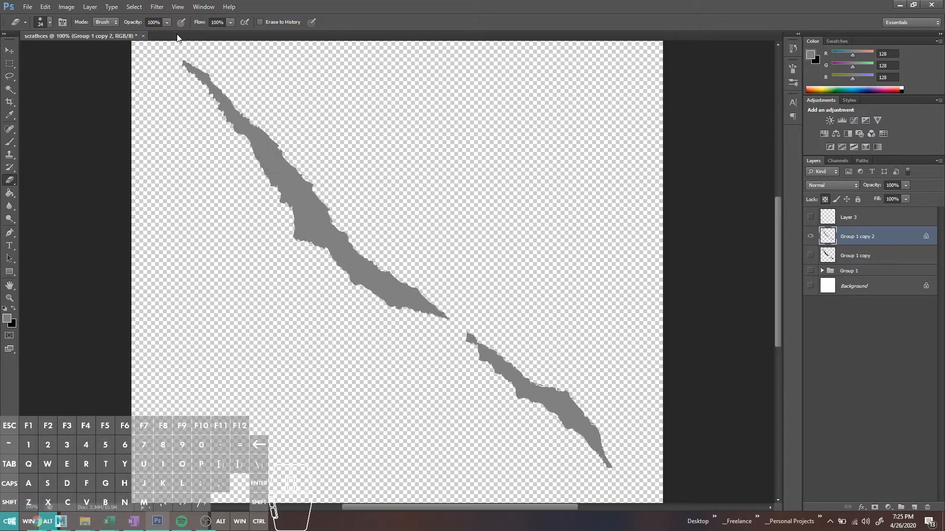
- Lower the Eraser opacity to 39% and softly darken the centre of both pieces of the grey scratch
left_click(166, 22)
left_click_drag(166, 22, 137, 33)
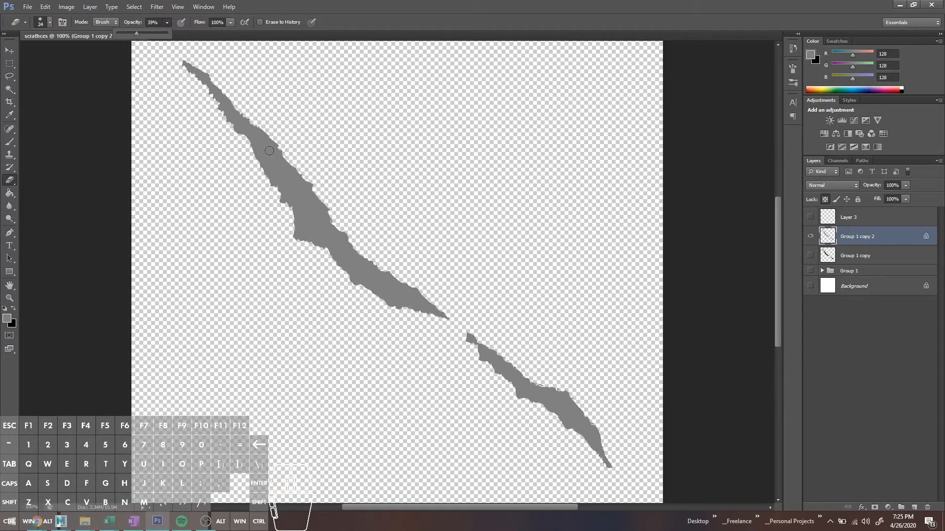
mouse_move(269, 150)
left_mouse_down()
mouse_move(319, 230)
mouse_move(308, 223)
mouse_move(362, 275)
mouse_move(424, 306)
mouse_move(374, 280)
mouse_move(315, 228)
left_mouse_up()
mouse_move(279, 168)
left_mouse_down()
mouse_move(238, 123)
mouse_move(246, 126)
left_mouse_up()
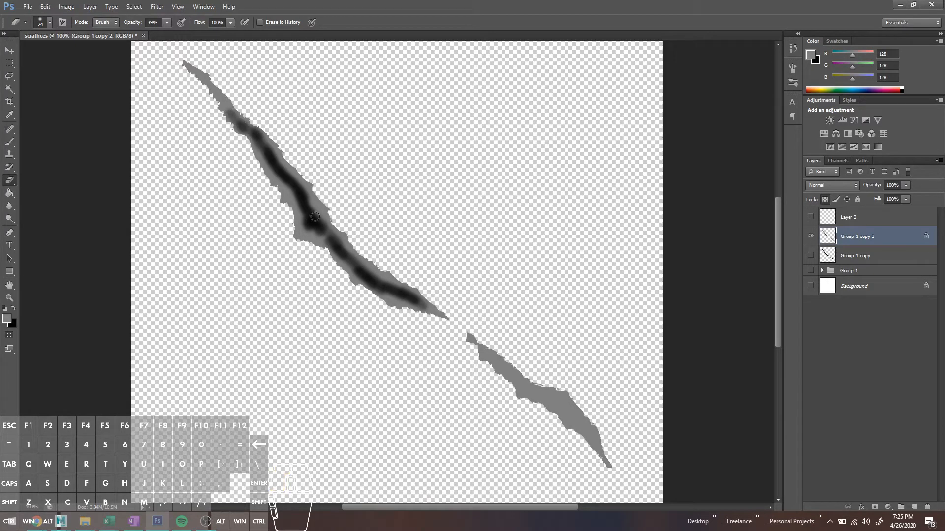
left_click_drag(315, 217, 334, 250)
mouse_move(545, 393)
left_mouse_down()
mouse_move(585, 436)
mouse_move(554, 397)
mouse_move(515, 378)
left_mouse_up()
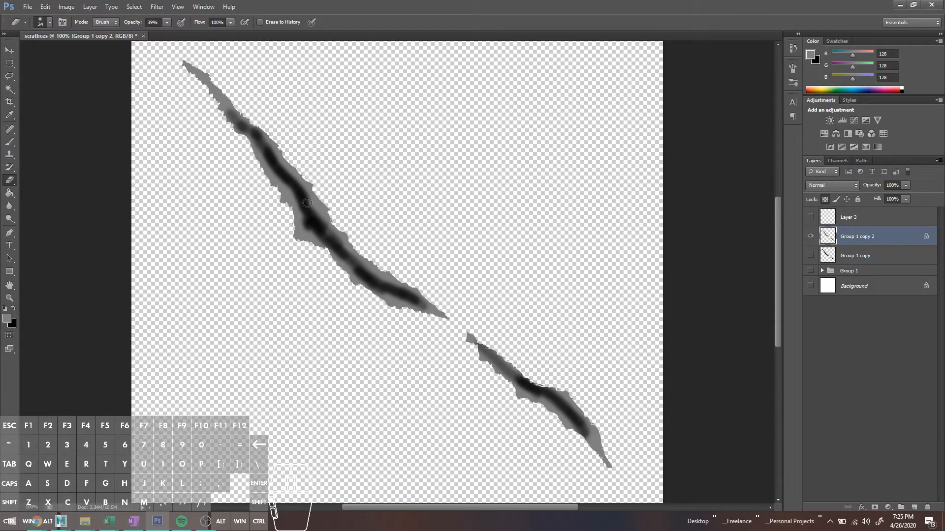
- Enlarge the Eraser to 37 px and widen the dark centre along the whole upper scratch piece, including its tips
right_click(307, 203)
left_click(335, 228)
mouse_move(266, 152)
left_mouse_down()
mouse_move(308, 224)
mouse_move(374, 283)
mouse_move(447, 323)
left_mouse_up()
mouse_move(271, 145)
left_mouse_down()
mouse_move(219, 105)
mouse_move(228, 108)
mouse_move(204, 78)
left_mouse_up()
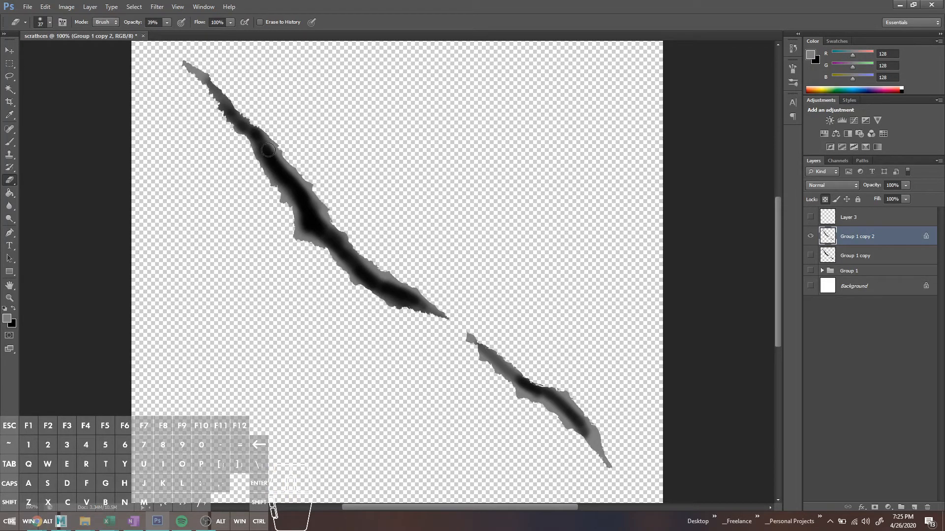
left_click_drag(258, 137, 306, 212)
left_click_drag(302, 183, 285, 161)
- Save the darkened scratch as a PNG copy named BigScratch_Bump in the REGRETS! folder
key("ctrl+shift+s")
left_click(284, 390)
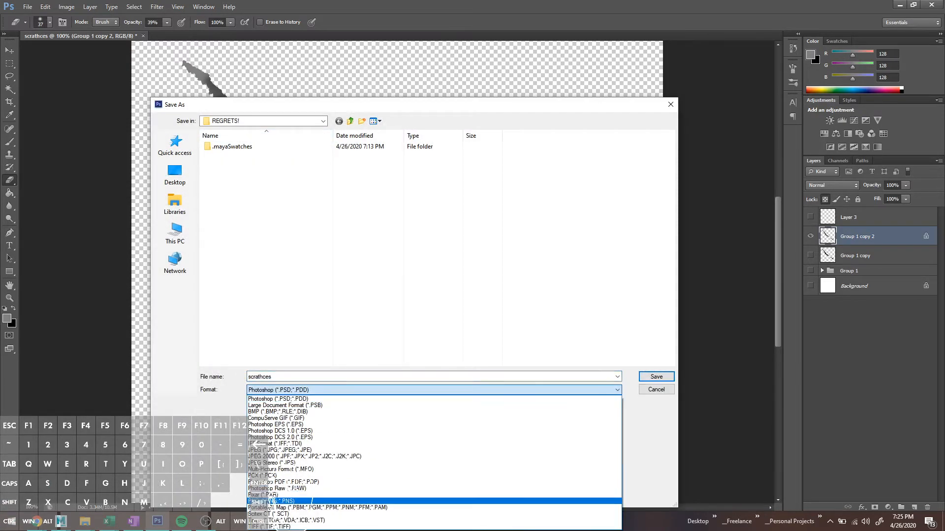
left_click(272, 501)
left_click(266, 175)
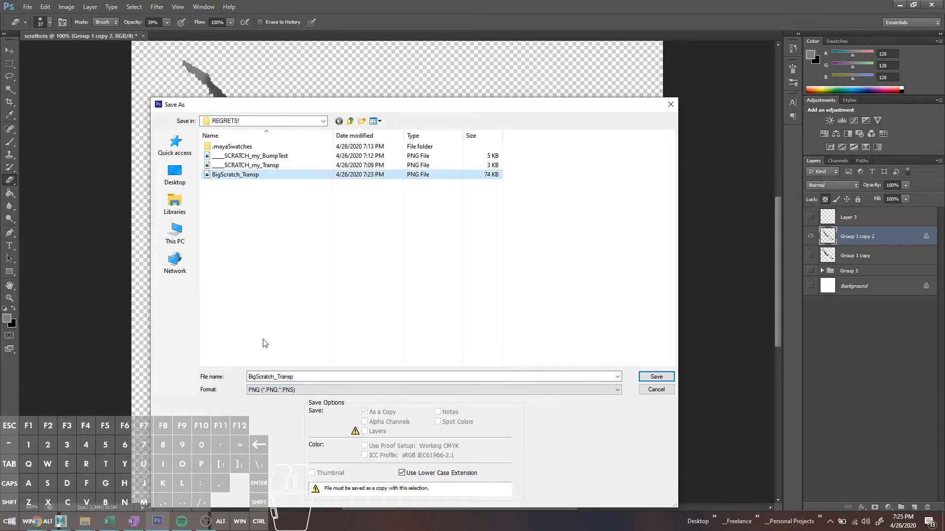
left_click(296, 376)
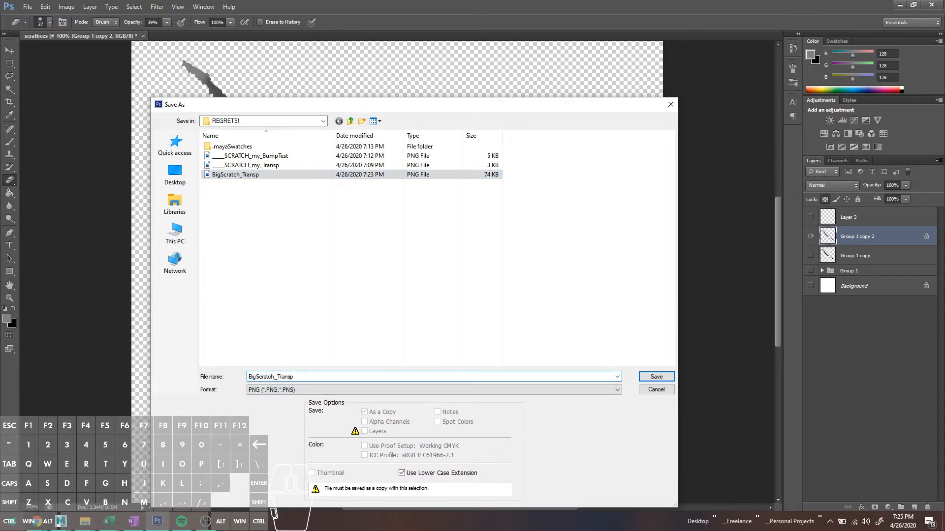
key("BackSpace")
key("BackSpace")
key("BackSpace")
key("BackSpace")
key("BackSpace")
key("BackSpace")
type("Bump")
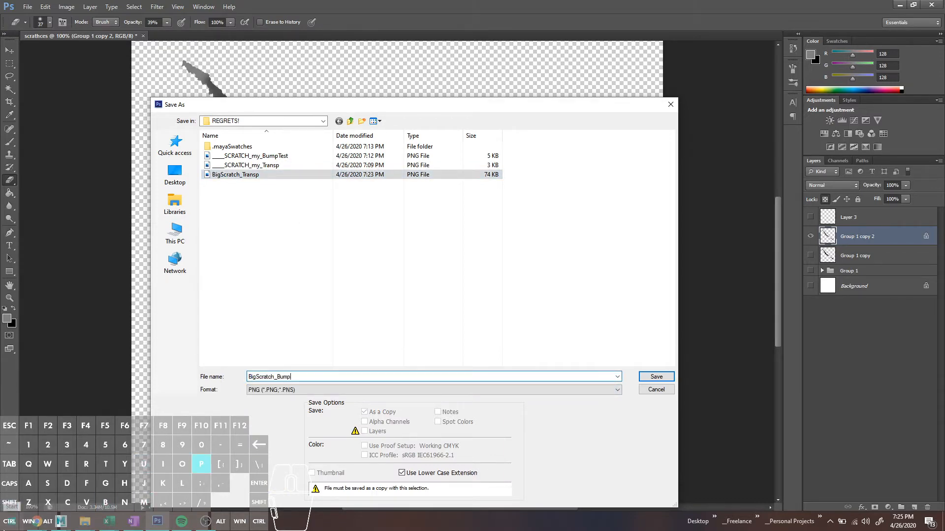
key("Return")
key("Return")
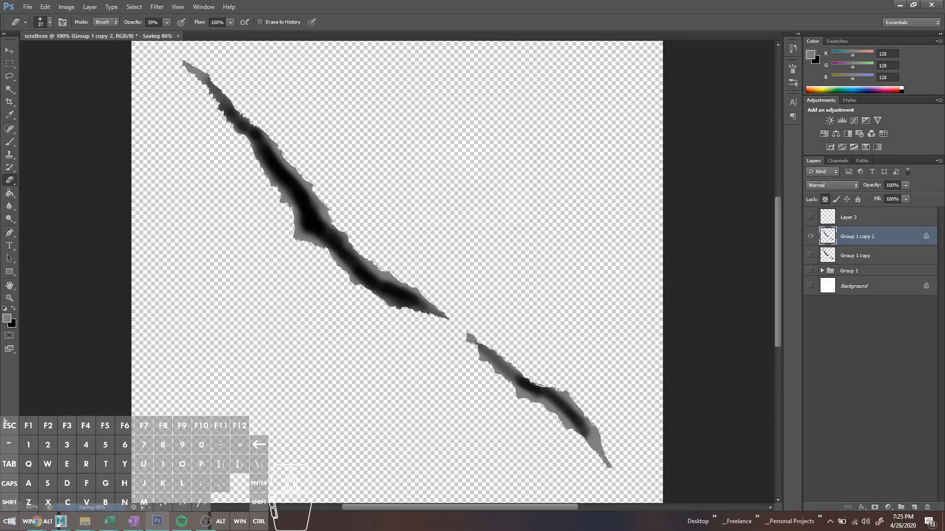
- Hide Group 1 copy 2, show the white Background, and make Layer 3 visible and active with black as foreground colour
left_click(810, 236)
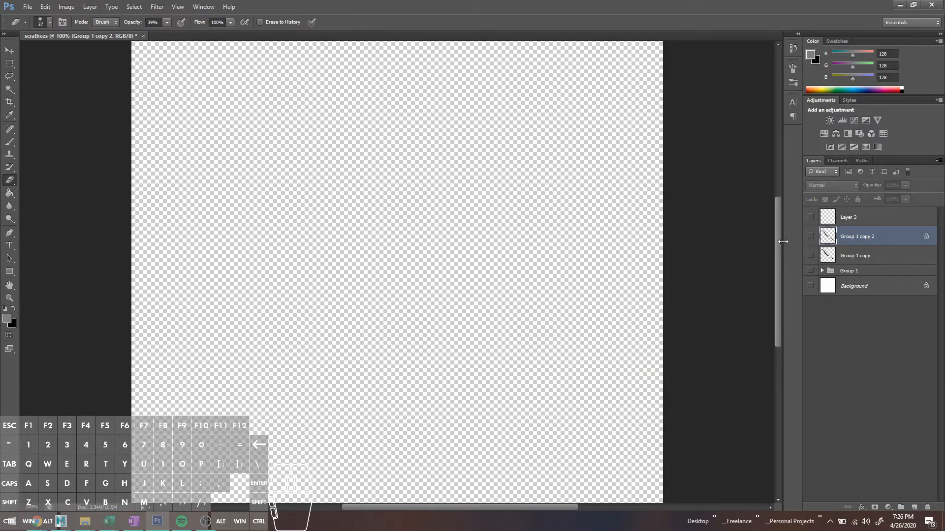
left_click(818, 285)
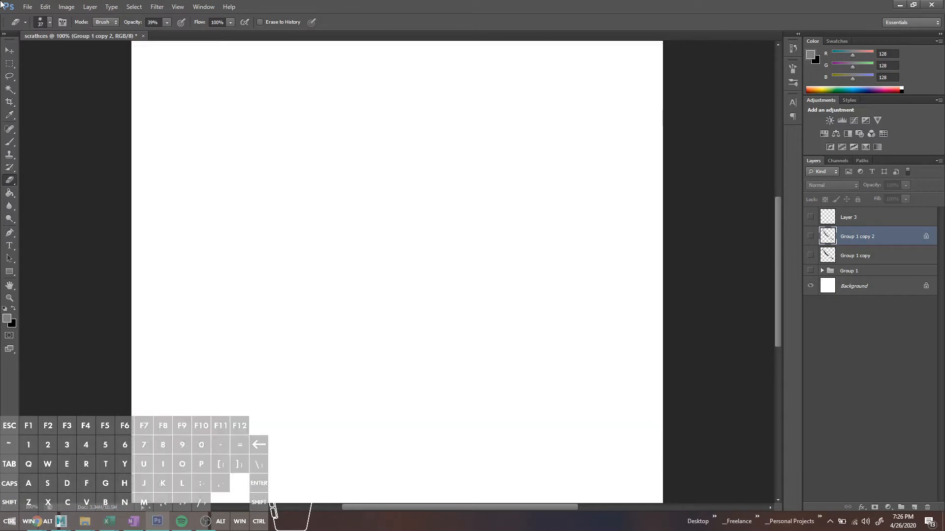
key("b")
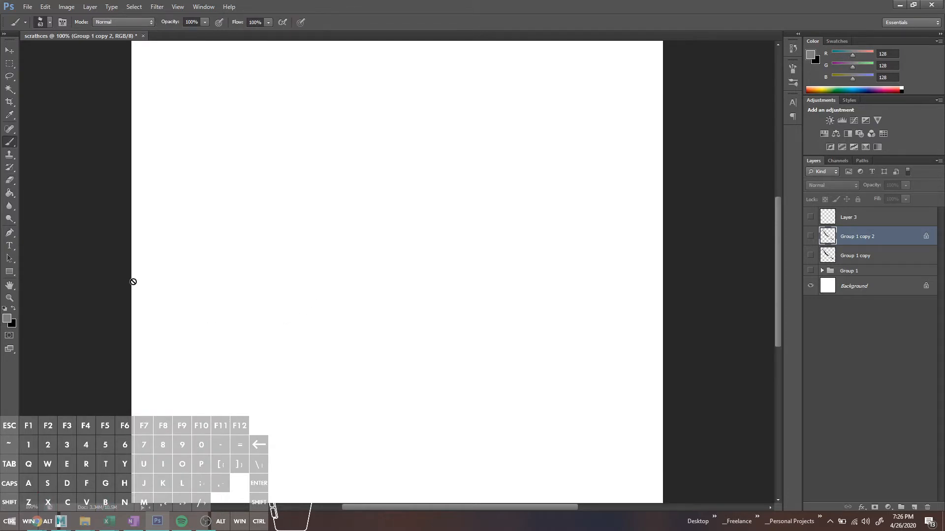
left_click(13, 309)
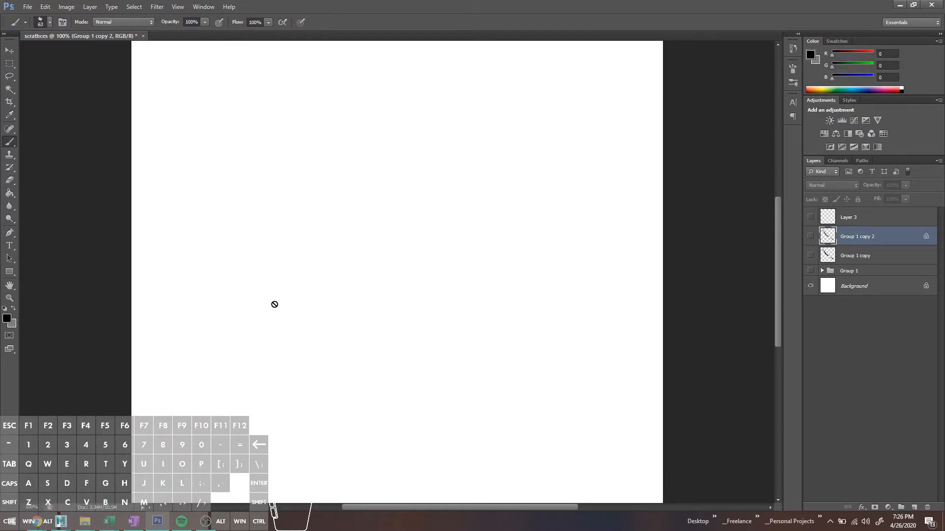
left_click(451, 273)
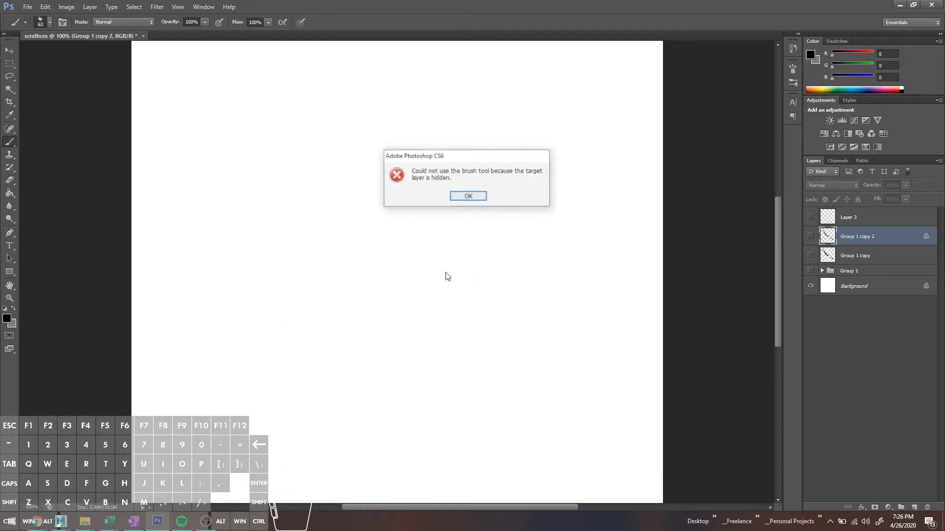
left_click(467, 197)
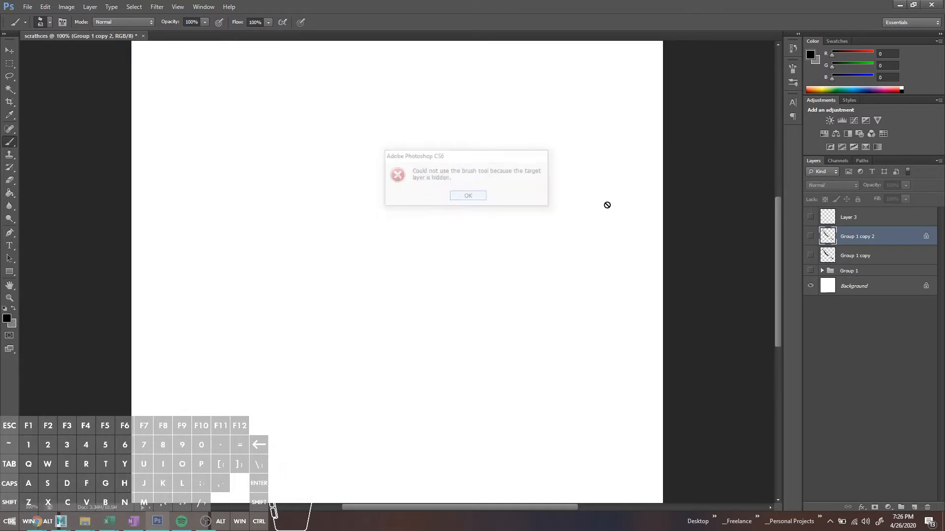
left_click(829, 218)
left_click(810, 219)
key("e")
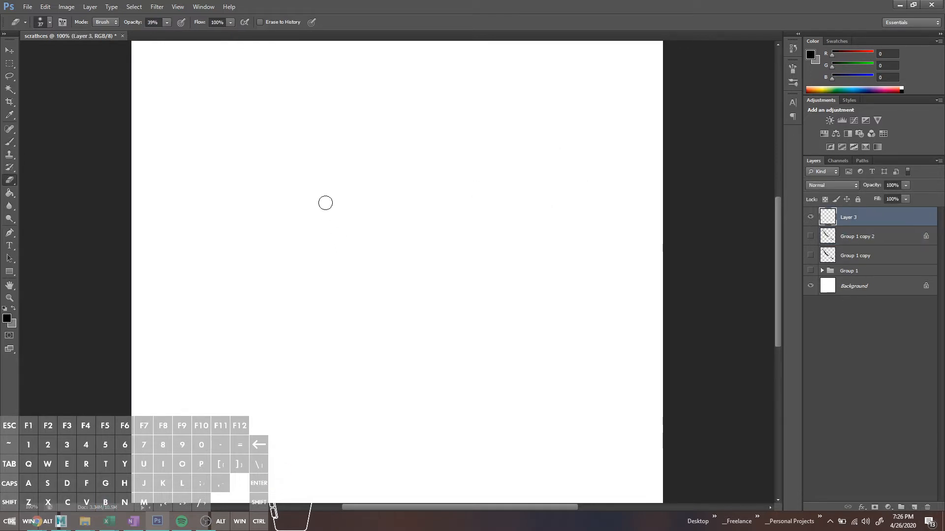
right_click(326, 202)
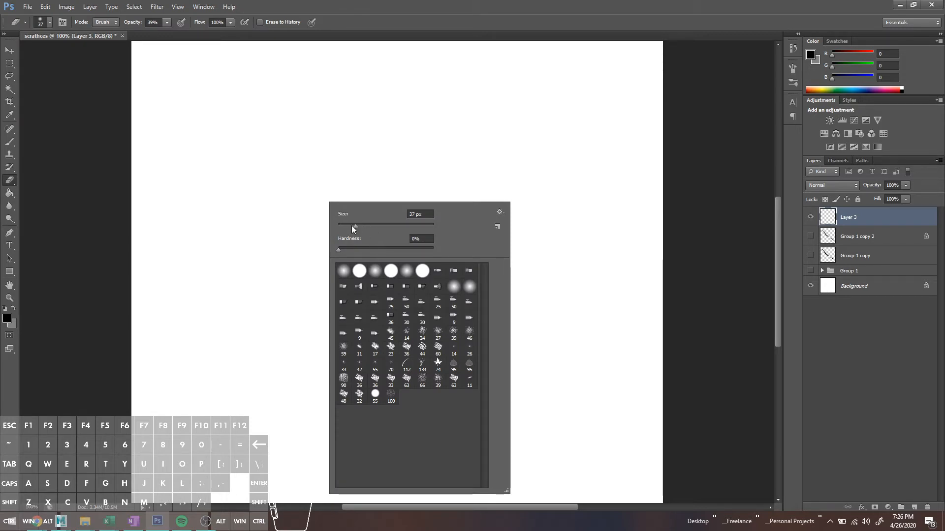
mouse_move(357, 223)
left_mouse_down()
mouse_move(366, 233)
mouse_move(333, 235)
mouse_move(348, 239)
left_mouse_up()
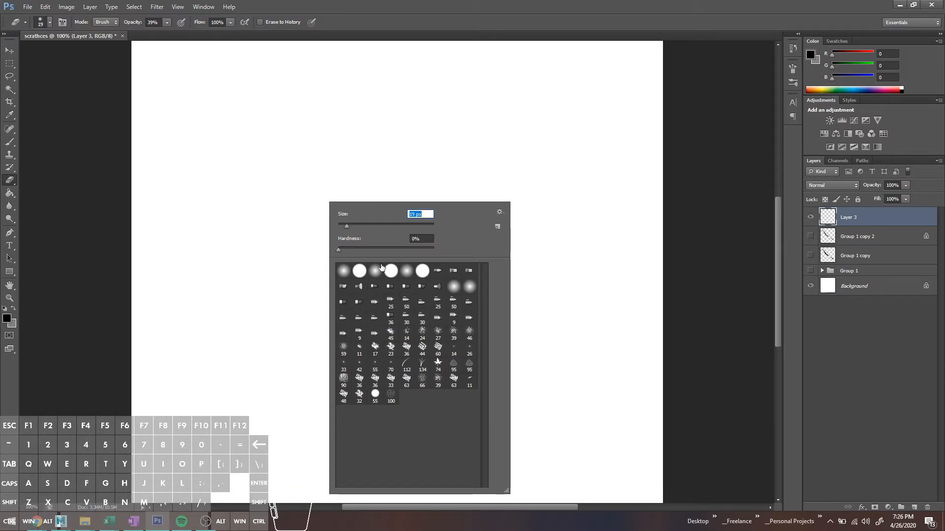
left_click(340, 250)
left_click(326, 157)
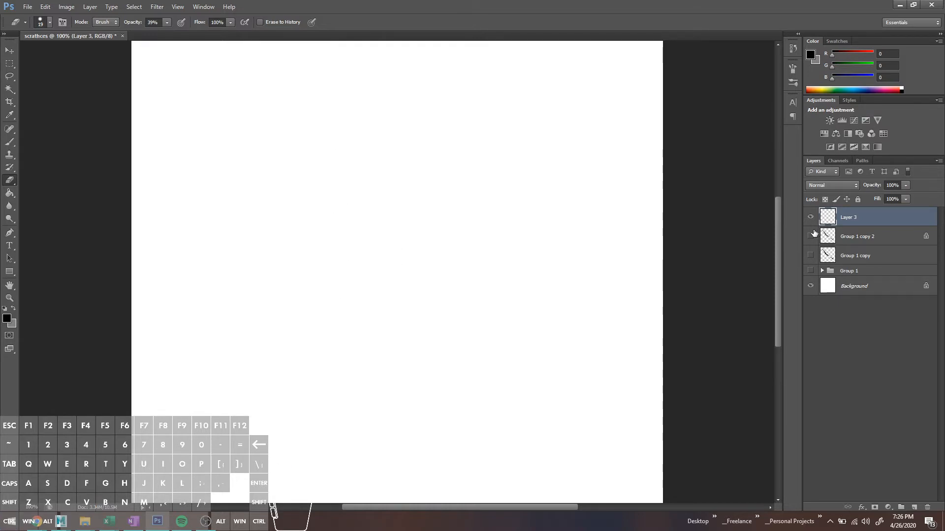
mouse_move(377, 205)
left_mouse_down()
mouse_move(396, 273)
mouse_move(394, 355)
left_mouse_up()
left_click(273, 271)
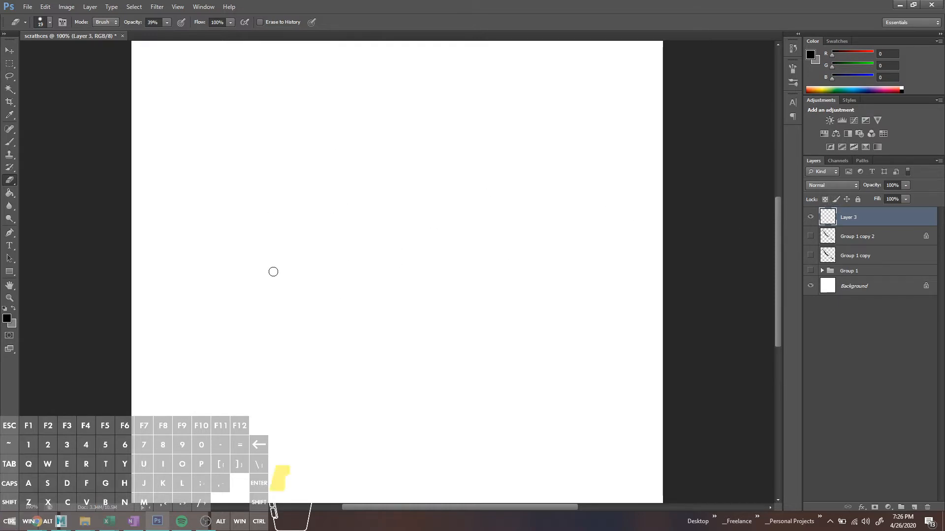
left_click_drag(436, 295, 326, 199)
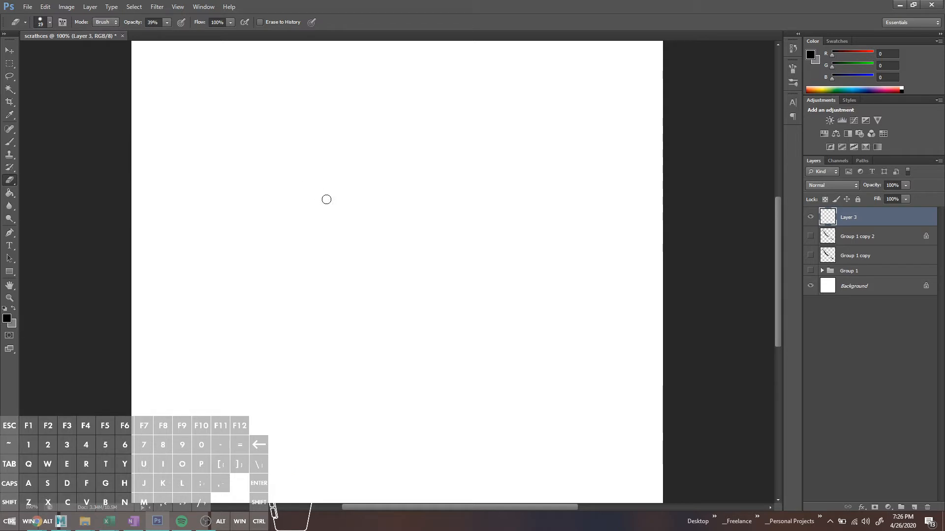
- Set the Brush to an 8 px tip and undo the wavy black test stroke made with it on Layer 3
key("b")
right_click(272, 204)
left_click_drag(310, 228, 287, 226)
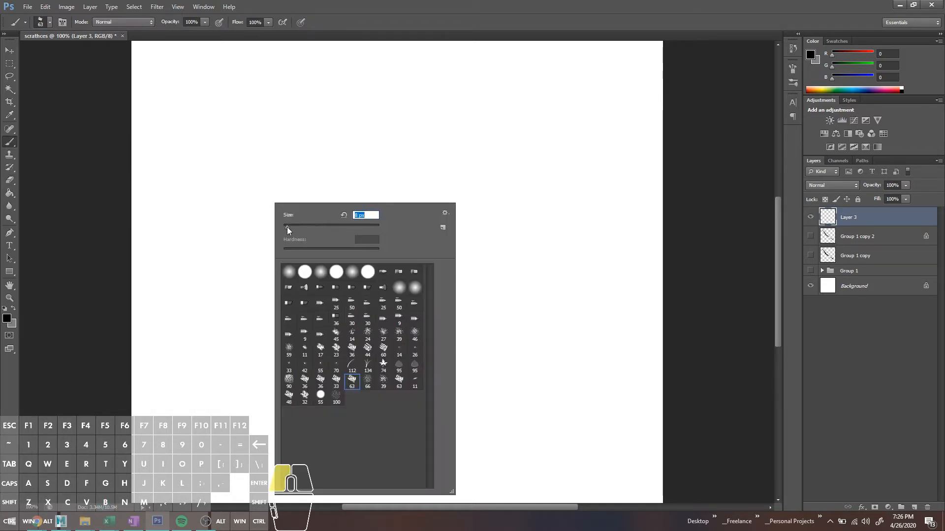
mouse_move(269, 164)
left_mouse_down()
mouse_move(401, 281)
mouse_move(468, 419)
left_mouse_up()
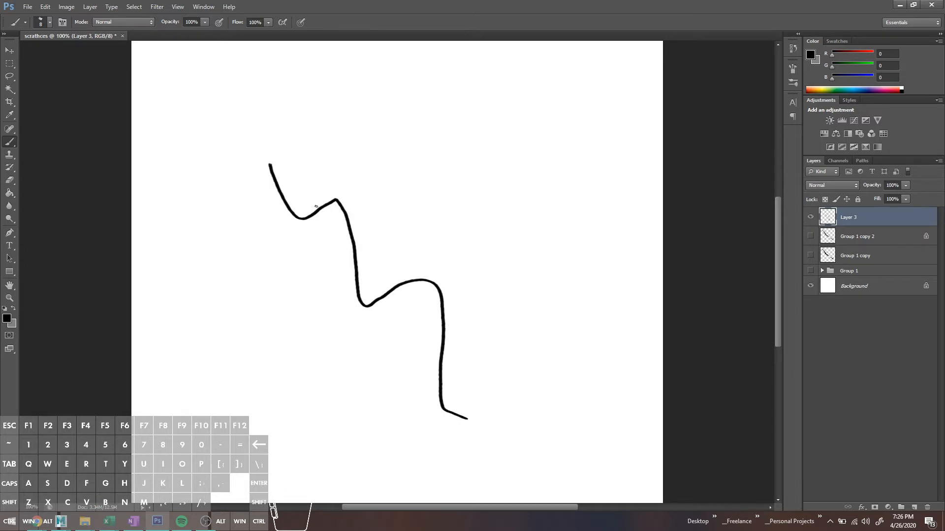
key("ctrl+z")
- Try four long diagonal black strokes across the canvas on Layer 3 and undo them all
left_click_drag(266, 158, 554, 420)
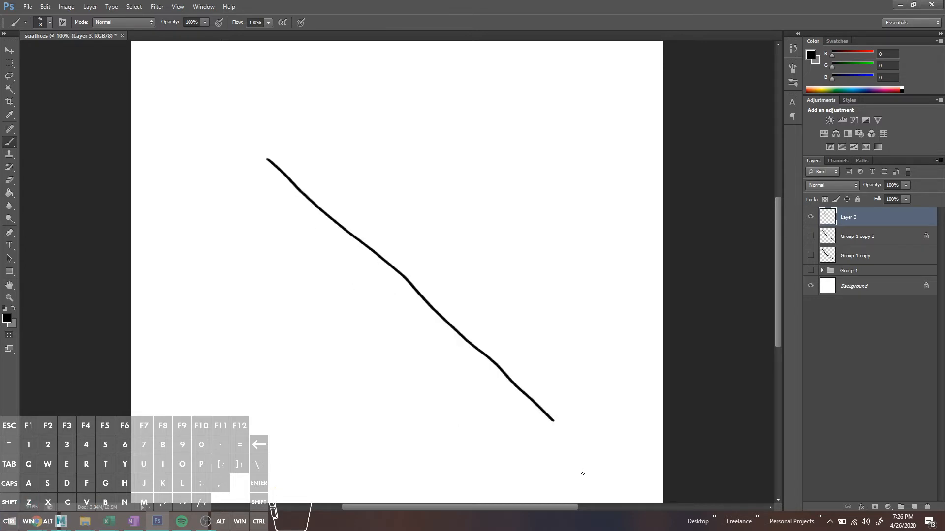
left_click_drag(375, 185, 602, 391)
left_click_drag(430, 167, 660, 423)
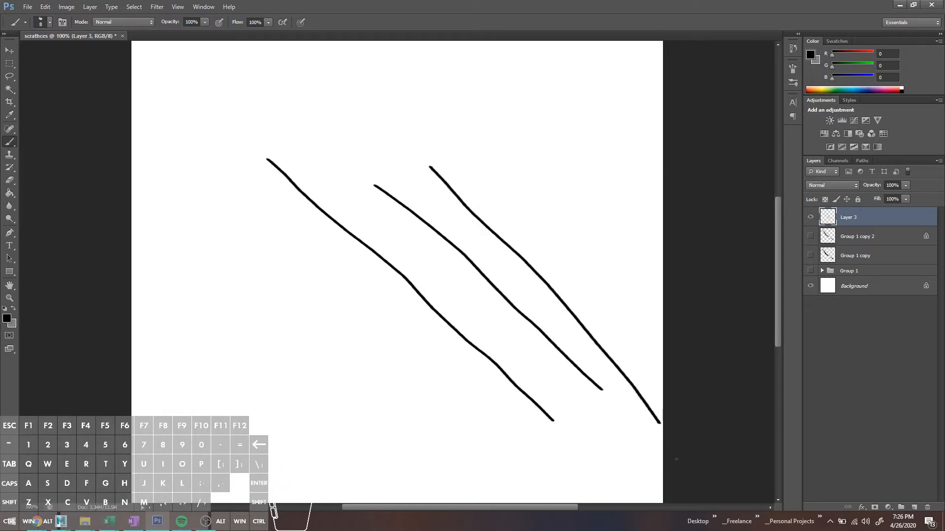
left_click_drag(269, 196, 530, 386)
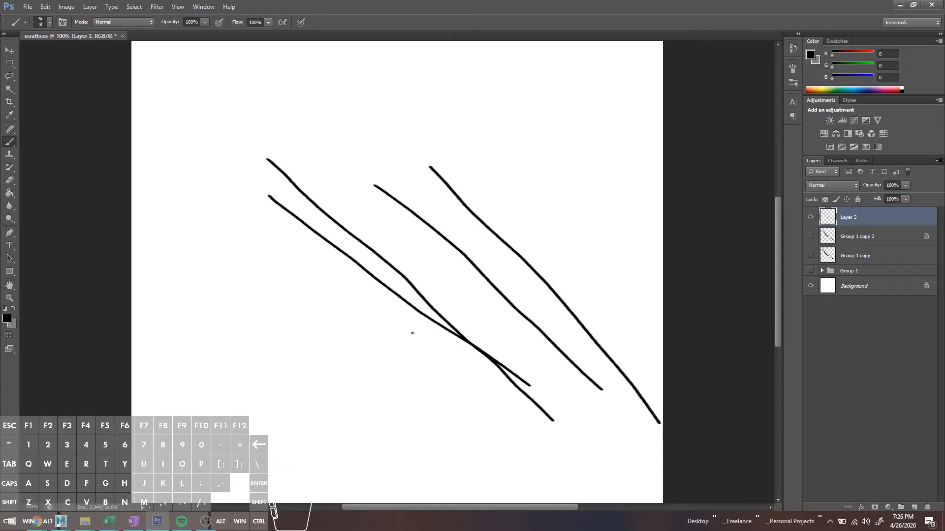
key("ctrl+alt+z")
key("ctrl+alt+z")
key("ctrl+alt+z")
key("ctrl+alt+z")
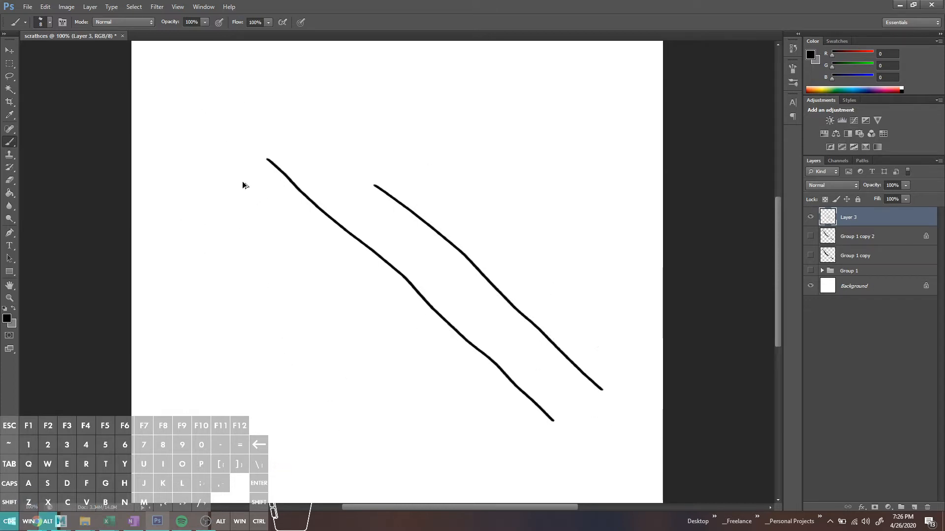
- Paint four thin black diagonal scratch lines running down to the right on Layer 3, undoing the stray leftmost stroke
left_click_drag(284, 156, 476, 349)
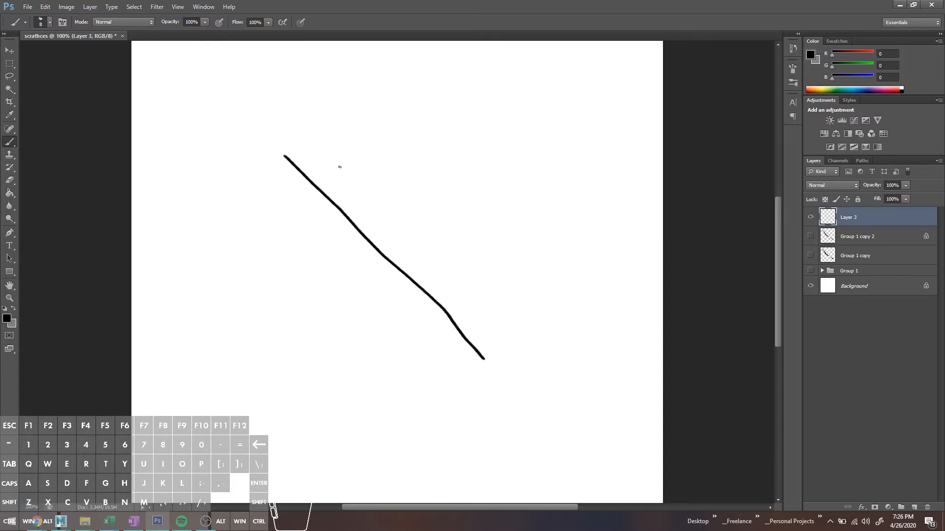
left_click_drag(341, 171, 524, 372)
left_click_drag(296, 225, 478, 487)
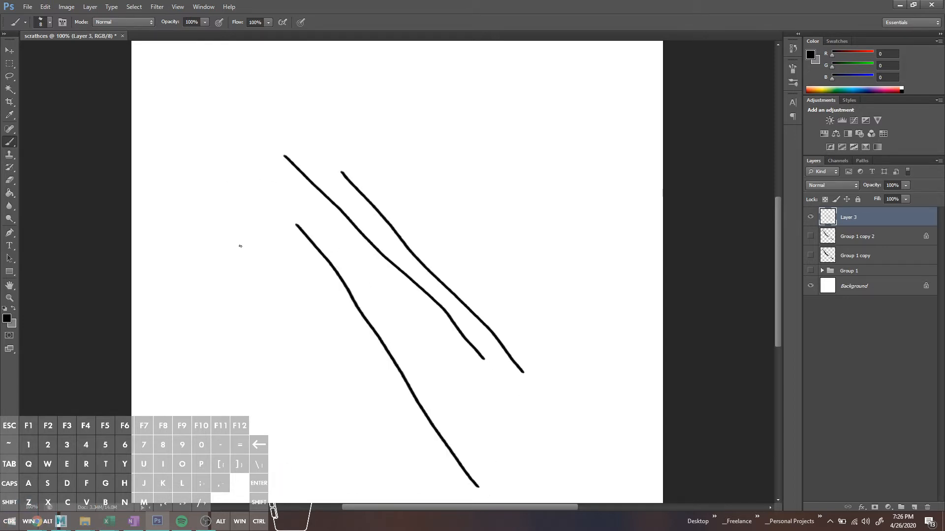
left_click_drag(240, 246, 394, 502)
key("ctrl+z")
left_click_drag(408, 158, 520, 299)
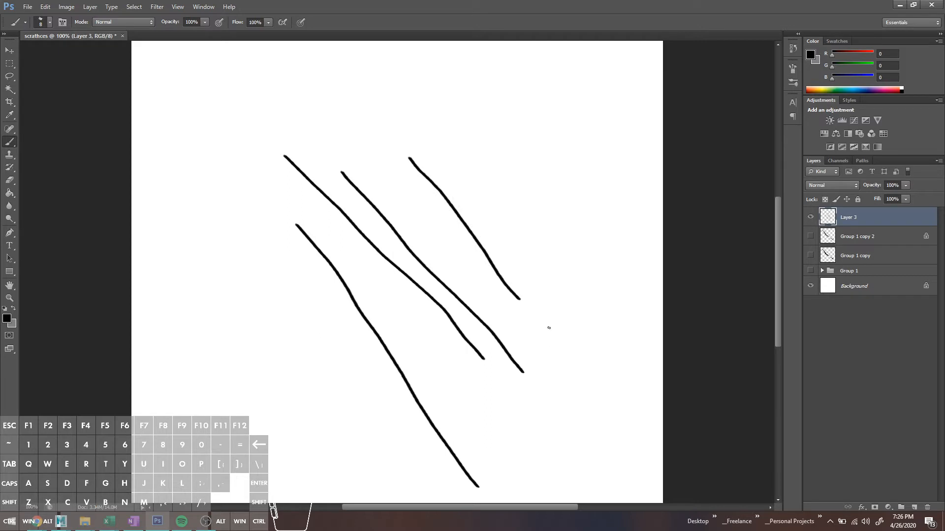
key("ctrl+plus")
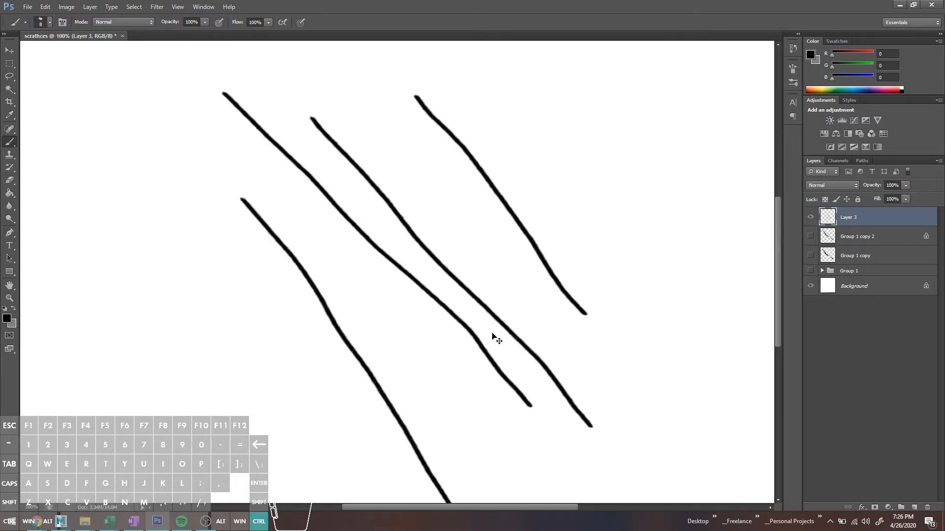
mouse_move(487, 249)
left_mouse_down()
mouse_move(559, 325)
mouse_move(487, 234)
left_mouse_up()
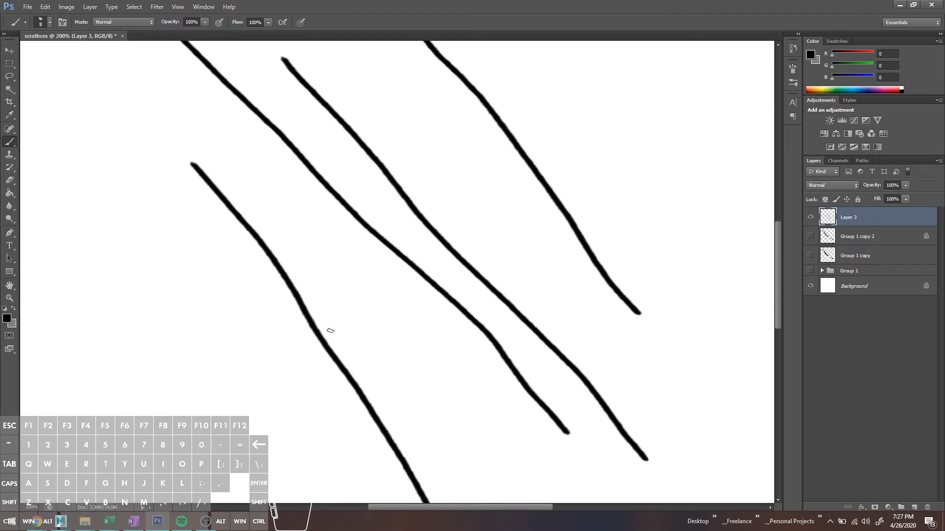
left_click_drag(353, 253, 456, 331)
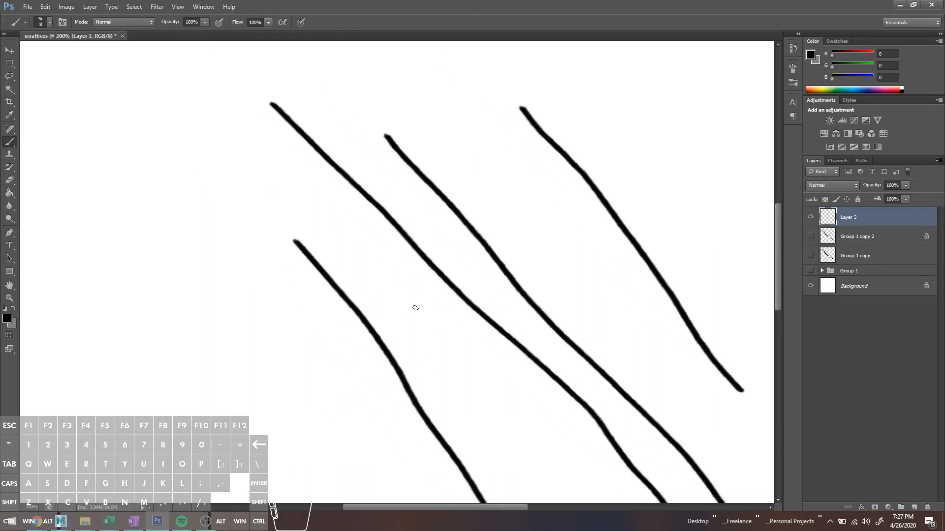
left_click_drag(440, 313, 327, 228)
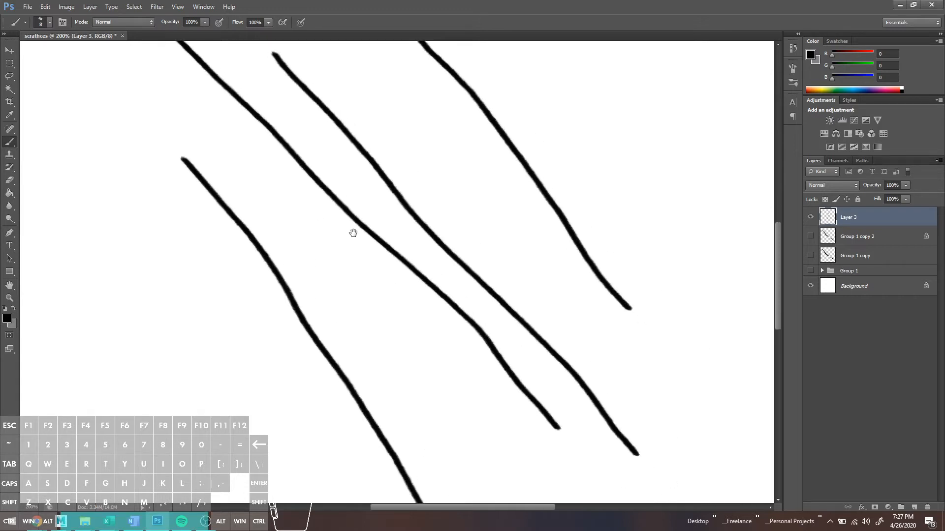
mouse_move(490, 351)
left_mouse_down()
mouse_move(364, 224)
mouse_move(330, 150)
left_mouse_up()
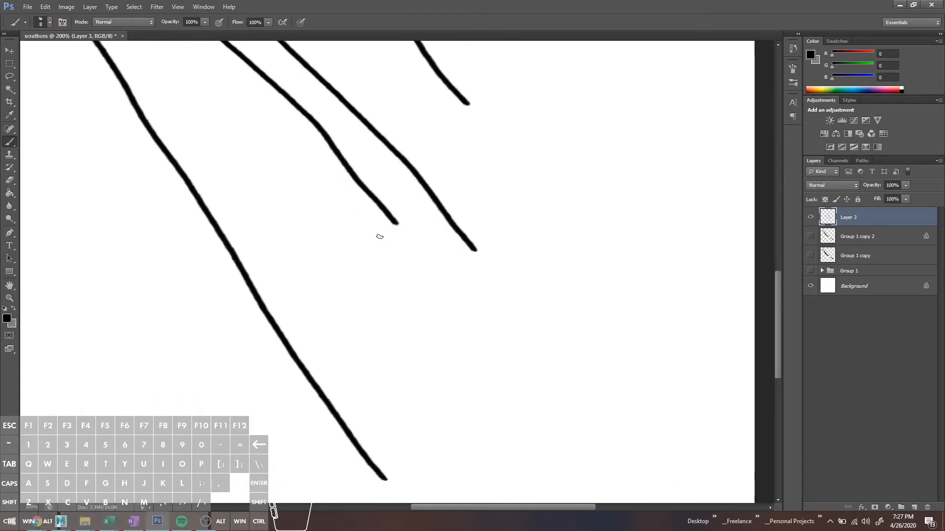
- Set the Eraser to 100% opacity with the rough-edged 63 px tip
key("e")
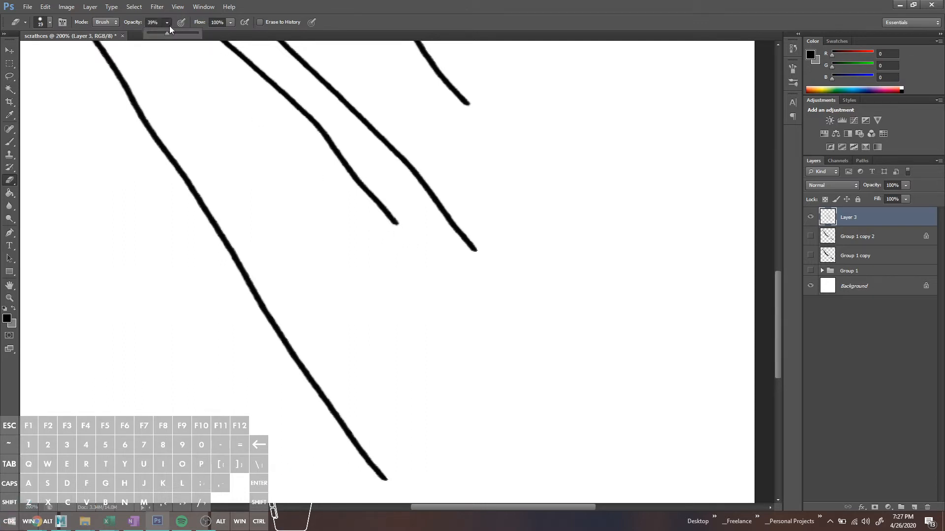
left_click(169, 33)
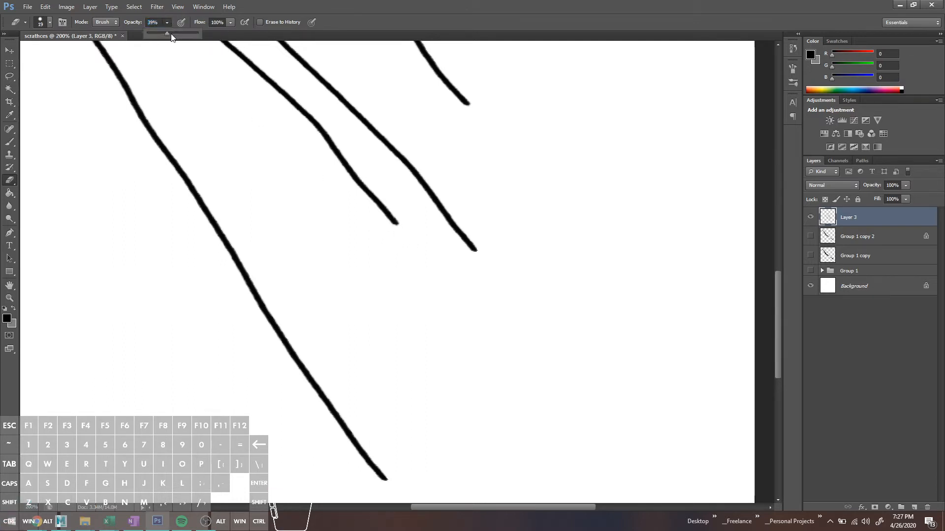
left_click_drag(172, 38, 210, 35)
left_click(49, 22)
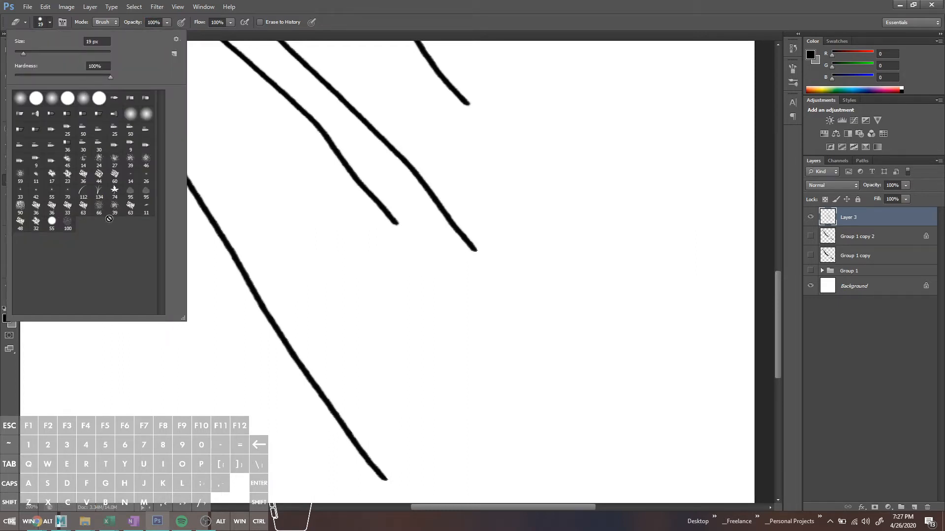
left_click(82, 207)
- Erase the lower ends of the three rightmost scratches on Layer 3 into thin, faded tips
left_click_drag(375, 245, 349, 218)
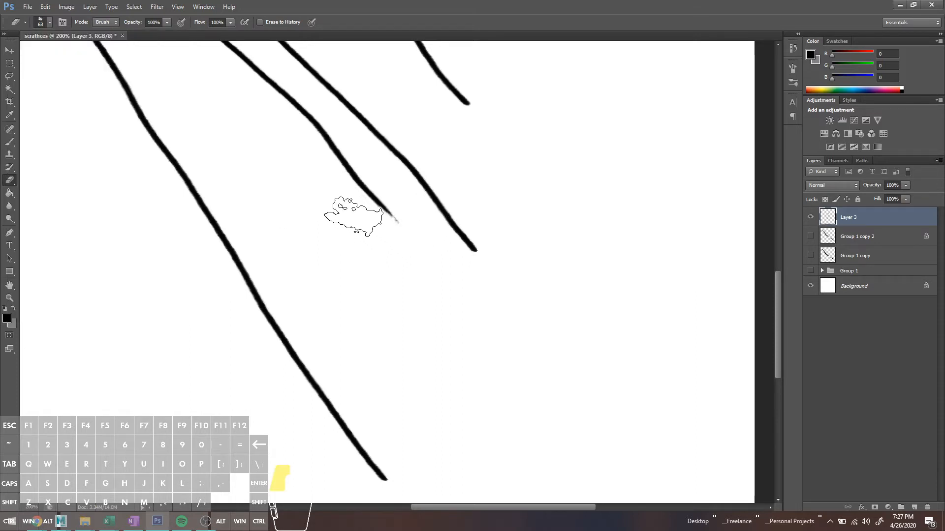
mouse_move(464, 274)
left_mouse_down()
mouse_move(495, 258)
mouse_move(485, 227)
left_mouse_up()
left_click_drag(504, 114, 571, 235)
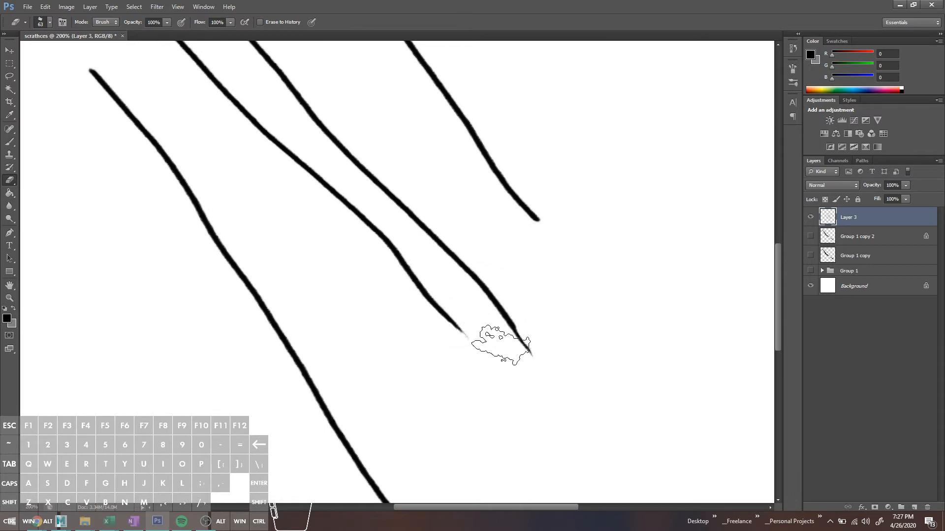
left_click_drag(517, 231, 448, 173)
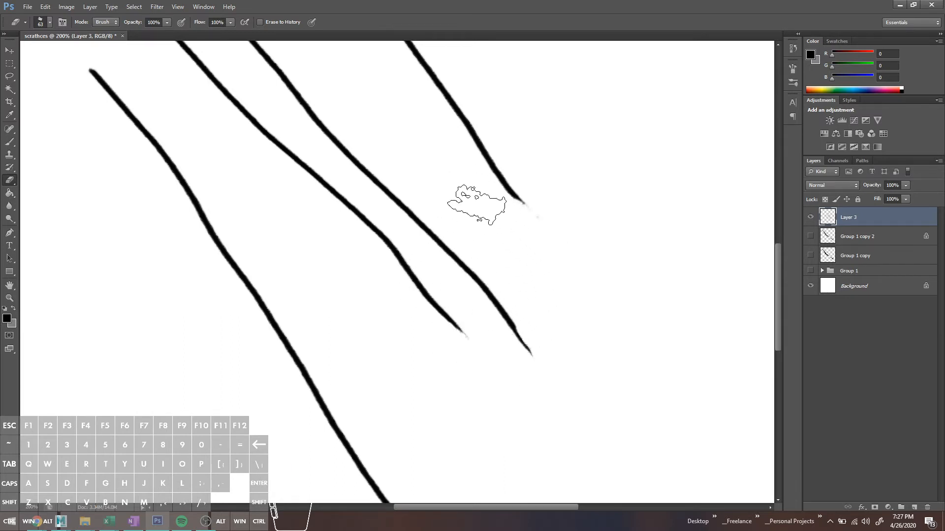
left_click_drag(489, 203, 643, 374)
- Taper the upper ends of the two rightmost scratches with the Eraser
mouse_move(395, 183)
left_mouse_down()
mouse_move(472, 231)
mouse_move(464, 239)
mouse_move(485, 258)
mouse_move(517, 179)
mouse_move(528, 221)
mouse_move(489, 161)
left_mouse_up()
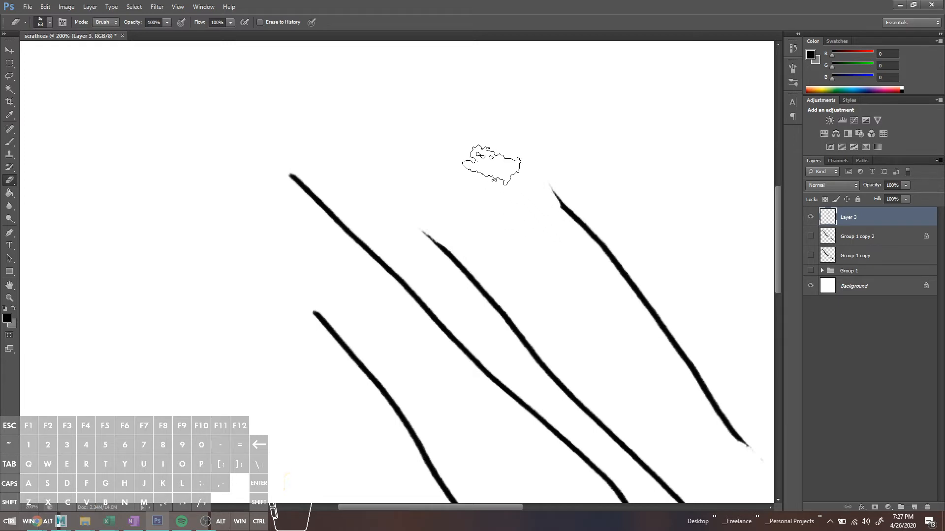
left_click_drag(541, 220, 522, 197)
left_click_drag(559, 302, 425, 188)
left_click_drag(545, 306, 597, 308)
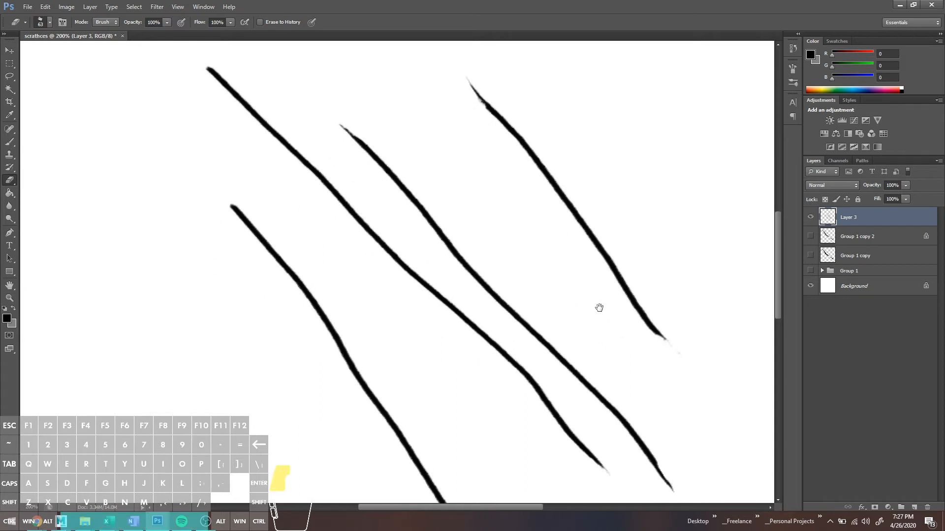
- Thicken the middle sections of the two rightmost scratches with irregular black Brush strokes
key("b")
left_click_drag(509, 129, 515, 132)
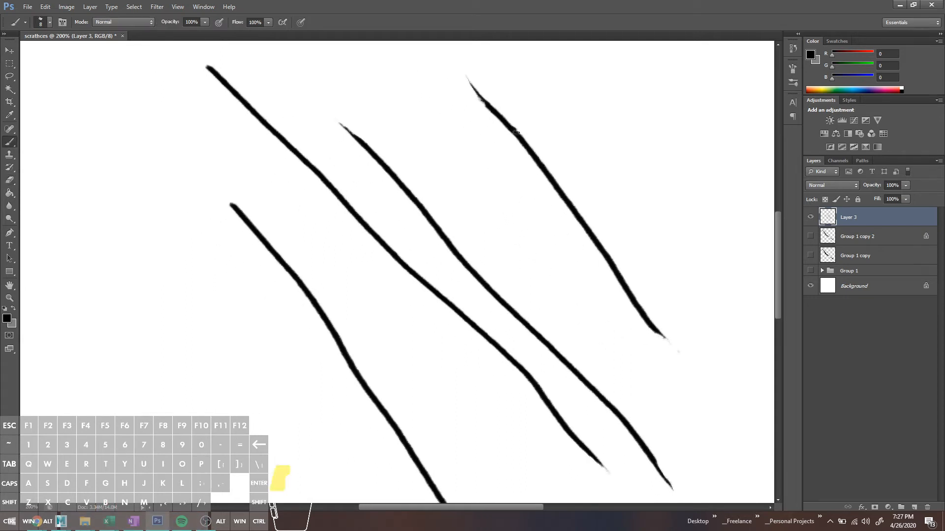
left_click_drag(555, 191, 583, 227)
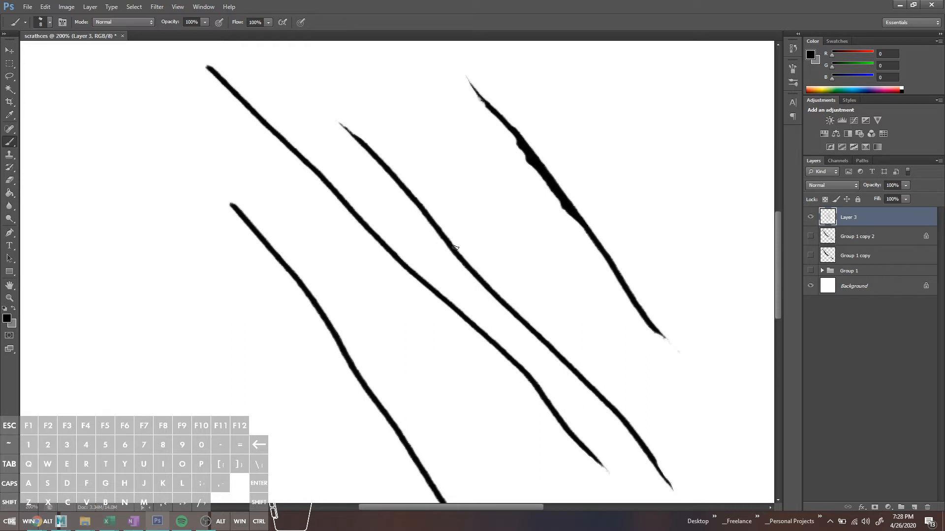
left_click_drag(455, 248, 462, 256)
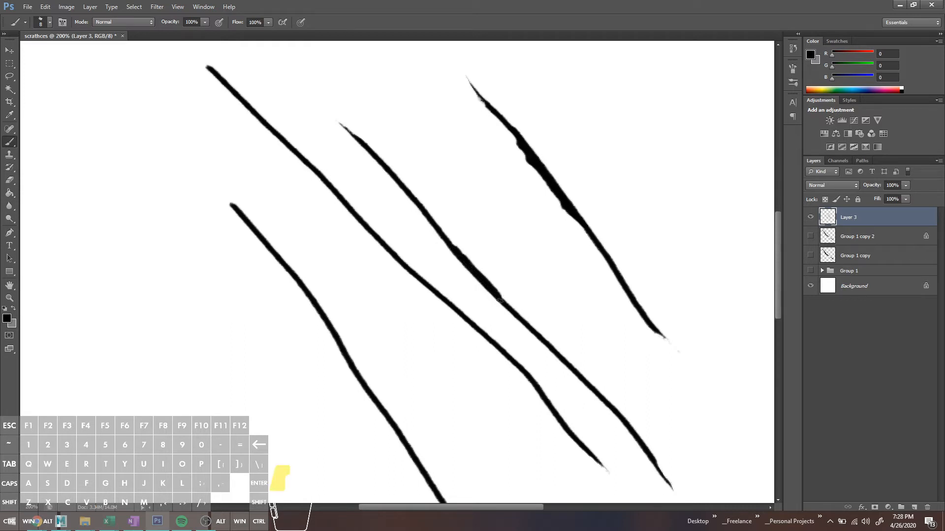
left_click_drag(499, 300, 501, 302)
left_click_drag(457, 250, 439, 231)
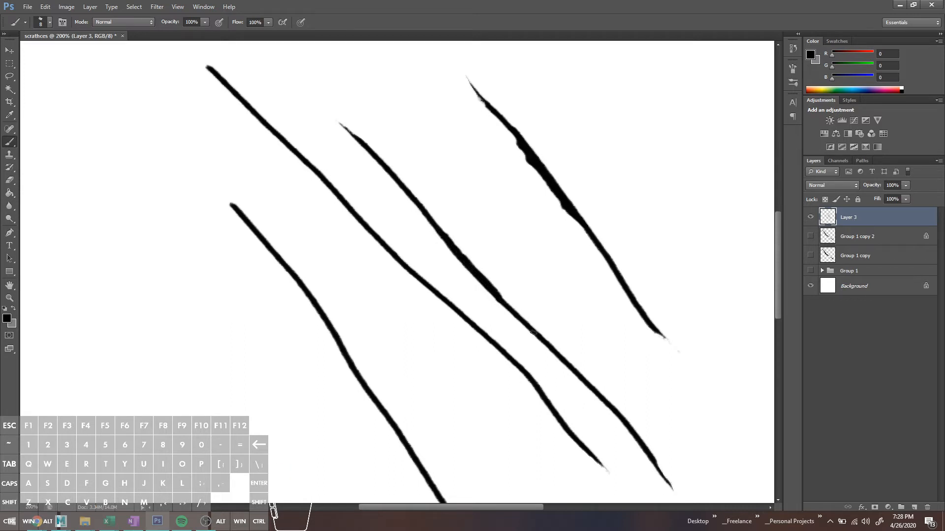
- Erase a short gap in the lower half of the second scratch from the right
key("e")
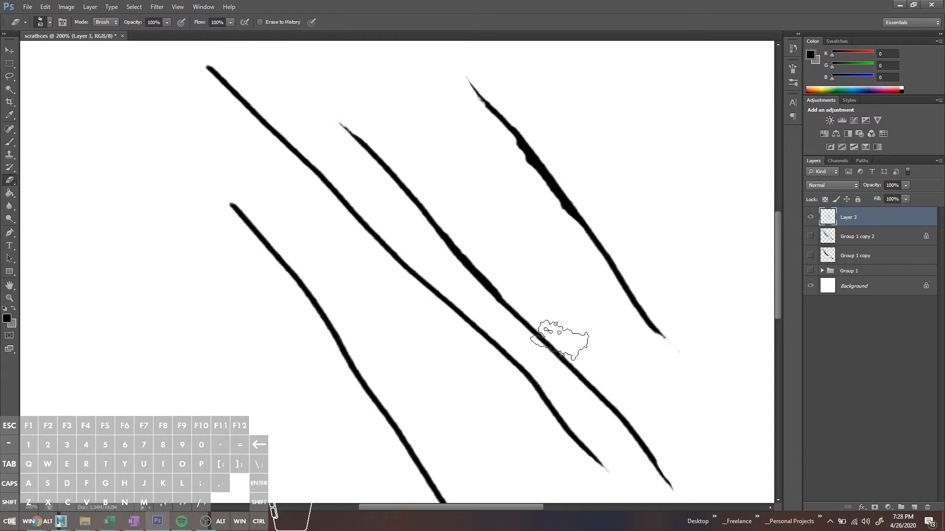
left_click(564, 339)
mouse_move(575, 350)
left_mouse_down()
mouse_move(586, 358)
mouse_move(568, 338)
left_mouse_up()
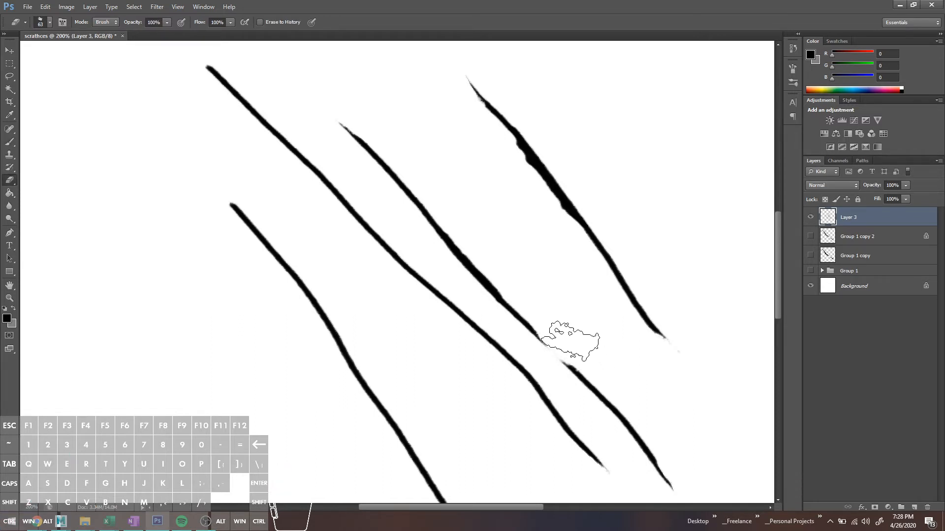
scroll(459, 223, "down", 4)
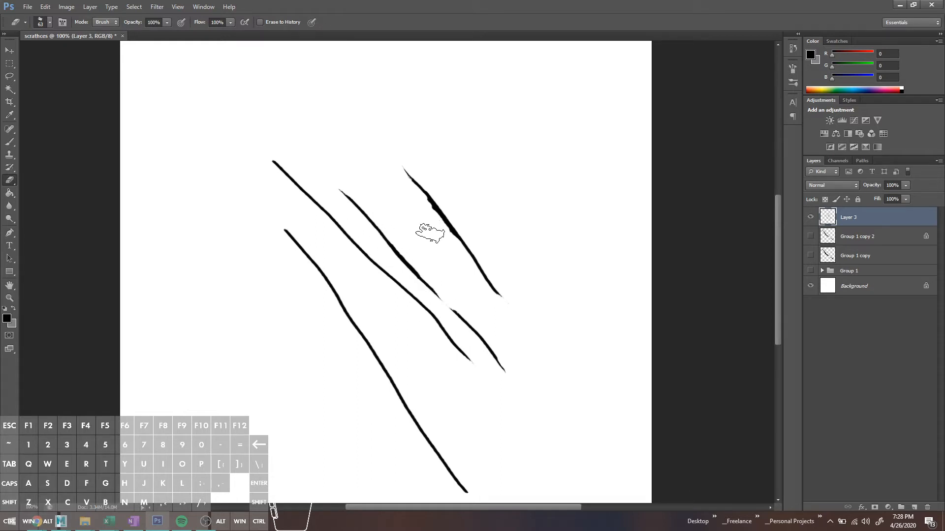
left_click_drag(442, 279, 451, 292)
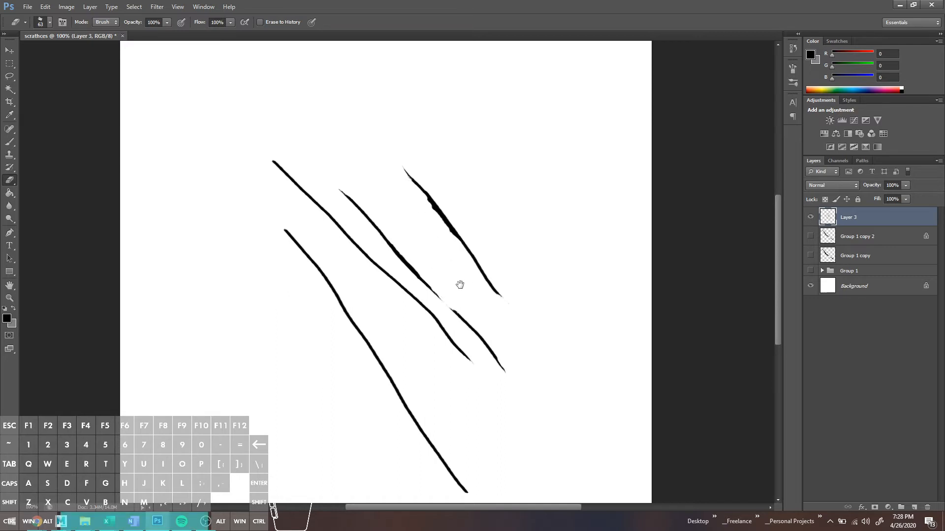
left_click_drag(457, 280, 419, 236)
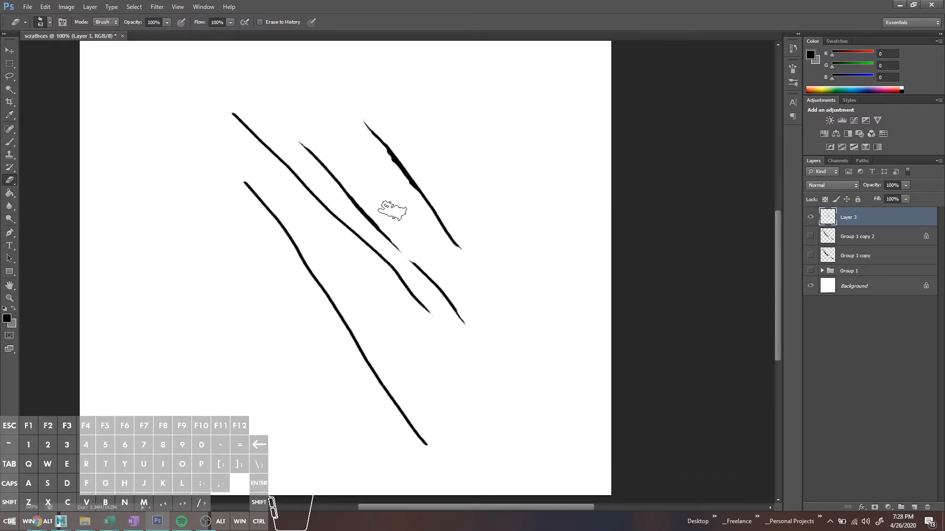
- Erase along the two leftmost scratches, leaving only a few faint broken fragments of each
left_click_drag(315, 138, 329, 152)
mouse_move(237, 119)
left_mouse_down()
mouse_move(249, 147)
mouse_move(344, 232)
mouse_move(424, 335)
left_mouse_up()
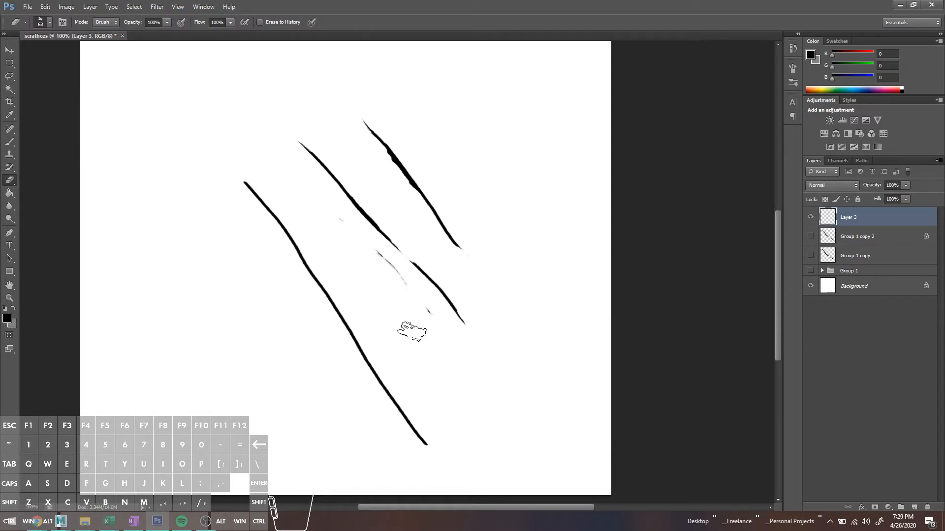
key("ctrl+equal")
key("ctrl+equal")
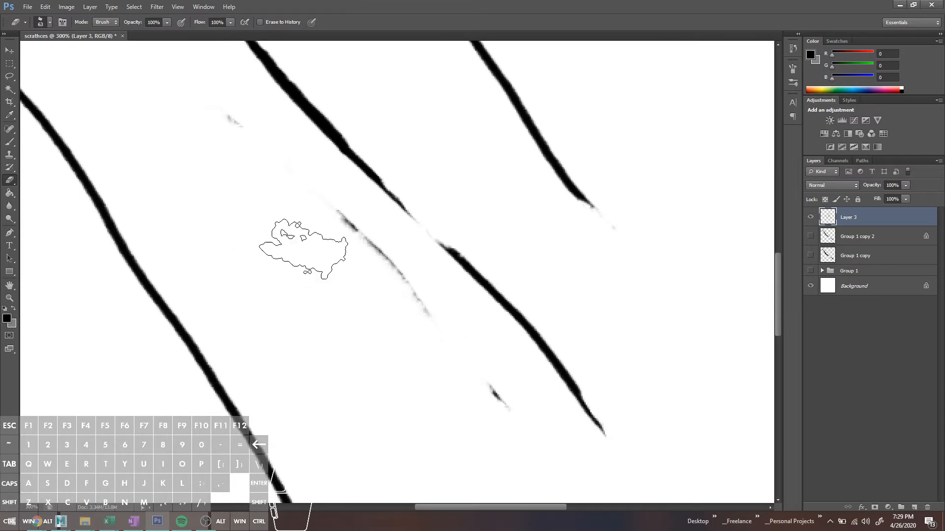
key("ctrl+minus")
key("ctrl+minus")
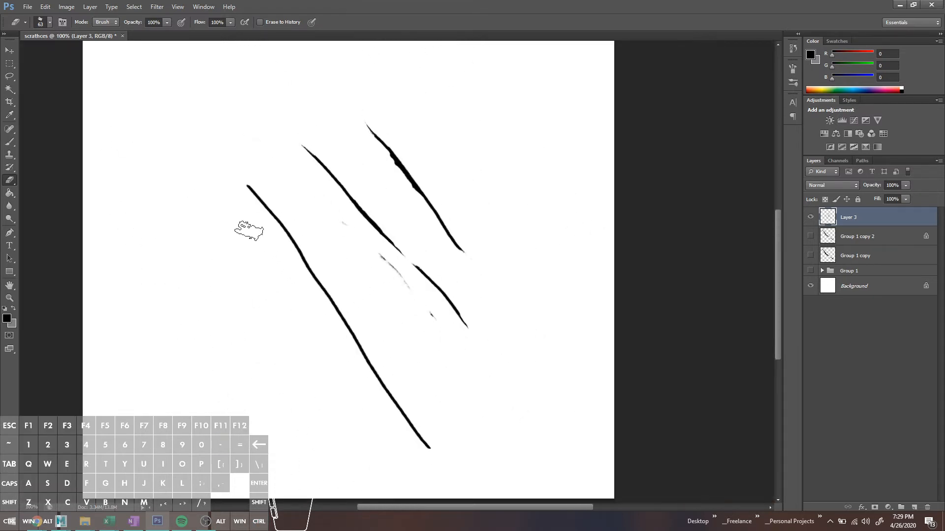
mouse_move(242, 189)
left_mouse_down()
mouse_move(353, 354)
mouse_move(443, 455)
left_mouse_up()
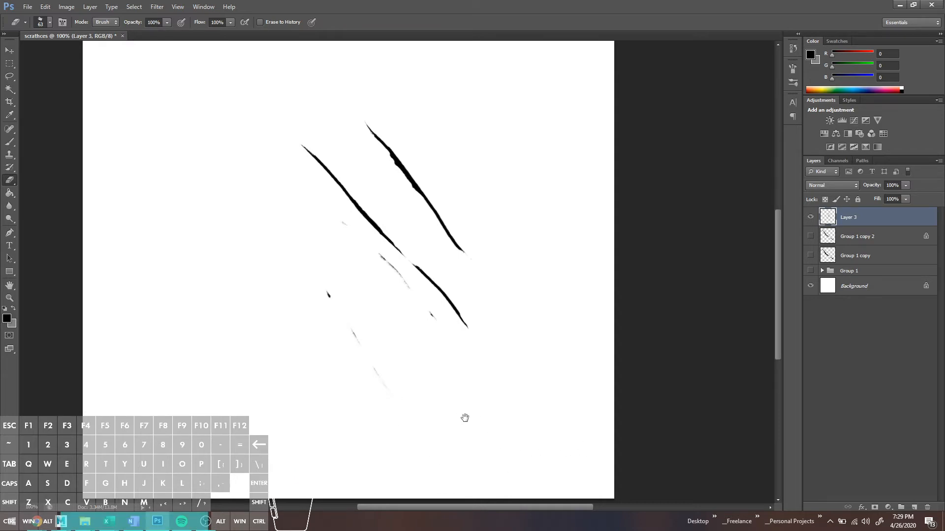
mouse_move(464, 418)
left_mouse_down()
mouse_move(407, 384)
mouse_move(436, 401)
left_mouse_up()
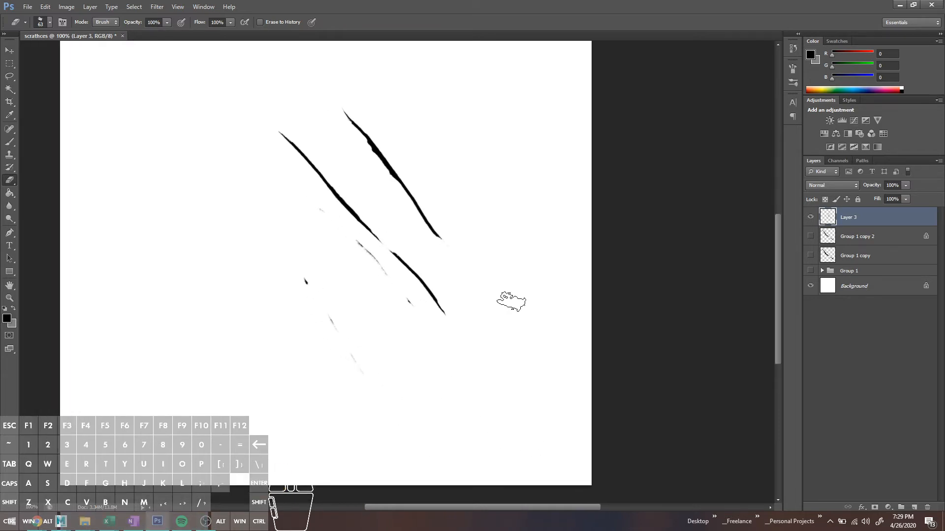
- Hide the Background layer and save the transparent scratches as the PNG smallscratch_transp.png in the REGRETS! folder
key("ctrl")
left_click(811, 286)
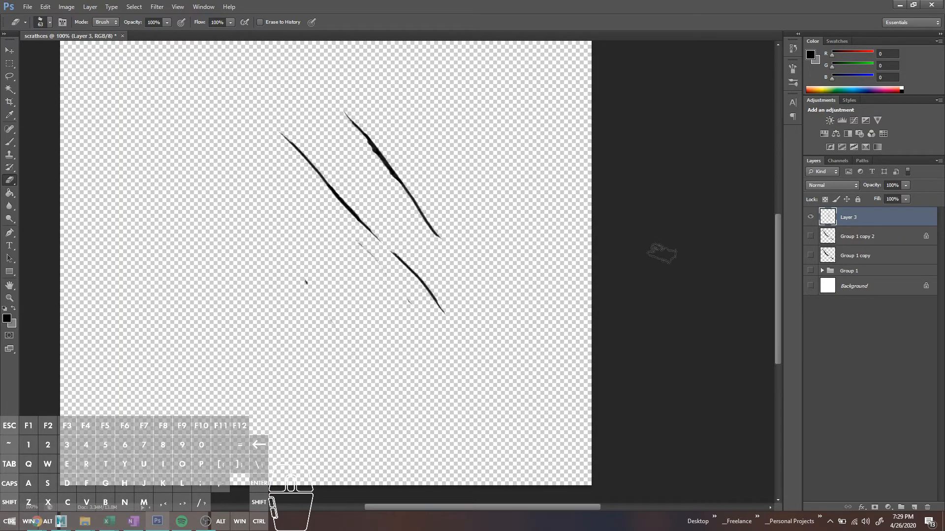
key("shift")
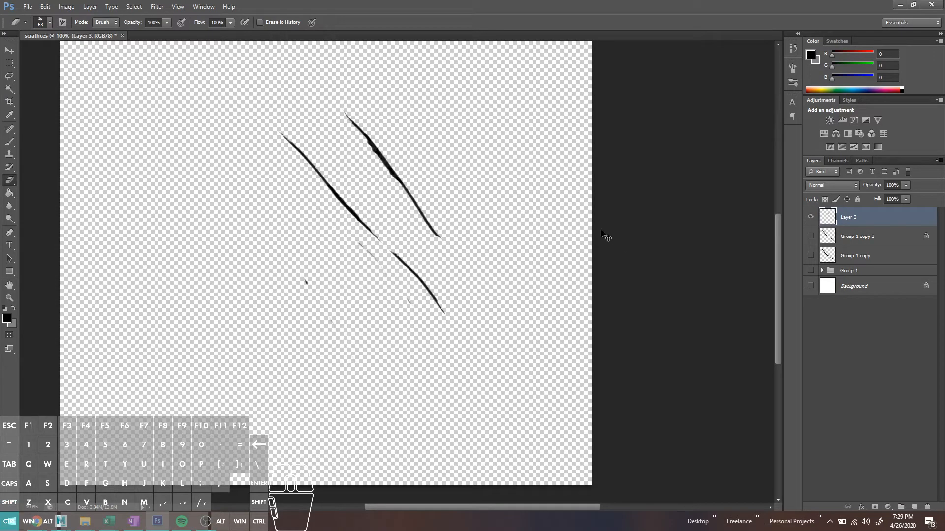
key("ctrl+shift+s")
type("sma")
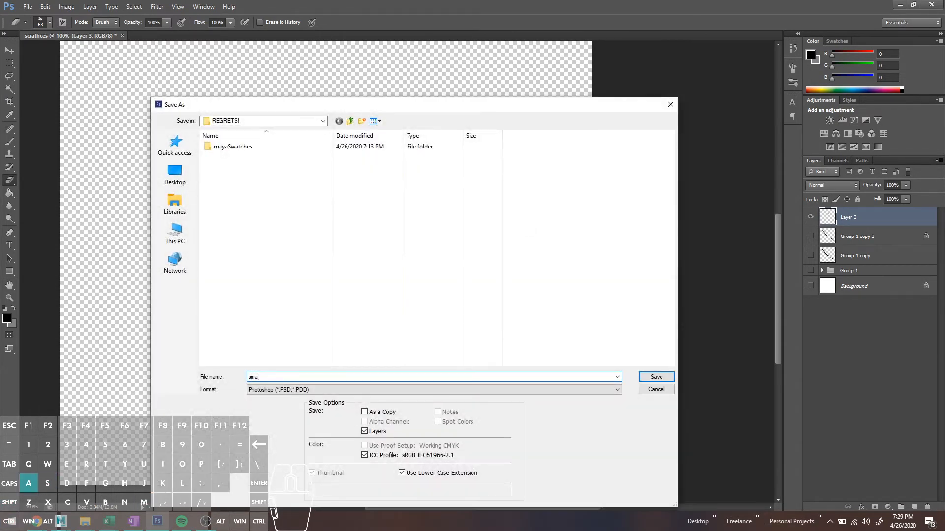
type("llscratch_transp")
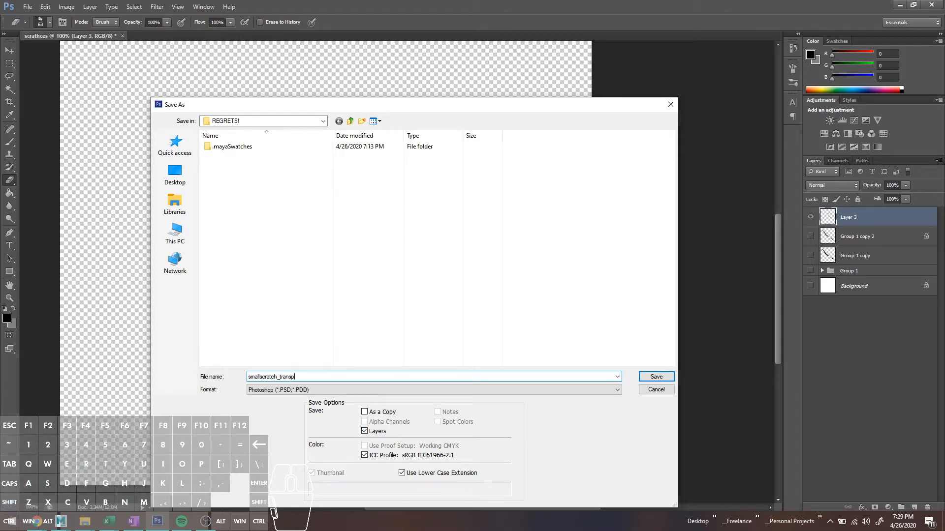
left_click(269, 390)
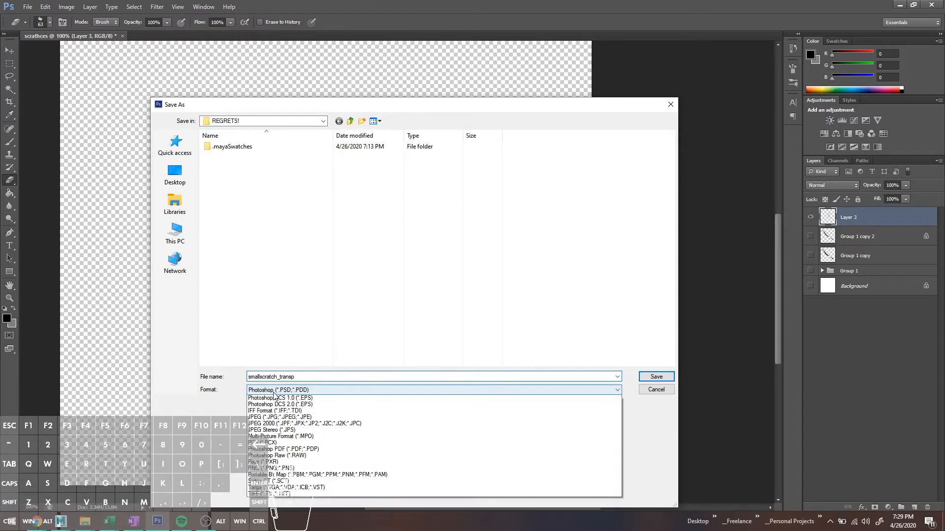
left_click(295, 500)
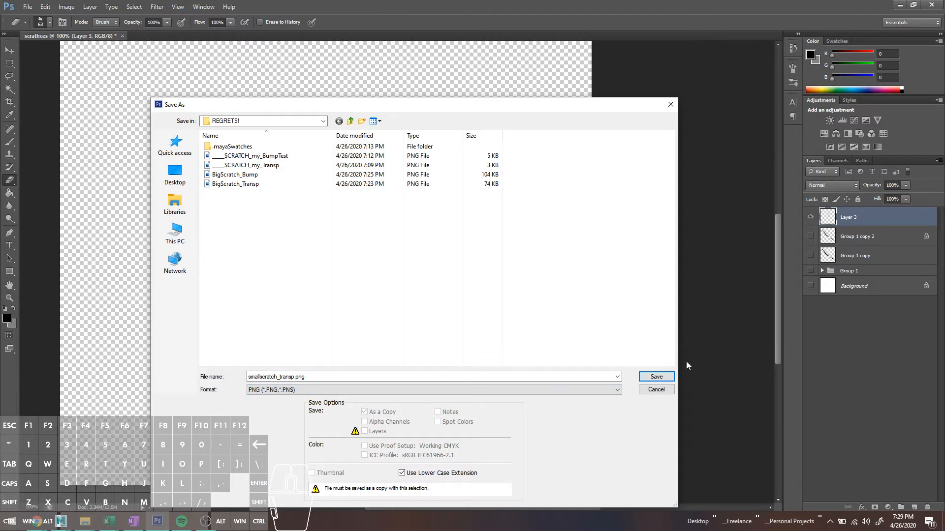
left_click(656, 377)
key("Return")
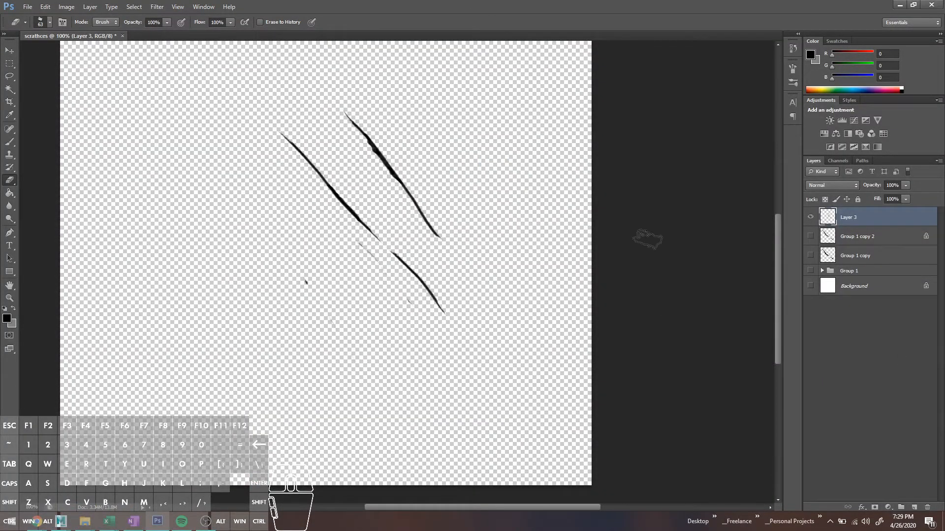
- Hide Layer 3, show the white Background, and add a new layer above Layer 3
left_click(810, 217)
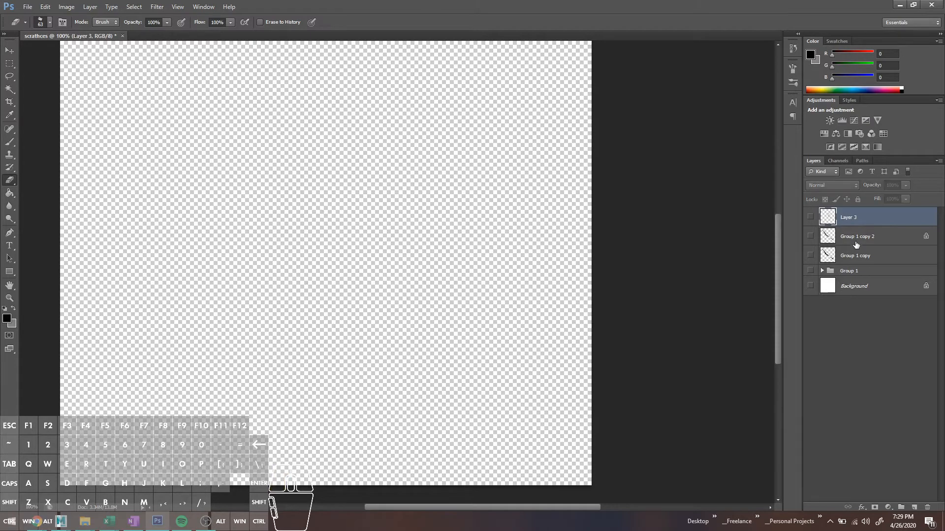
left_click(811, 286)
left_click(914, 507)
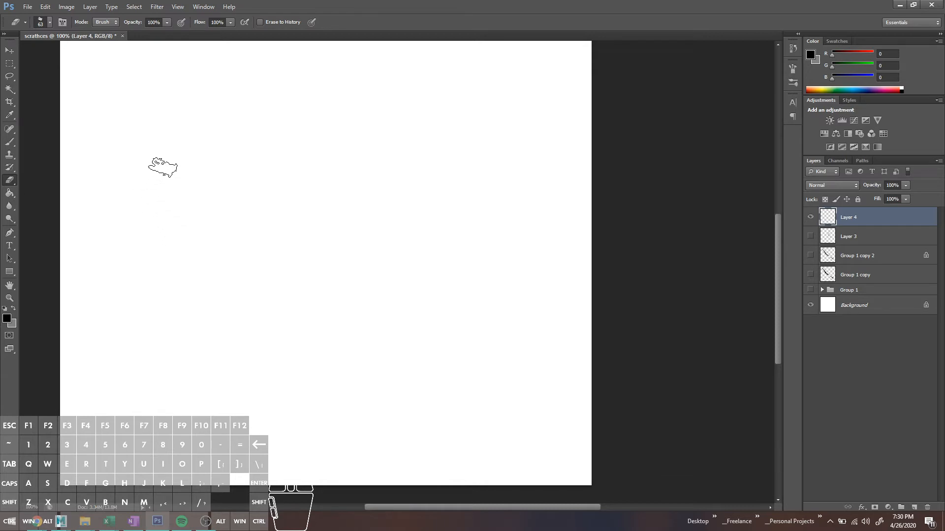
- Switch the Brush to a 14 px textured tip and undo the diagonal test stroke made with it on Layer 4
key("b")
left_click(50, 21)
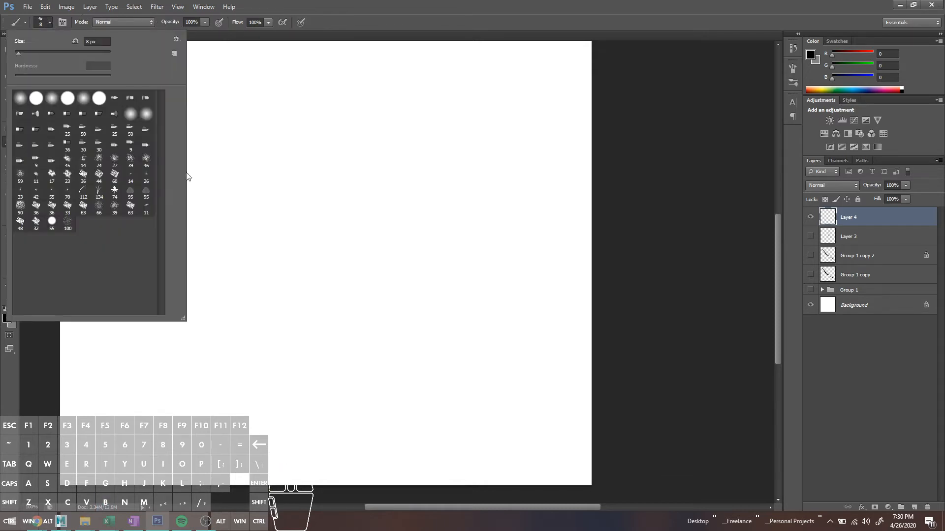
left_click(83, 165)
left_click_drag(235, 182, 352, 317)
key("ctrl+z")
- Enlarge the Eraser's rough-edged tip to about 215 px
key("e")
right_click(270, 201)
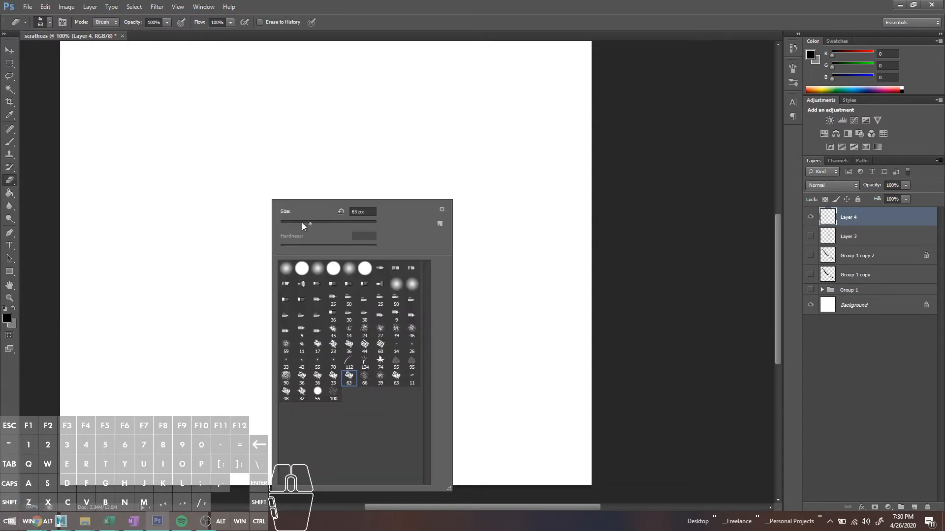
left_click_drag(302, 222, 353, 234)
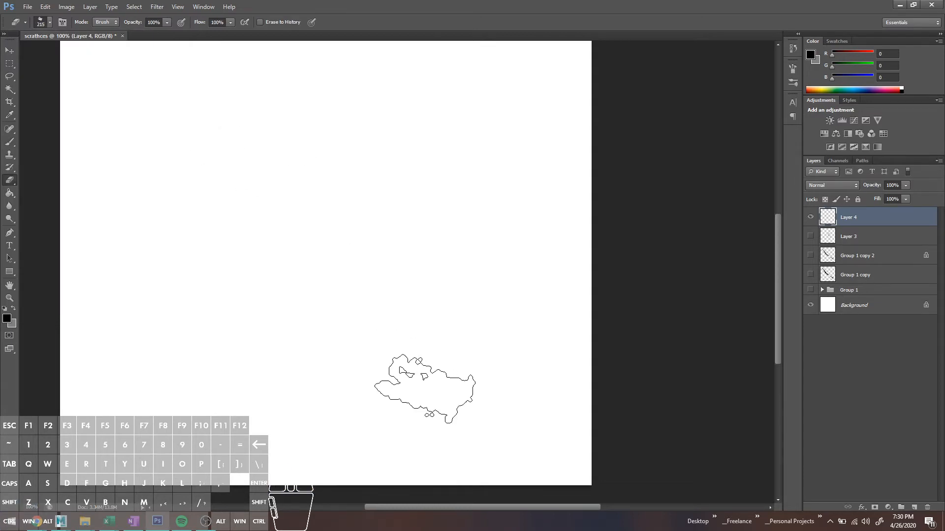
- Paint one long, slightly wavy black scratch diagonally down to the right across Layer 4
key("b")
left_click_drag(194, 167, 404, 400)
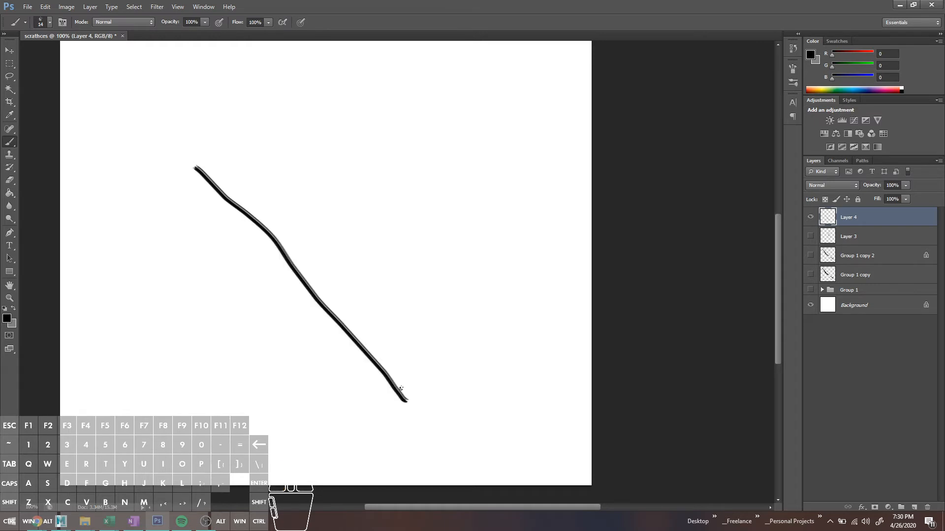
- Undo the long diagonal scratch on Layer 4 and keep the Brush tool ready
key("z")
key("ctrl+z")
key("b")
- Try a wide diagonal stroke with the textured tip enlarged to 102 px, and undo it
right_click(240, 186)
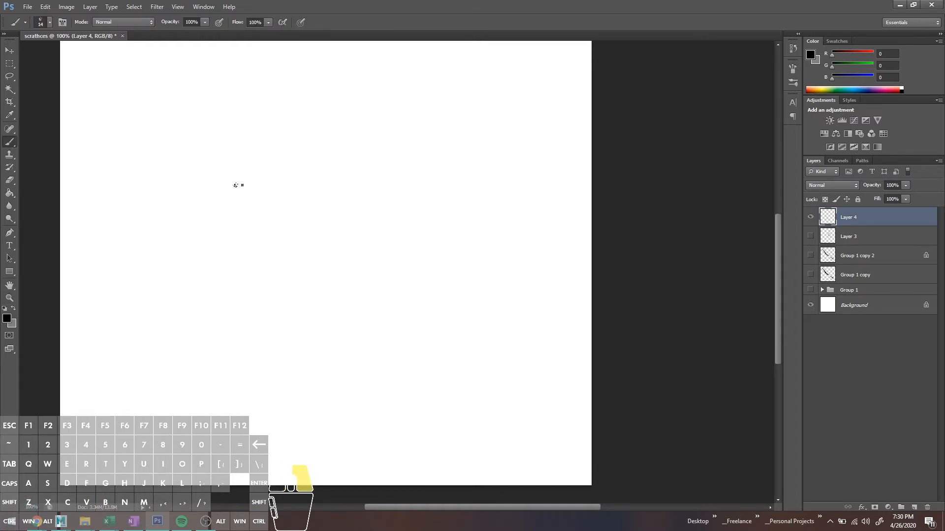
left_click(296, 209)
left_click_drag(197, 75, 430, 428)
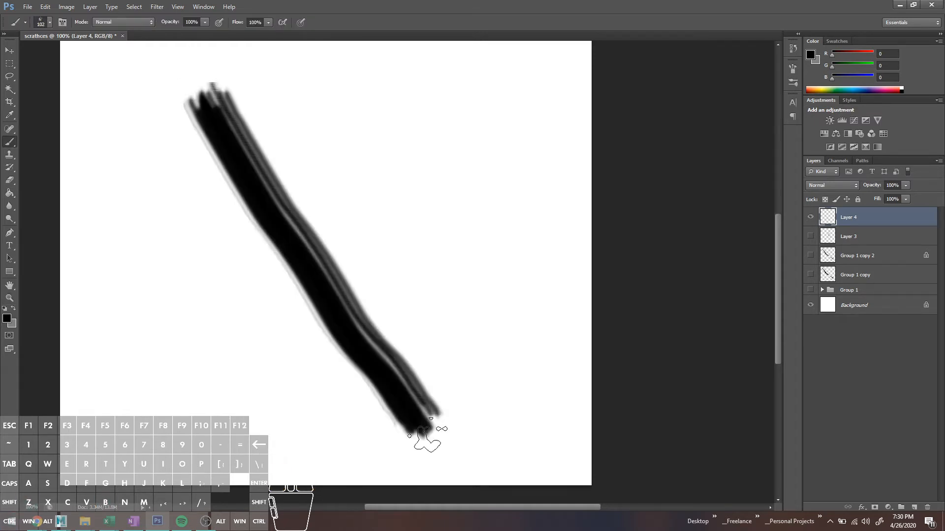
key("ctrl+z")
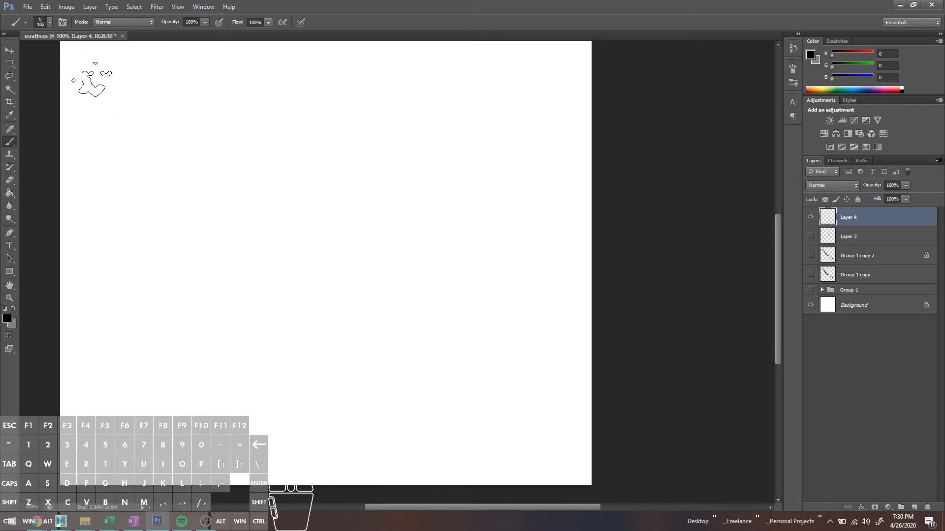
- Try a stroke on Layer 4 with a bristle brush tip, and undo it
left_click(50, 23)
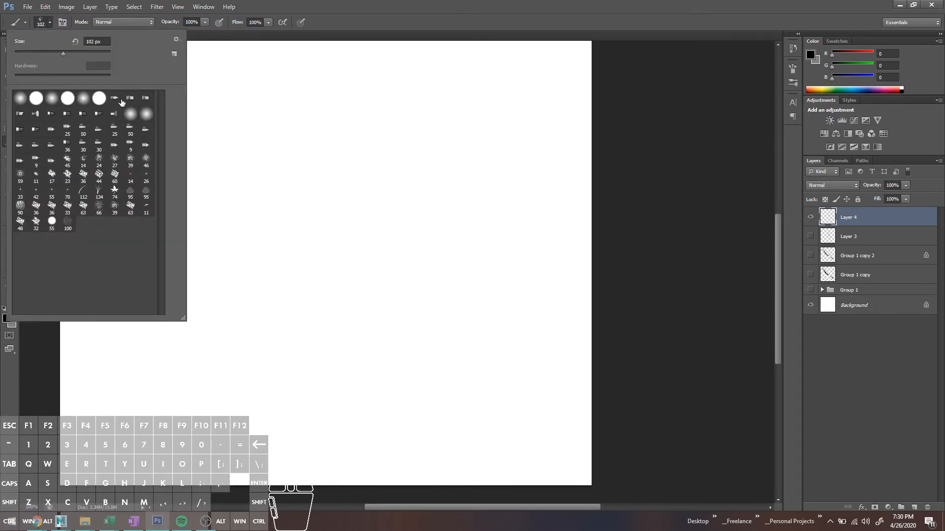
left_click_drag(274, 191, 340, 405)
key("ctrl+z")
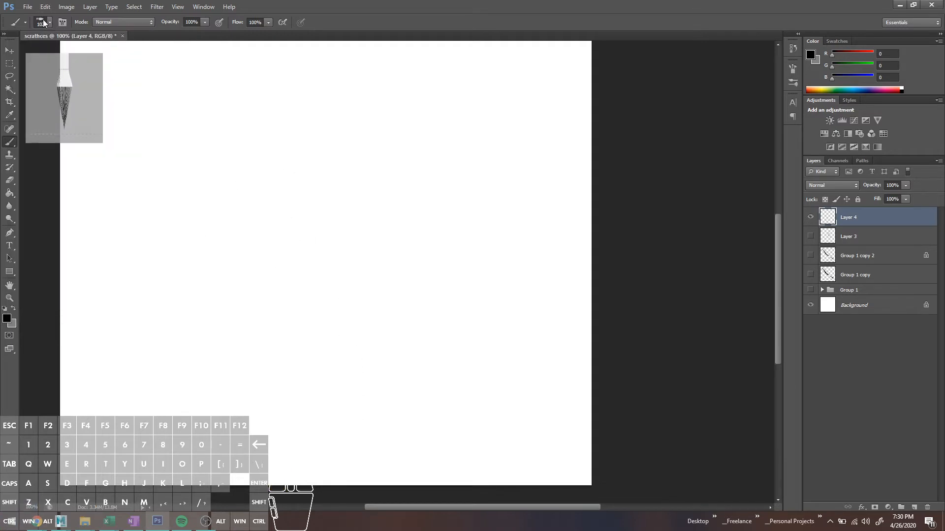
- Reselect the 14 px Spatter brush tip without saving it as a new preset
left_click(25, 23)
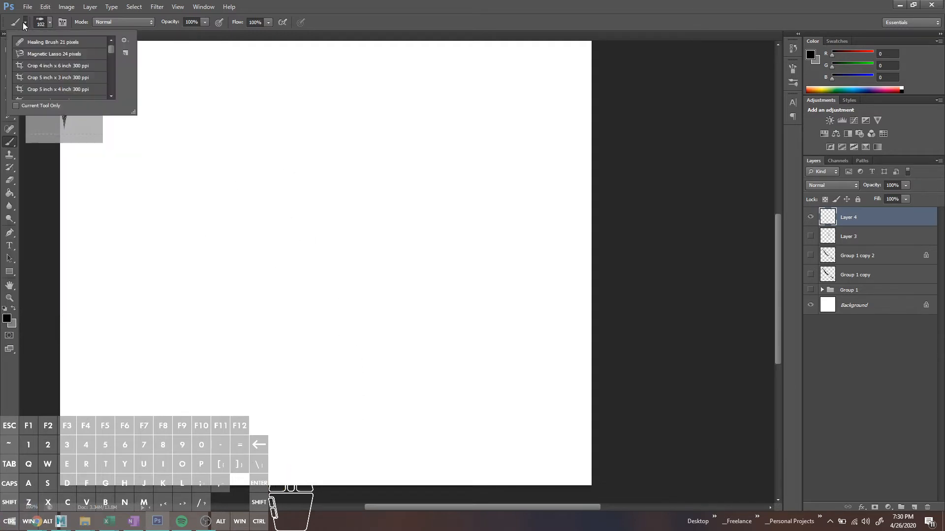
left_click(51, 22)
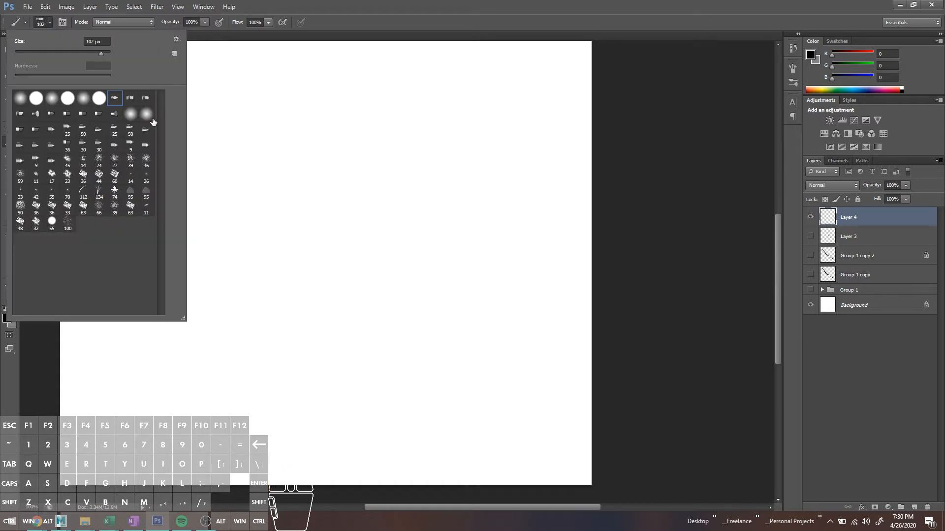
left_click(83, 160)
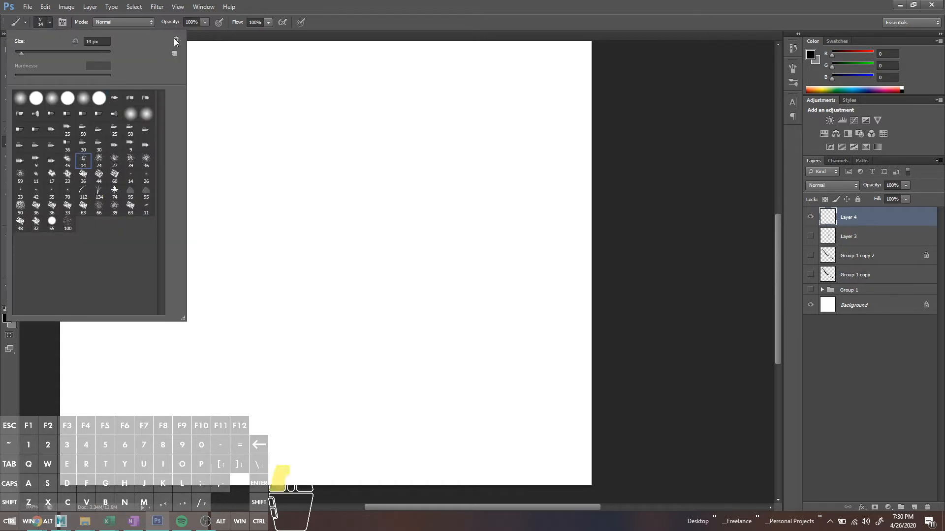
left_click(174, 54)
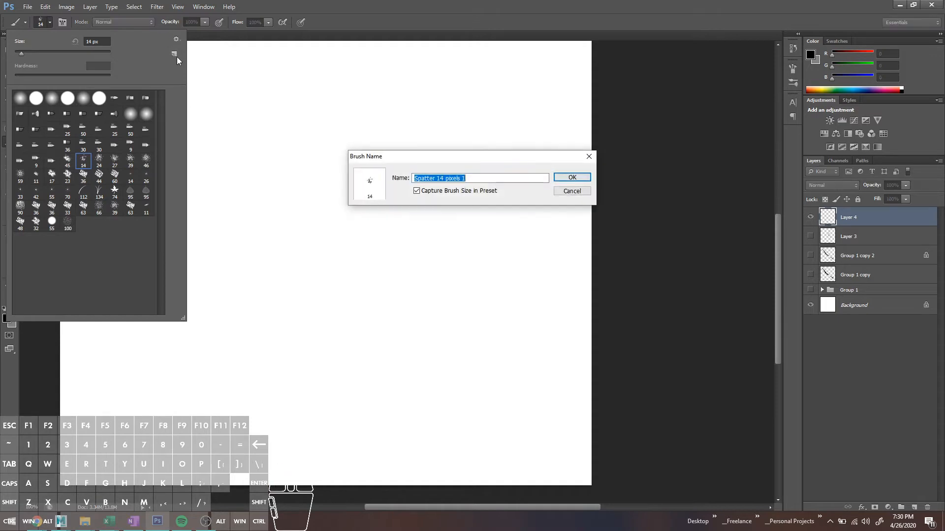
left_click(575, 190)
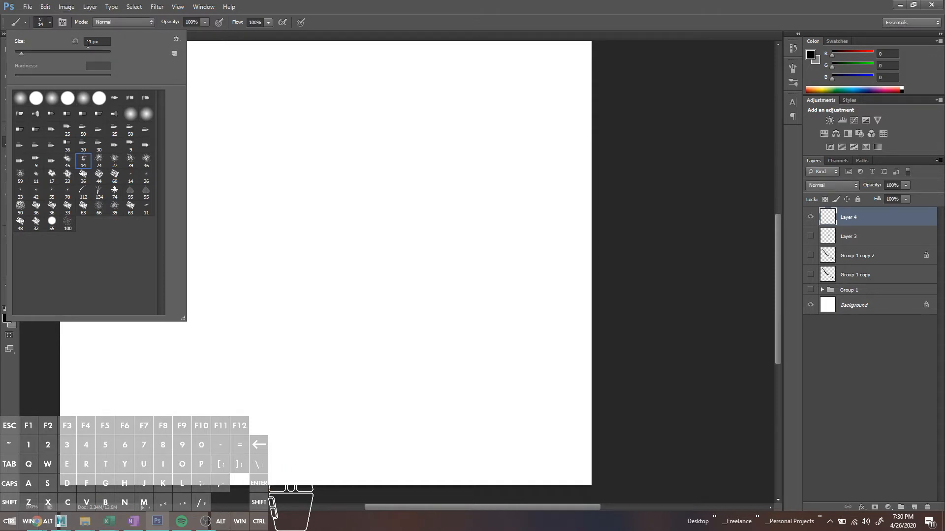
- Open the detailed brush settings, turn off Smoothing, and enable Shape Dynamics, Scattering and Texture
left_click(176, 38)
left_click(177, 38)
left_click(65, 22)
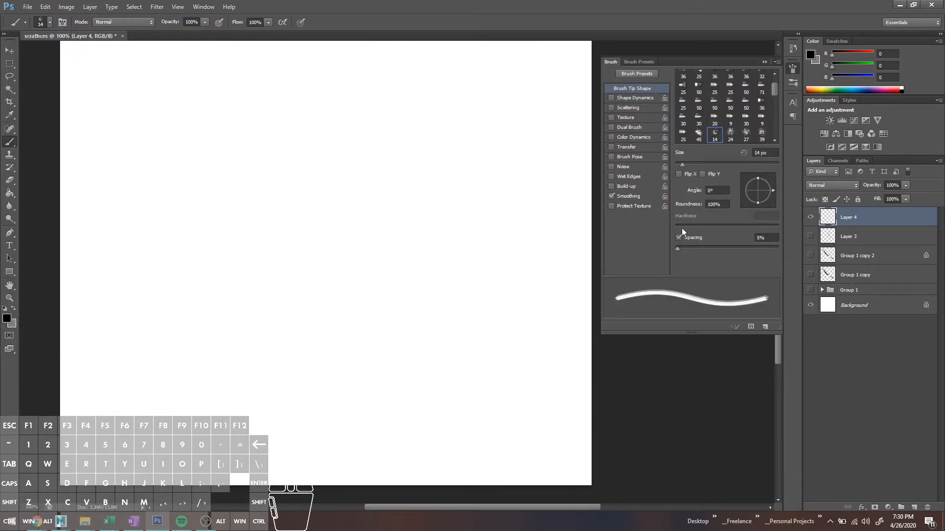
left_click(642, 197)
left_click(630, 99)
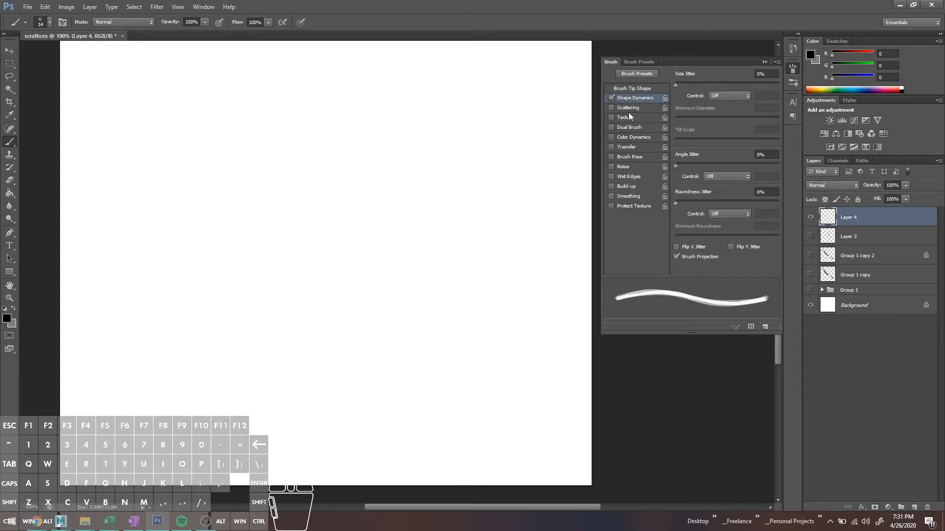
left_click(628, 108)
left_click(631, 116)
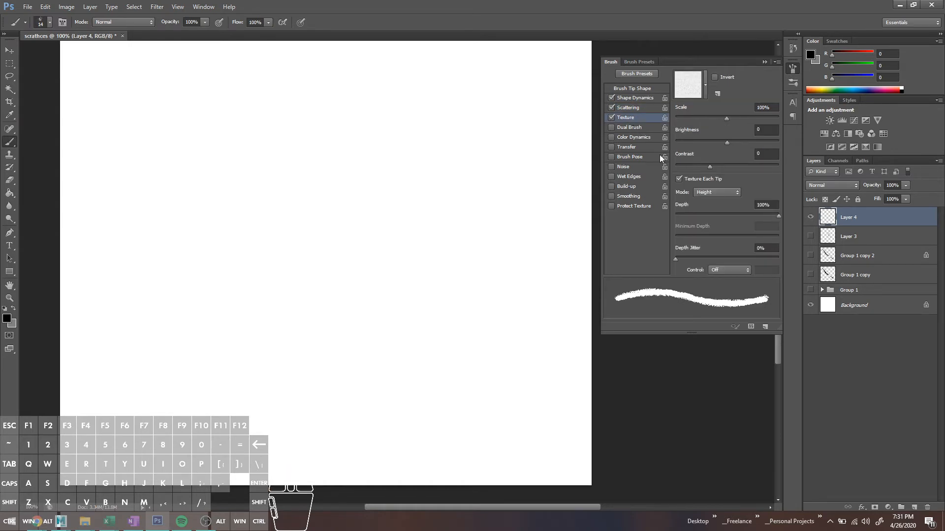
- Paint rough-edged black test strokes on Layer 4 while trying out the scattering and texture settings
mouse_move(427, 235)
left_mouse_down()
mouse_move(470, 353)
mouse_move(358, 181)
mouse_move(311, 189)
left_mouse_up()
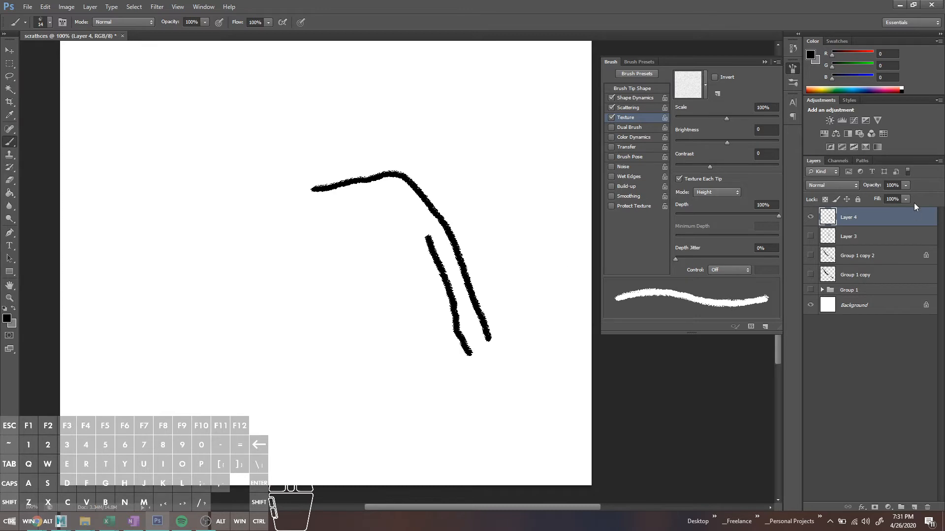
left_click(621, 108)
left_click_drag(513, 131, 550, 254)
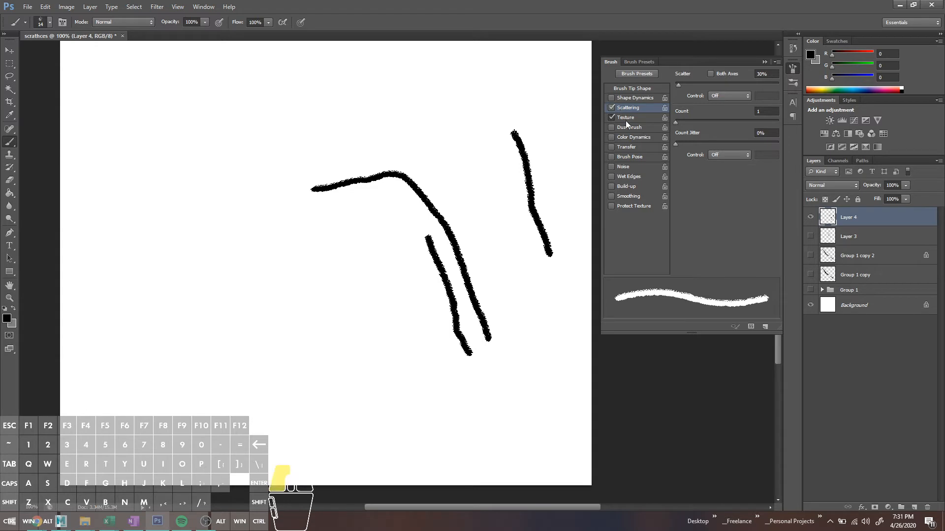
- Enable Dual Brush, Noise and Wet Edges for the brush and paint test strokes on Layer 4
left_click(625, 120)
left_click(625, 128)
left_click(625, 128)
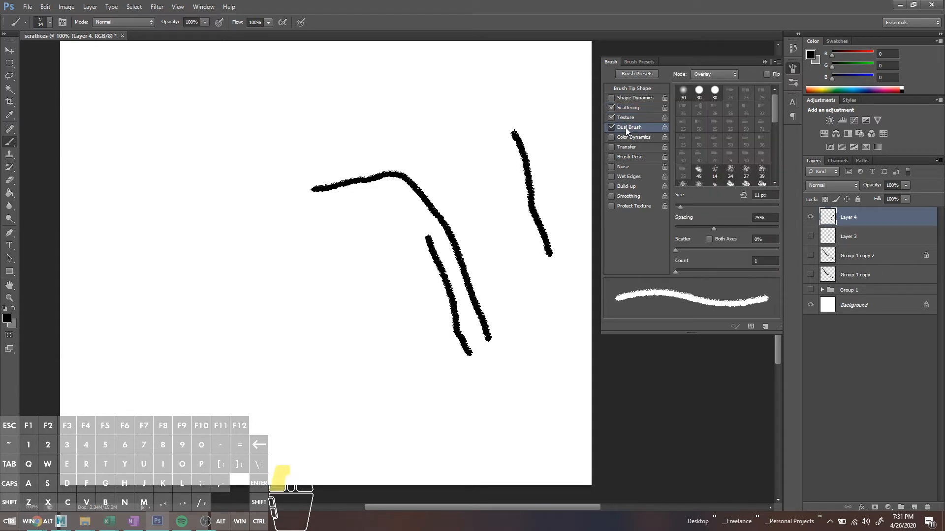
left_click(630, 166)
left_click(634, 176)
mouse_move(499, 155)
left_mouse_down()
mouse_move(529, 321)
mouse_move(429, 178)
mouse_move(551, 332)
left_mouse_up()
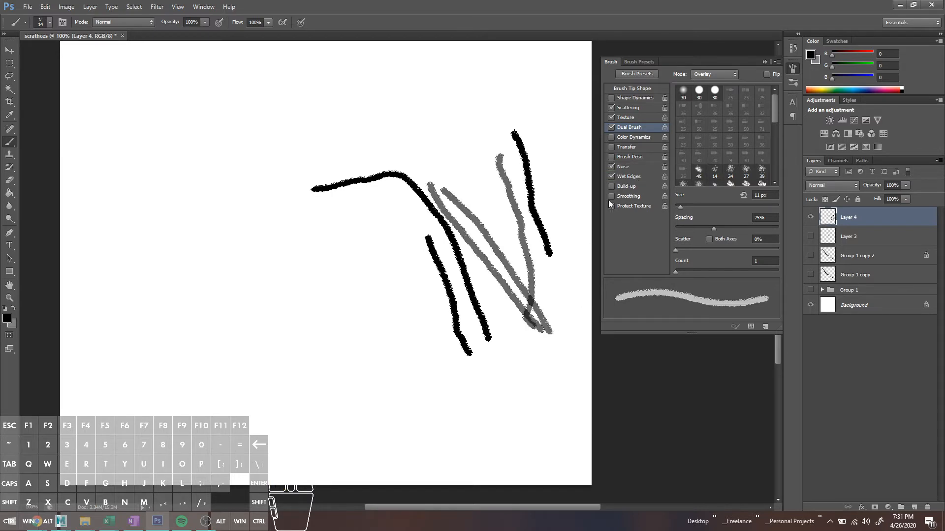
- Turn off Wet Edges and Noise, re-enable Shape Dynamics, and paint one test stroke with the changed brush
left_click(628, 176)
left_click_drag(516, 147, 491, 248)
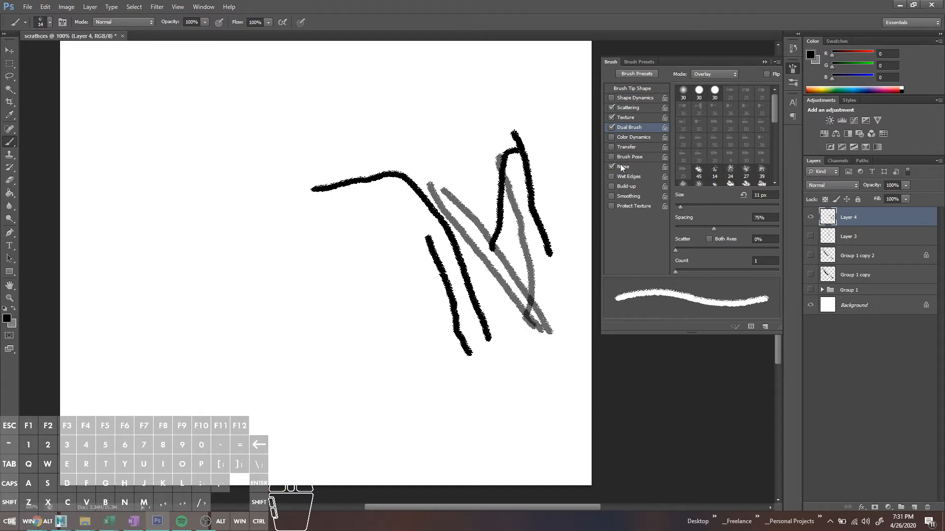
left_click(628, 98)
left_click(625, 106)
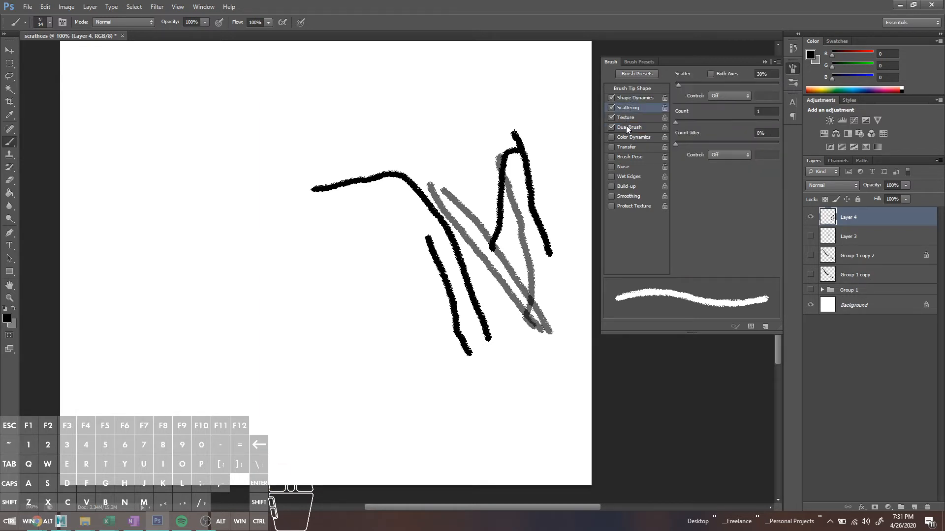
left_click(626, 126)
left_click(618, 107)
- Paint five crossing diagonal test strokes over the earlier marks on Layer 4
left_click_drag(382, 121, 446, 333)
left_click_drag(379, 221, 492, 355)
left_click_drag(315, 188, 509, 357)
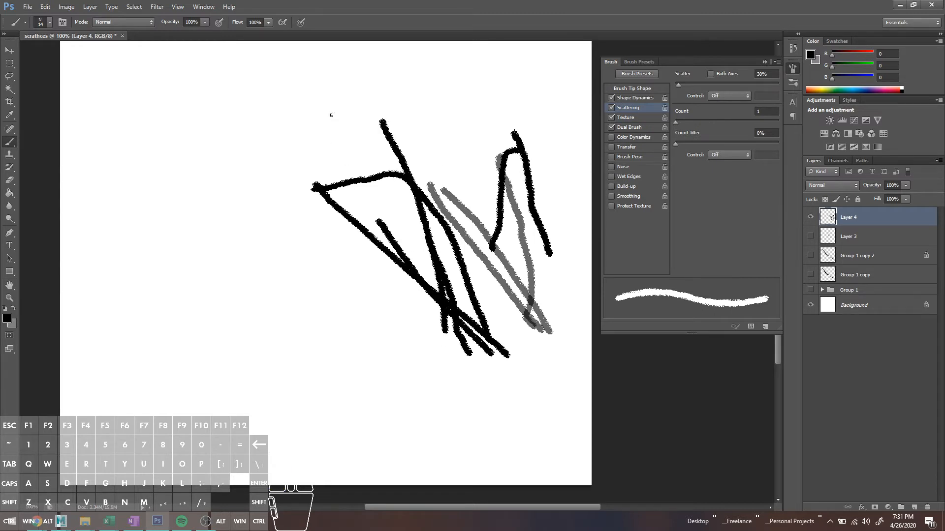
left_click_drag(329, 115, 497, 323)
left_click_drag(401, 119, 487, 308)
- Marquee-select all the test strokes on Layer 4, delete them and deselect
key("m")
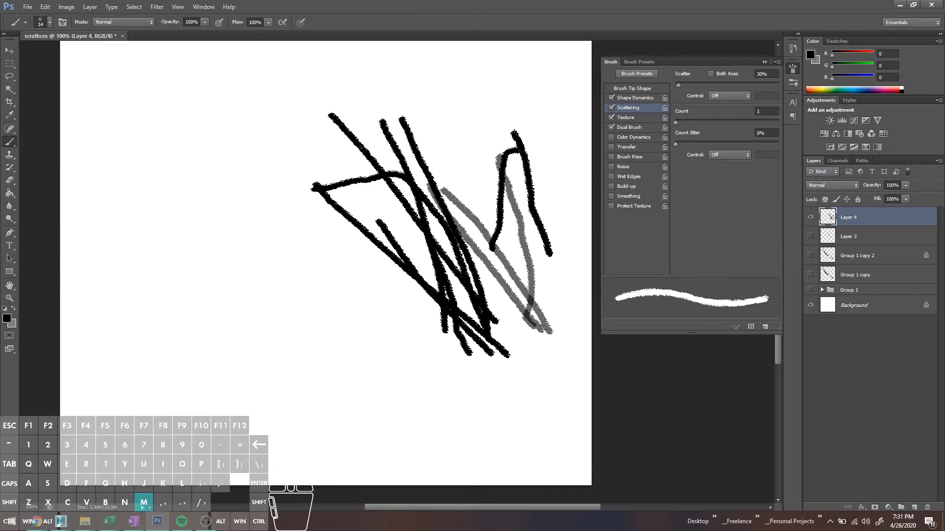
left_click_drag(276, 84, 595, 427)
key("Delete")
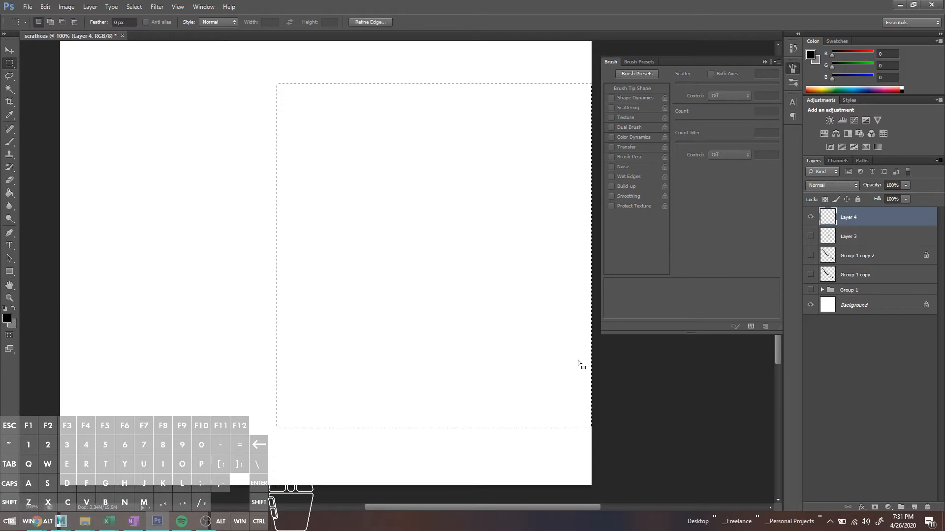
left_click(276, 248)
- Test one diagonal stroke with the 14 px Spatter brush and undo it
key("b")
left_click_drag(292, 184, 361, 362)
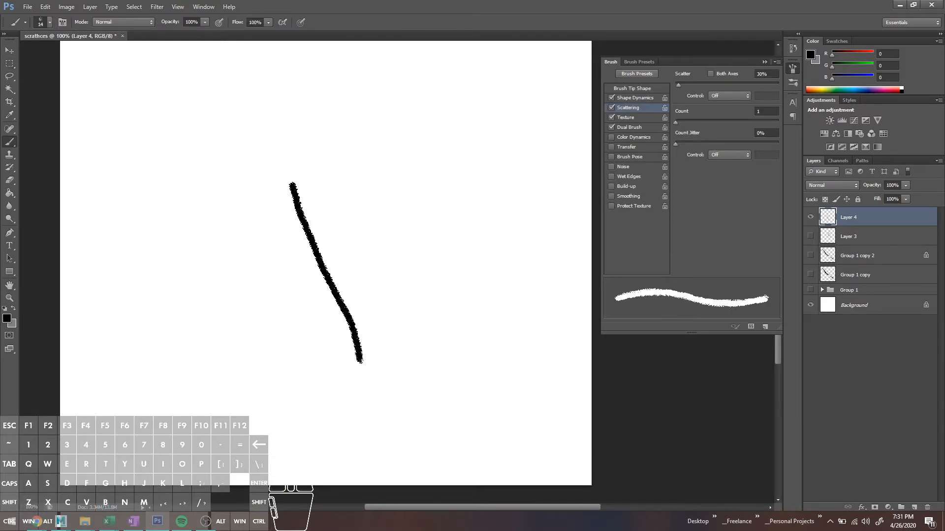
key("ctrl+z")
- Switch the Brush to the hard round tip at 7 px
right_click(285, 169)
left_click(303, 194)
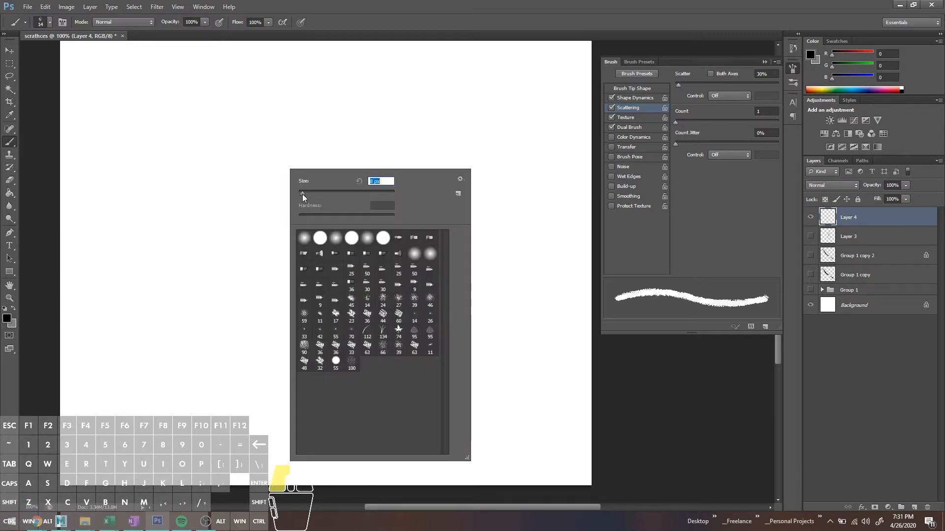
left_click(320, 238)
- Try several short diagonal strokes with the 7 px hard round brush, and undo them all
left_click_drag(268, 138, 405, 282)
left_click_drag(363, 193, 389, 277)
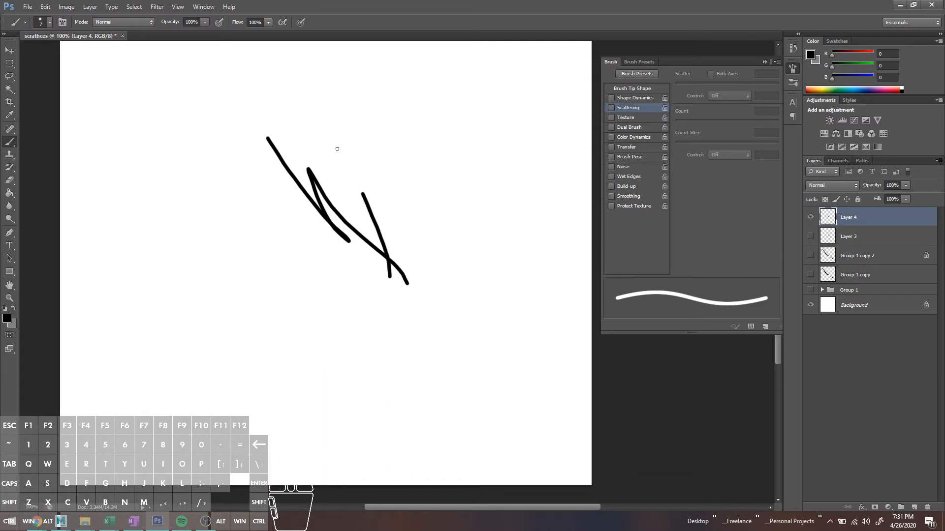
left_click_drag(340, 151, 406, 285)
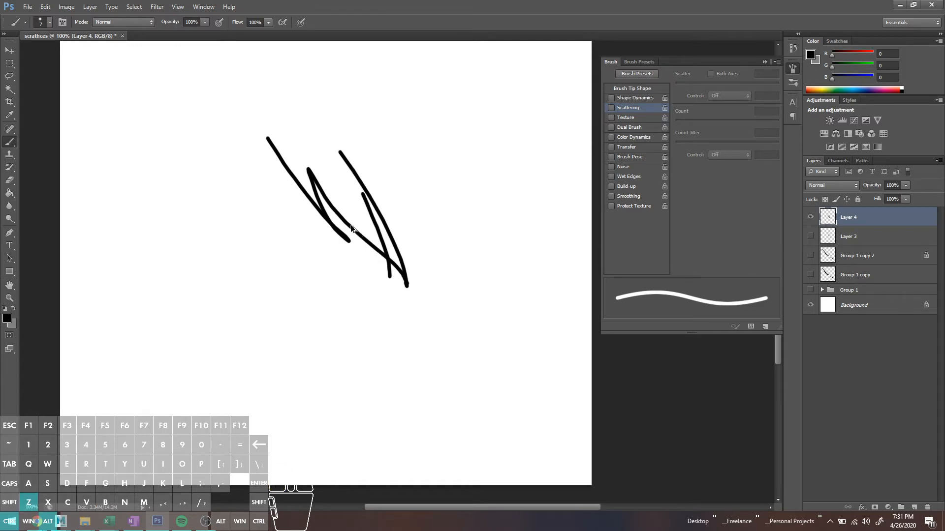
key("ctrl+alt+z")
key("ctrl+alt+z")
key("ctrl+alt+z")
- Set the hard round brush size to 2 px
right_click(308, 166)
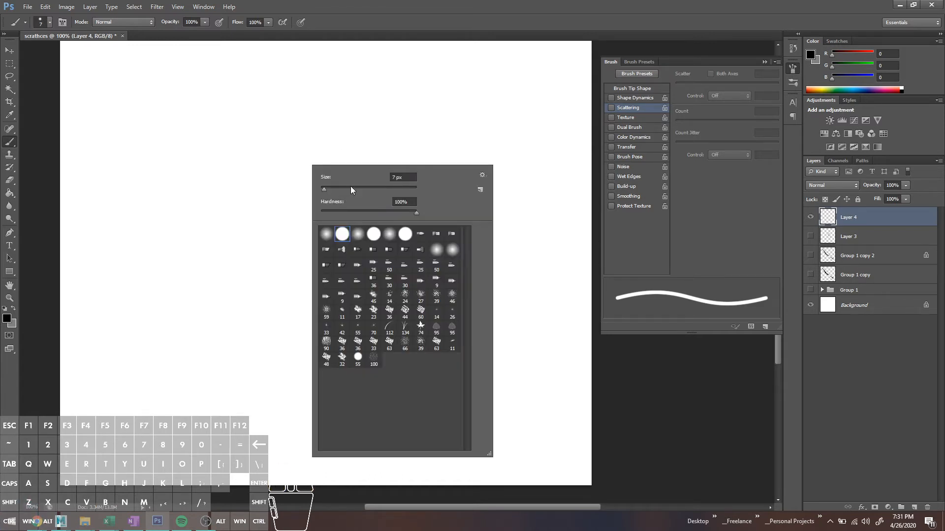
left_click(391, 176)
type("2")
key("Return")
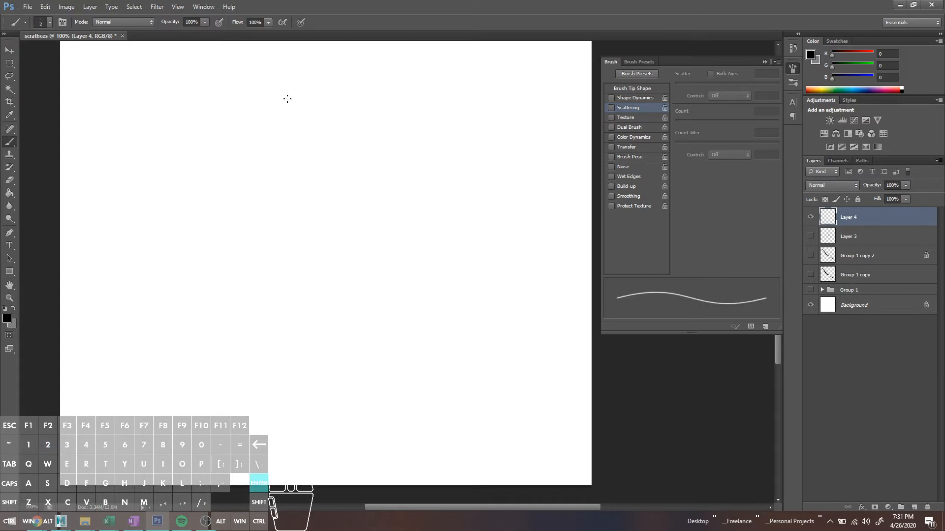
- Scribble a dense tangle of long, thin crossing lines and loops across the middle of Layer 4
left_click_drag(205, 70, 476, 397)
left_click_drag(333, 118, 326, 400)
left_click_drag(353, 173, 320, 294)
left_click_drag(237, 150, 253, 238)
mouse_move(180, 137)
left_mouse_down()
mouse_move(232, 185)
mouse_move(235, 217)
left_mouse_up()
left_click_drag(60, 205, 334, 285)
left_click_drag(366, 94, 170, 242)
left_click_drag(399, 84, 169, 318)
left_click_drag(300, 156, 184, 106)
left_click_drag(308, 83, 344, 196)
left_click_drag(440, 136, 225, 256)
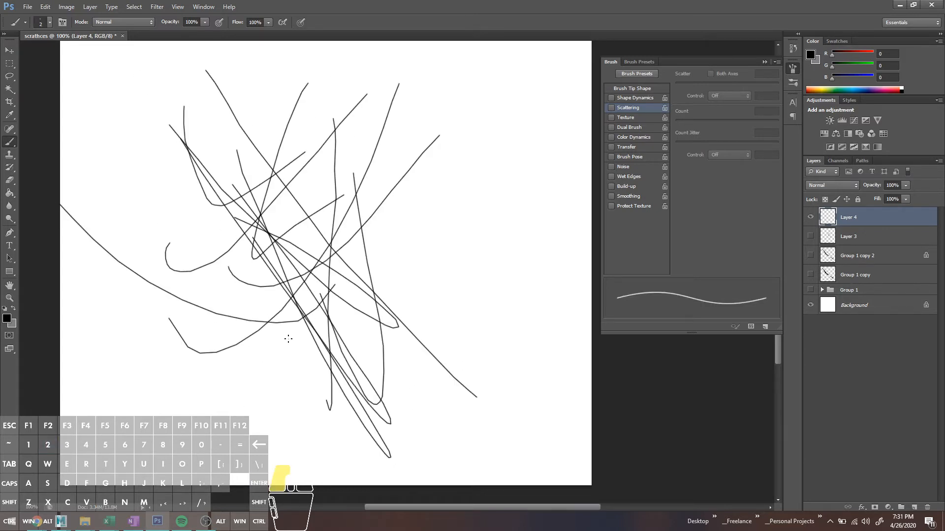
left_click_drag(287, 243, 248, 389)
mouse_move(154, 219)
left_mouse_down()
mouse_move(308, 357)
mouse_move(338, 293)
left_mouse_up()
left_click_drag(269, 228, 370, 311)
left_click_drag(367, 196, 273, 317)
left_click_drag(316, 192, 272, 313)
left_click_drag(242, 402, 189, 302)
left_click_drag(215, 237, 400, 344)
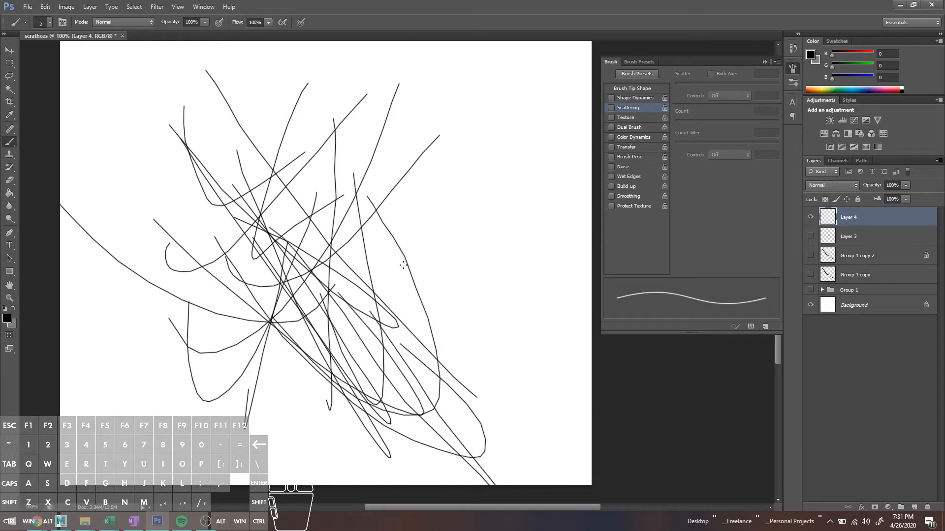
left_click_drag(268, 207, 445, 302)
mouse_move(340, 232)
left_mouse_down()
mouse_move(384, 261)
mouse_move(592, 273)
left_mouse_up()
left_click_drag(417, 218, 236, 372)
left_click_drag(379, 162, 319, 242)
left_click_drag(287, 193, 239, 389)
left_click_drag(288, 150, 346, 347)
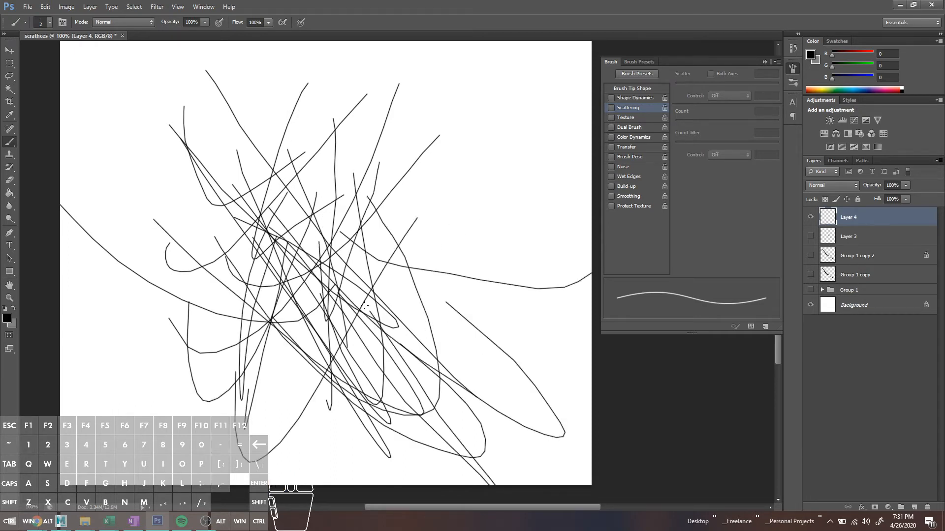
left_click_drag(309, 216, 345, 426)
left_click_drag(412, 290, 334, 406)
left_click_drag(317, 241, 482, 351)
left_click_drag(396, 259, 289, 394)
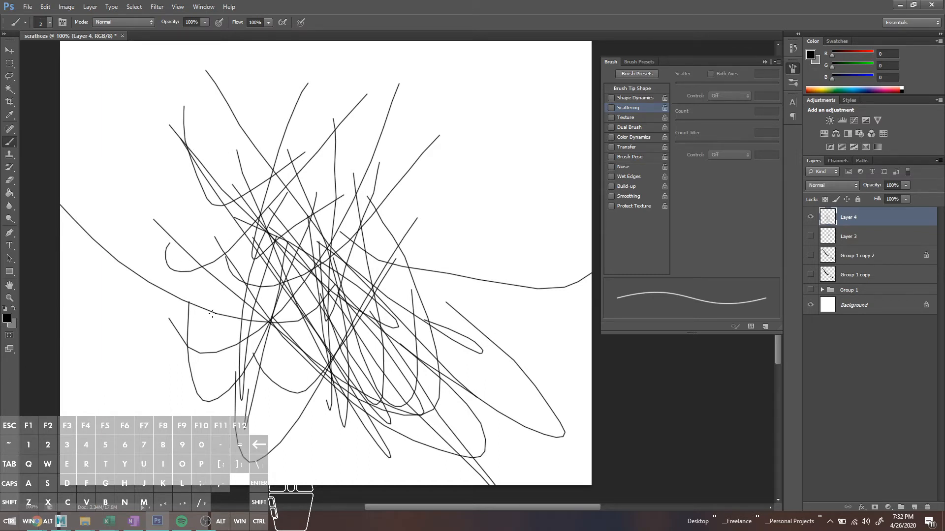
- Switch the Brush to the 70 px star-shaped tip
left_click(47, 22)
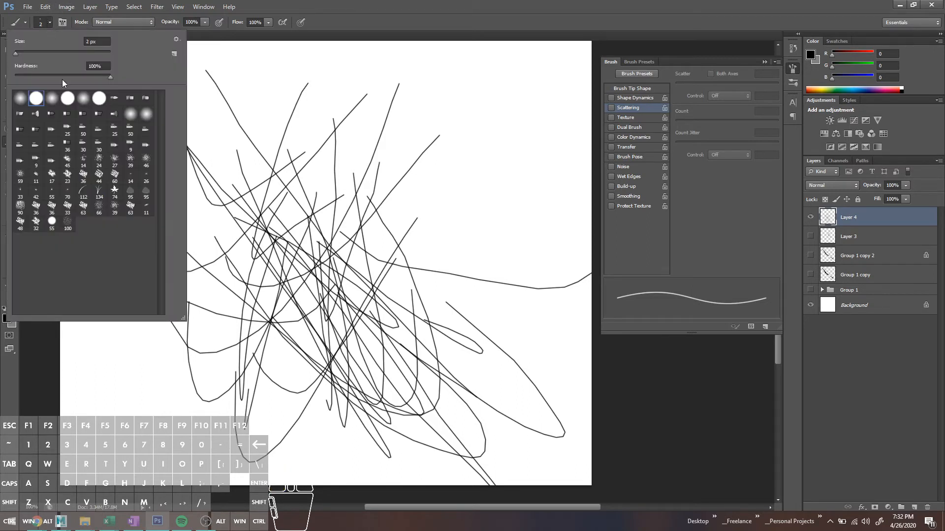
left_click(64, 191)
left_click(215, 110)
- Try two thick, soft-edged diagonal strokes over the thin scribbles, and undo both
left_click_drag(200, 87, 239, 163)
left_click_drag(232, 76, 339, 208)
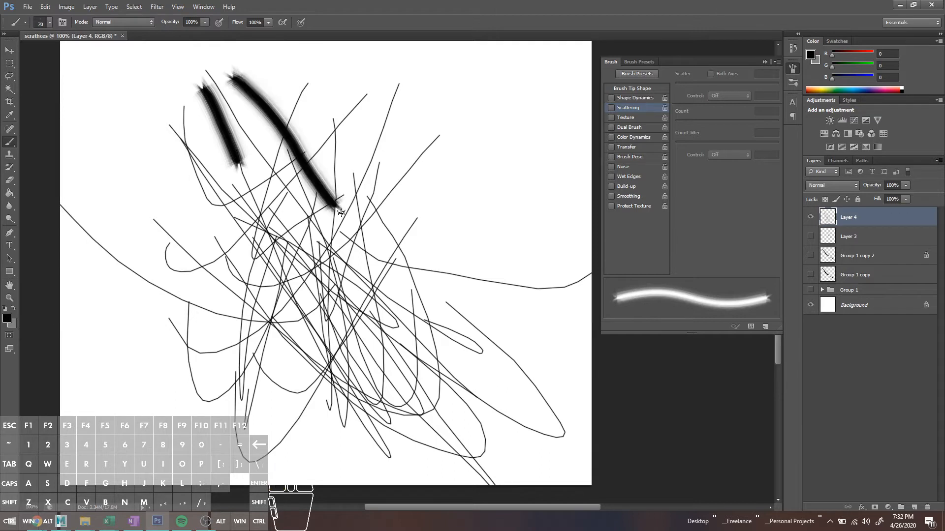
key("ctrl+alt+z")
key("ctrl+alt+z")
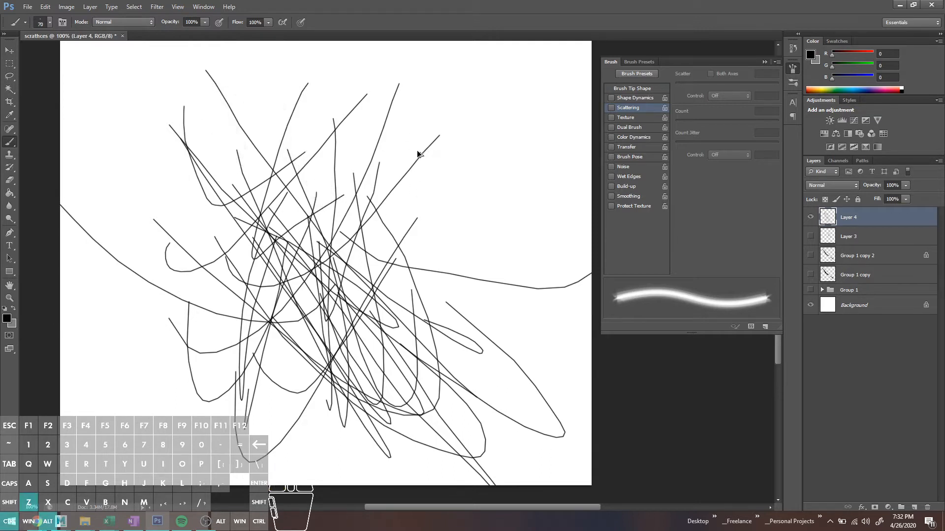
- Set the star-shaped brush tip to 2 px and scribble faint hairlines over the tangle on Layer 4
right_click(419, 151)
left_click(501, 163)
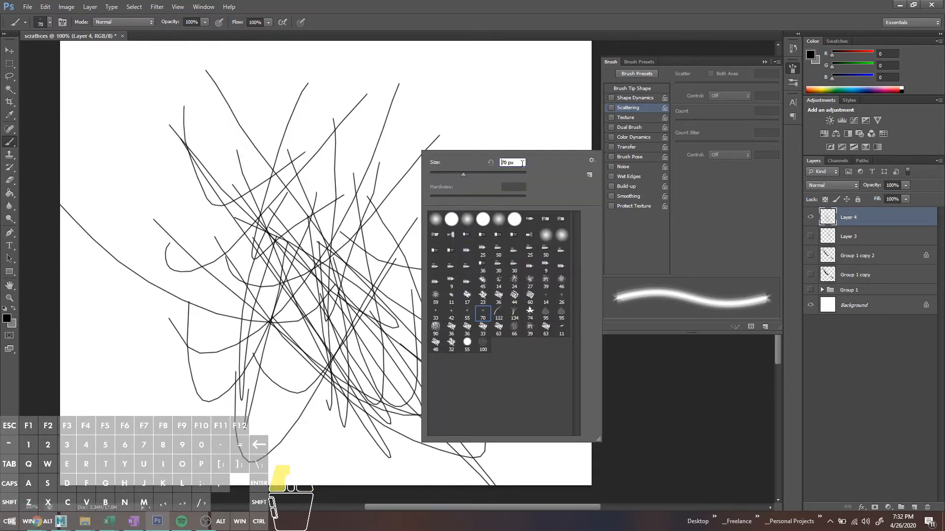
type("2")
key("Delete")
key("Delete")
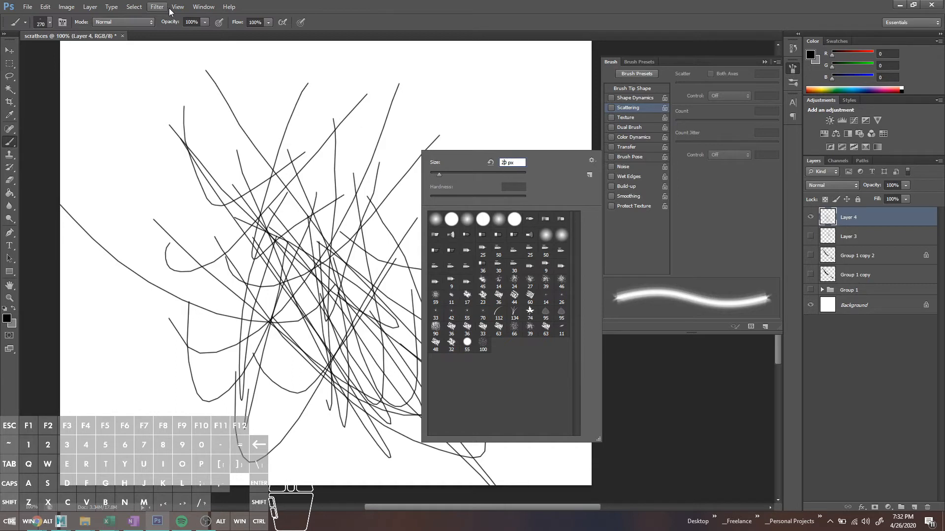
key("Return")
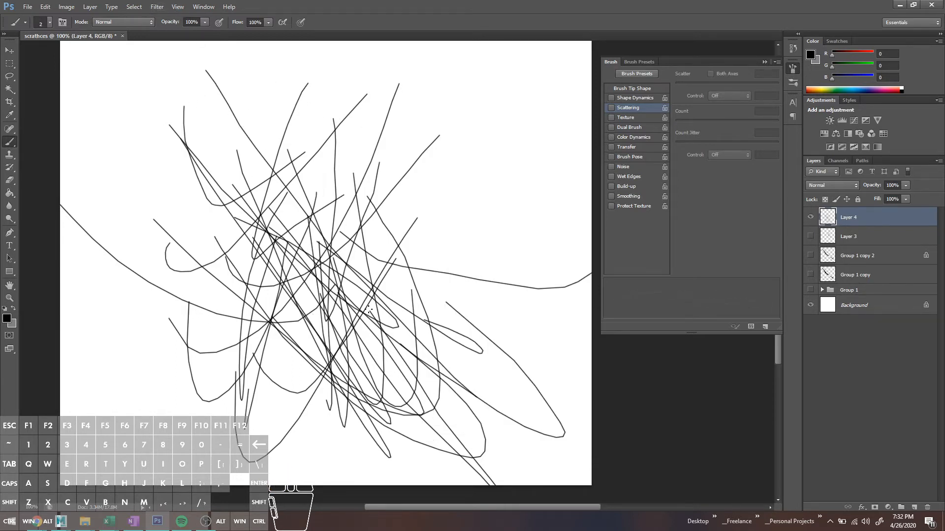
left_click(372, 363)
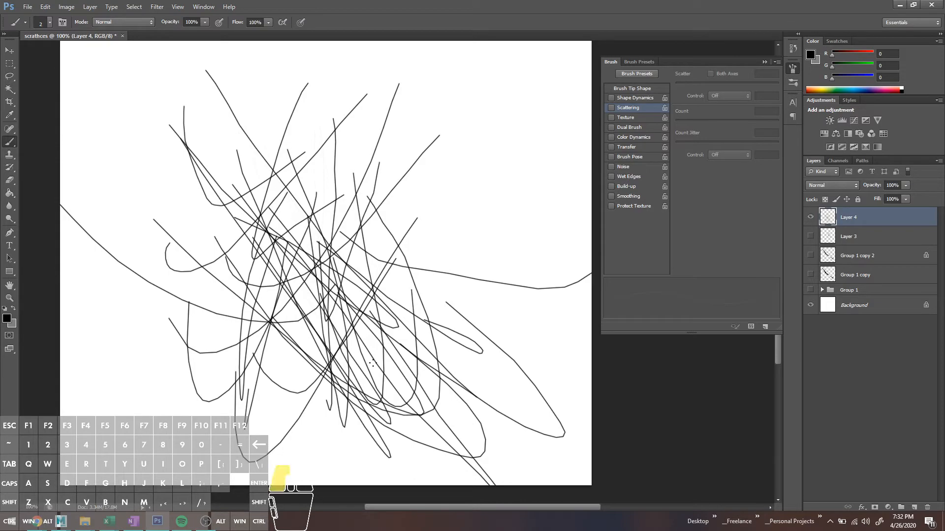
left_click(283, 221)
- Switch to the Eraser with its rough-edged tip and reduce its size to 33 px
key("ctrl+equal")
key("ctrl+equal")
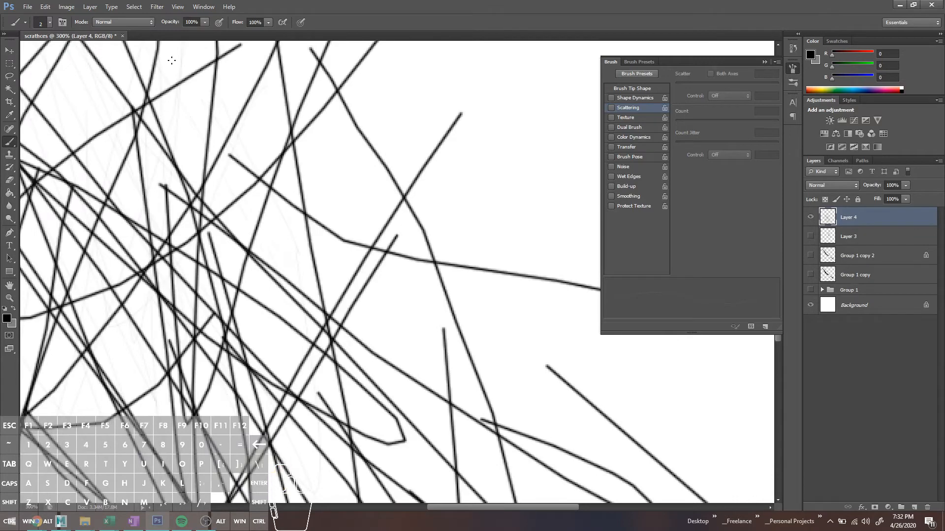
mouse_move(284, 373)
left_mouse_down()
mouse_move(371, 376)
mouse_move(385, 361)
left_mouse_up()
key("e")
right_click(403, 199)
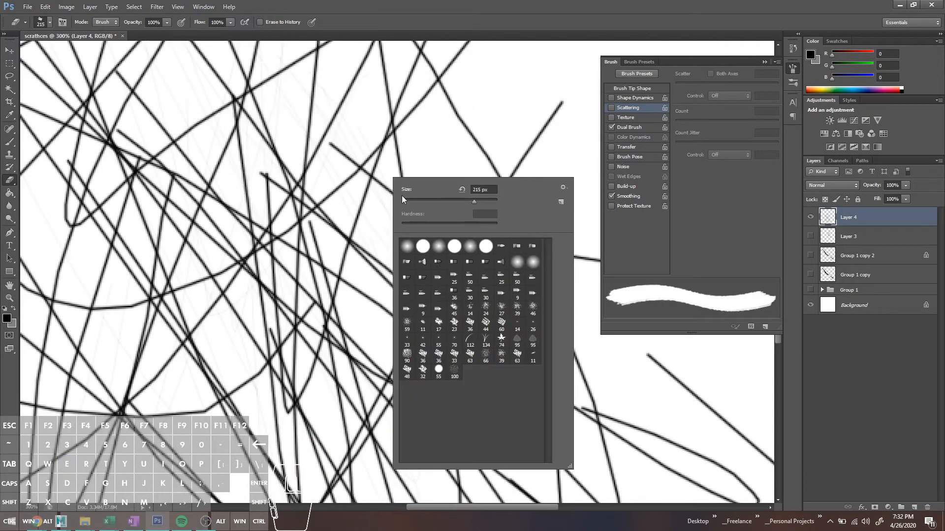
left_click(444, 198)
left_click(422, 200)
- Erase the ends of a few thin lines on the right side of the tangle with short dabs
left_click(341, 151)
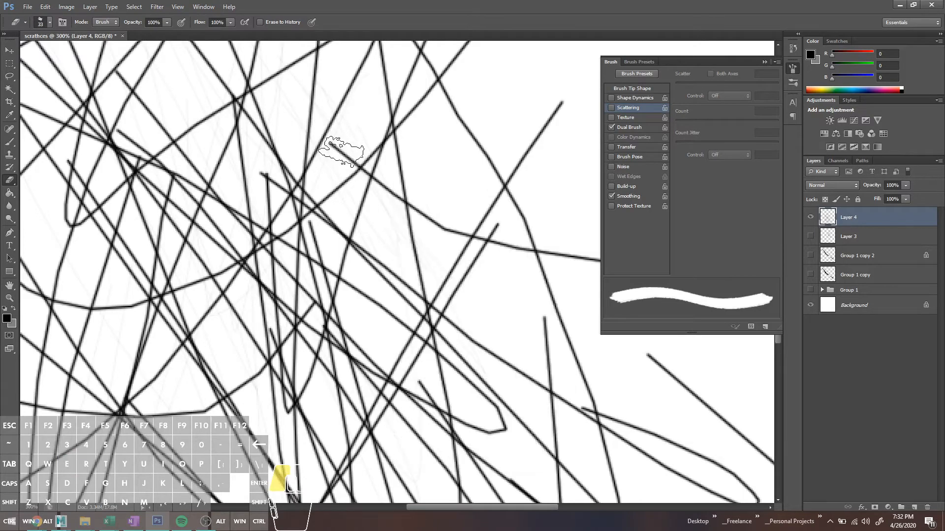
left_click(556, 113)
left_click(510, 227)
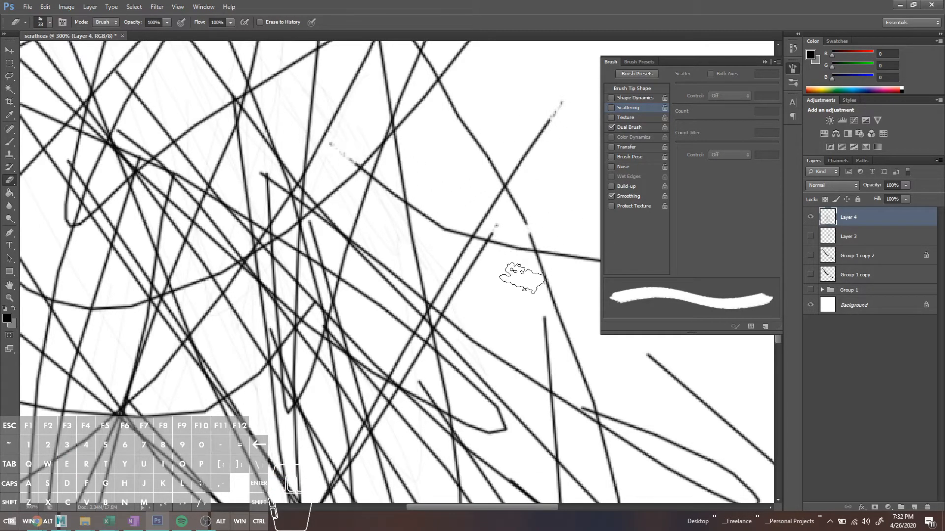
key("ctrl+minus")
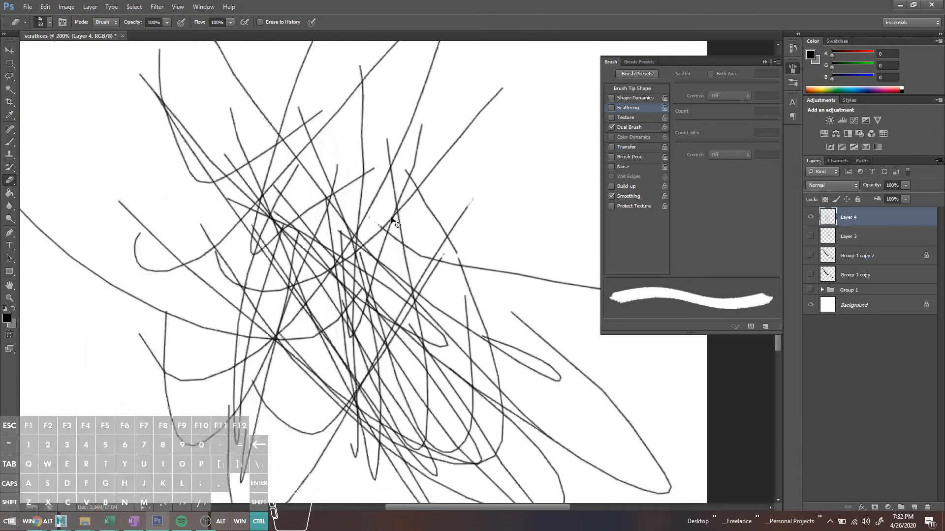
key("ctrl+plus")
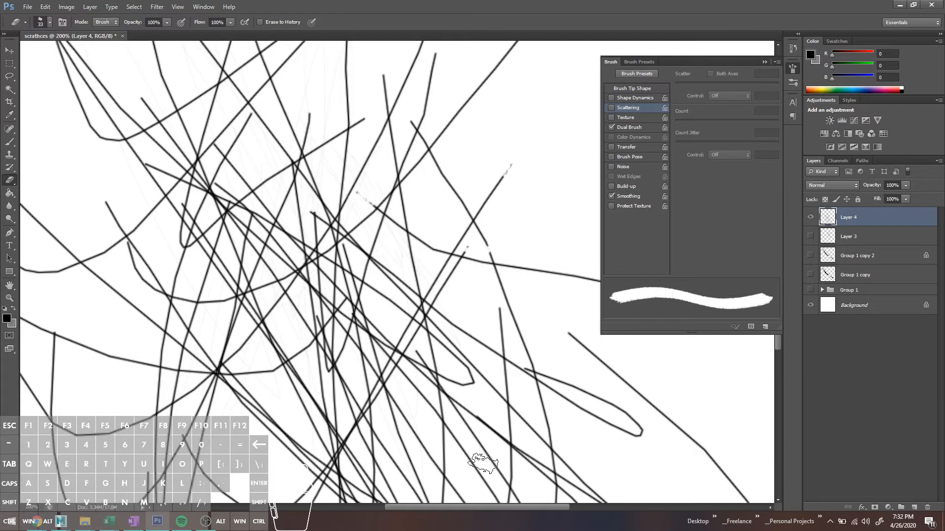
left_click_drag(450, 310, 466, 291)
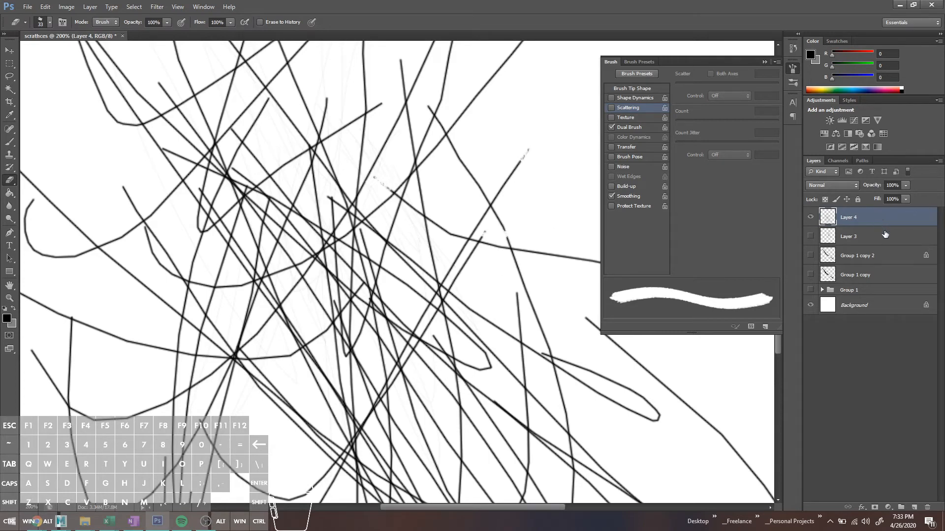
- Duplicate Layer 4 directly beneath itself and lower the copy's opacity to 0%
left_click_drag(896, 217, 891, 228, "alt")
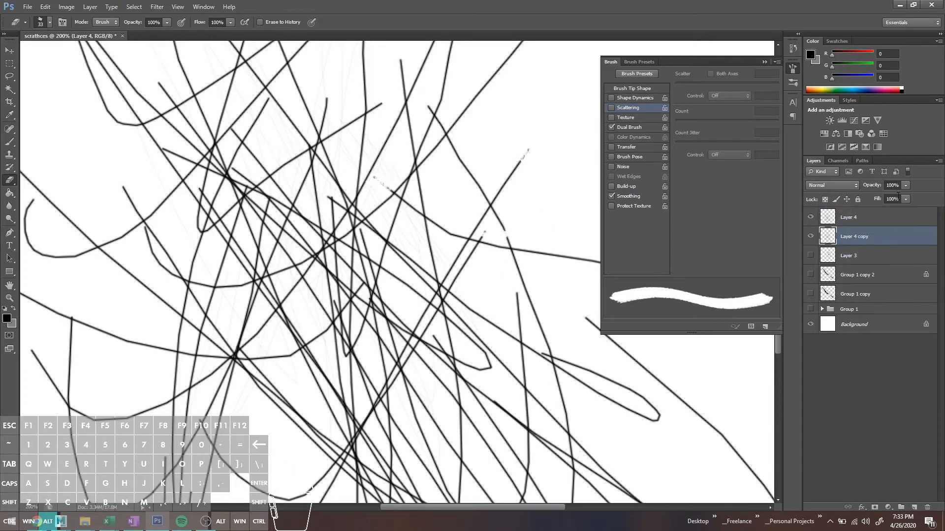
left_click(905, 186)
left_click_drag(901, 195, 848, 203)
- Move Layer 4 copy up and to the right of the original scribble, and set its opacity to 55%
key("v")
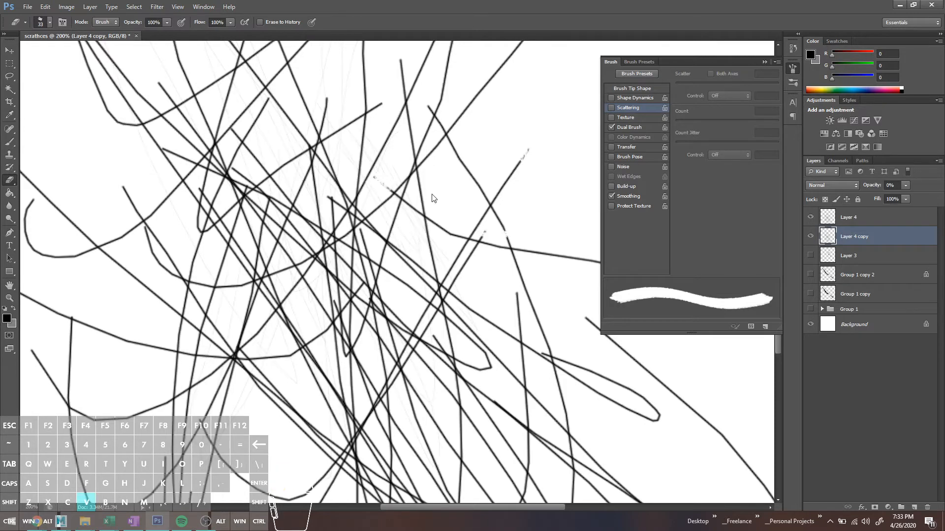
left_click_drag(432, 197, 457, 187)
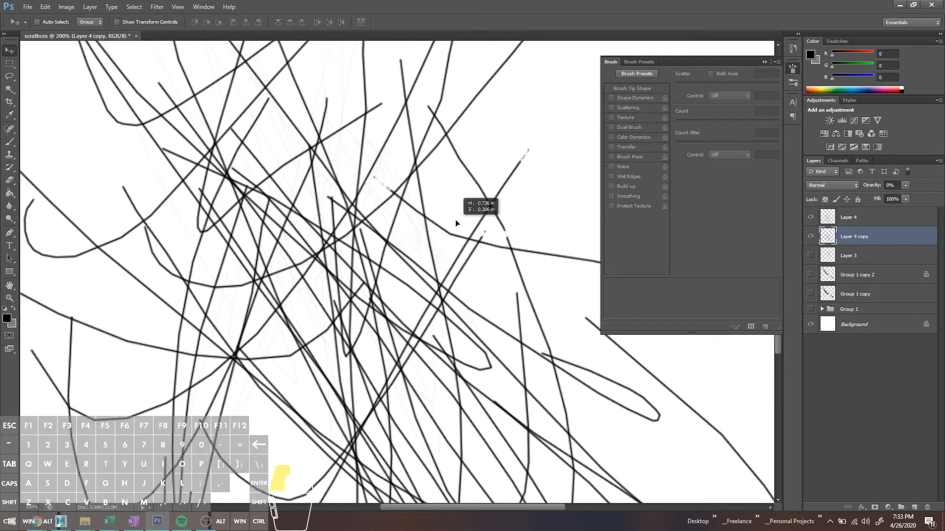
left_click(905, 186)
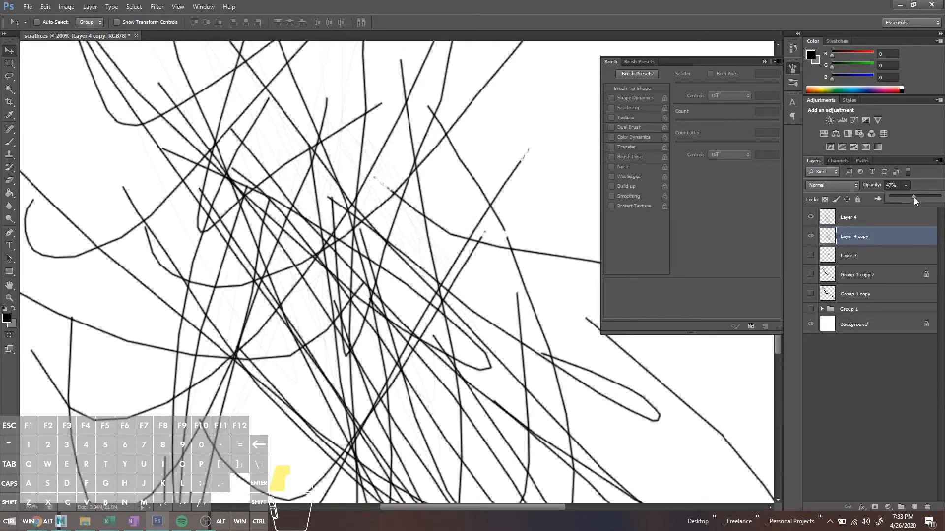
left_click(914, 197)
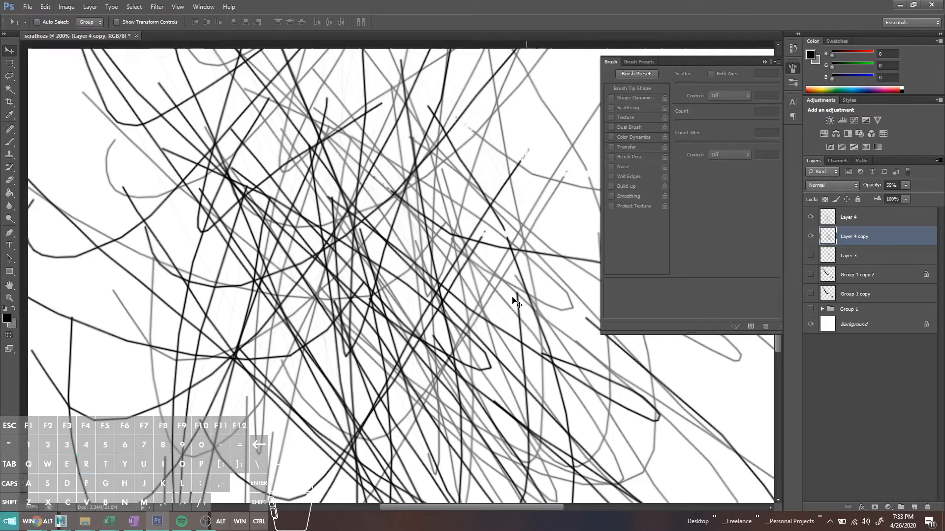
- Rotate Layer 4 copy by -75° with Free Transform
key("ctrl+r")
key("ctrl+minus")
key("ctrl+minus")
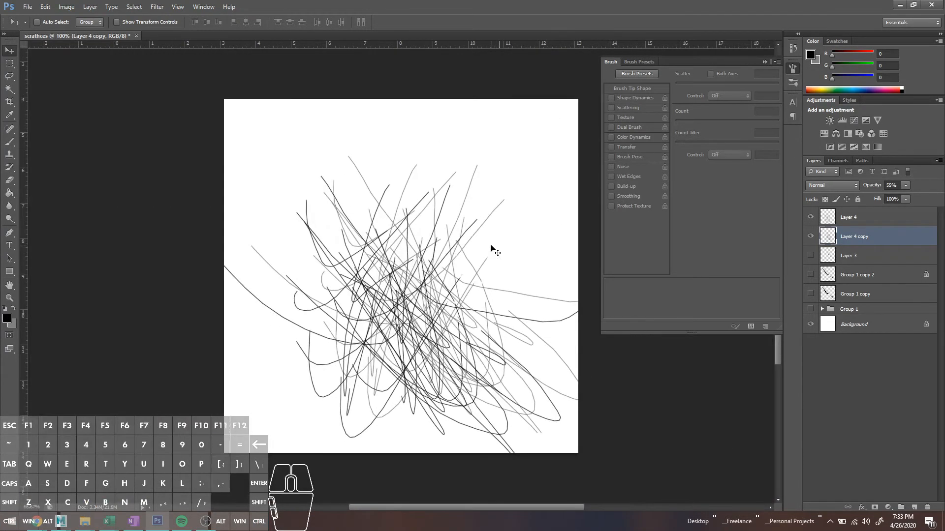
key("ctrl+r")
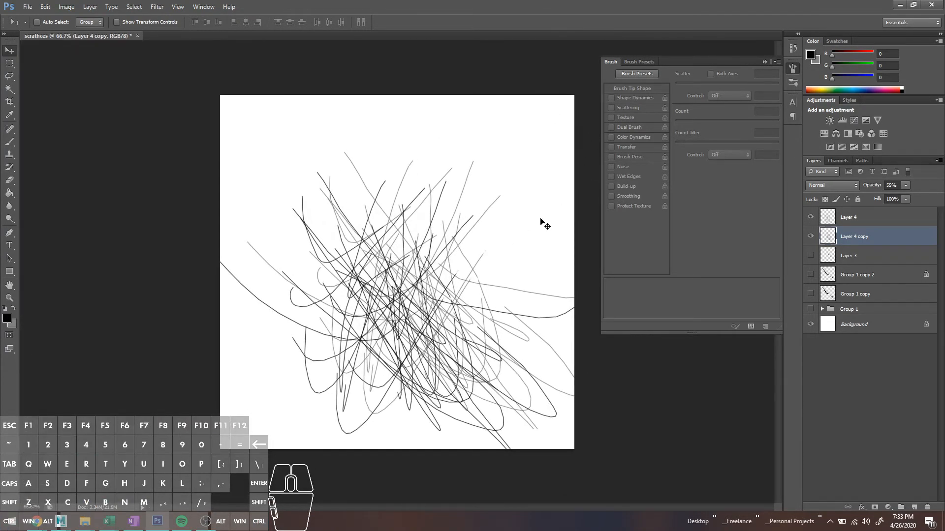
key("ctrl+t")
left_click_drag(235, 137, 312, 371, "shift")
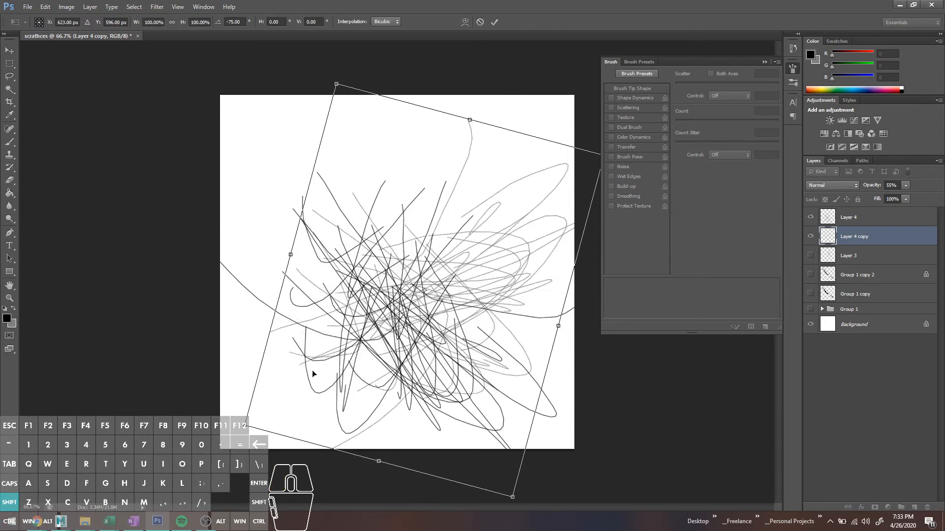
key("Return")
- Set the opacity of Layer 4 to 21%
left_click(850, 257)
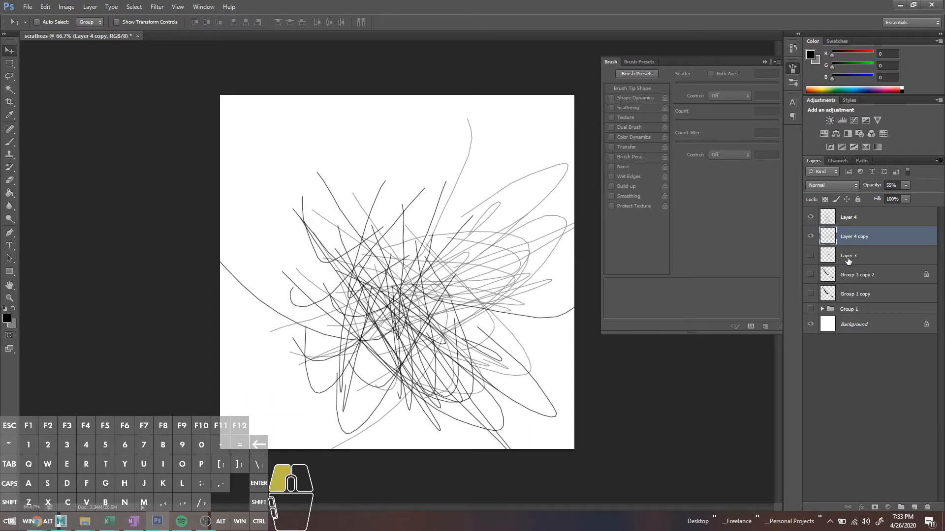
left_click(873, 220)
left_click_drag(905, 186, 876, 202)
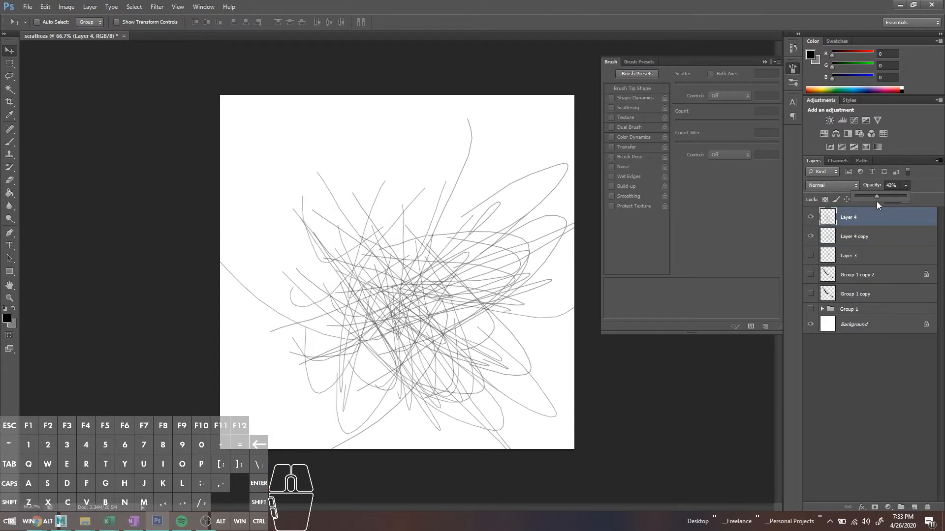
left_click(876, 202)
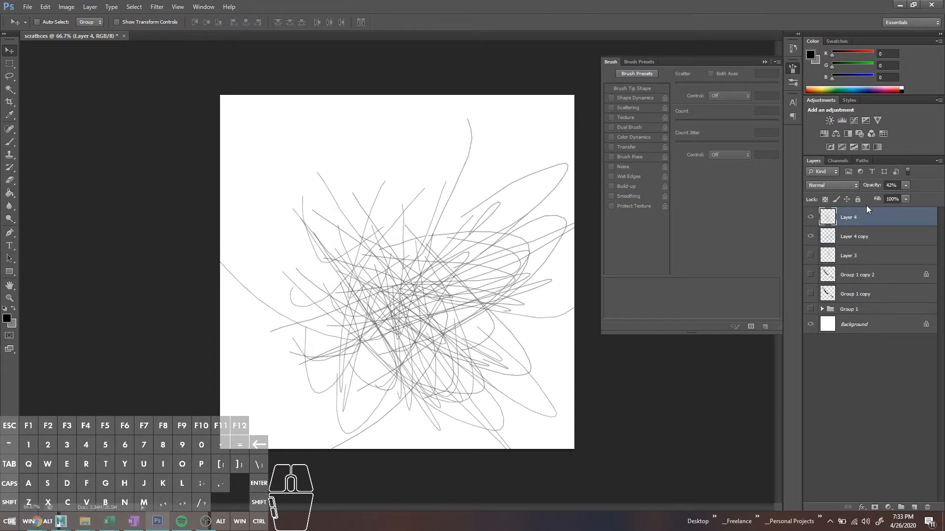
left_click(905, 185)
left_click(895, 196)
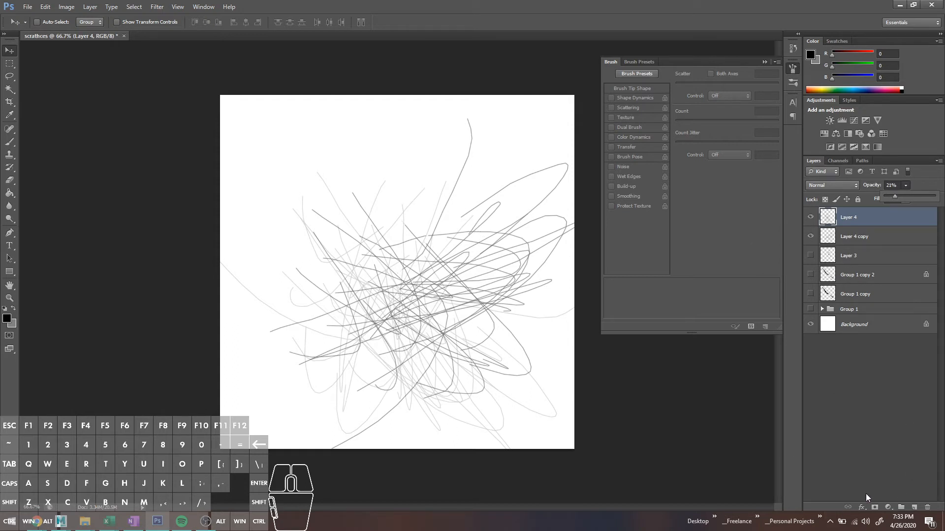
- Select Layer 4 copy as the active layer
left_click(861, 242)
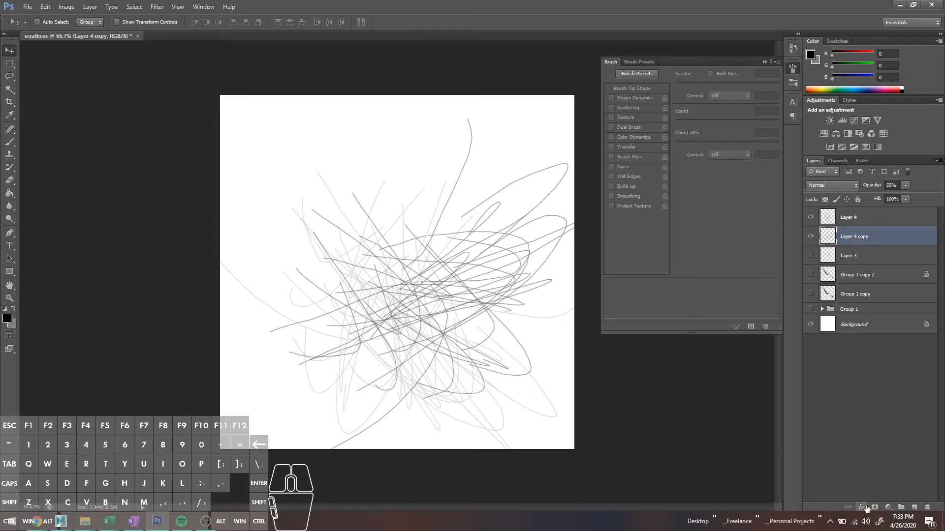
key("equal")
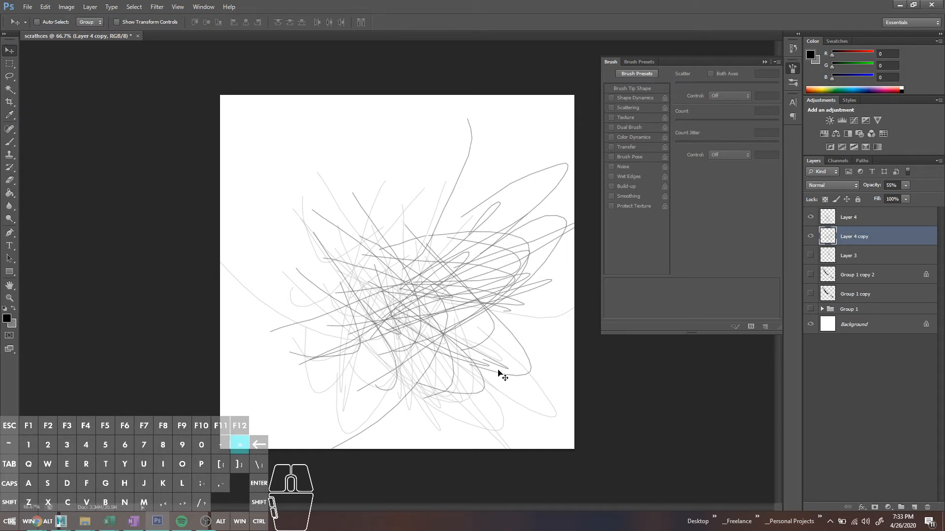
key("ctrl+equal")
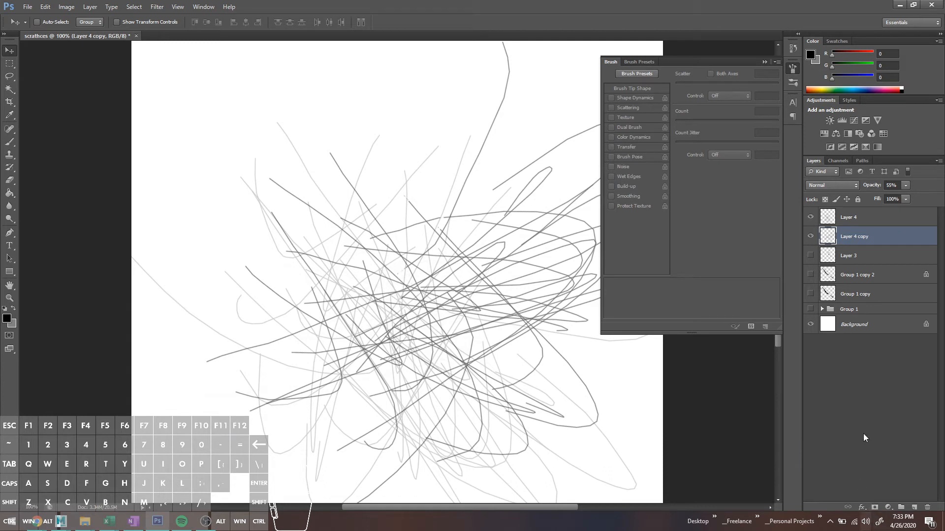
- Add a layer mask to Layer 4 copy and set up the rough 63 px brush tip, enlarged to 288 px
left_click(875, 508)
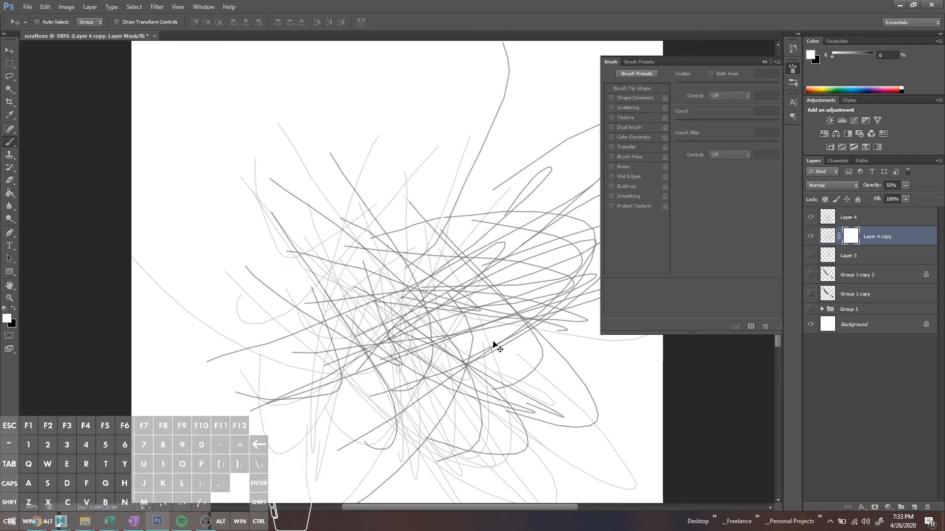
key("b")
right_click(455, 268)
left_click_drag(489, 247, 502, 248)
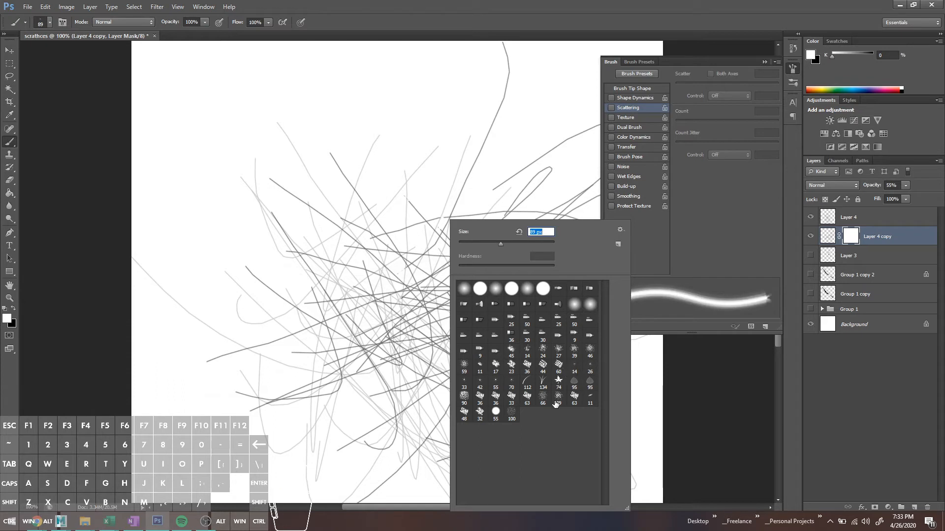
left_click(573, 399)
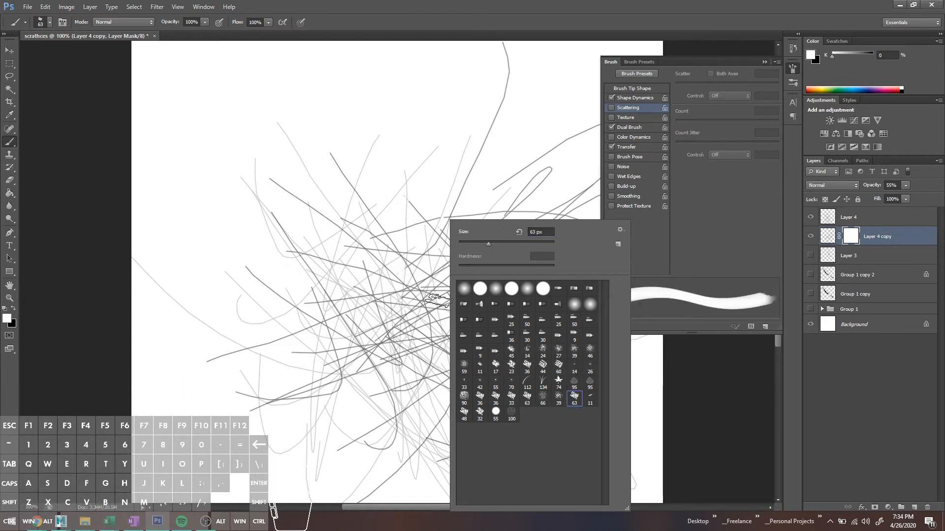
right_click(441, 299)
left_click_drag(476, 244, 523, 245)
left_click(370, 309)
left_click_drag(403, 283, 387, 345)
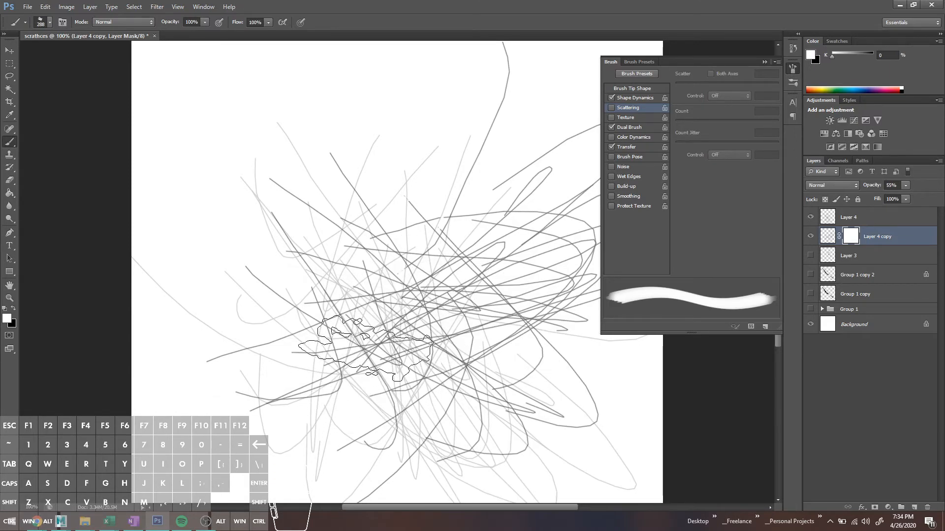
key("x")
left_click_drag(372, 323, 492, 219)
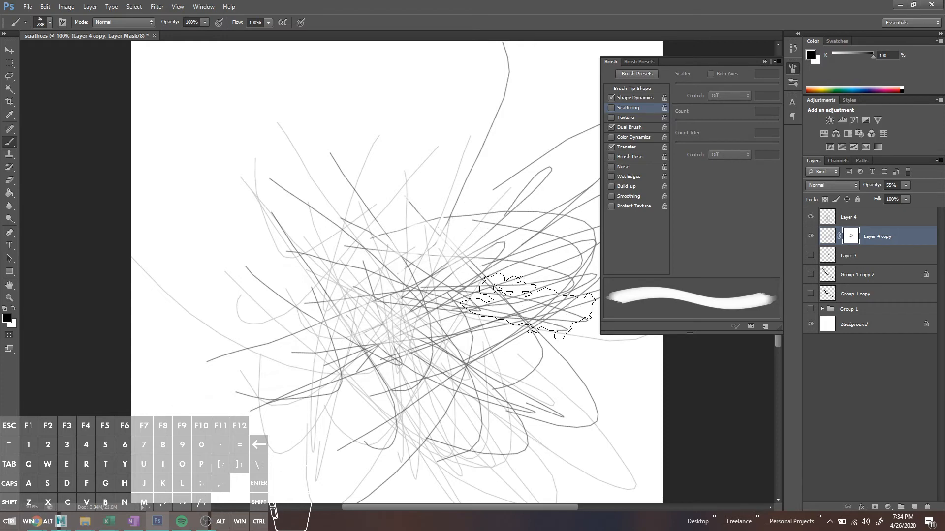
key("ctrl+z")
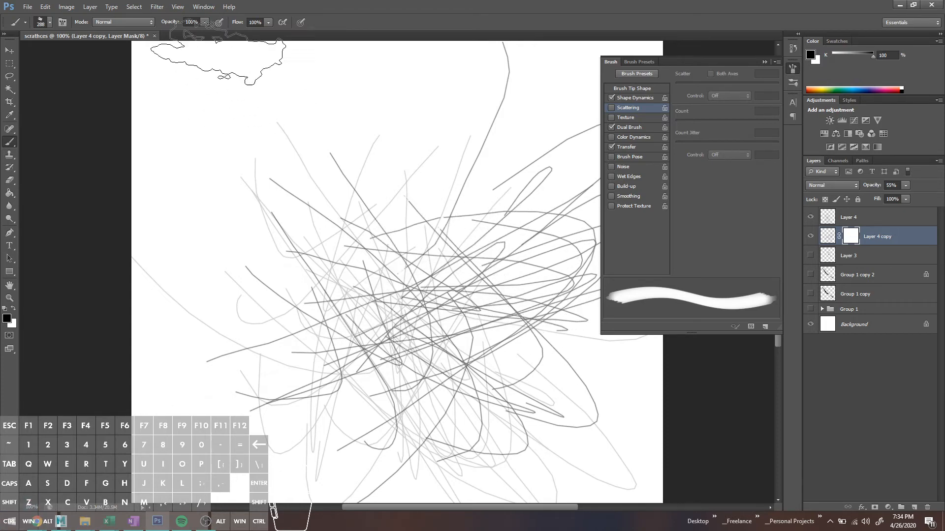
- Lower the brush opacity to 22% and paint black on the layer mask to partly fade the scribbles, switching to white
left_click(166, 34)
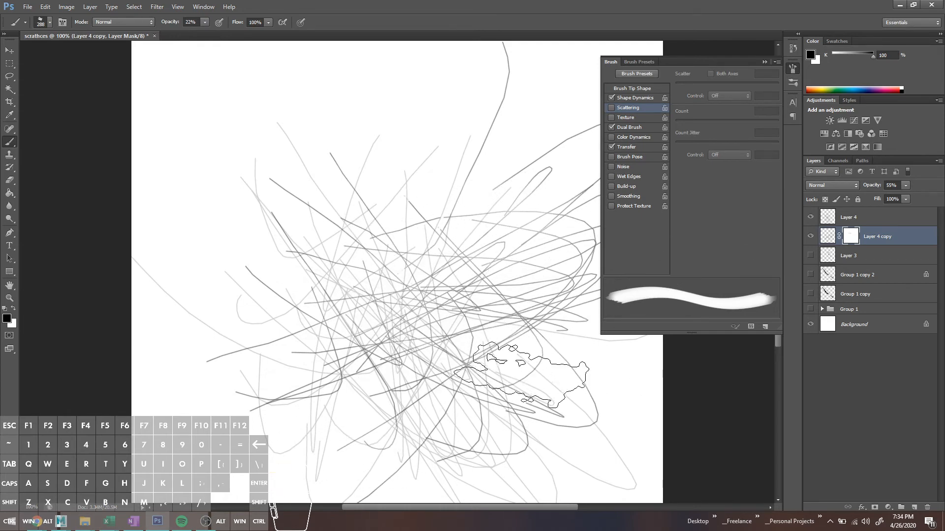
left_click_drag(511, 375, 516, 373)
key("x")
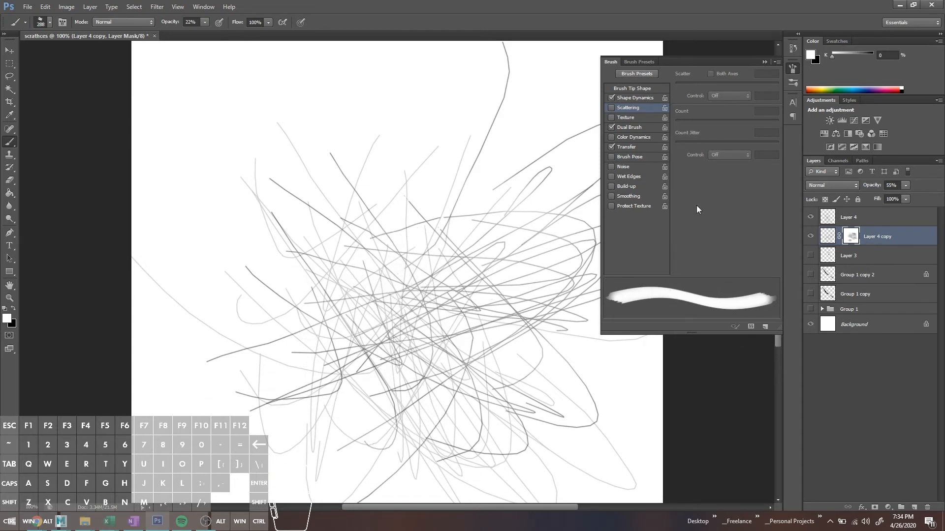
left_click_drag(531, 365, 439, 341)
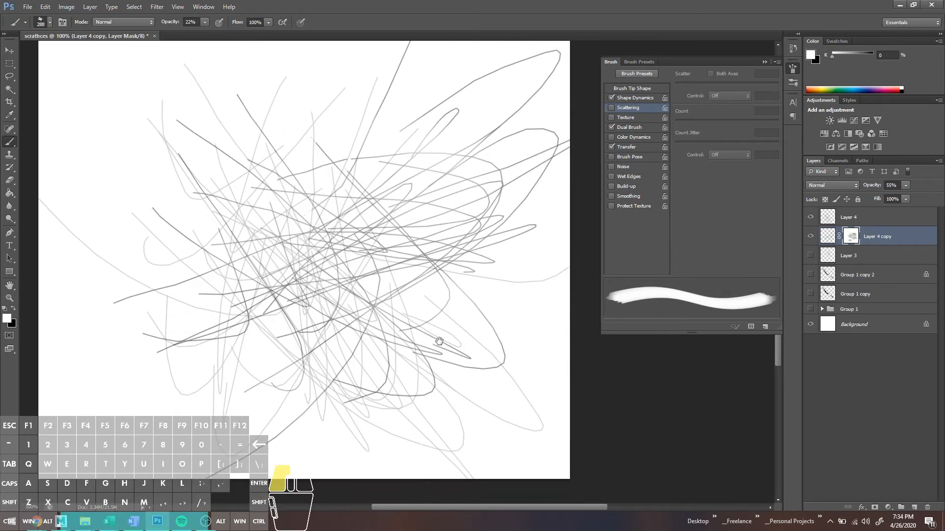
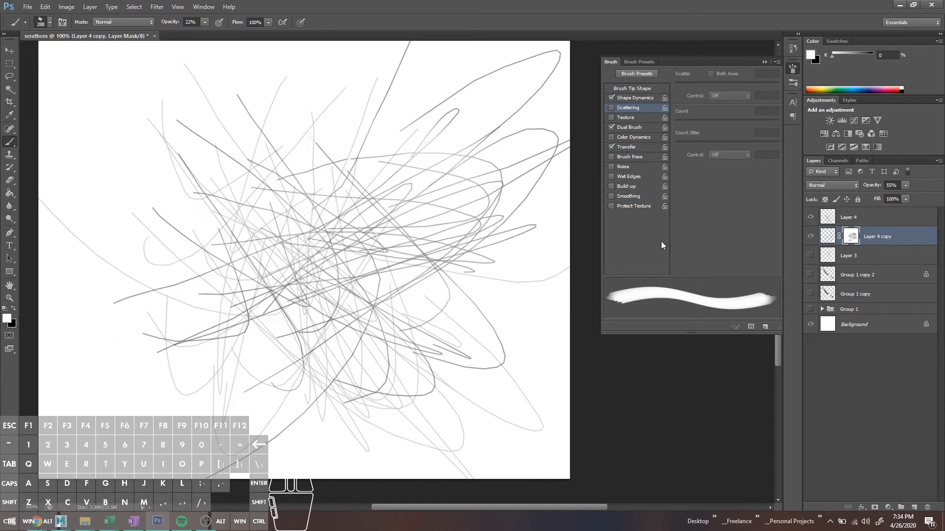
- Fill the Background layer with mid-gray (RGB 128, 128, 128) sampled from the canvas
left_click(855, 329)
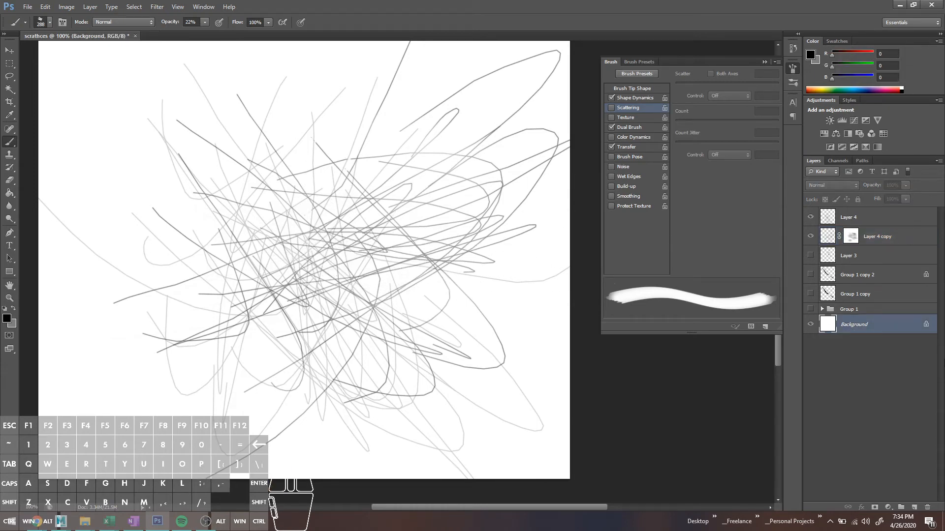
key("g")
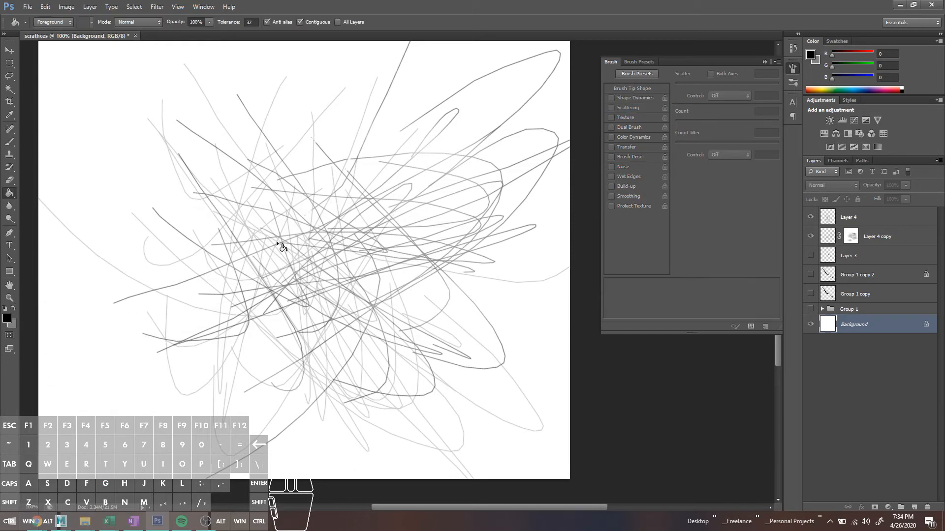
left_click(255, 246, "alt")
left_click(255, 247)
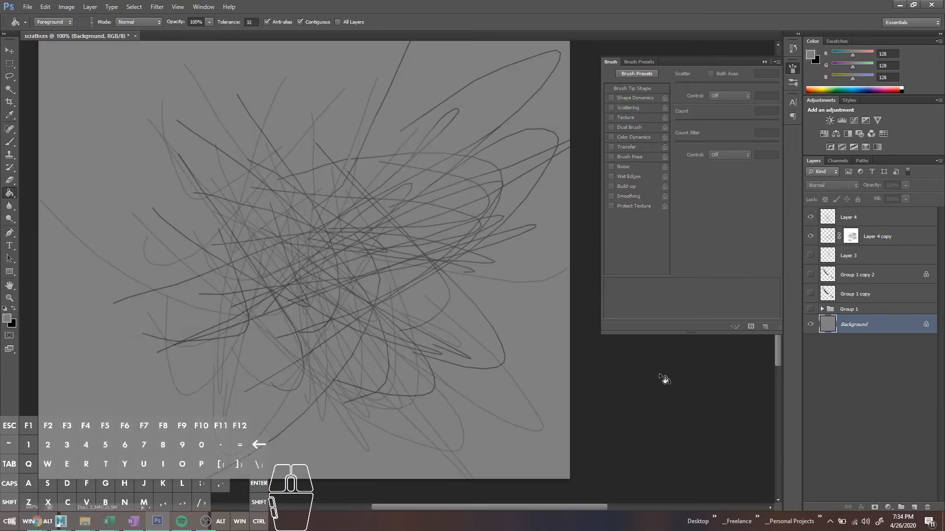
- Save a PNG copy of the image as microscratch_ugly in the REGRETS! folder, using the smallest compression and no interlacing
key("ctrl+shift+s")
left_click(313, 390)
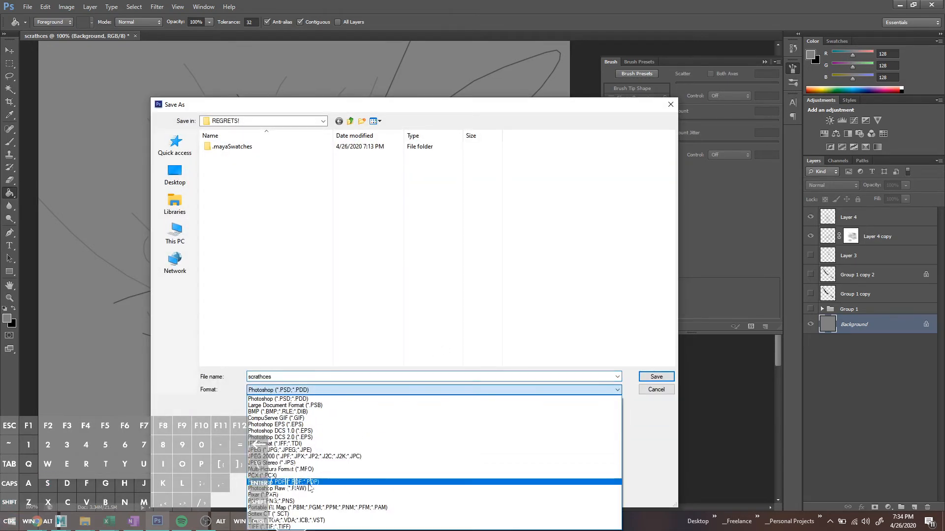
left_click(305, 484)
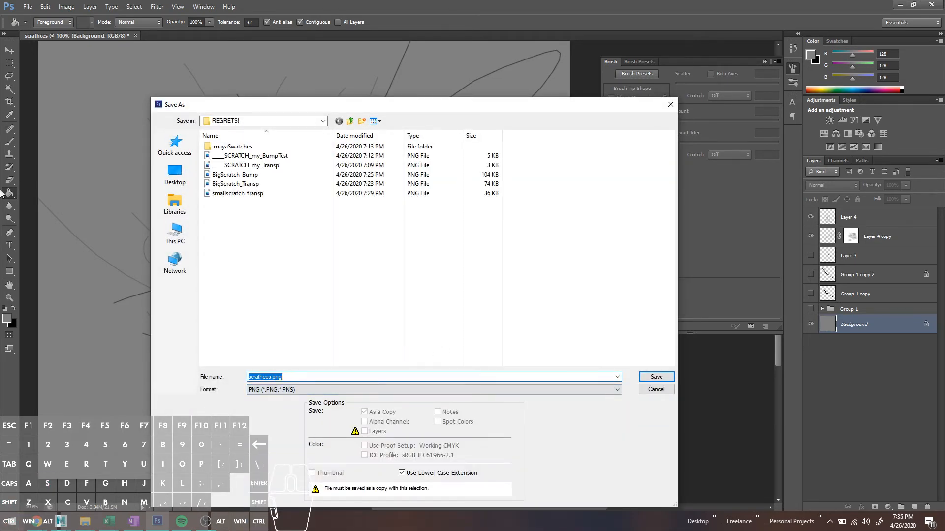
type("mic")
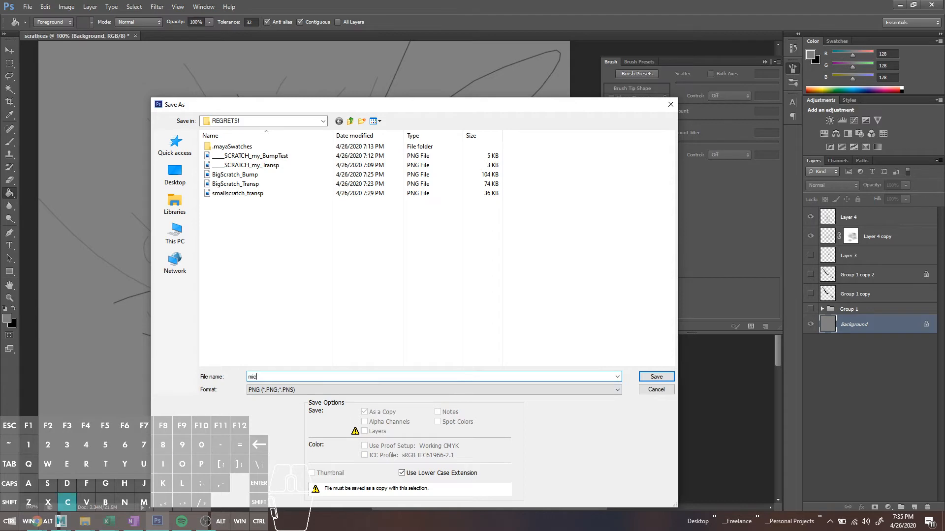
type("roscratch_full")
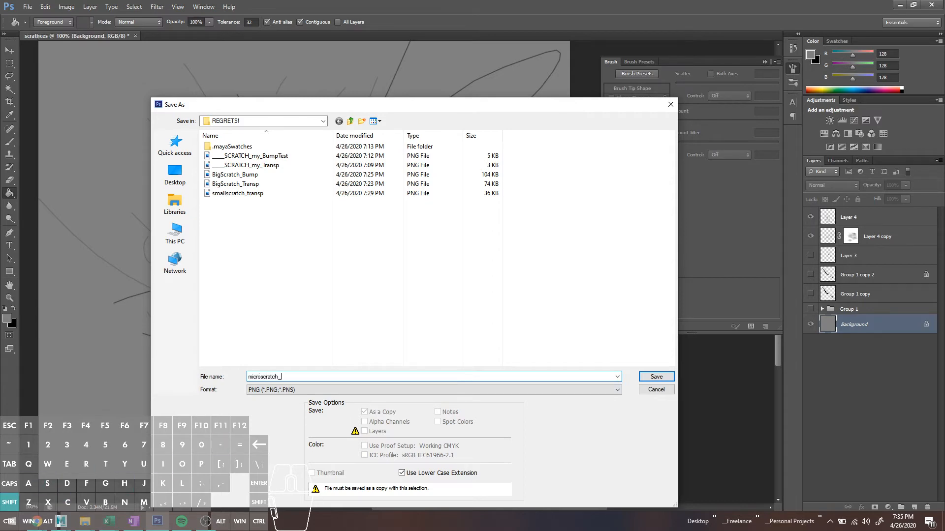
key("Return")
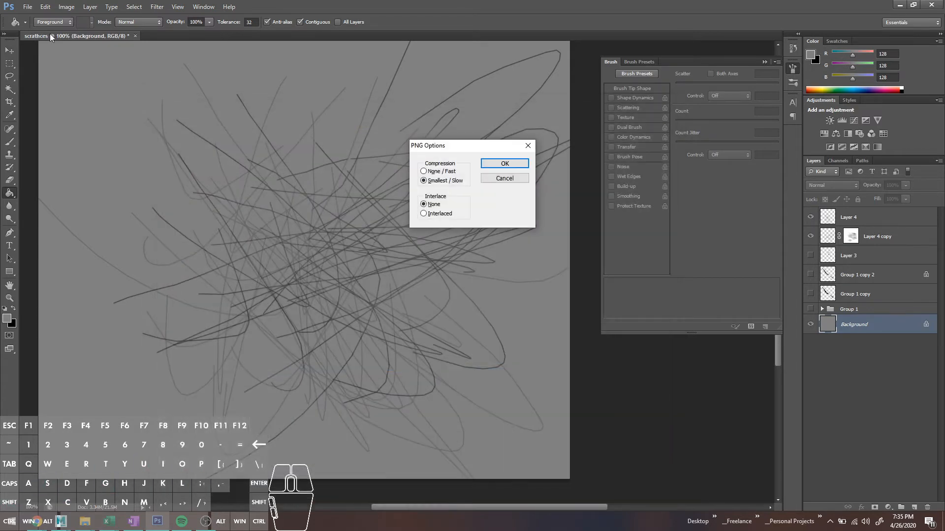
key("Return")
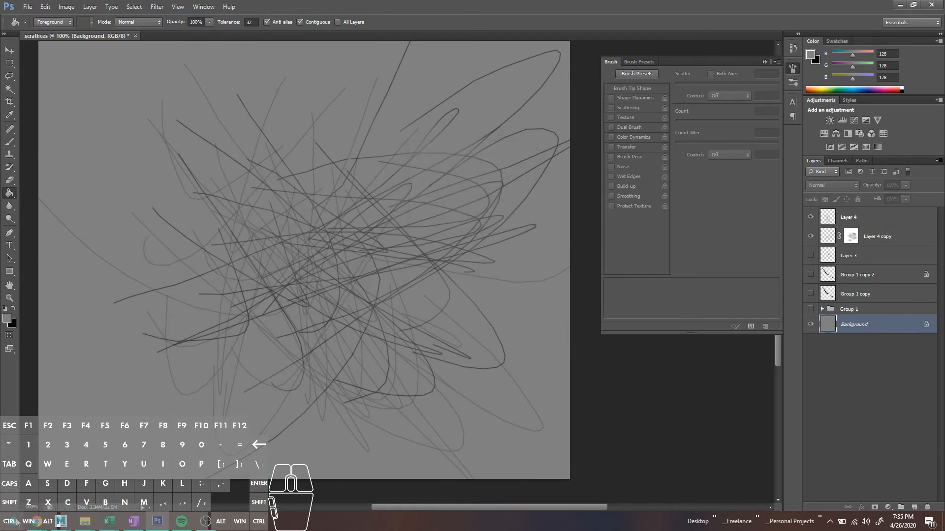
- Switch to Maya and load microscratch_ugly.png as the image of the right sphere's bump file texture
left_click(57, 520)
left_click(197, 462)
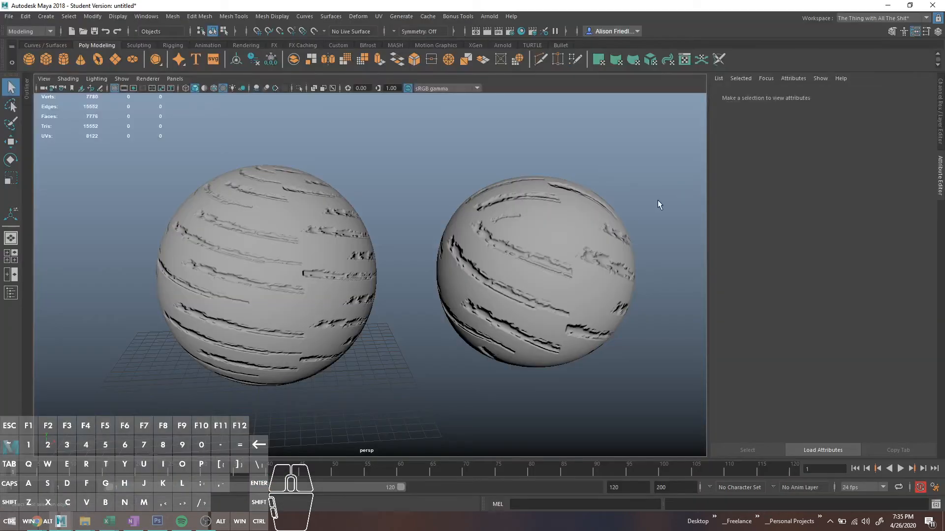
left_click(639, 240)
left_click(914, 240)
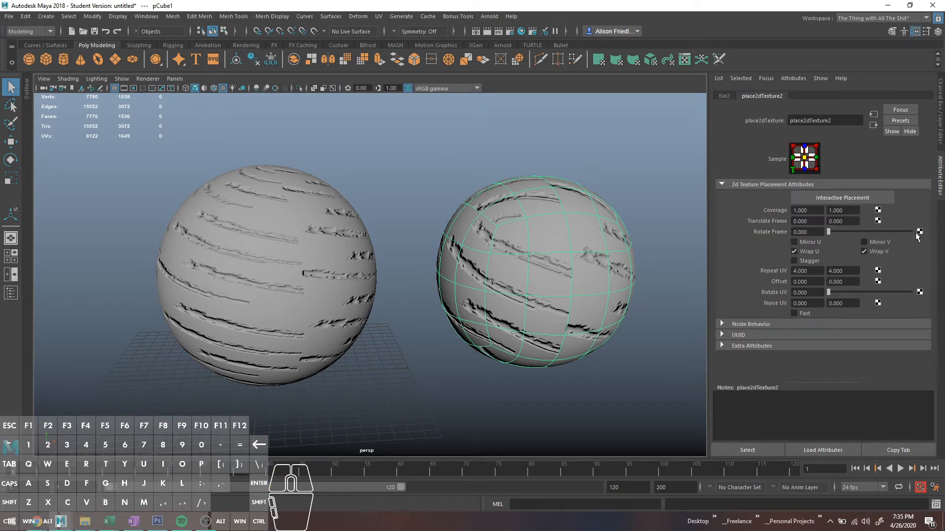
left_click(725, 96)
left_click(917, 230)
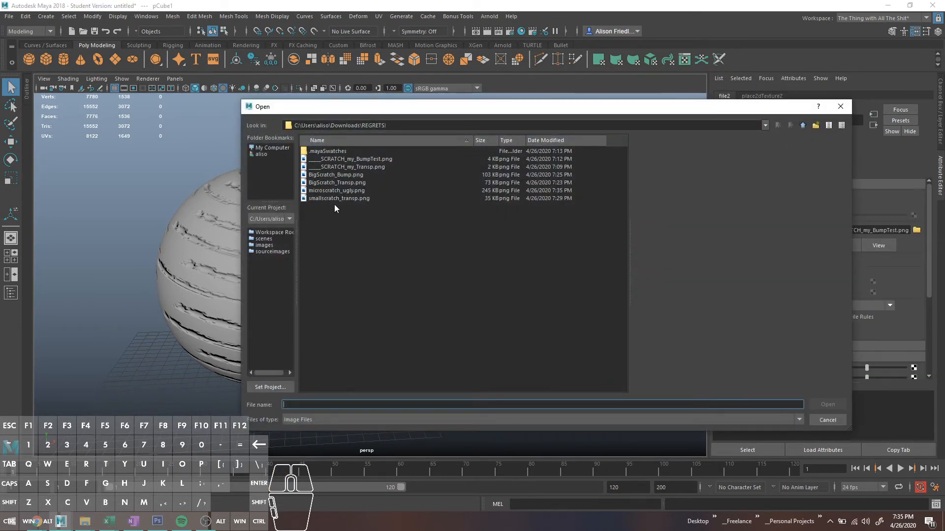
left_click(340, 191)
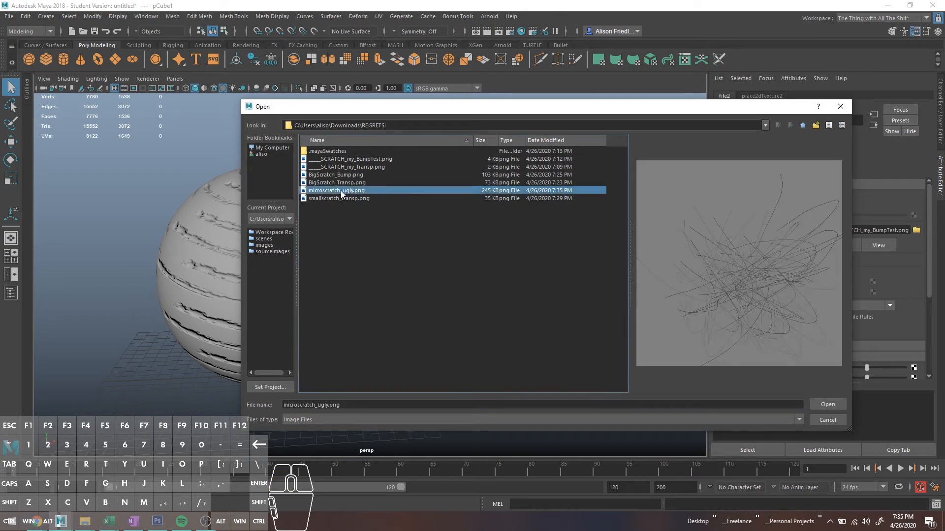
double_click(364, 192)
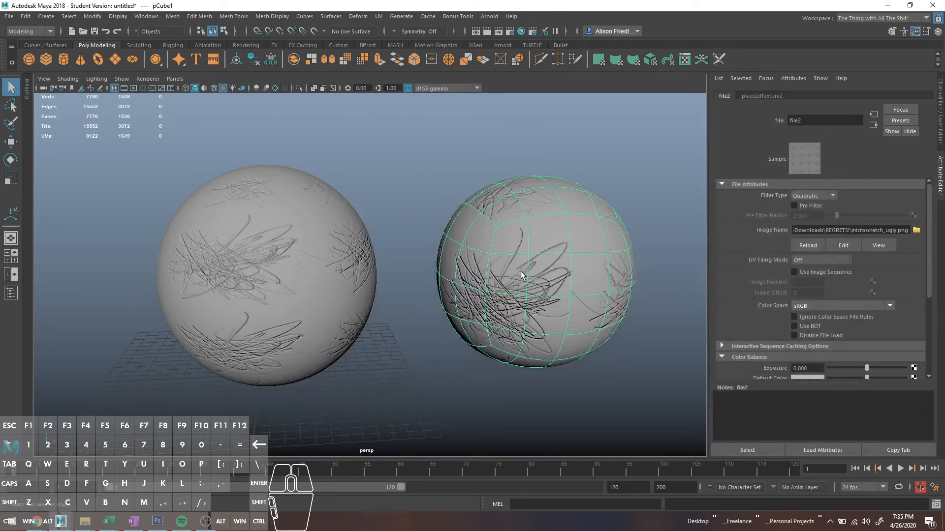
- Examine the microscratch bump on both spheres from several distances and angles
left_click(381, 199)
scroll(486, 251, "down", 10)
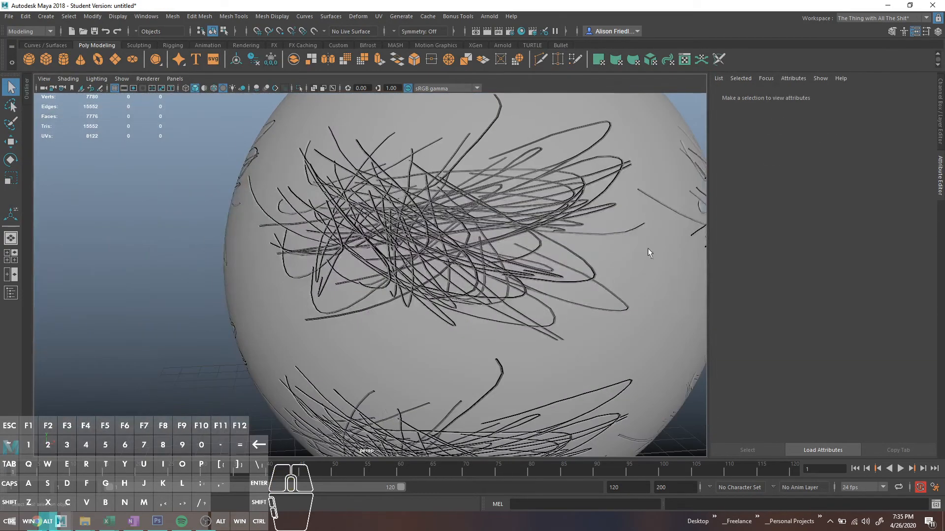
scroll(488, 284, "up", 5)
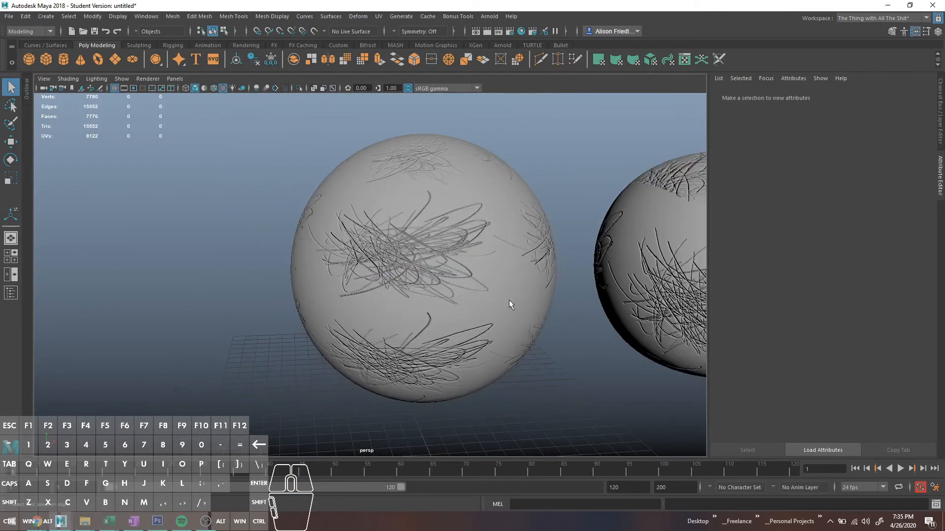
left_click_drag(508, 299, 260, 238, "alt")
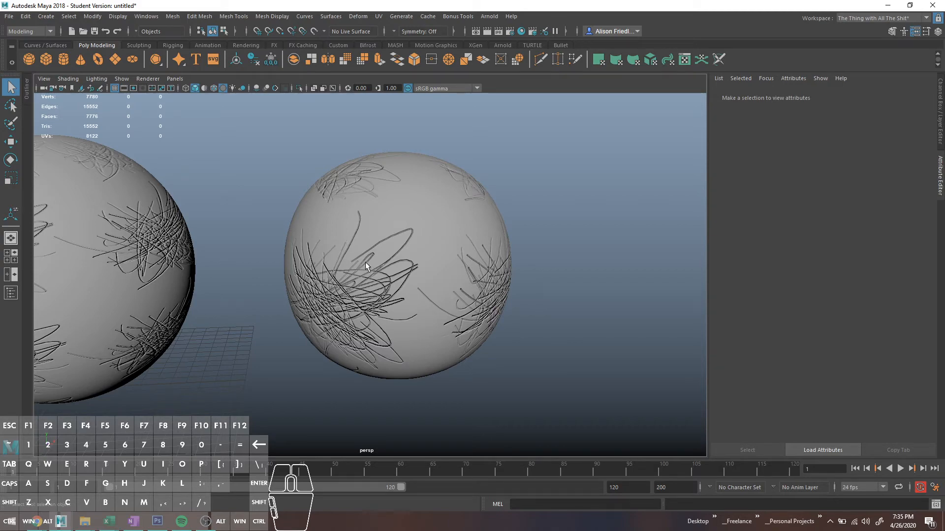
scroll(390, 275, "up", 5)
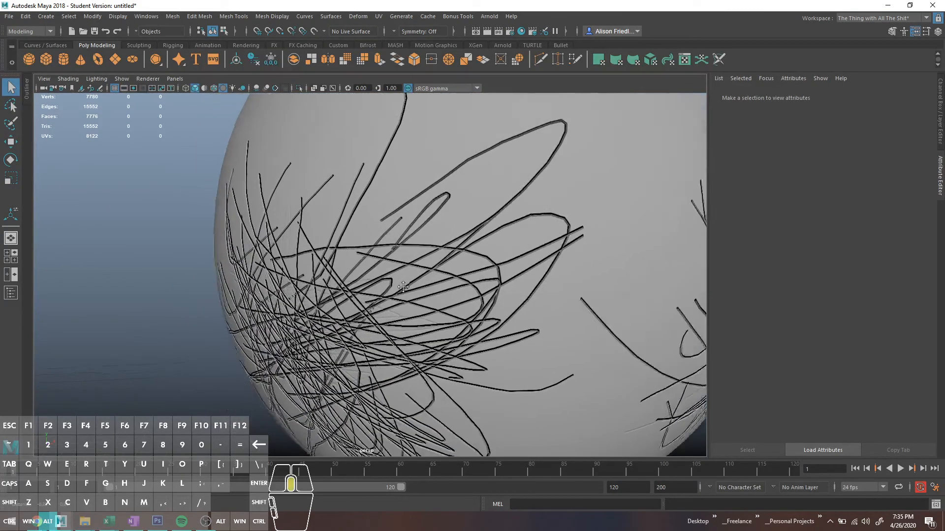
middle_click_drag(403, 287, 410, 288, "alt")
mouse_move(411, 287)
left_mouse_down("alt")
mouse_move(451, 277)
mouse_move(417, 272)
left_mouse_up("alt")
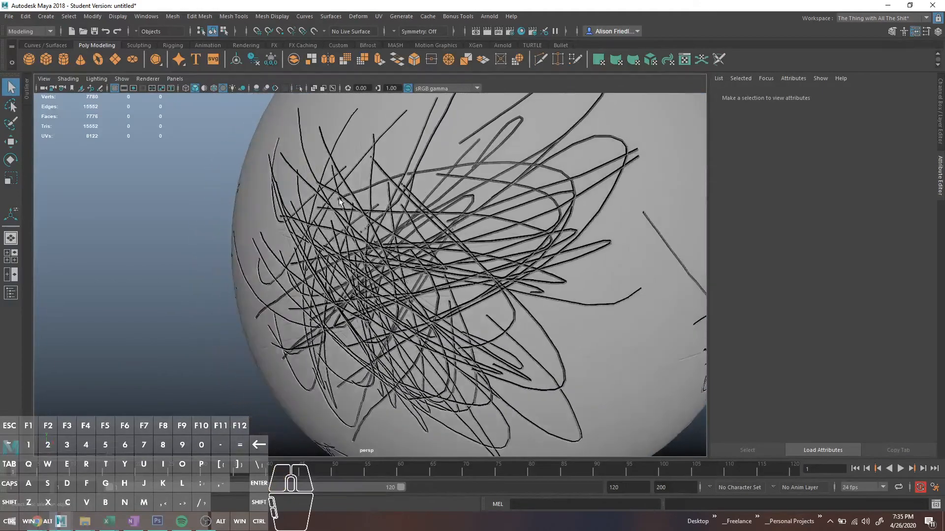
scroll(429, 197, "up", 5)
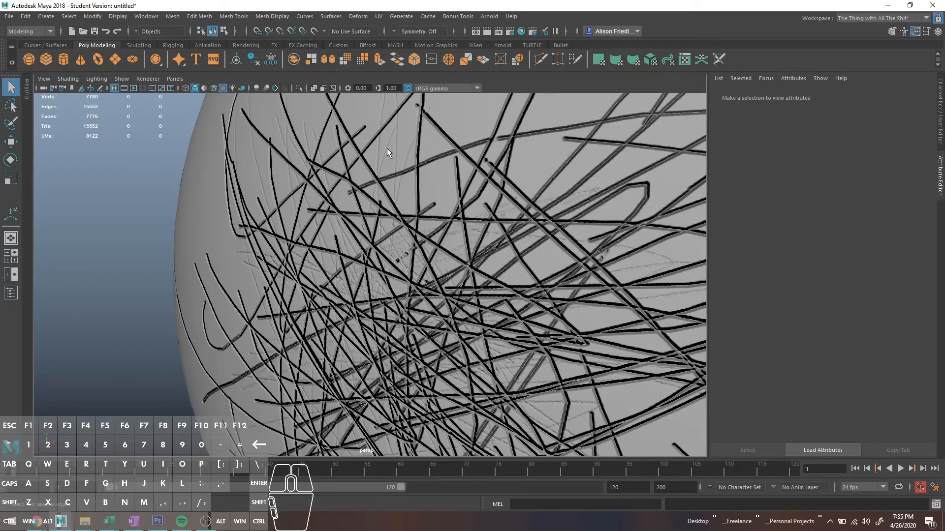
scroll(418, 147, "down", 5)
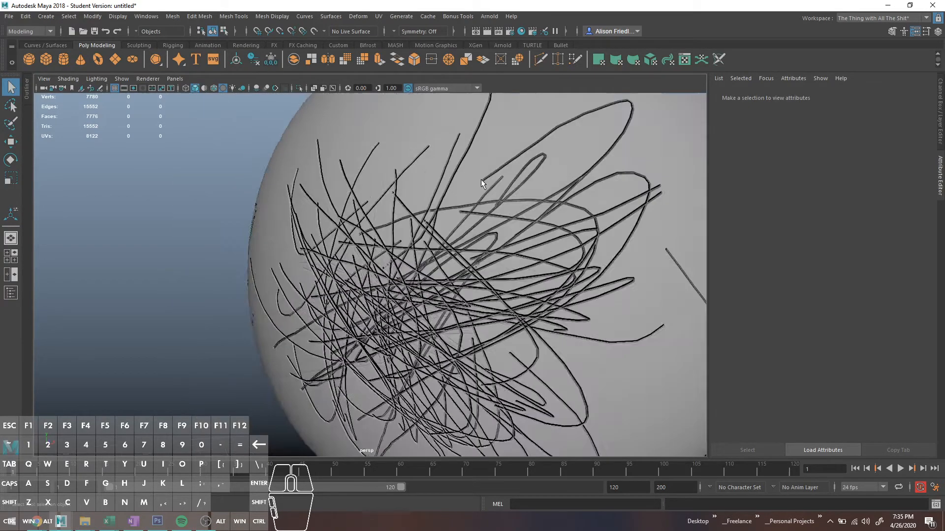
- Select the right sphere and open the attributes of its bump file texture
left_click(480, 199)
left_click(915, 240)
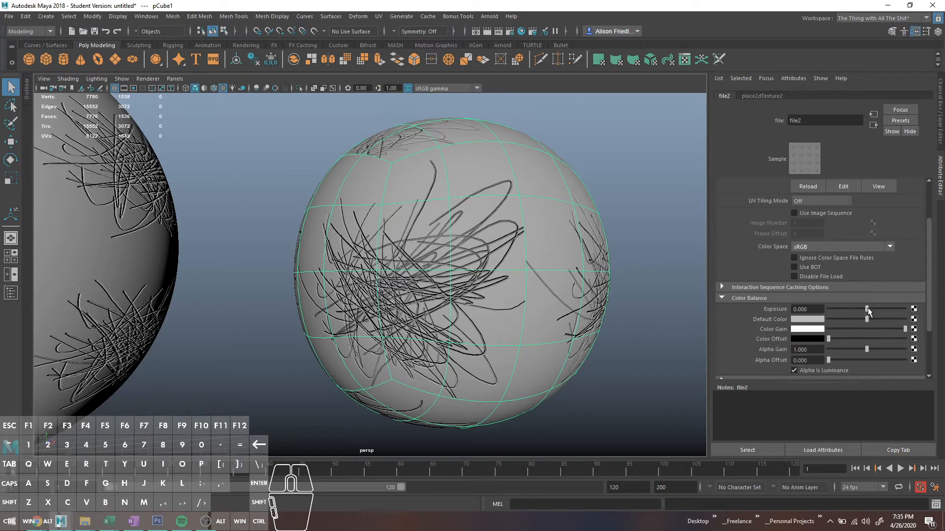
left_click_drag(867, 310, 858, 308)
key("ctrl+z")
left_click_drag(906, 328, 880, 323)
key("ctrl+z")
left_click_drag(828, 340, 791, 346)
key("ctrl+z")
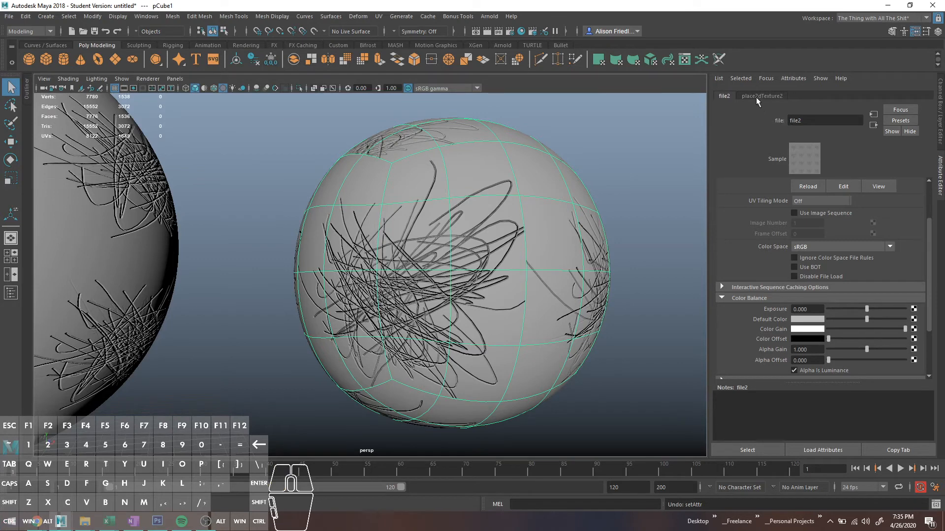
- Go to the bump node fed by the scratch texture and reduce its bump depth to 0.060
left_click(873, 125)
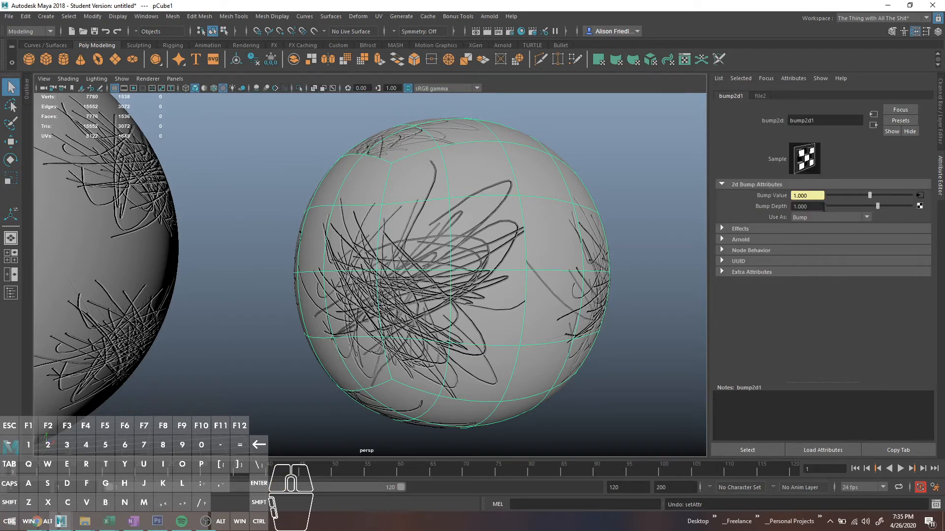
left_click_drag(868, 207, 870, 208)
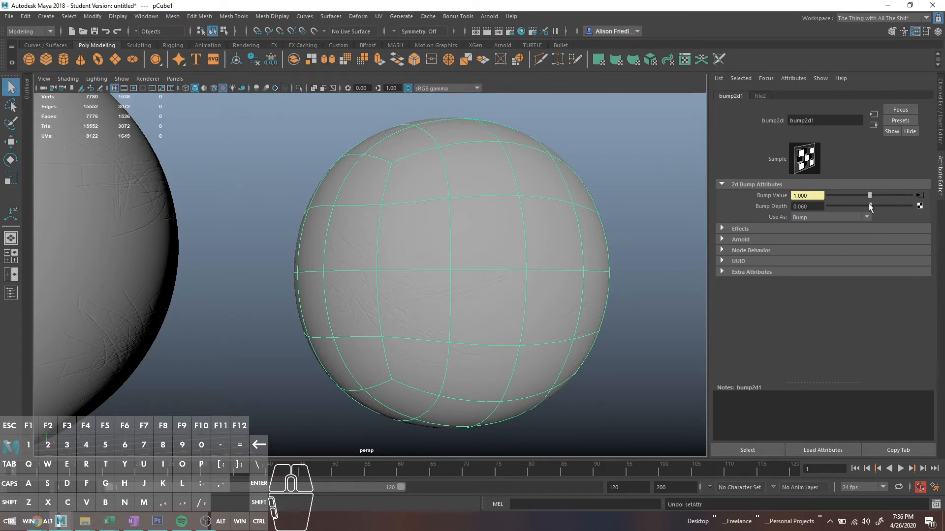
- Lower the scratch bump node's bump depth further and check the result on the right sphere from near and far
left_click(813, 206)
type("2")
key("Return")
left_click(637, 185)
scroll(472, 295, "up", 2)
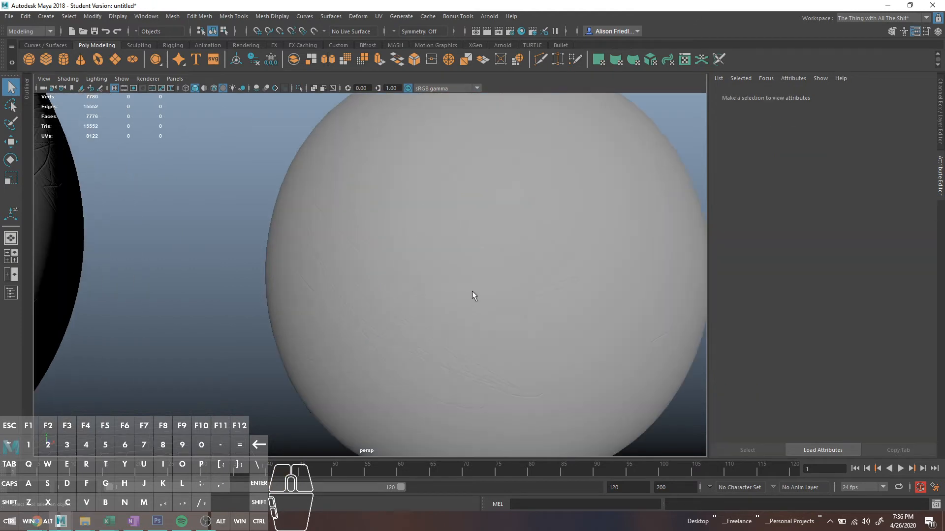
scroll(480, 288, "down", 4)
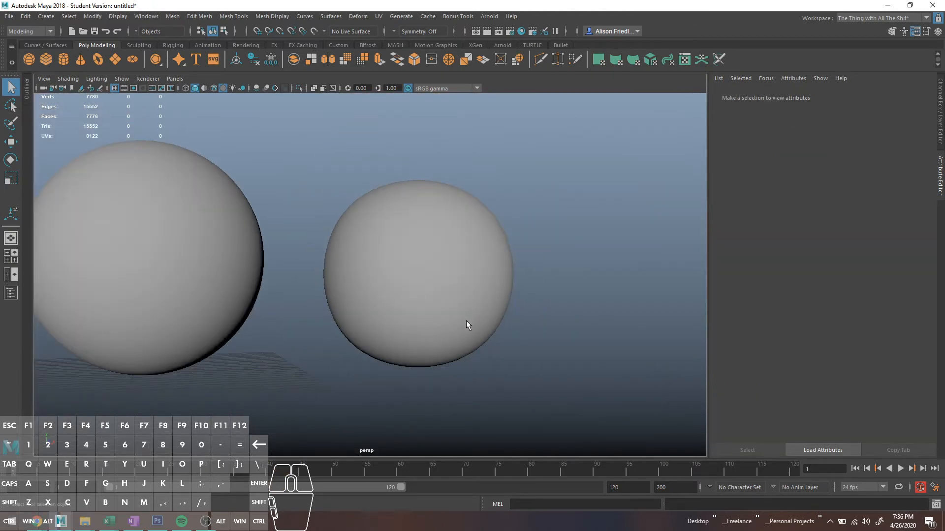
scroll(481, 285, "down", 2)
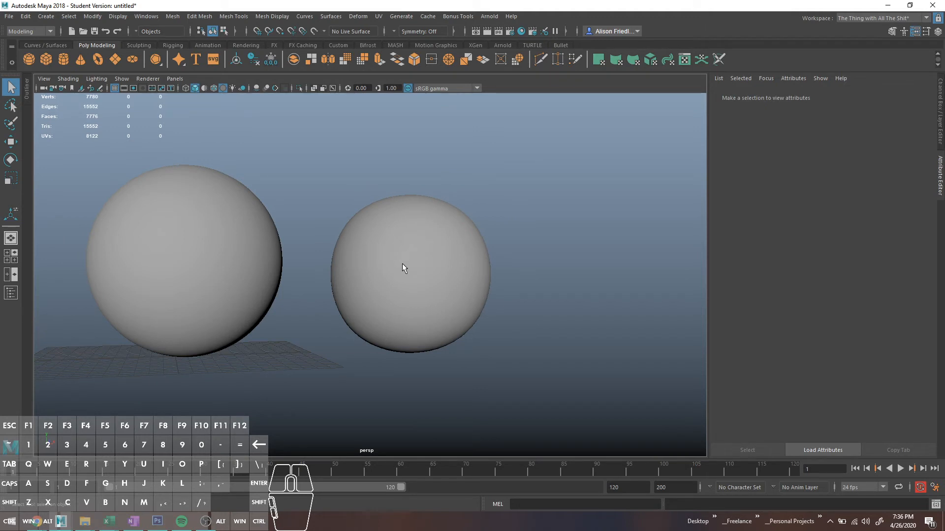
scroll(446, 302, "up", 6)
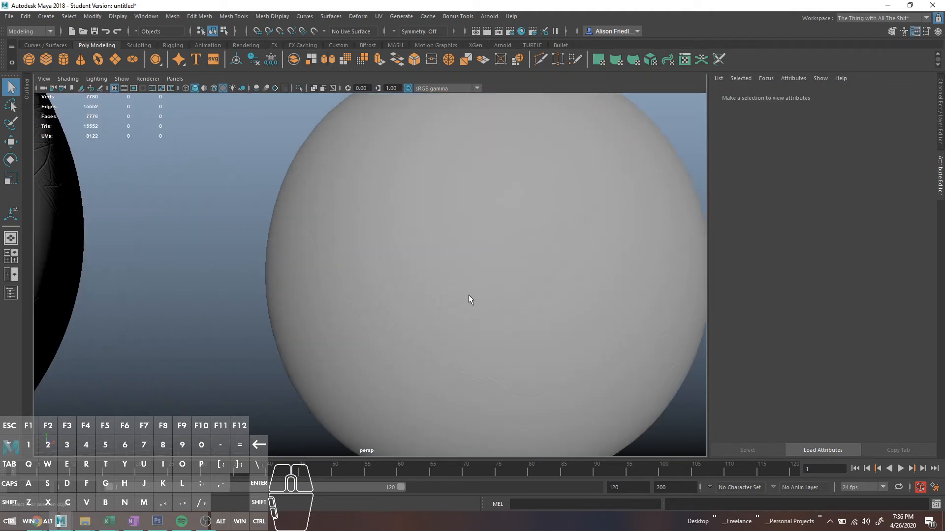
left_click_drag(455, 309, 411, 293, "alt")
scroll(388, 327, "down", 5)
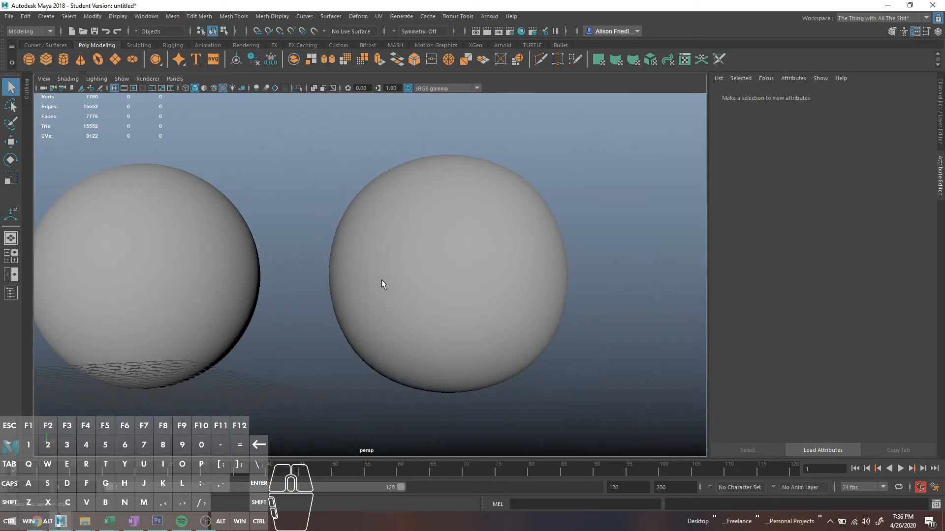
- Select the right sphere and change its material type to Blinn
left_click(376, 264)
left_click(855, 179)
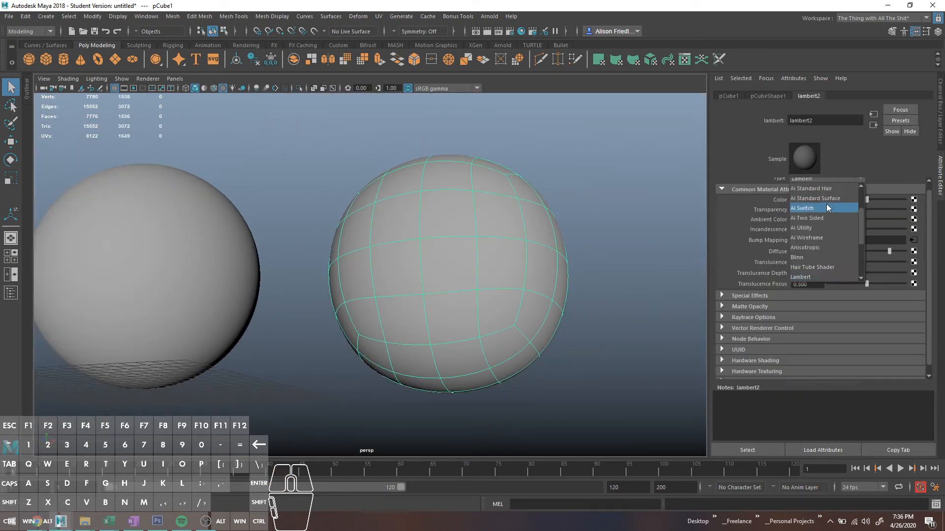
left_click(828, 258)
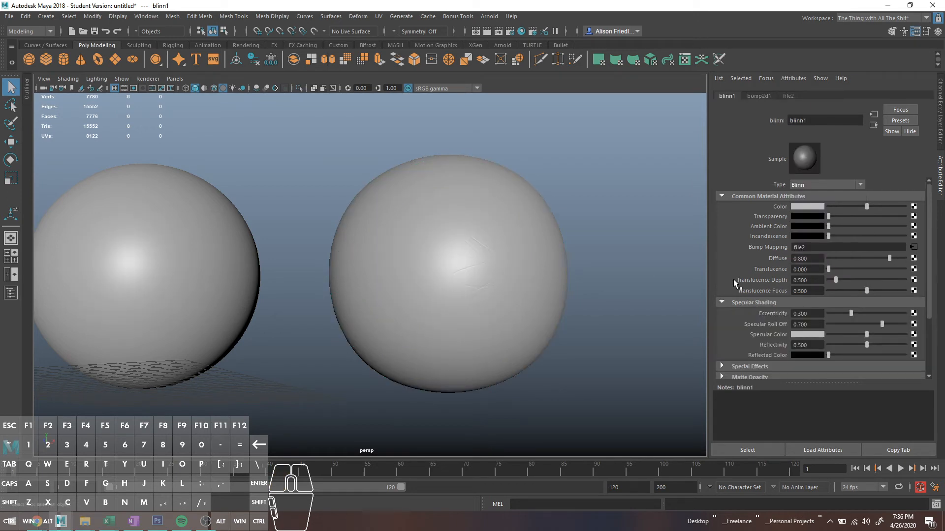
- Set the Blinn material's specular color to cyan
scroll(542, 306, "up", 2)
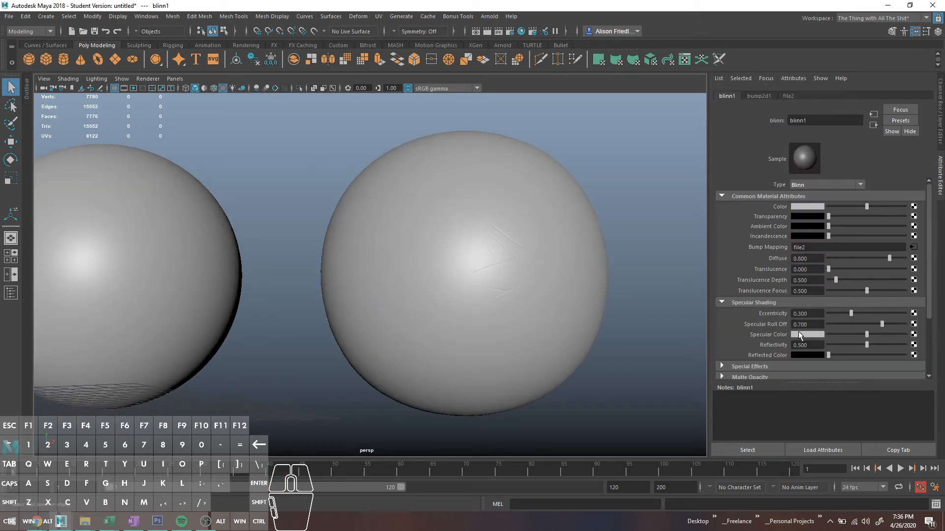
left_click(799, 336)
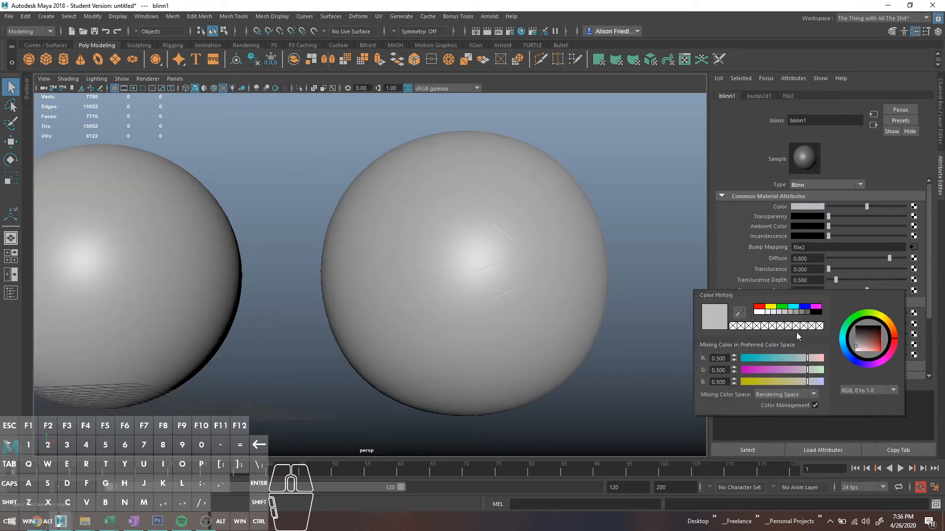
left_click(791, 306)
- Examine how the microscratches catch the specular highlight on both spheres from several angles
left_click_drag(639, 276, 531, 293, "alt")
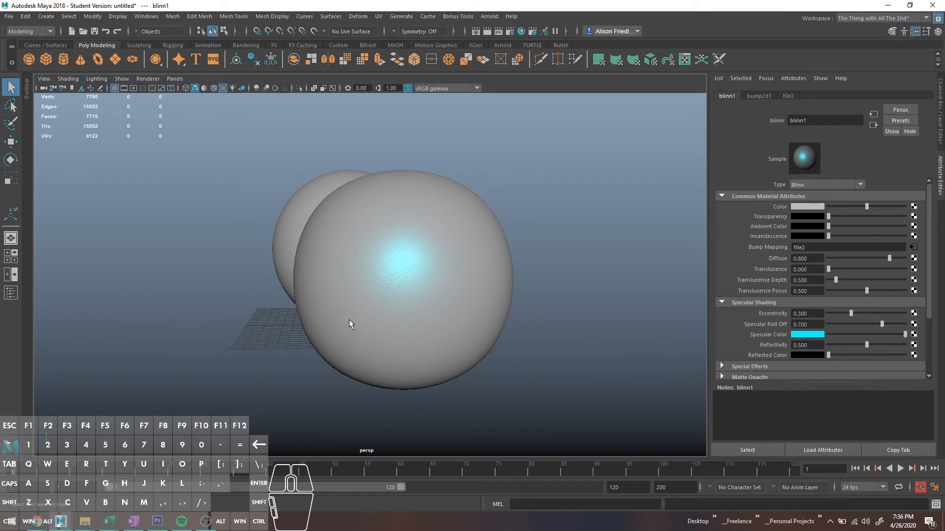
scroll(363, 306, "up", 4)
left_click_drag(368, 304, 353, 302, "alt")
middle_click_drag(353, 302, 421, 302, "alt")
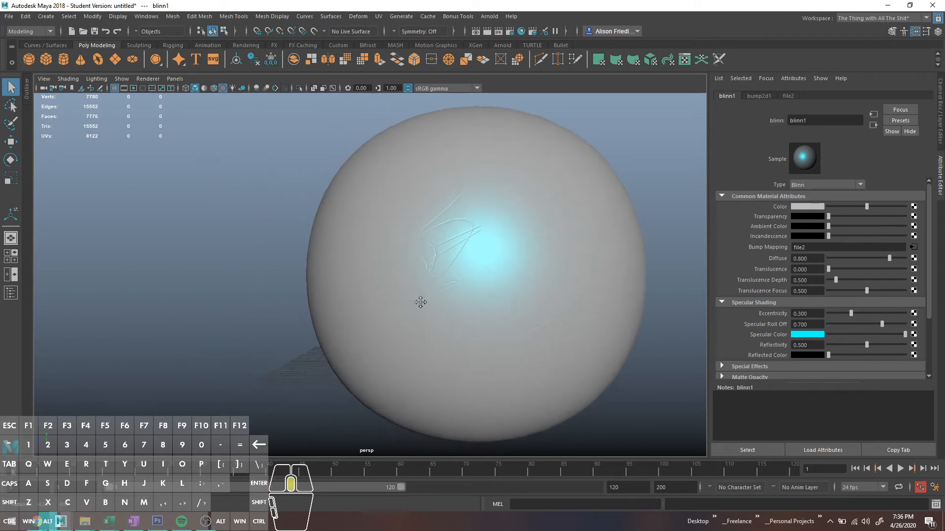
left_click_drag(420, 302, 416, 244, "alt")
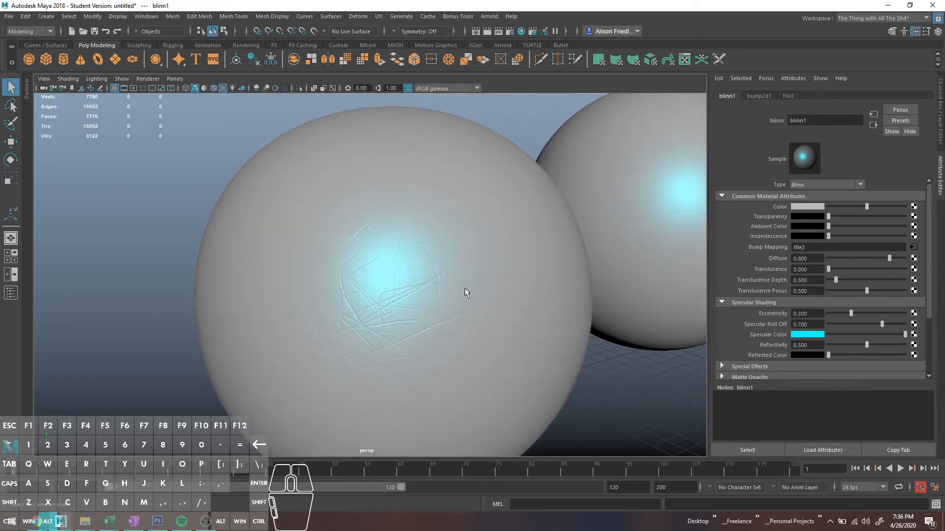
left_click_drag(466, 293, 414, 326, "alt")
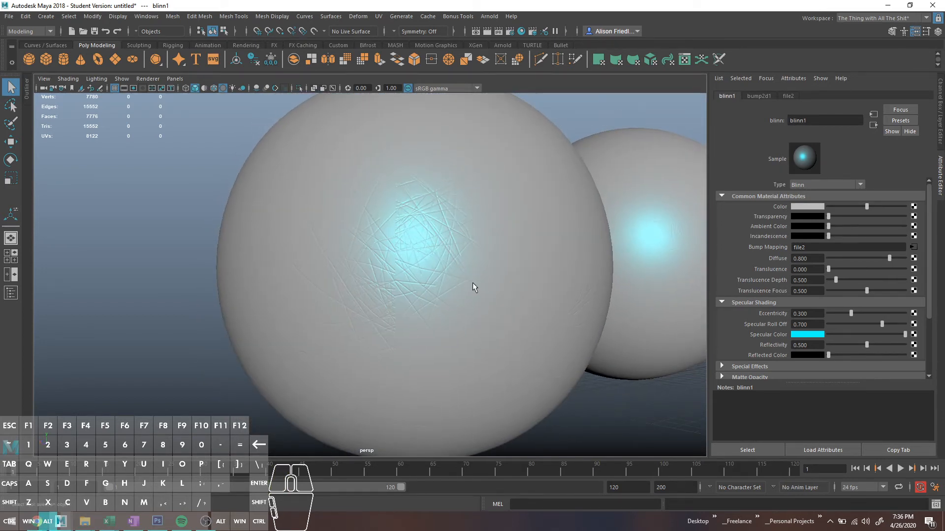
left_click_drag(473, 287, 407, 290, "alt")
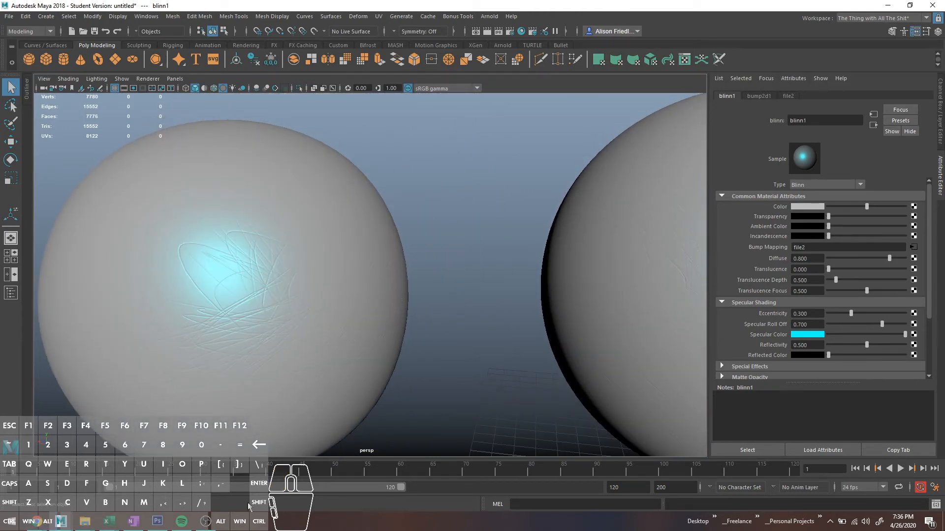
scroll(371, 343, "down", 2)
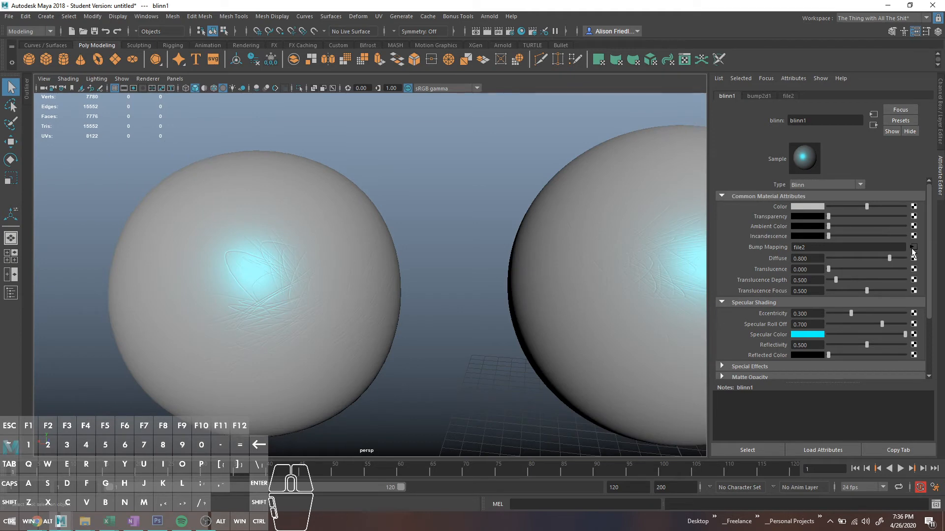
- Go to the bump map's file texture and load BigScratch_Transp.png as its image, checking it on both spheres
left_click(913, 247)
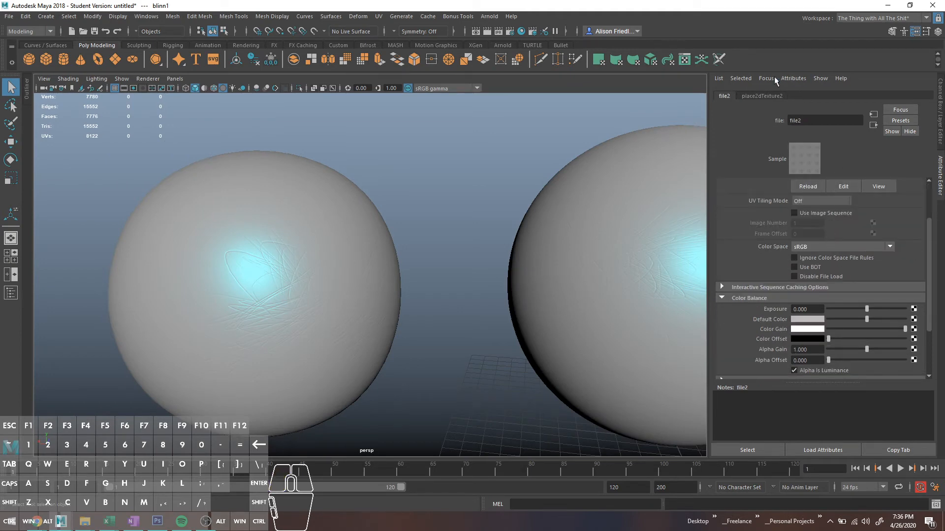
left_click(761, 96)
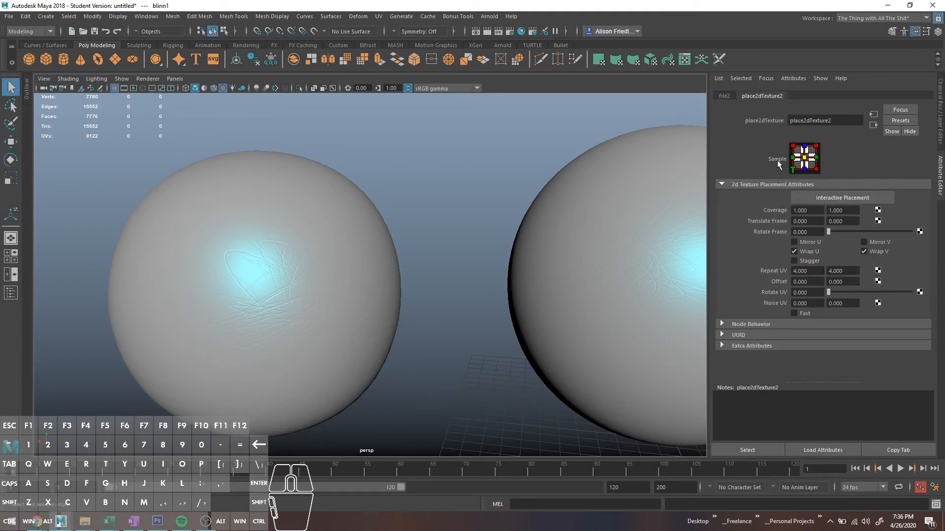
left_click(725, 97)
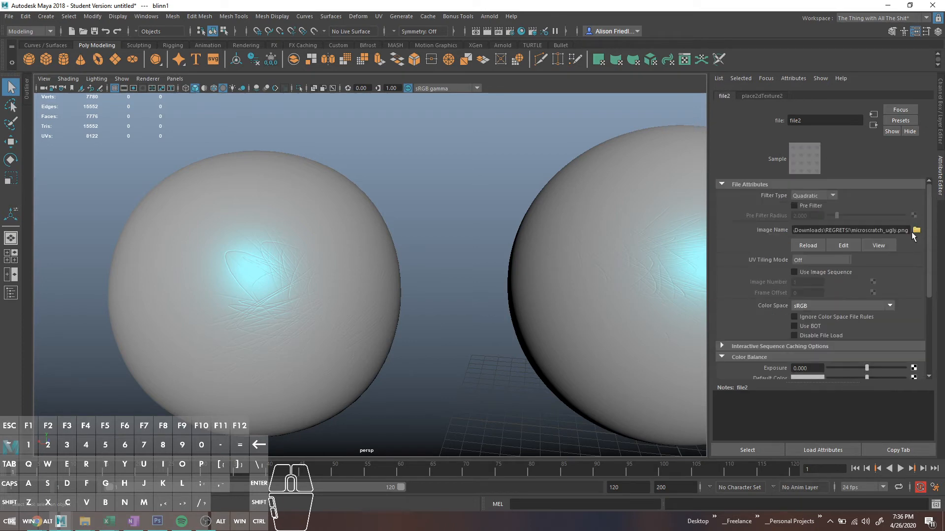
left_click(916, 230)
left_click(347, 183)
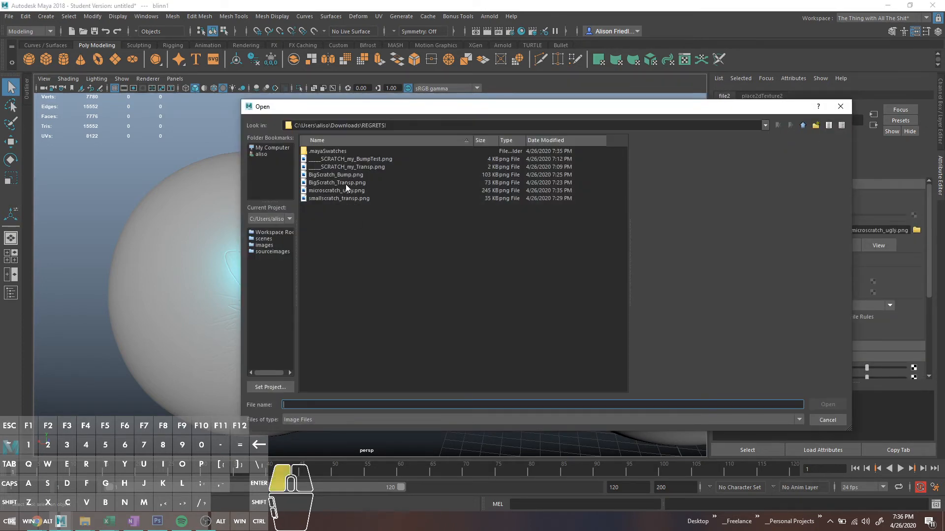
left_click(348, 175)
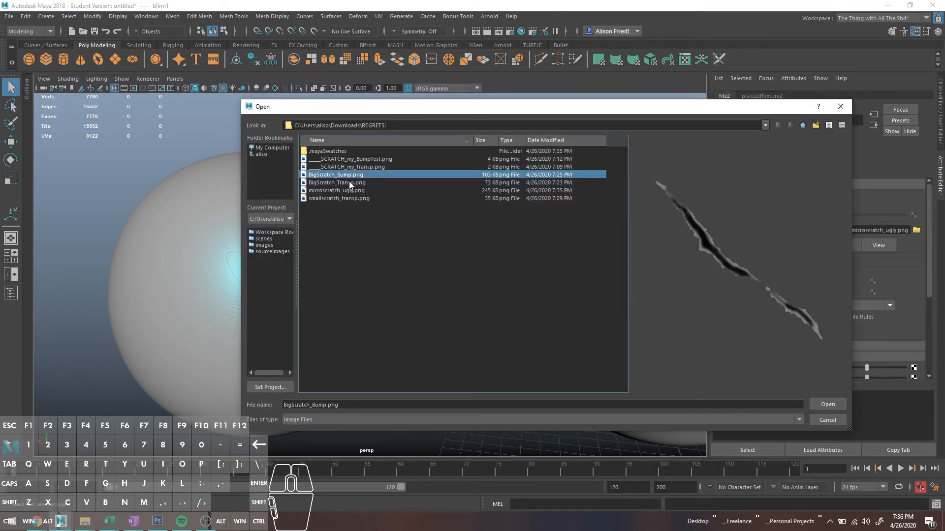
left_click(350, 184)
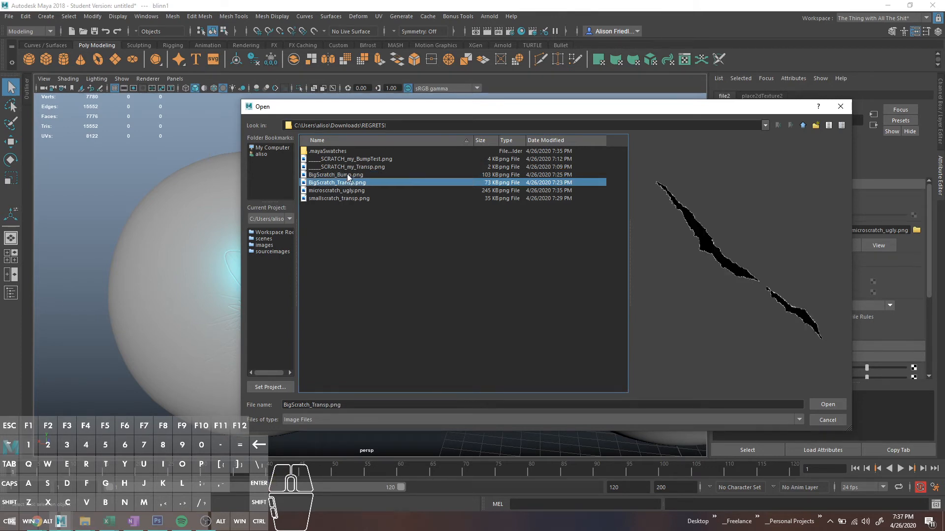
left_click(814, 405)
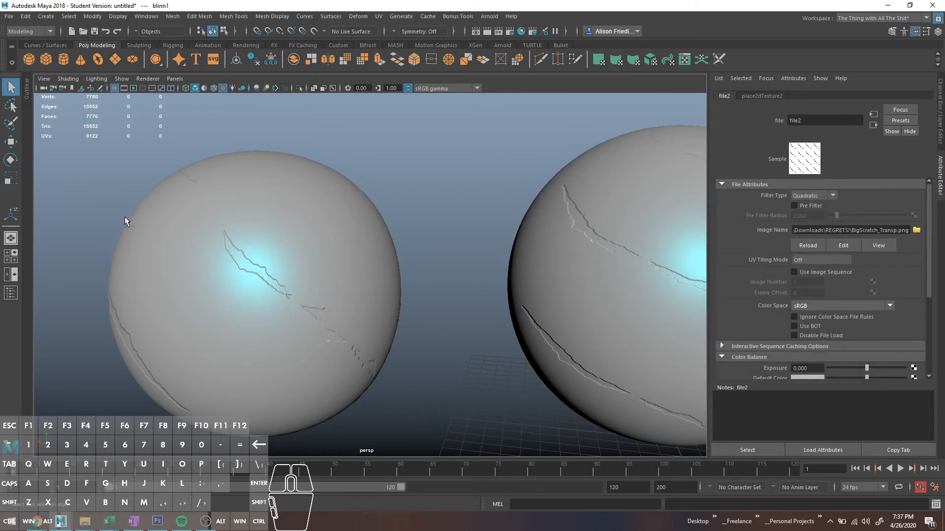
left_click_drag(375, 293, 591, 285, "alt")
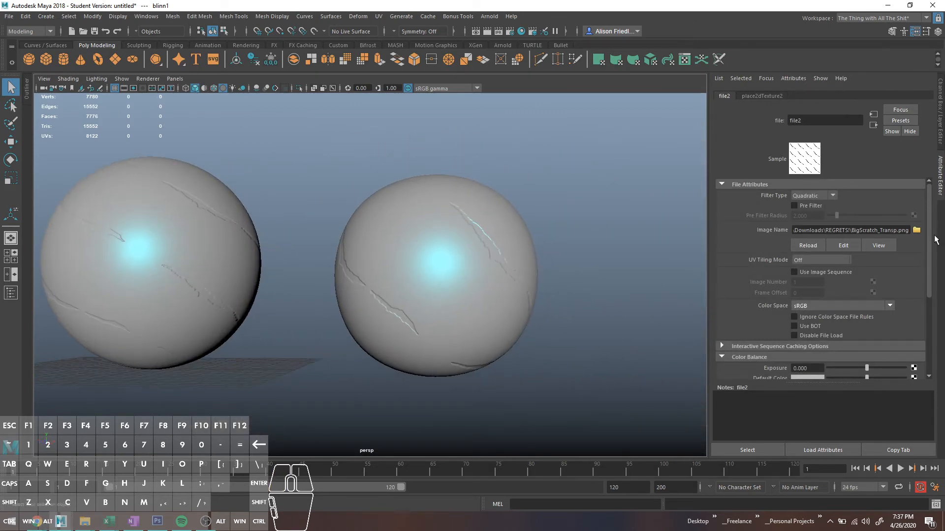
- Replace the bump texture's image with BigScratch_Bump.png and inspect the big scratches on the right sphere up close
left_click(916, 231)
left_click(376, 166)
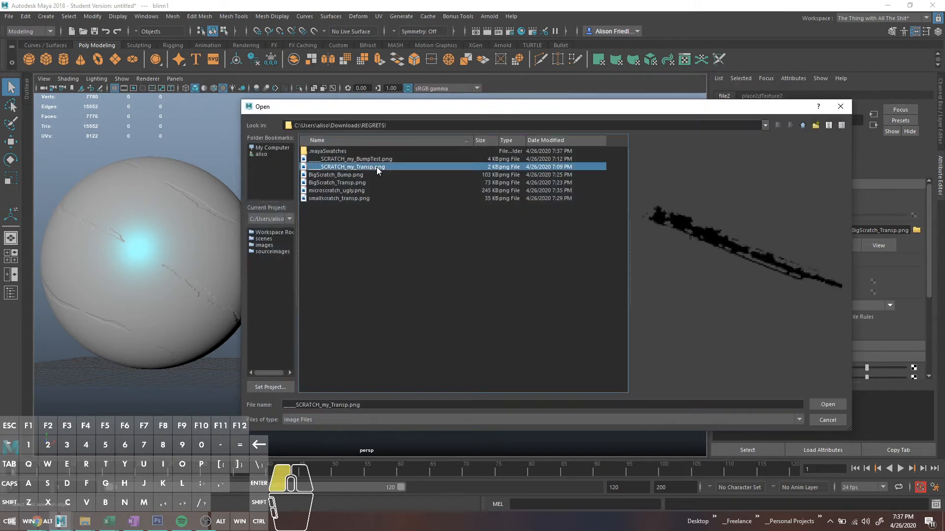
left_click(367, 182)
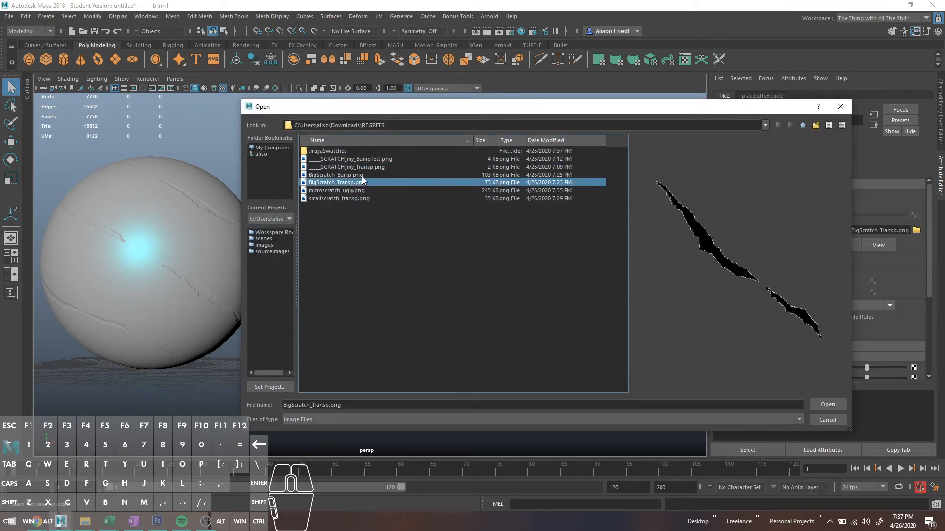
double_click(362, 175)
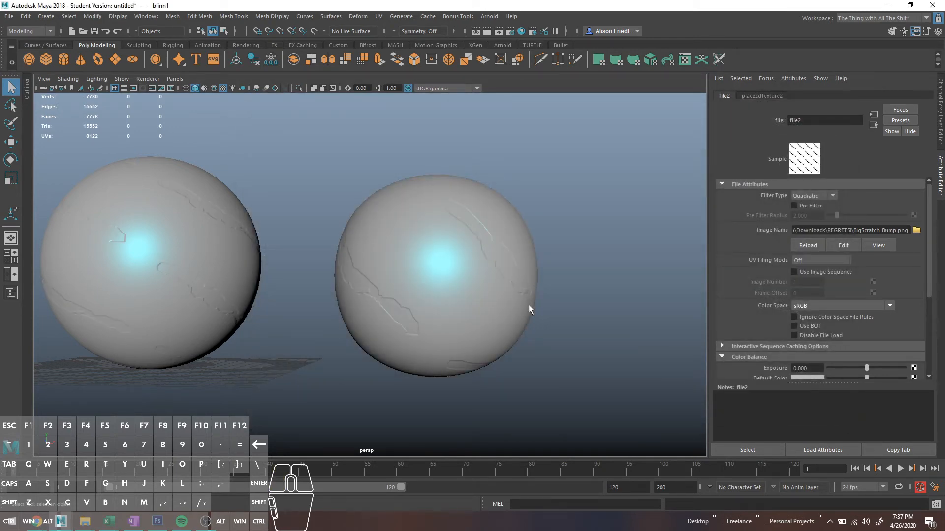
scroll(554, 259, "up", 5)
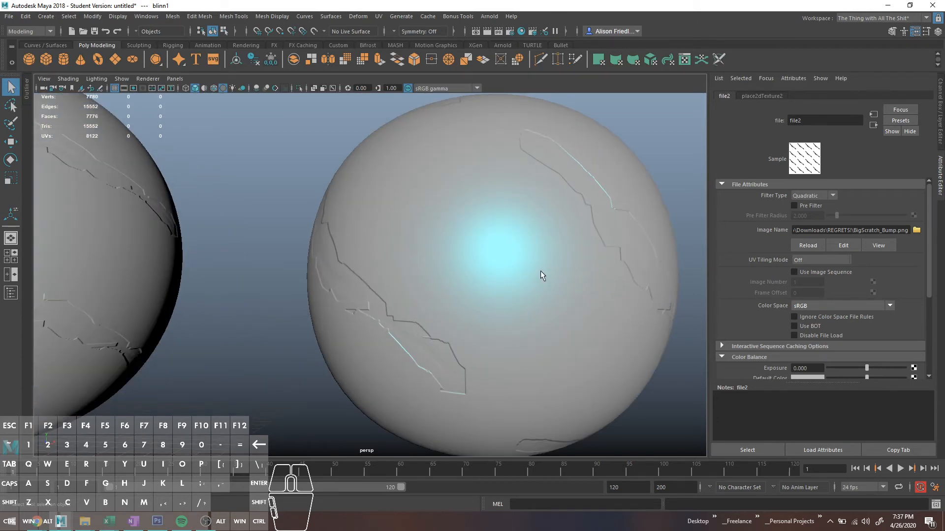
mouse_move(540, 271)
middle_mouse_down("alt")
mouse_move(506, 281)
mouse_move(538, 288)
middle_mouse_up("alt")
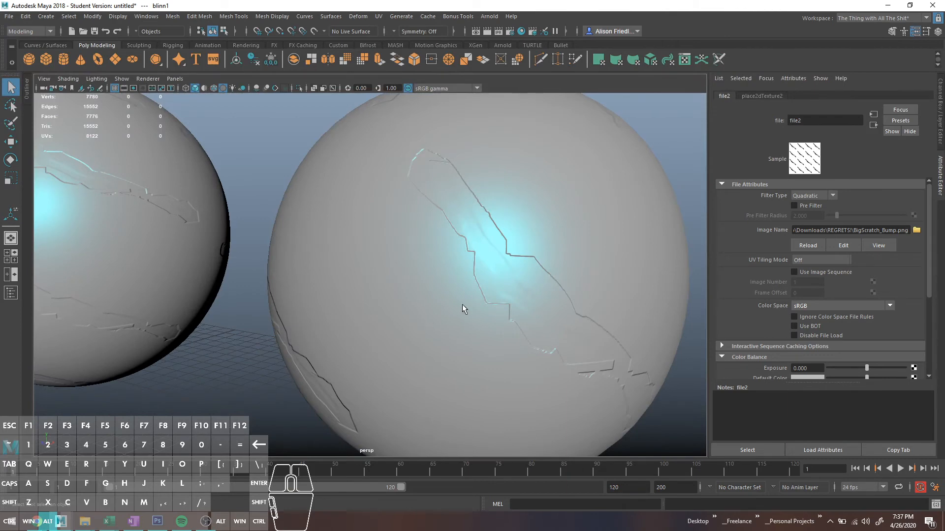
mouse_move(462, 308)
left_mouse_down("alt")
mouse_move(462, 318)
mouse_move(450, 305)
left_mouse_up("alt")
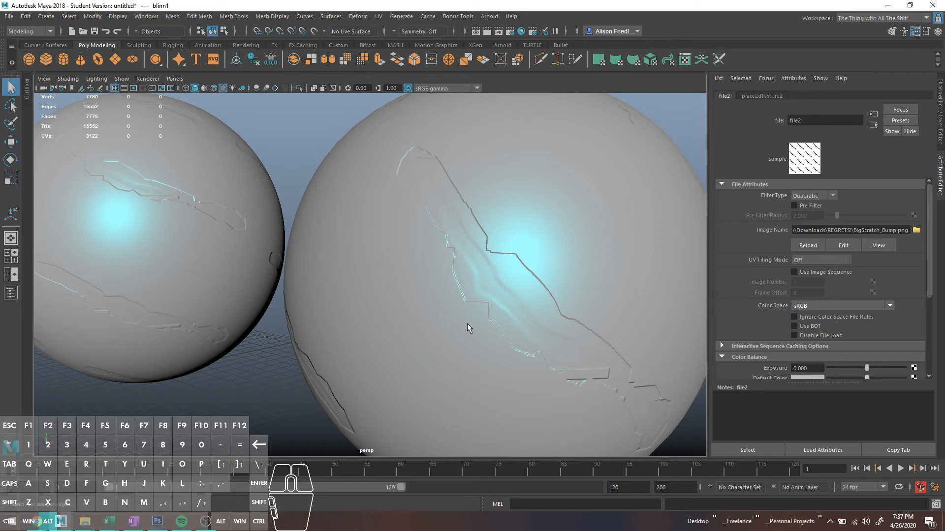
left_click_drag(460, 324, 472, 302, "alt")
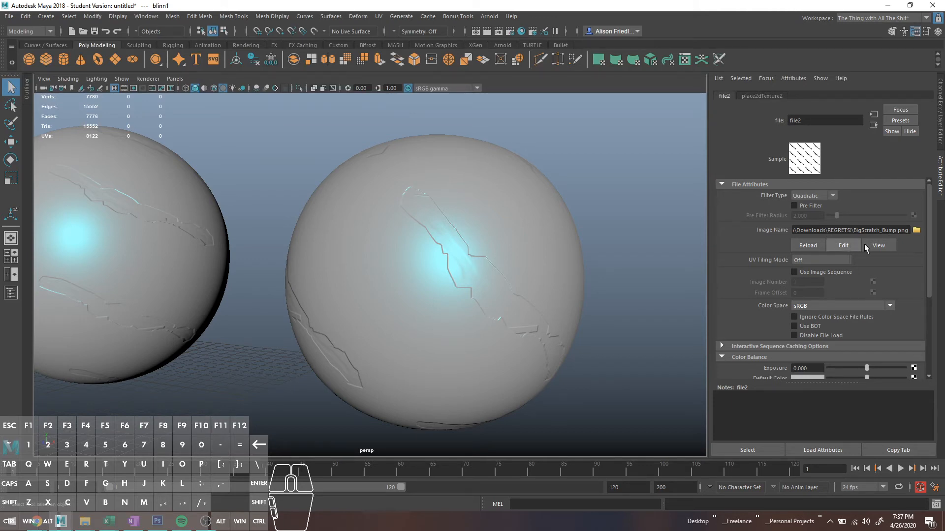
- Reload BigScratch_Bump.png for comparison, switch the bump texture's image back to BigScratch_Transp.png and view it on the right sphere
left_click(916, 231)
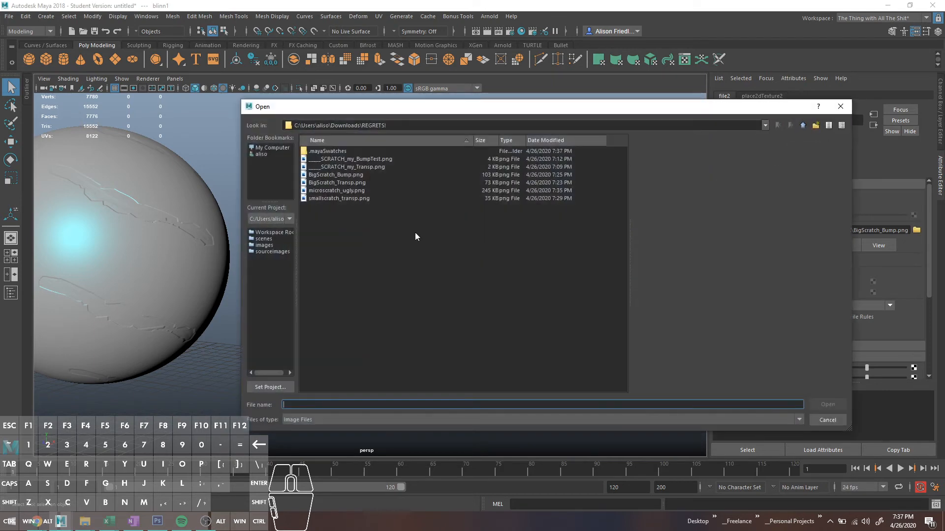
left_click(363, 175)
double_click(362, 176)
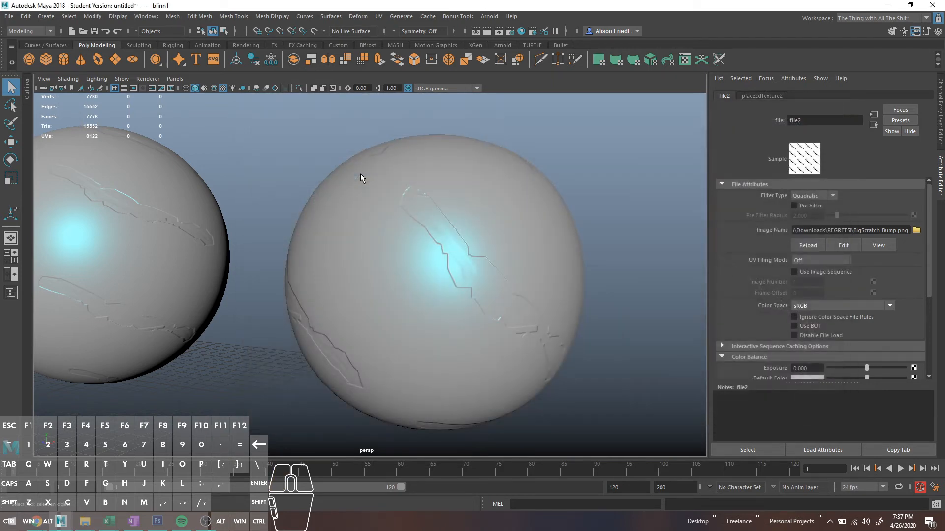
left_click(916, 230)
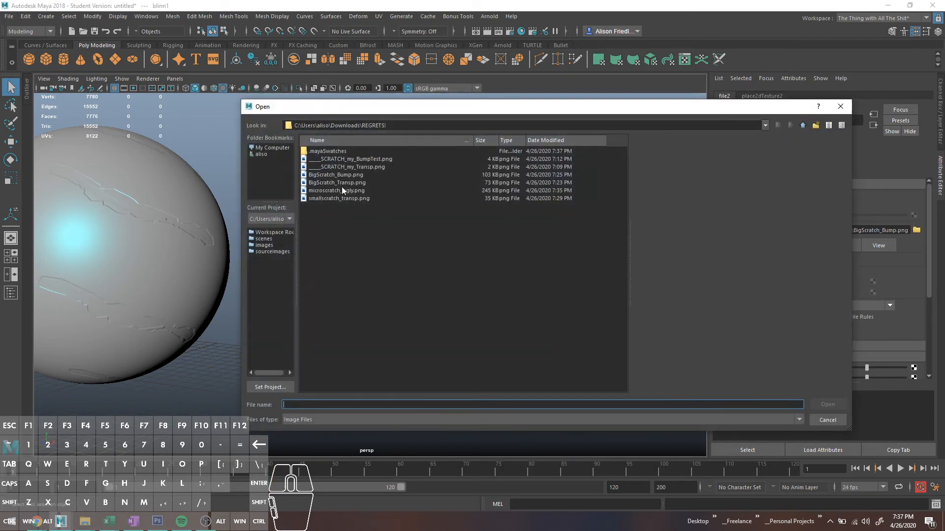
double_click(346, 184)
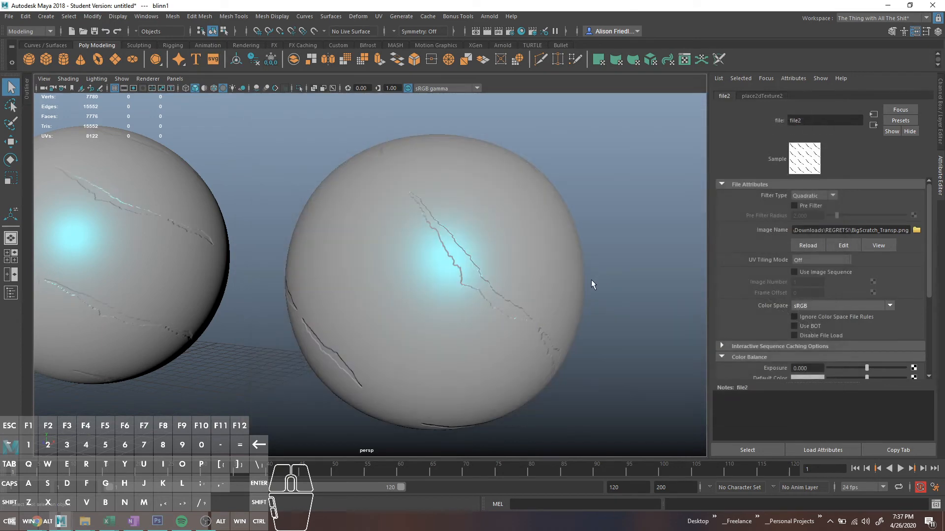
left_click_drag(584, 264, 574, 280, "alt")
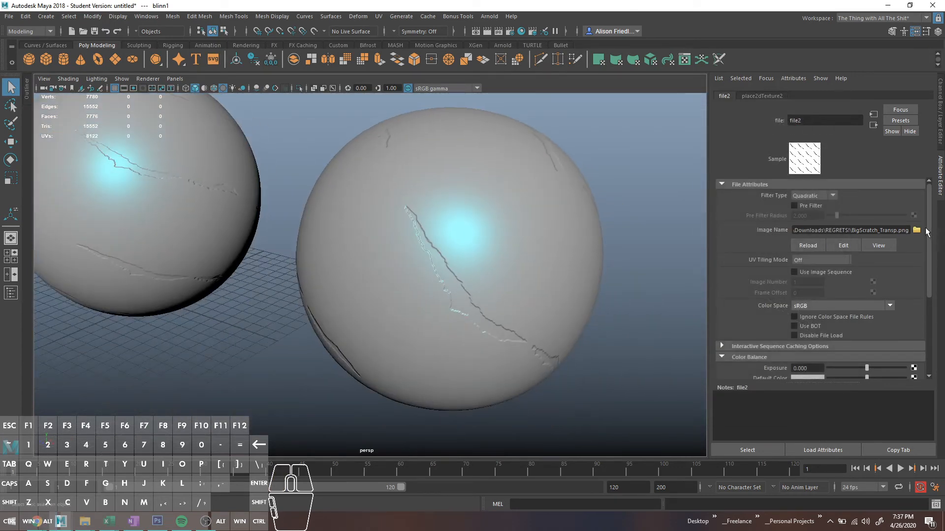
- Load smallscratch_transp.png as the bump texture's image and inspect the small scratches on the right sphere from several angles
left_click(916, 230)
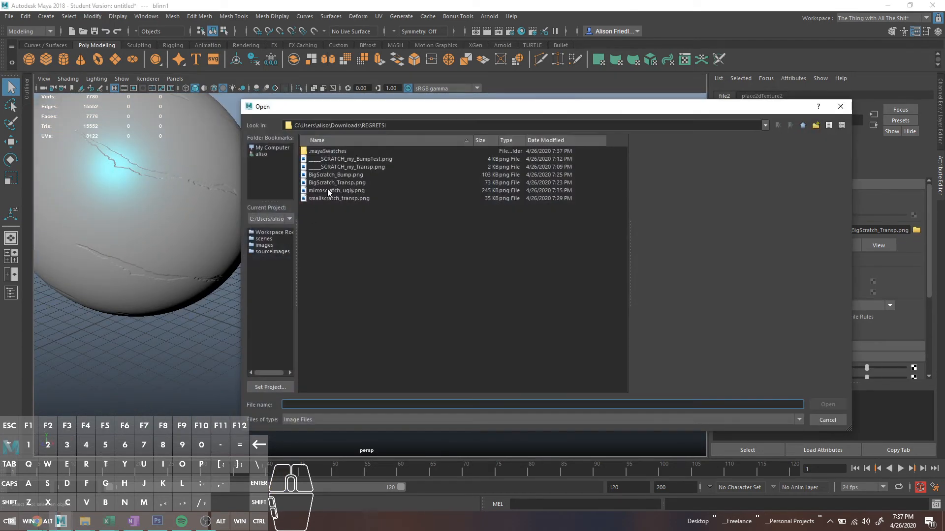
left_click(329, 192)
left_click(341, 198)
double_click(341, 198)
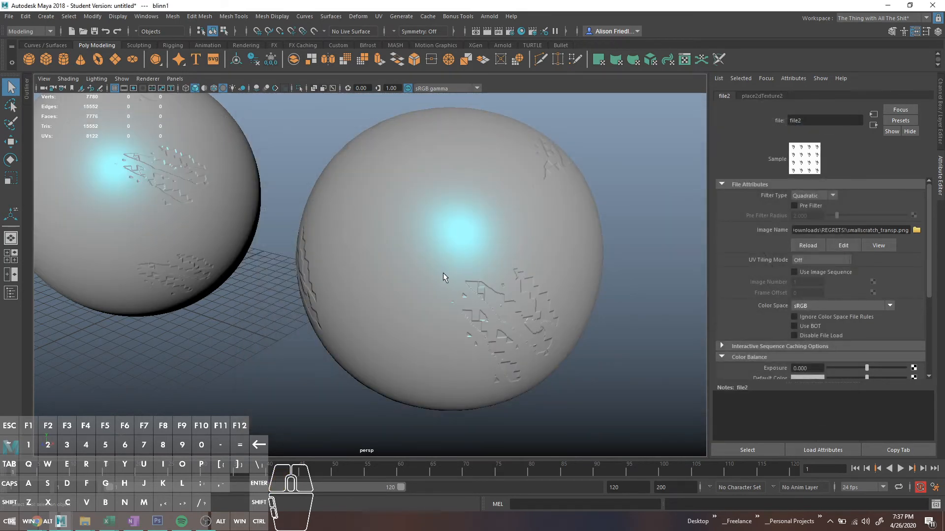
left_click_drag(443, 273, 401, 306, "alt")
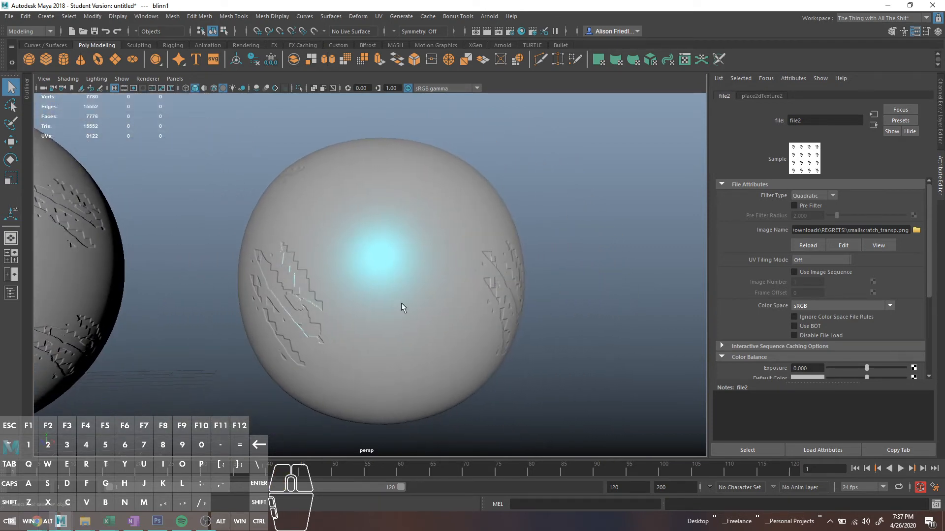
middle_click_drag(412, 306, 529, 309, "alt")
left_click_drag(529, 308, 446, 317, "alt")
- Switch to Photoshop and group Layer 4 with Layer 4 copy
left_click(153, 524)
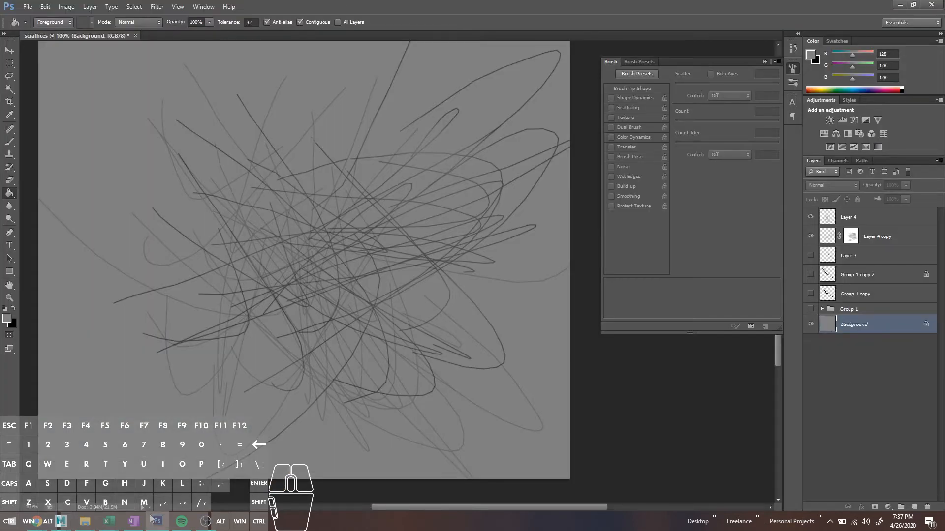
left_click(866, 217)
left_click(883, 237, "shift")
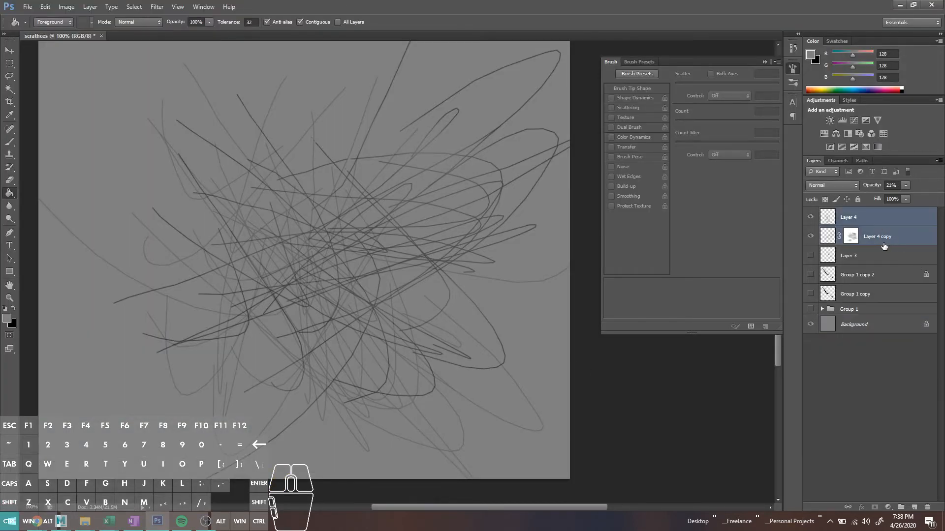
key("ctrl+g")
left_click(870, 214)
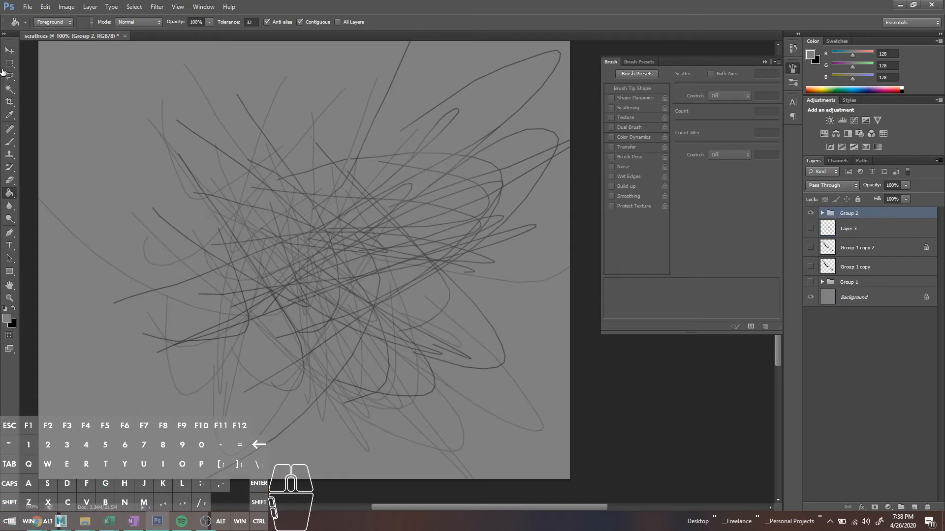
double_click(886, 213)
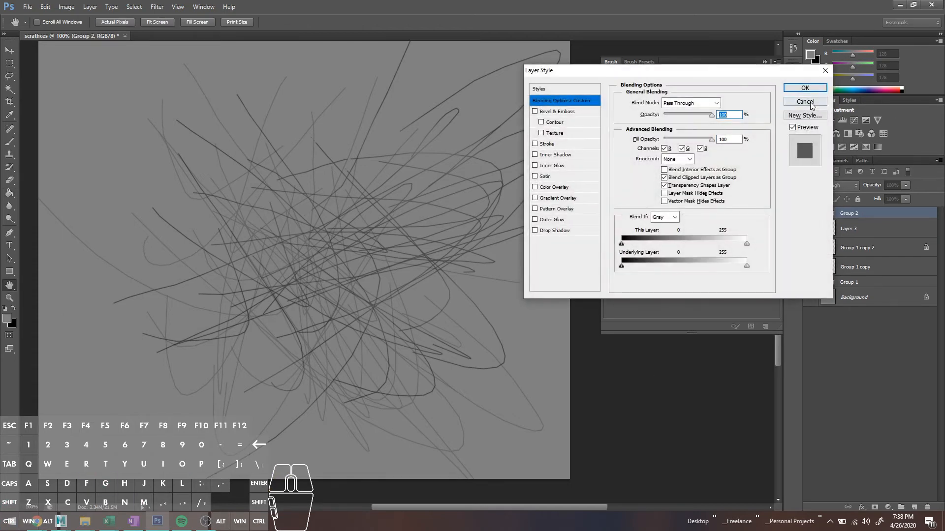
left_click(805, 102)
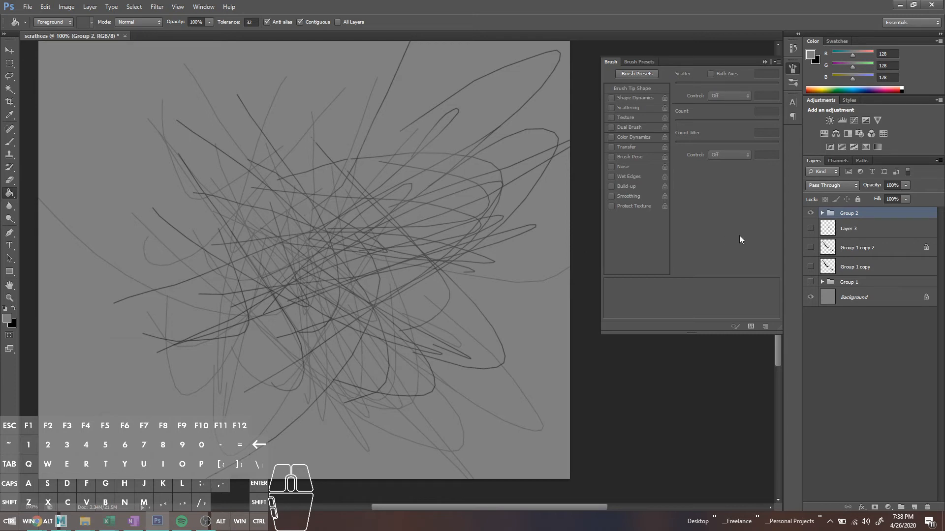
left_click(821, 213)
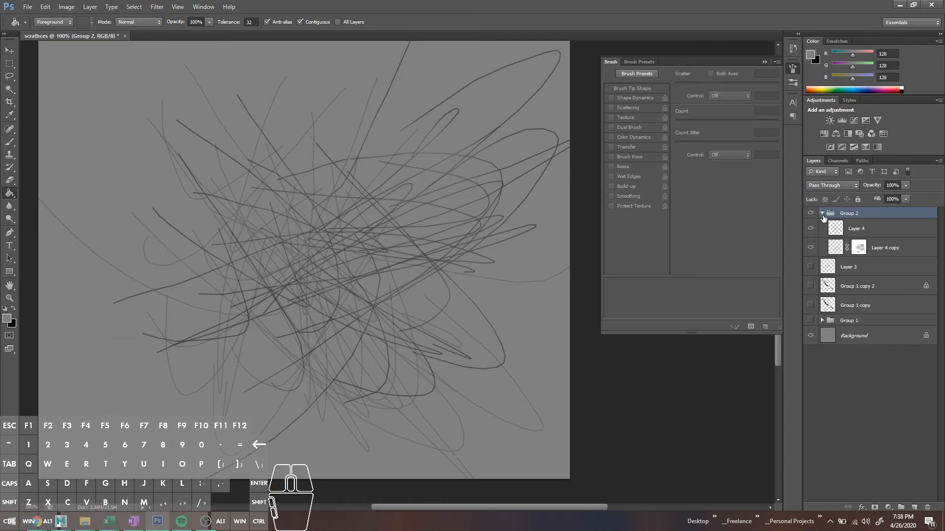
left_click(821, 213)
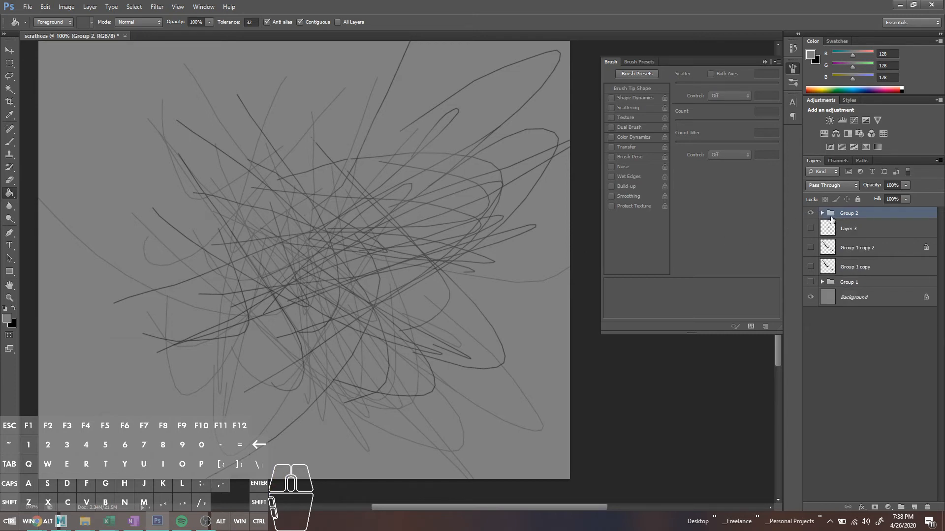
- Lower Group 2's opacity to 5% and check the faint microscratches at high and low magnification
left_click(906, 186)
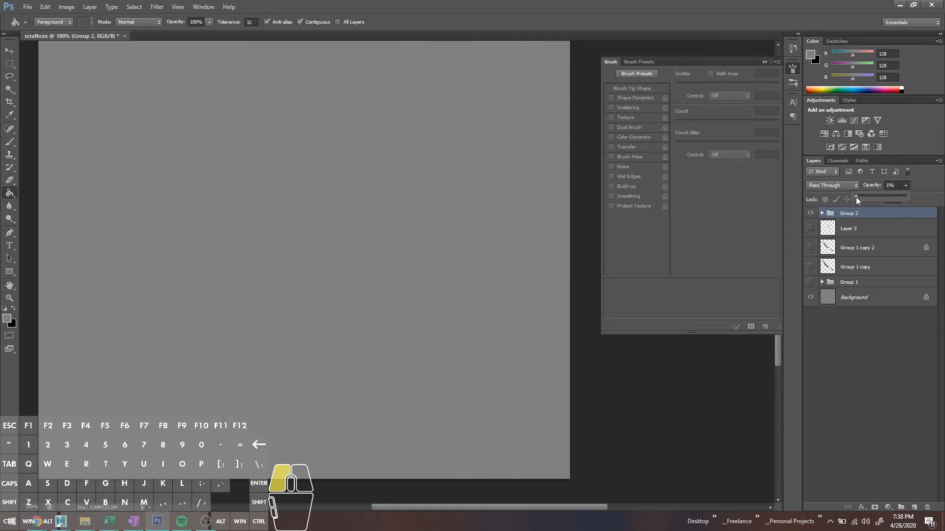
left_click_drag(857, 197, 860, 197)
left_click_drag(858, 197, 857, 197)
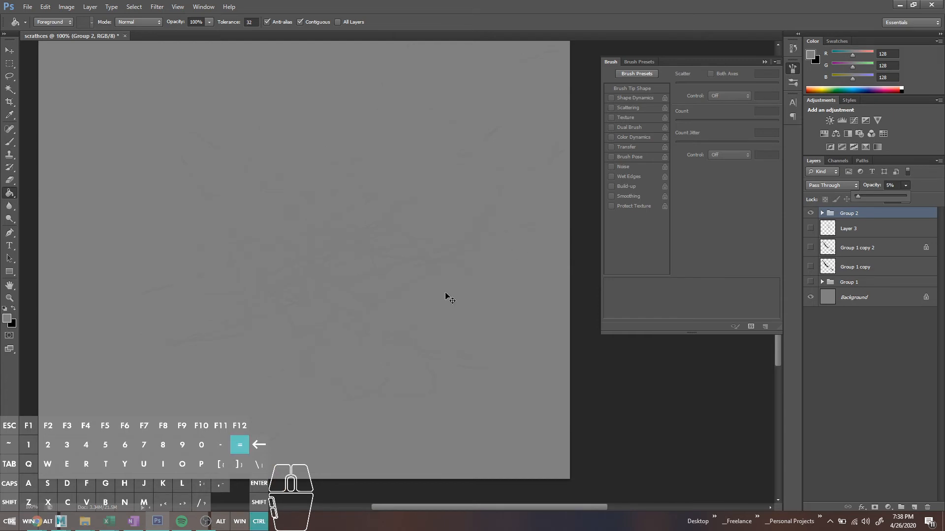
key("ctrl+equal")
key("ctrl+equal")
key("ctrl+equal")
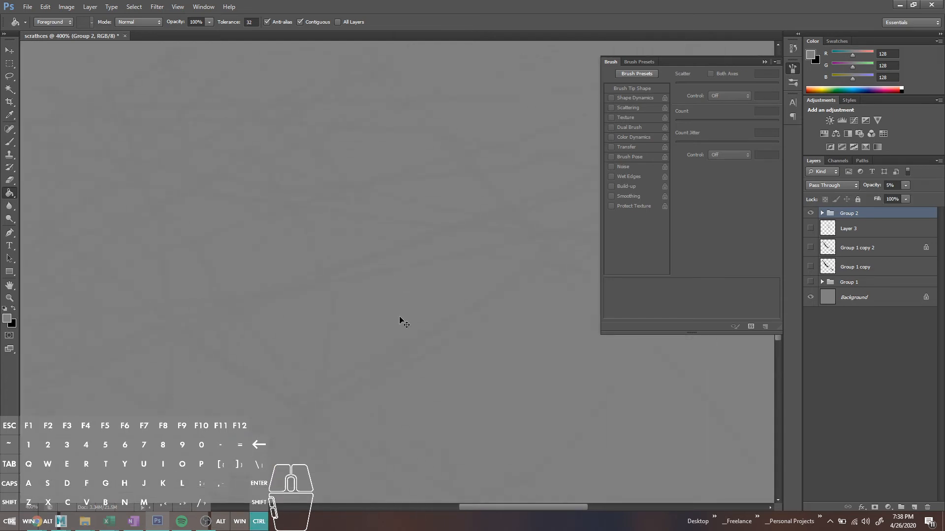
key("ctrl+minus")
key("ctrl+minus")
key("ctrl+minus")
key("ctrl+minus")
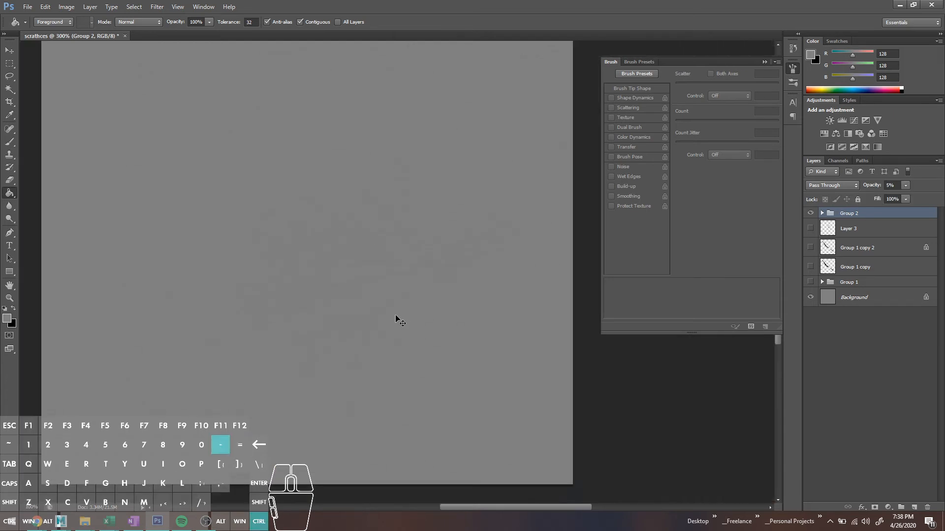
- Make the Group 1 copy 2 and Layer 3 scratches visible
left_click(811, 248)
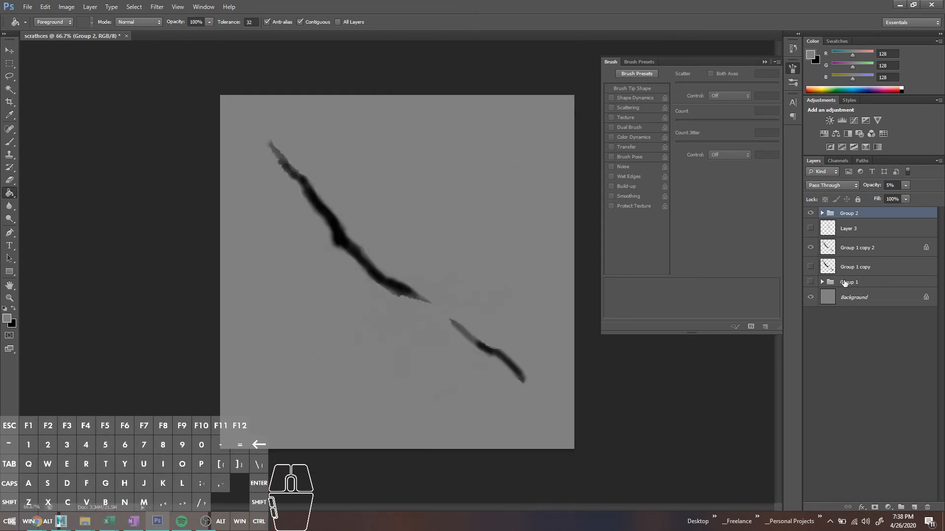
left_click(810, 229)
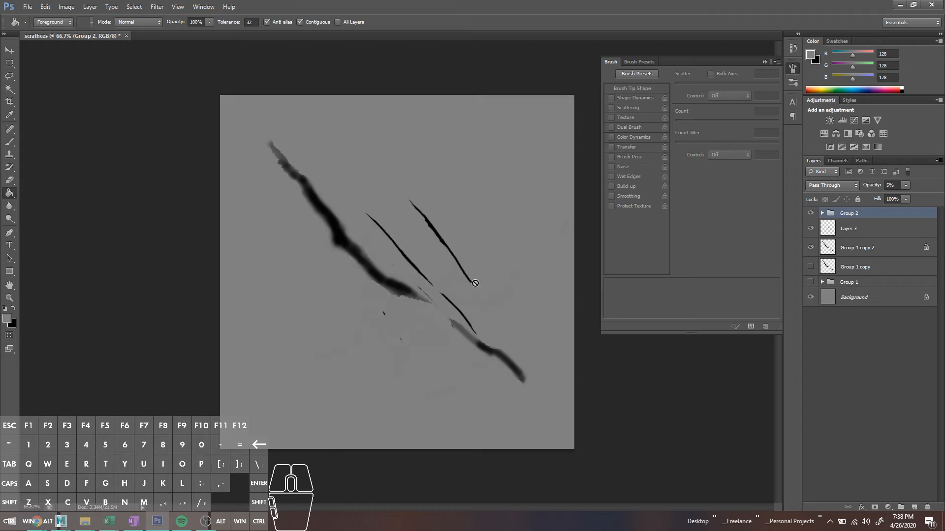
- Try repositioning the scratches of Group 2 and Layer 3, and undo the moves together with Group 2's opacity change
key("v")
mouse_move(395, 240)
left_mouse_down()
mouse_move(447, 217)
mouse_move(469, 220)
mouse_move(453, 227)
mouse_move(464, 210)
left_mouse_up()
left_click(834, 229)
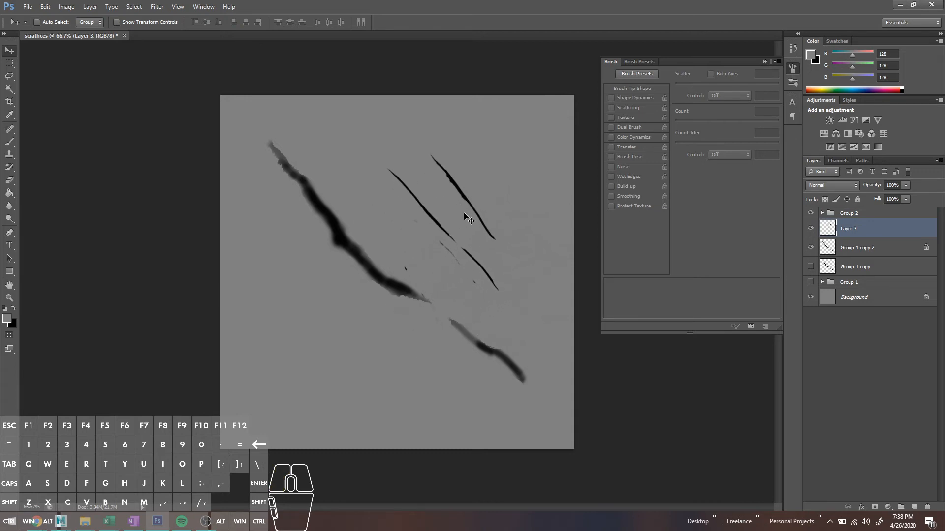
key("ctrl+equal")
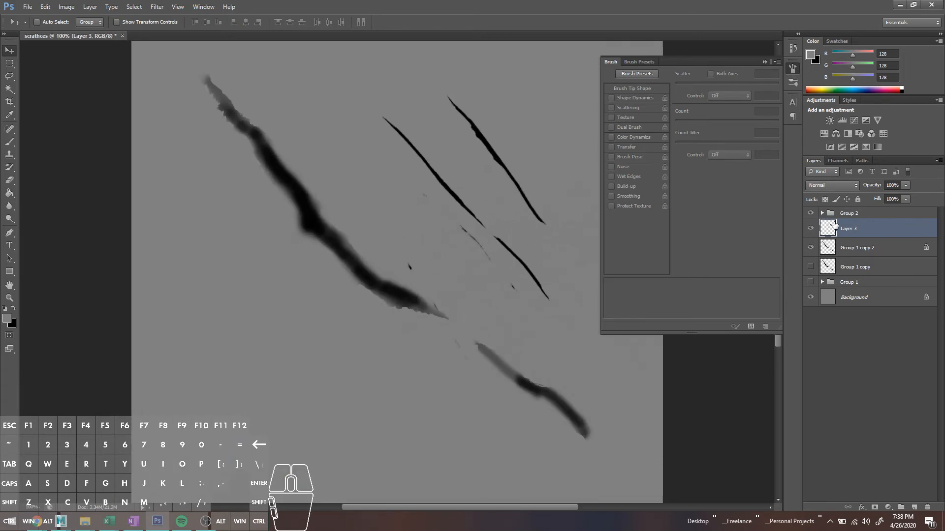
key("ctrl+alt+z")
left_click(830, 215)
key("ctrl+alt+z")
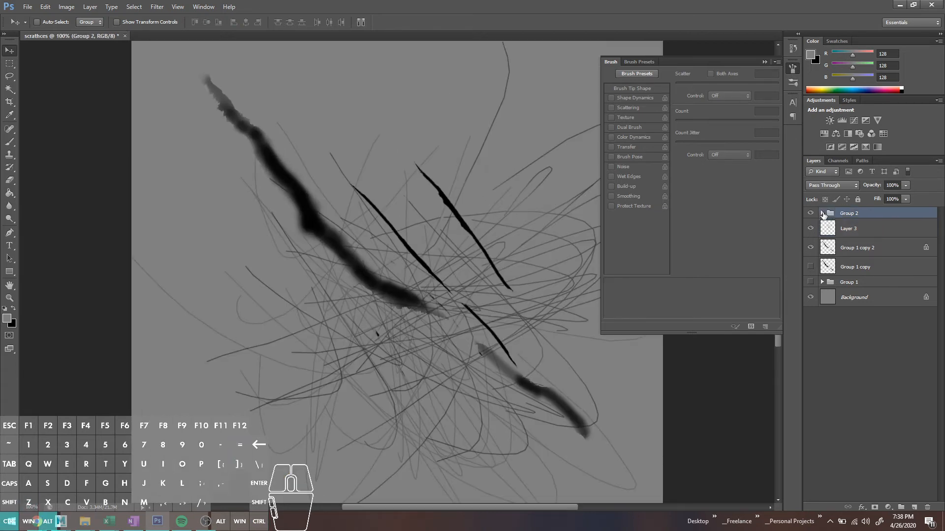
- Set Group 2's opacity to 6% and move the Layer 3 scratches upward and slightly right, away from the big scratch
left_click(905, 185)
left_click_drag(894, 195, 860, 198)
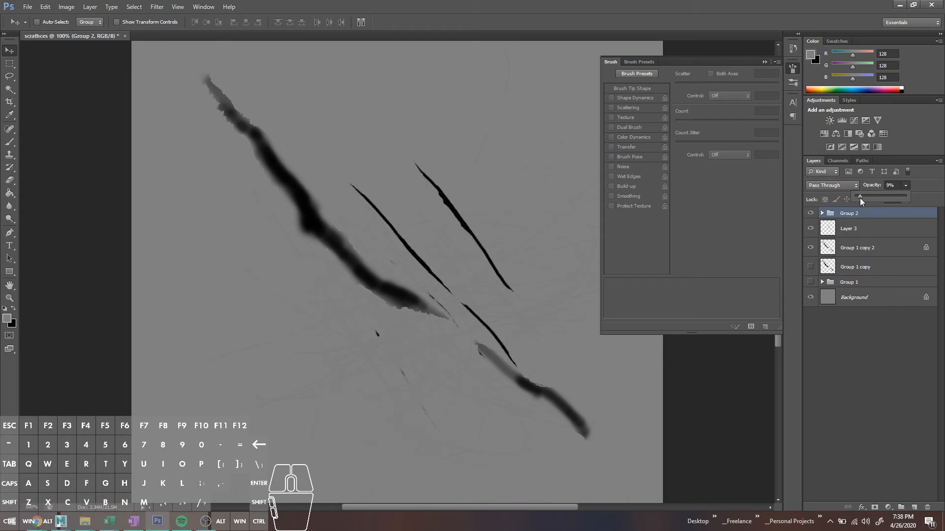
left_click(858, 198)
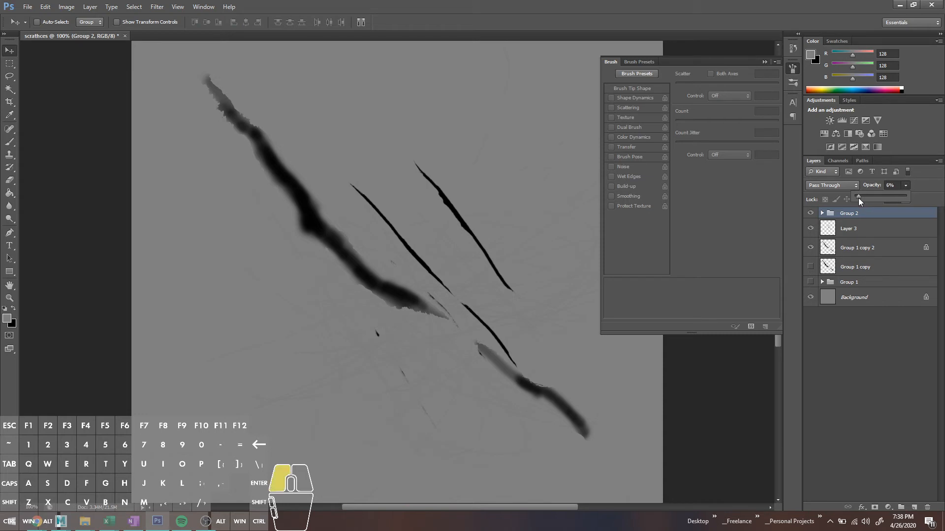
left_click(850, 229)
left_click_drag(483, 256, 499, 198)
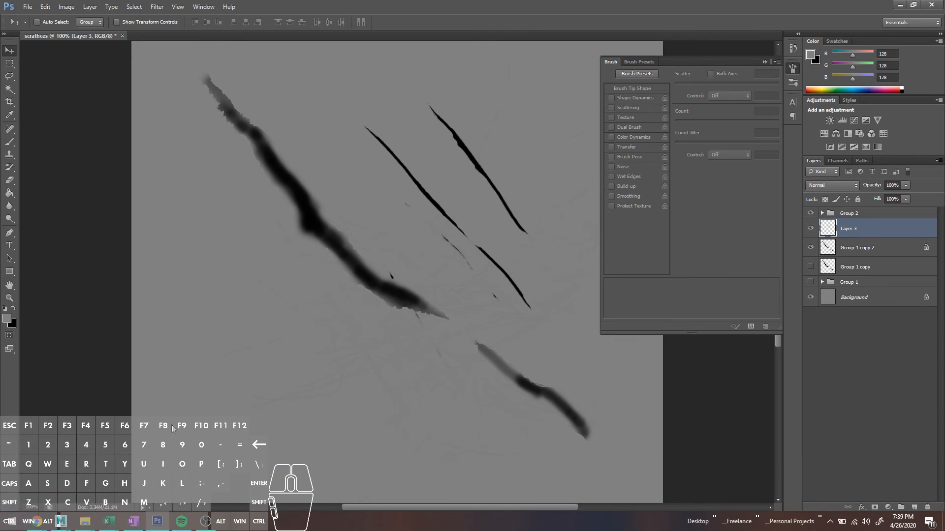
- Save the combined scratches as a PNG copy named scratchcombio.png in the REGRETS! folder
key("ctrl+shift+s")
type("scratchcombio")
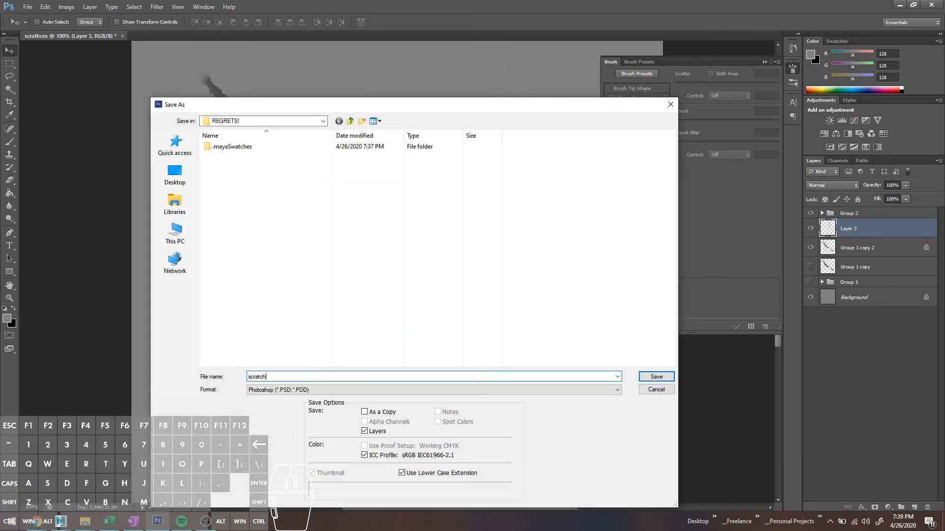
left_click(304, 391)
left_click(512, 501)
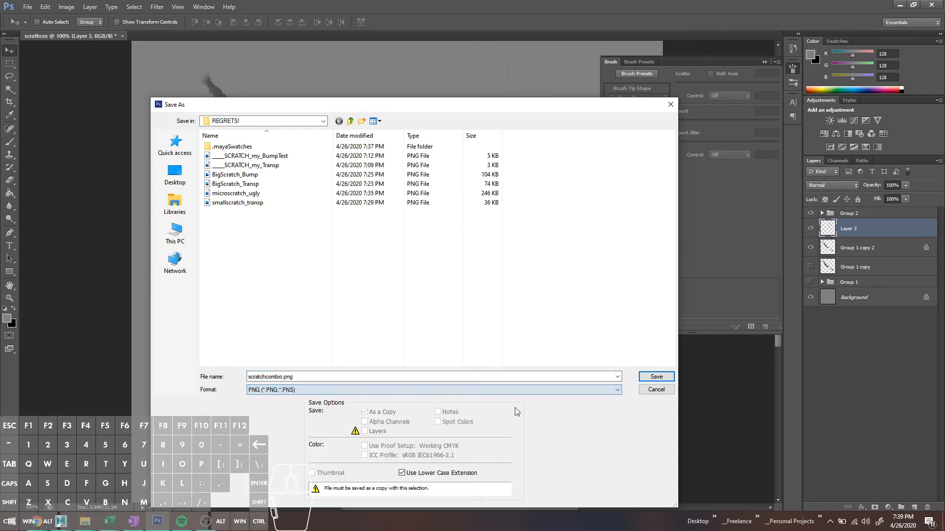
left_click(656, 377)
key("Return")
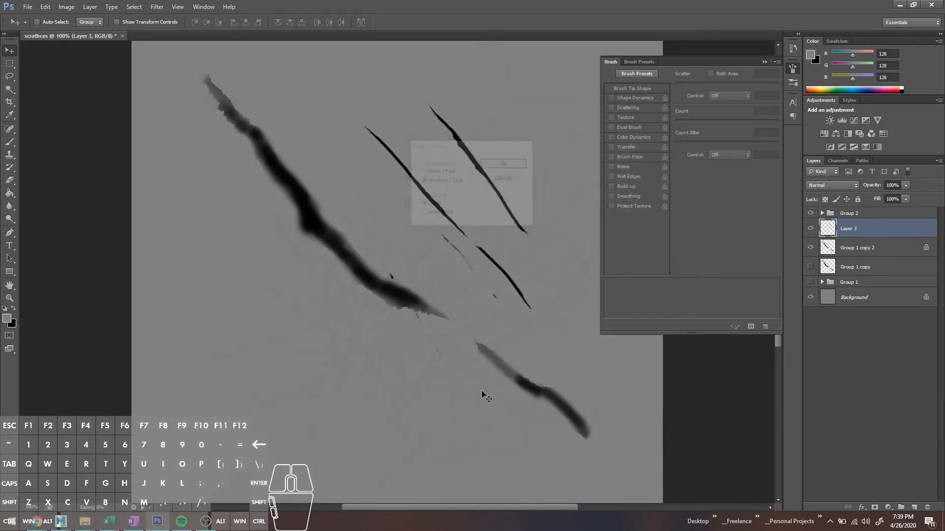
- Switch to Maya and load scratchcombio.png as the image of the bump texture on the right sphere's blinn1 material
left_click(61, 521)
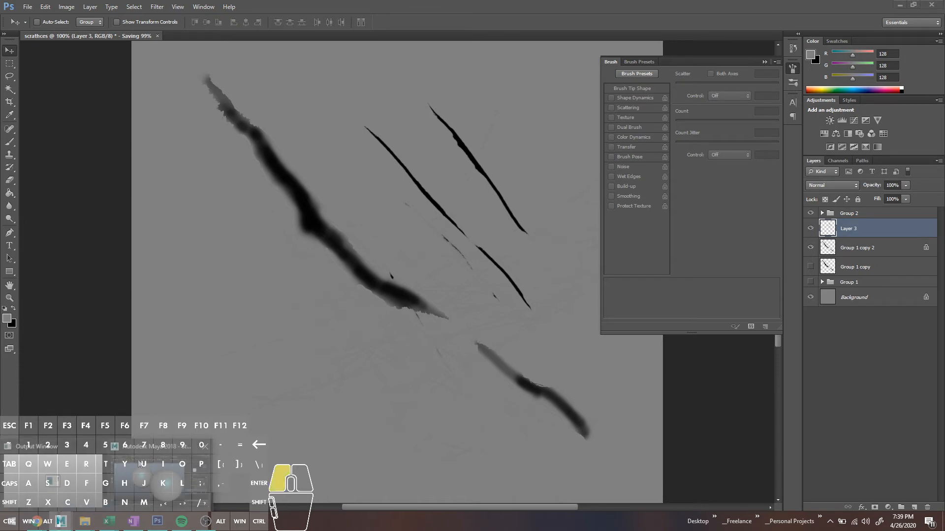
left_click(500, 279)
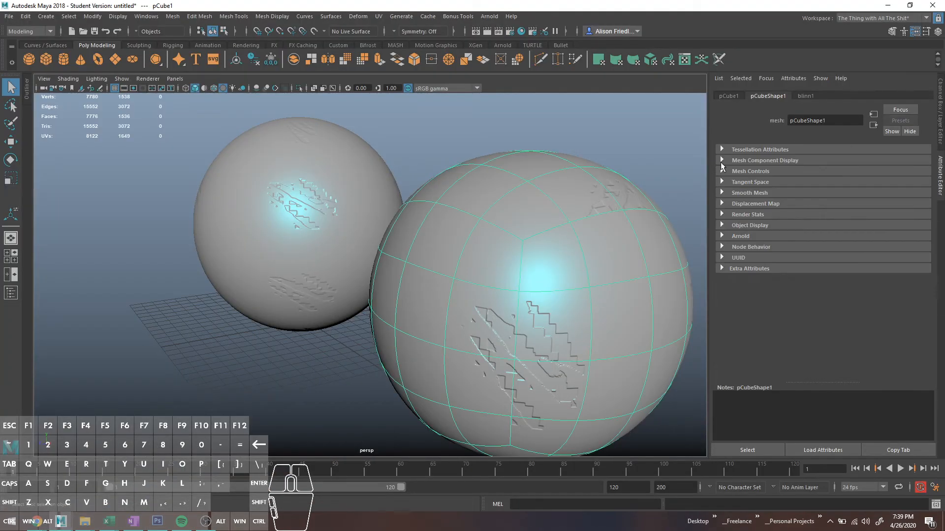
left_click(807, 96)
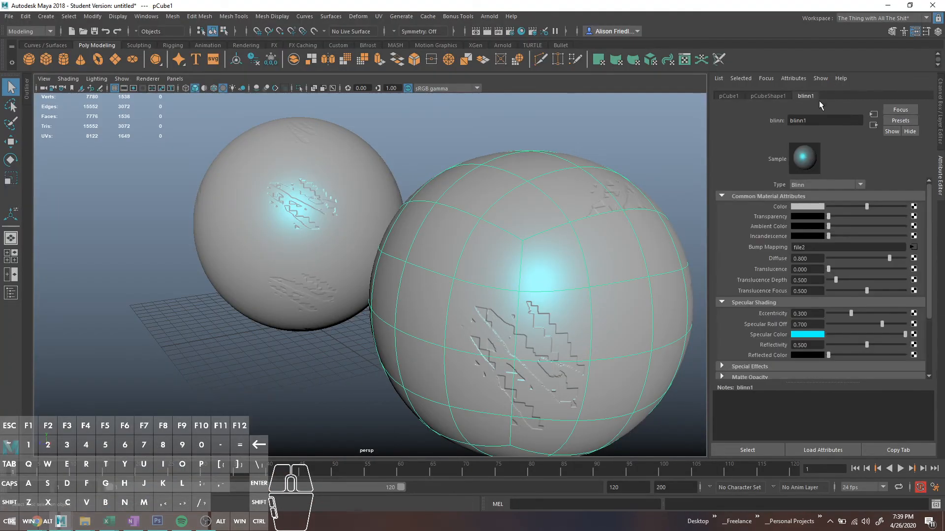
left_click(913, 247)
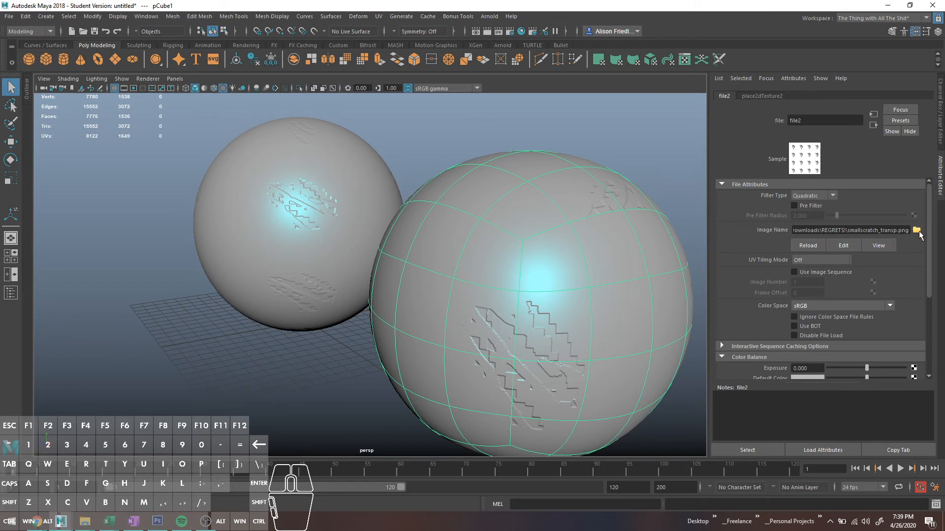
left_click(916, 230)
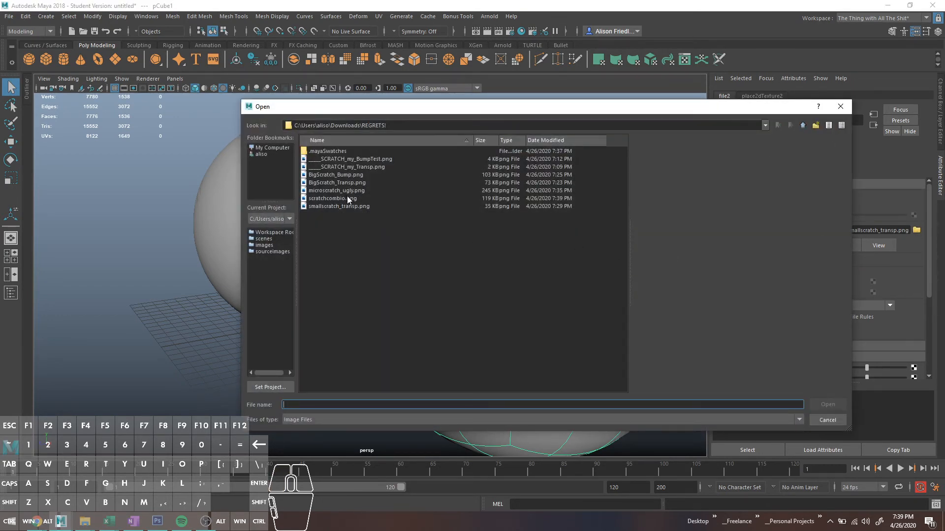
double_click(340, 198)
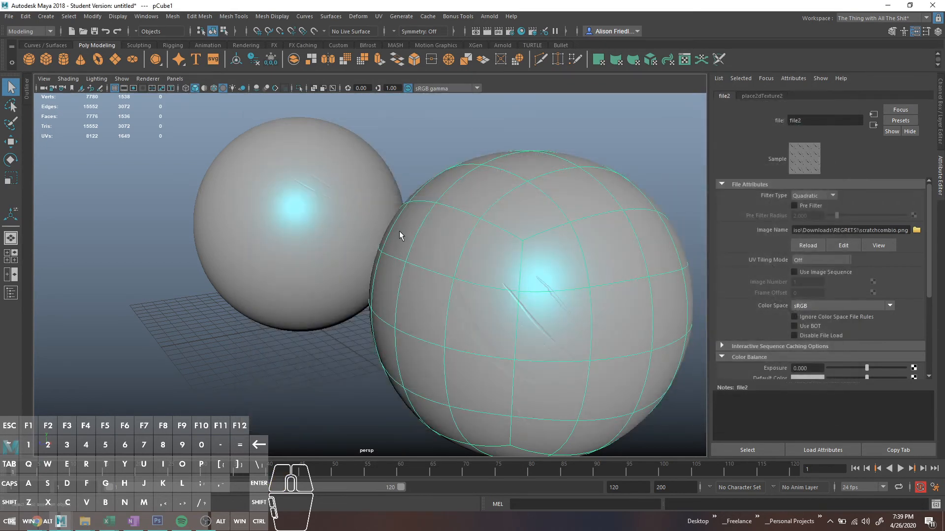
- Deselect the sphere and examine how the combined scratches catch the specular highlight from several angles and up close
left_click_drag(400, 235, 451, 240, "alt")
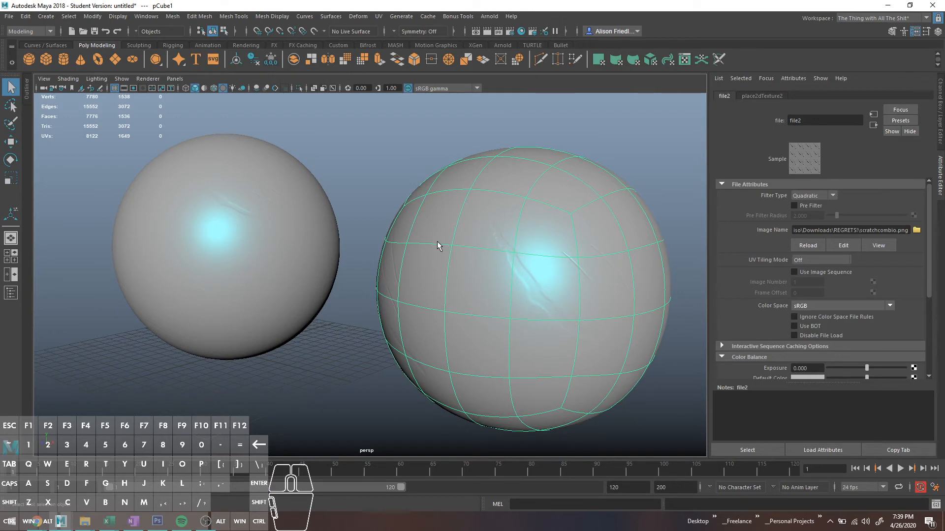
left_click_drag(431, 246, 610, 338, "alt")
scroll(540, 204, "up", 1)
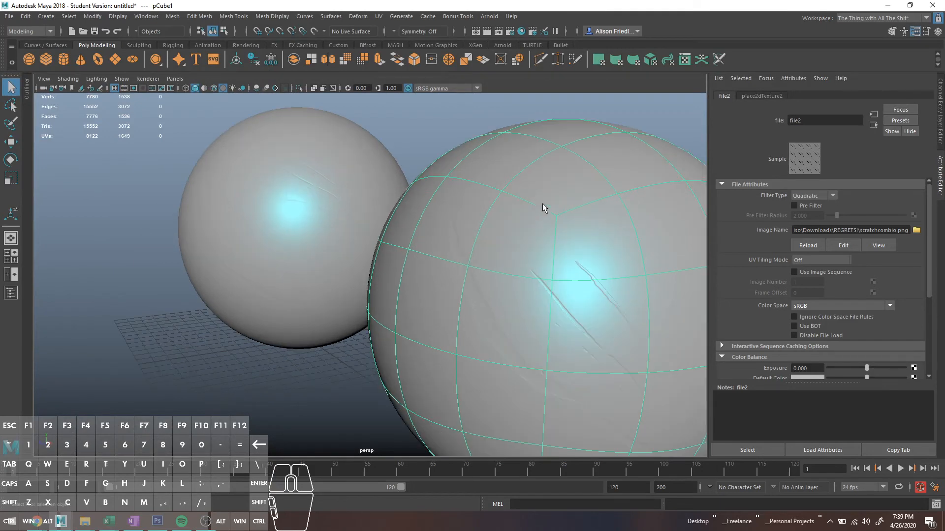
left_click(653, 144)
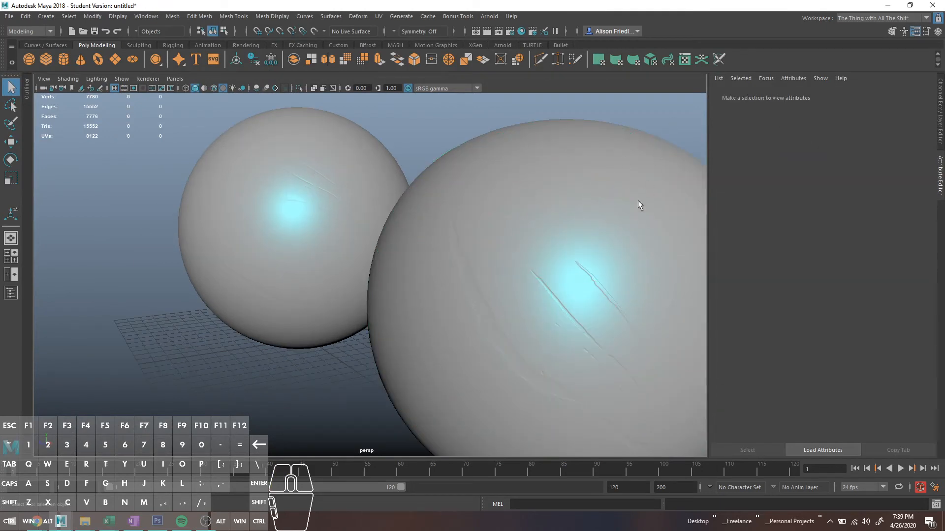
scroll(539, 258, "down", 2)
mouse_move(540, 259)
left_mouse_down("alt")
mouse_move(519, 213)
mouse_move(542, 243)
mouse_move(538, 221)
mouse_move(564, 281)
mouse_move(541, 270)
left_mouse_up("alt")
scroll(552, 278, "up", 3, "alt")
middle_click_drag(546, 273, 468, 274, "alt")
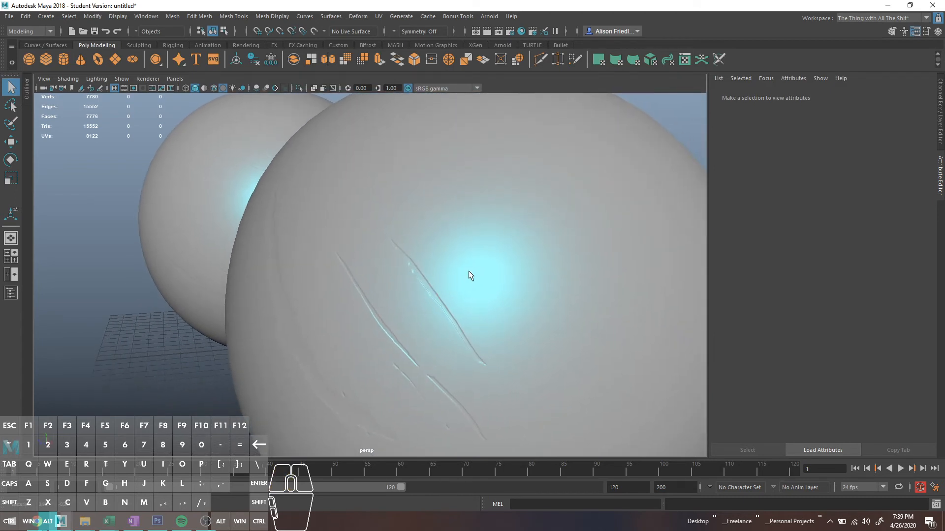
- Switch to Photoshop and set the opacity of Group 2, the micro scratches, to 12%
left_click_drag(544, 286, 533, 276, "alt")
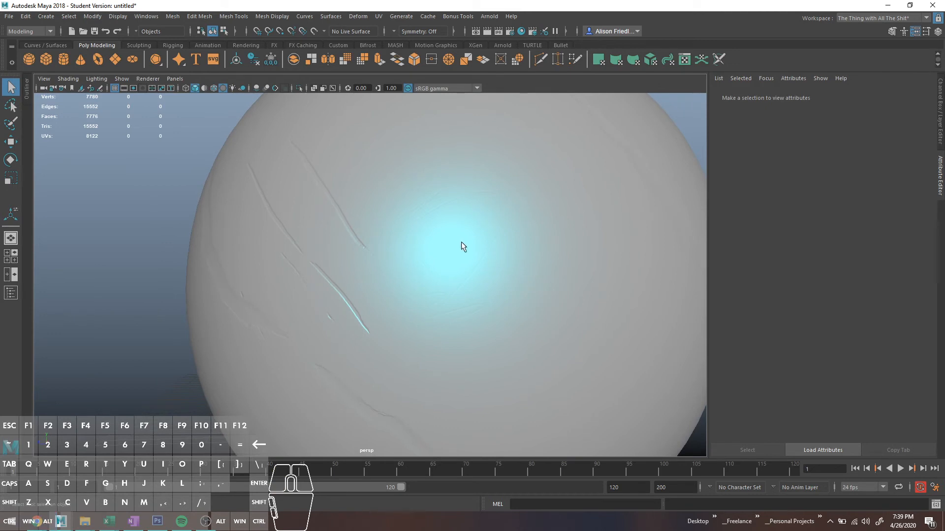
left_click(157, 520)
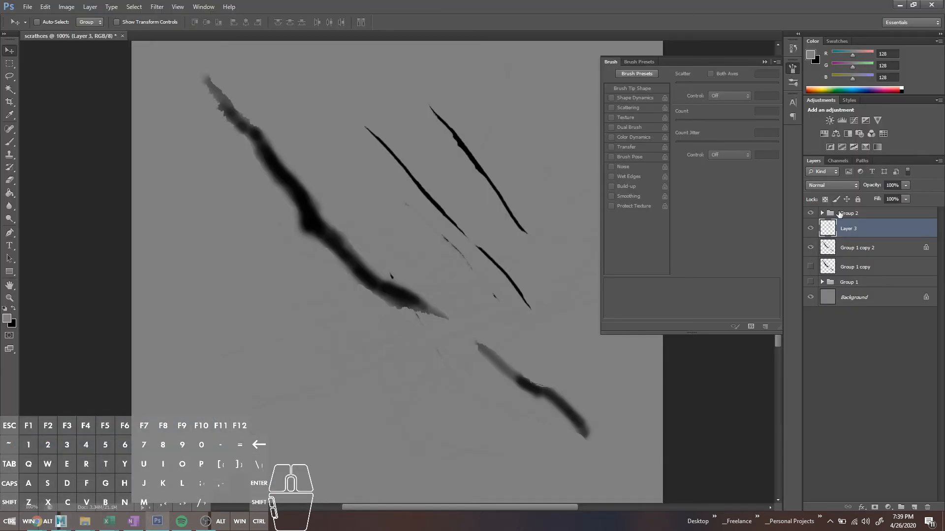
left_click(882, 213)
left_click_drag(897, 186, 875, 187)
type("12")
key("Return")
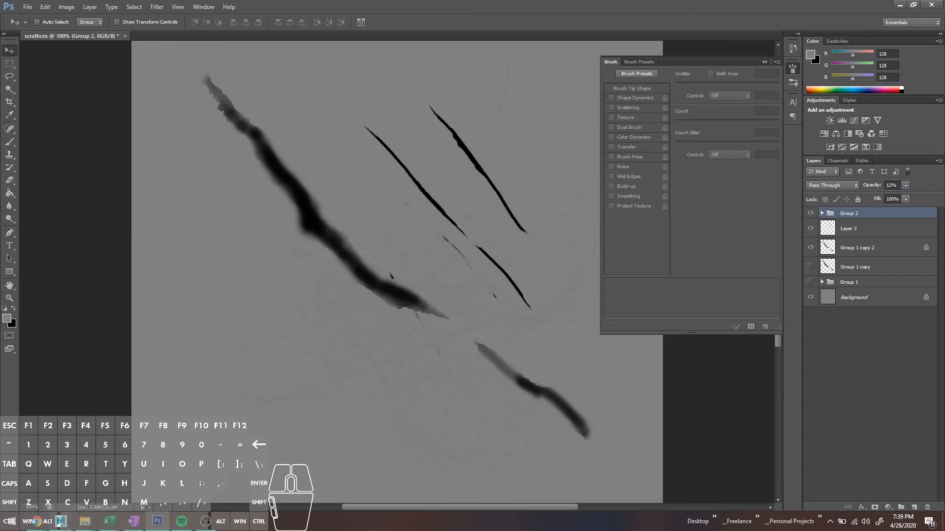
- Switch to Maya and examine the big and small scratches around the highlight on the right sphere
key("alt+Tab")
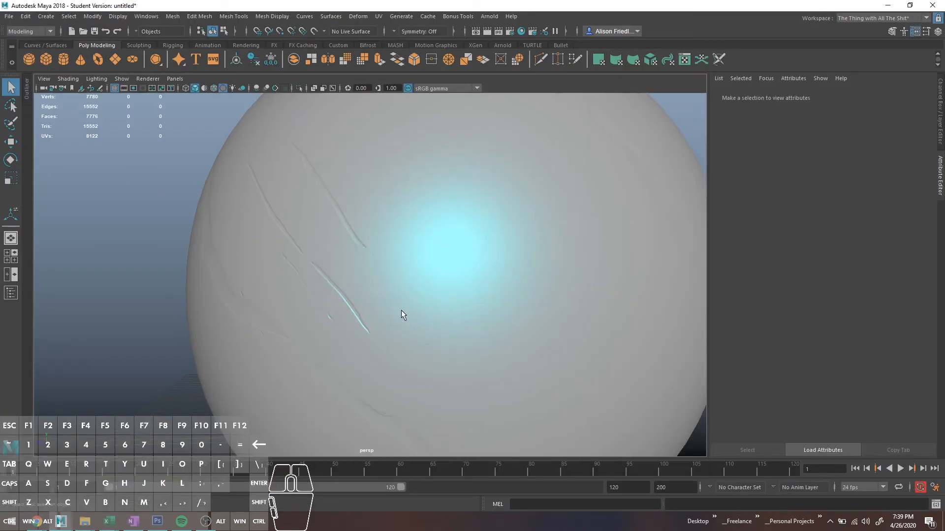
left_click_drag(401, 310, 448, 287, "alt")
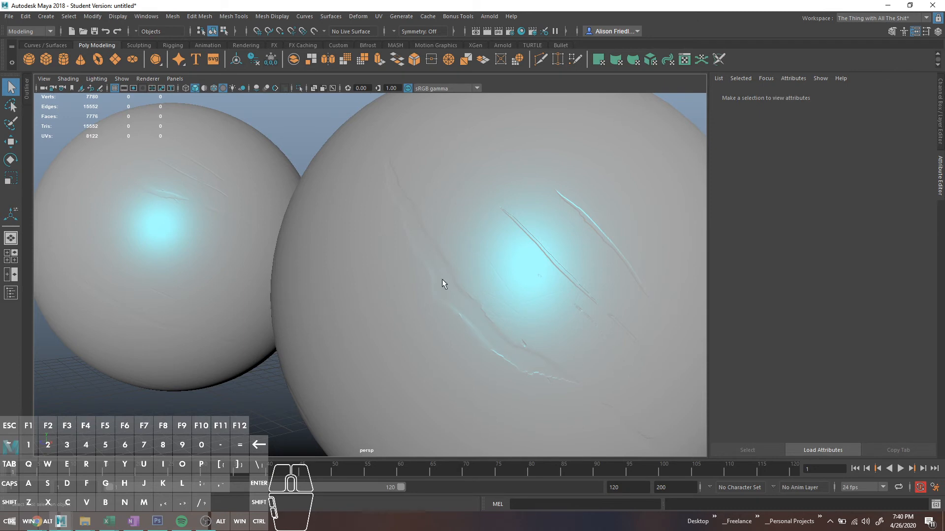
left_click_drag(498, 331, 535, 369, "alt")
middle_click_drag(536, 369, 536, 369, "alt")
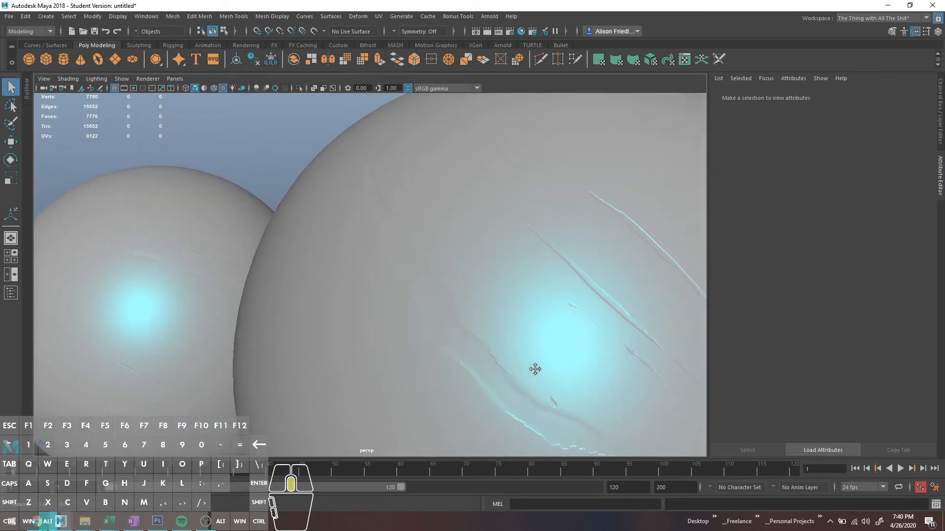
- Switch to Photoshop, sample the dark core of the big scratch with the Eyedropper and inspect its colour values
left_click(154, 519)
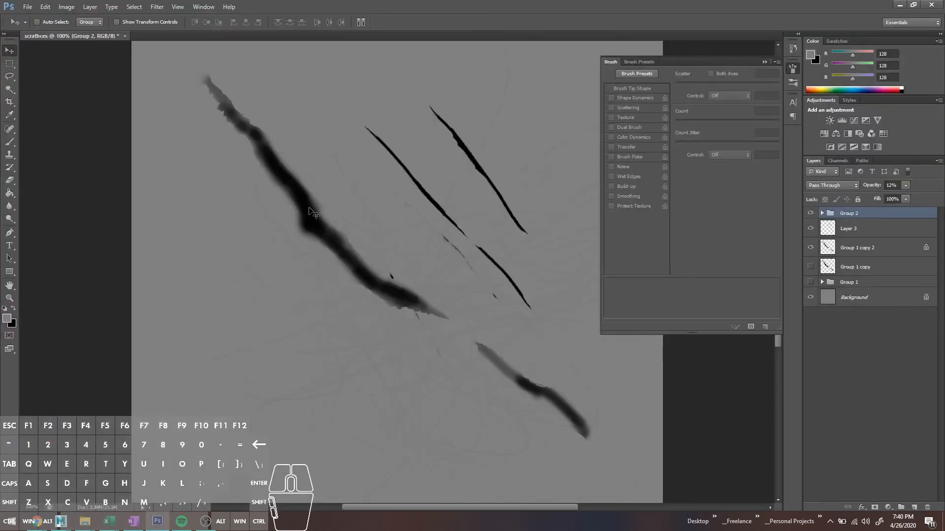
key("i")
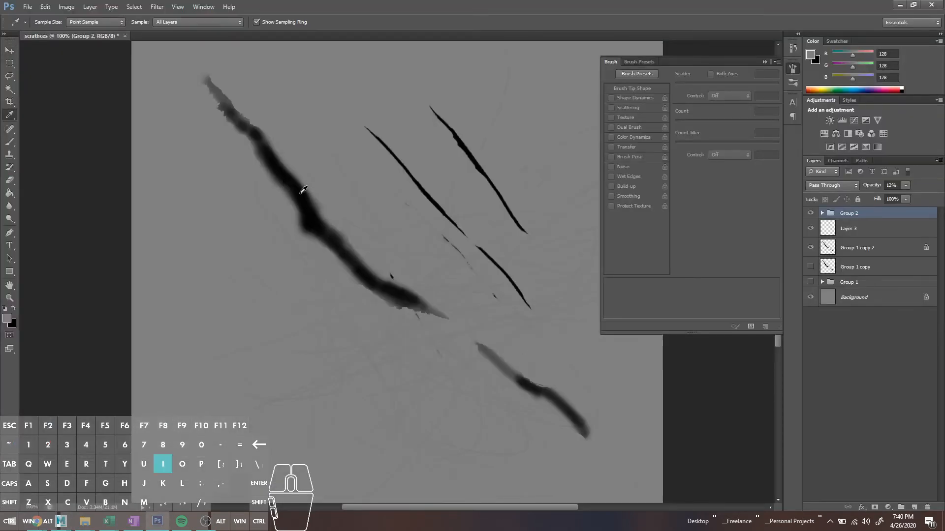
left_click(300, 193)
left_click(7, 319)
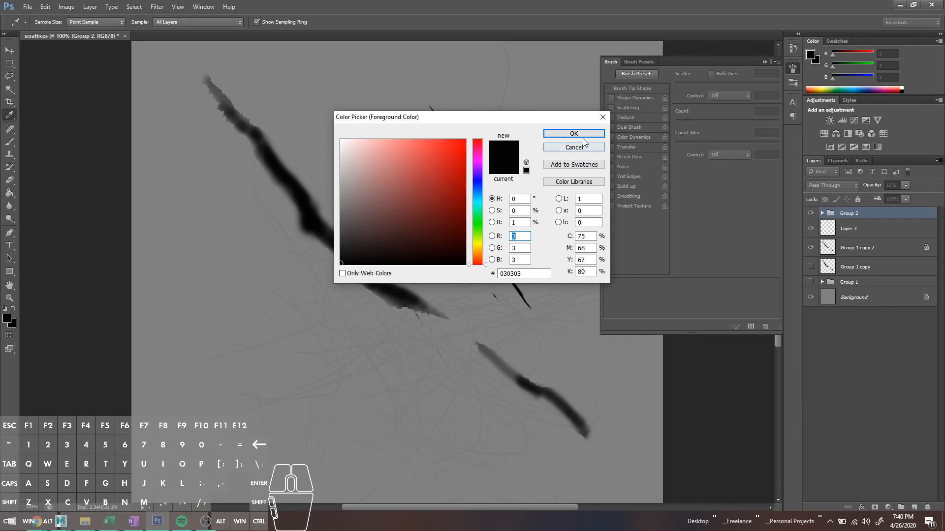
left_click(563, 147)
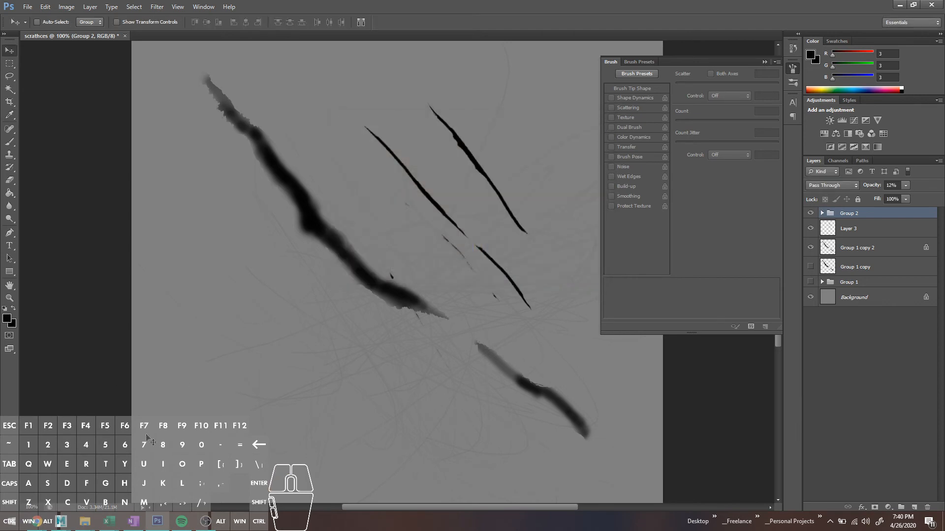
- Switch to Maya and examine how deep the big and small scratches look in the highlight, from several angles and up close
left_click(61, 521)
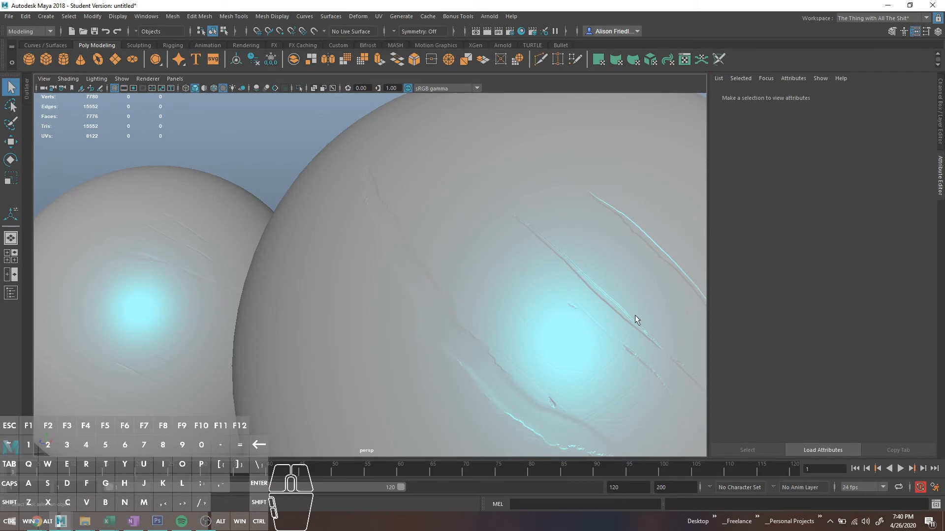
left_click_drag(609, 298, 551, 280, "alt")
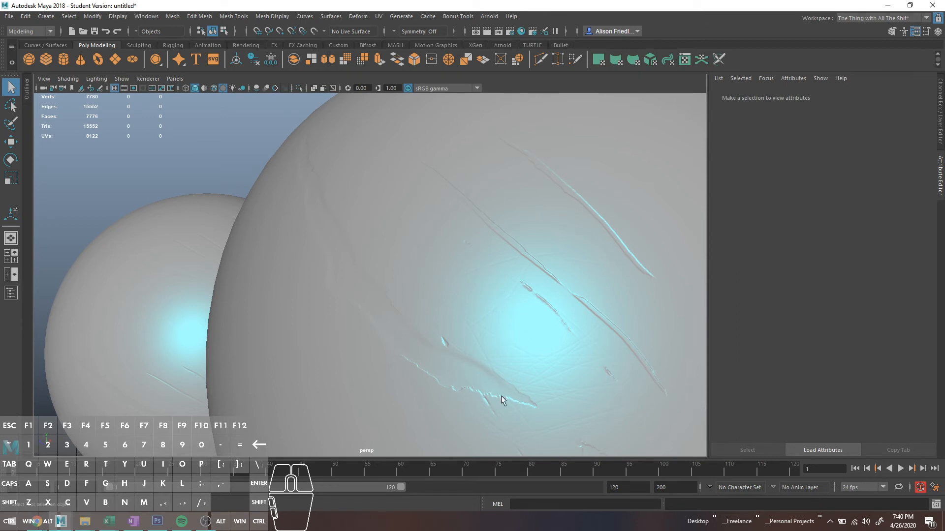
left_click_drag(488, 379, 514, 377, "alt")
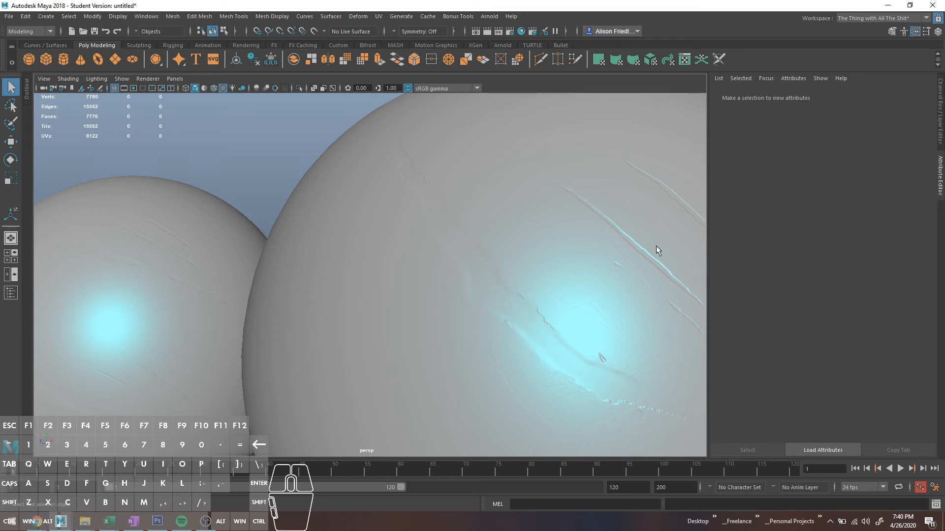
left_click_drag(656, 246, 656, 264, "alt")
middle_click_drag(656, 264, 522, 241, "alt")
scroll(341, 296, "up", 5, "alt")
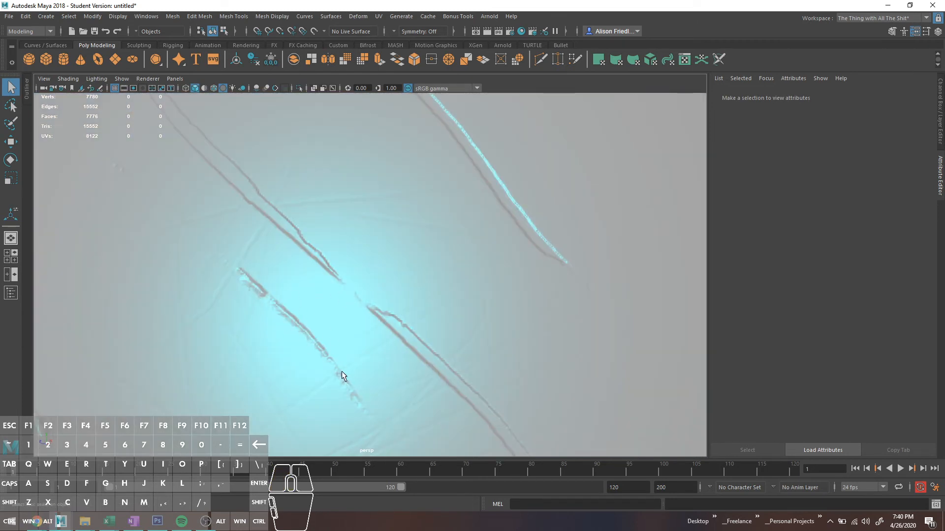
scroll(334, 339, "down", 5)
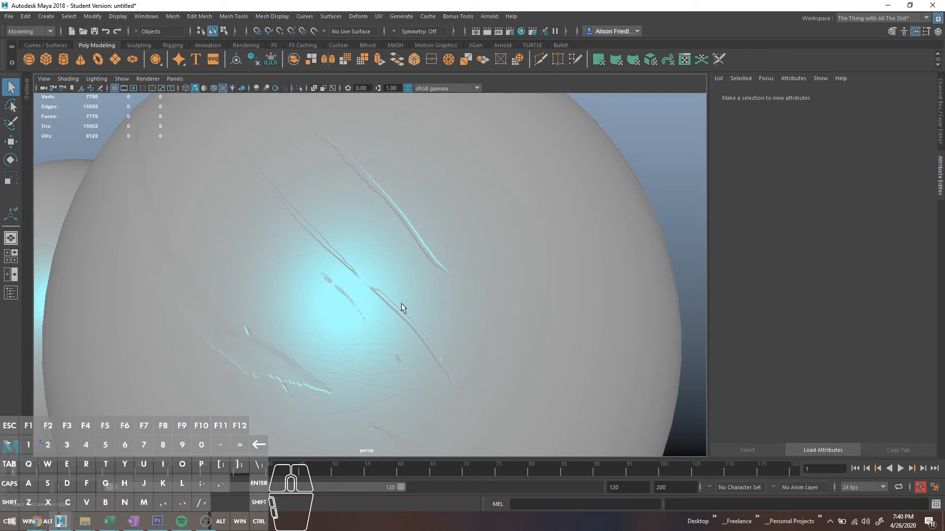
left_click_drag(400, 303, 447, 312, "alt")
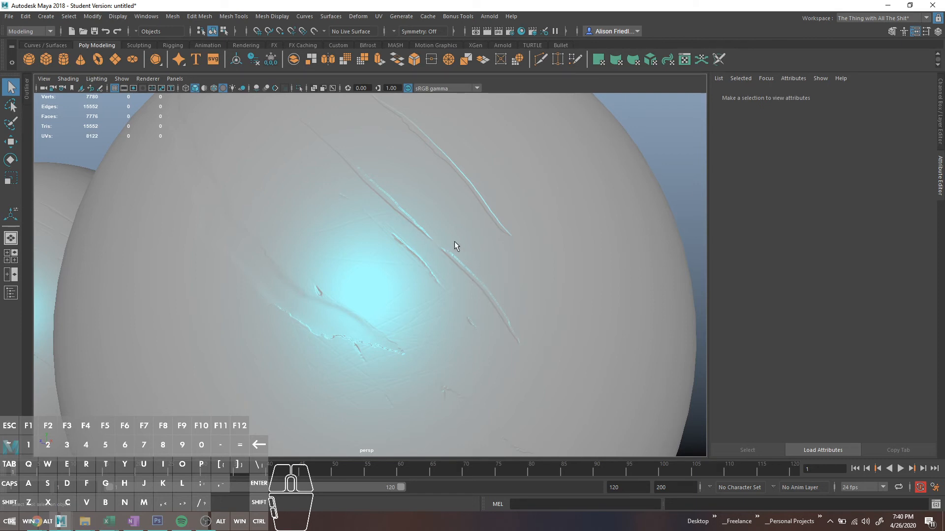
left_click_drag(454, 242, 459, 243, "alt")
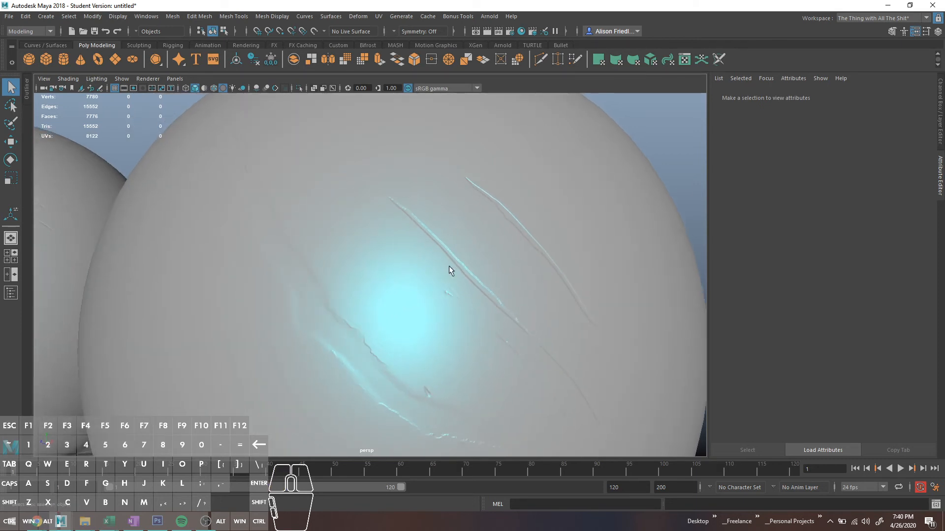
- Switch to Photoshop, select the Group 1 copy 2 layer and set the brush colour to a grey of 40% brightness
left_click(158, 522)
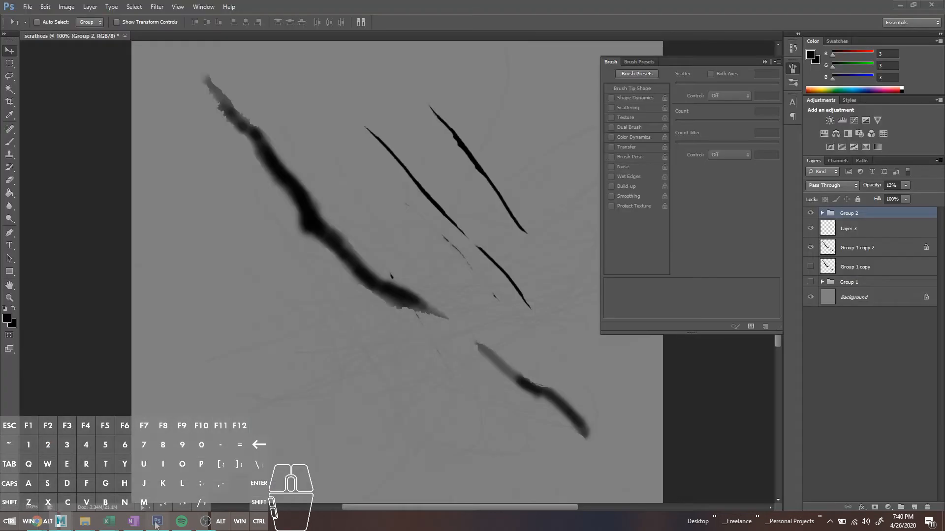
left_click(851, 248)
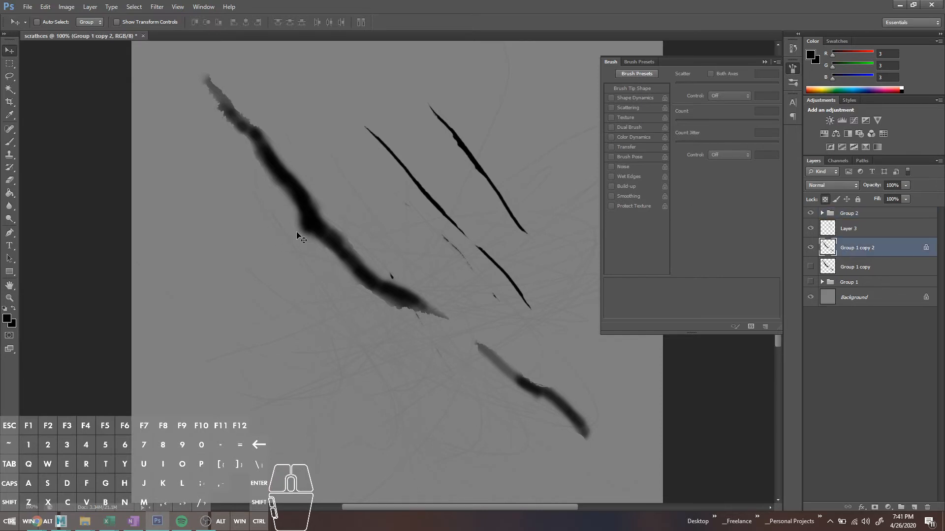
key("b")
key("i")
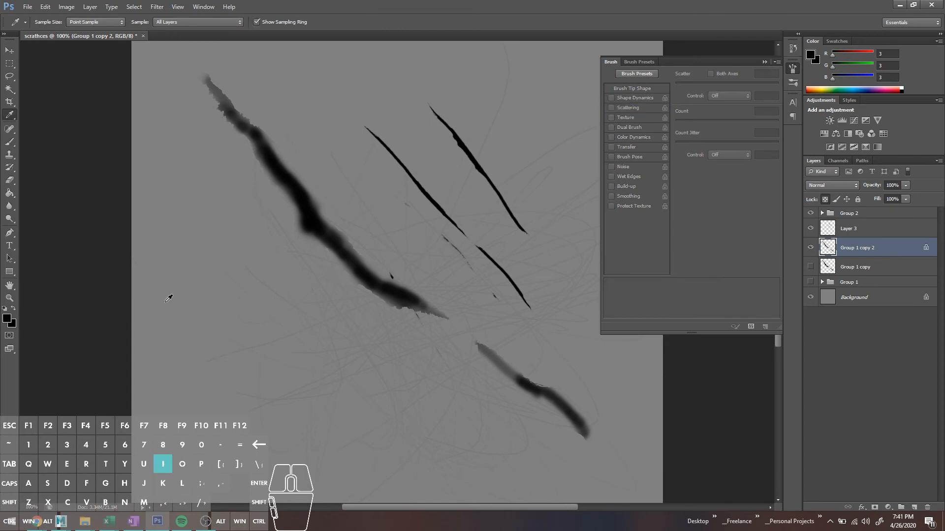
left_click(177, 310)
key("b")
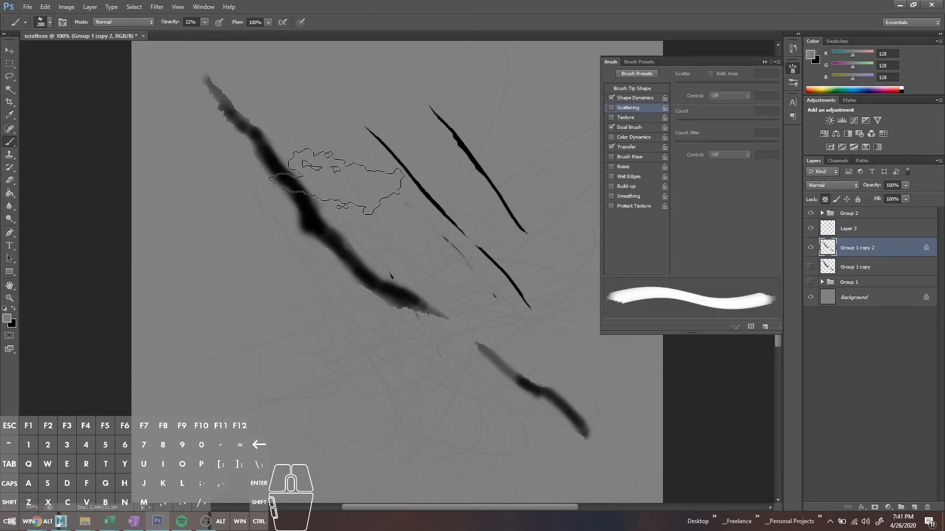
left_click_drag(362, 195, 376, 211)
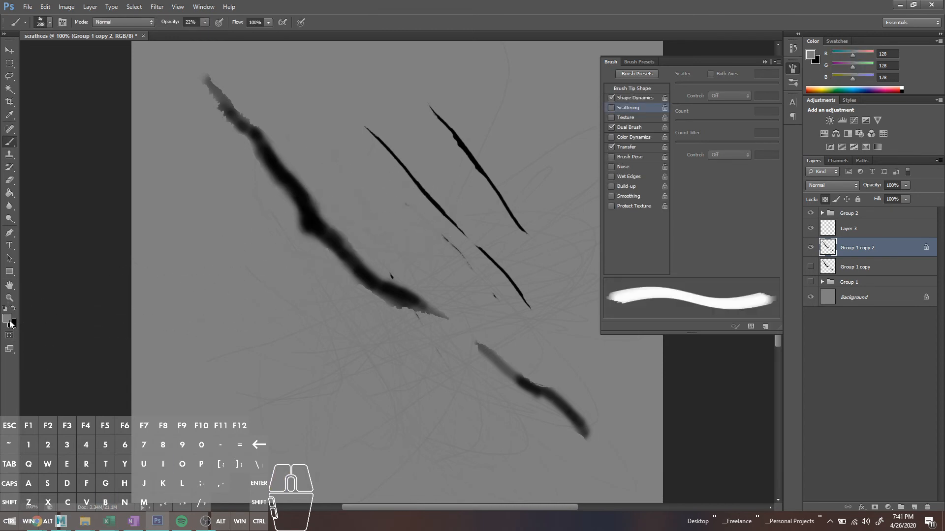
left_click(7, 318)
left_click(520, 222)
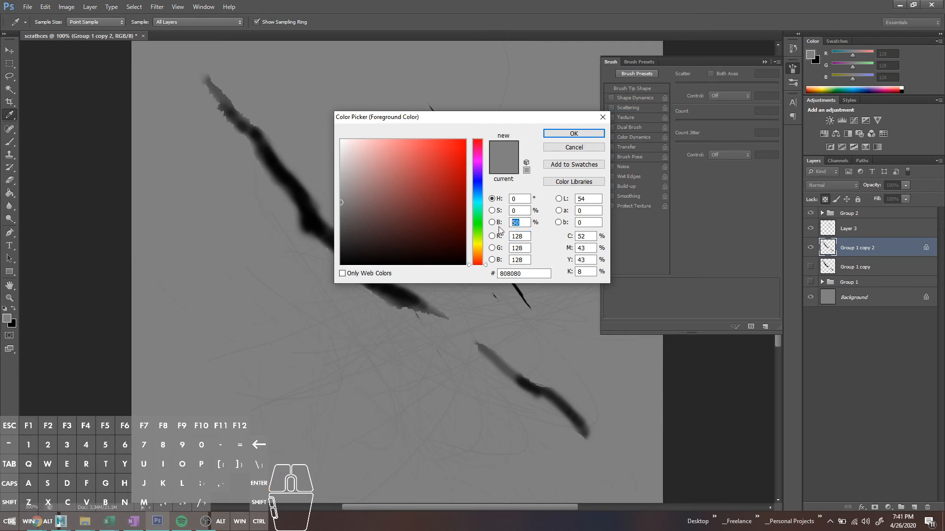
type("40")
left_click(574, 134)
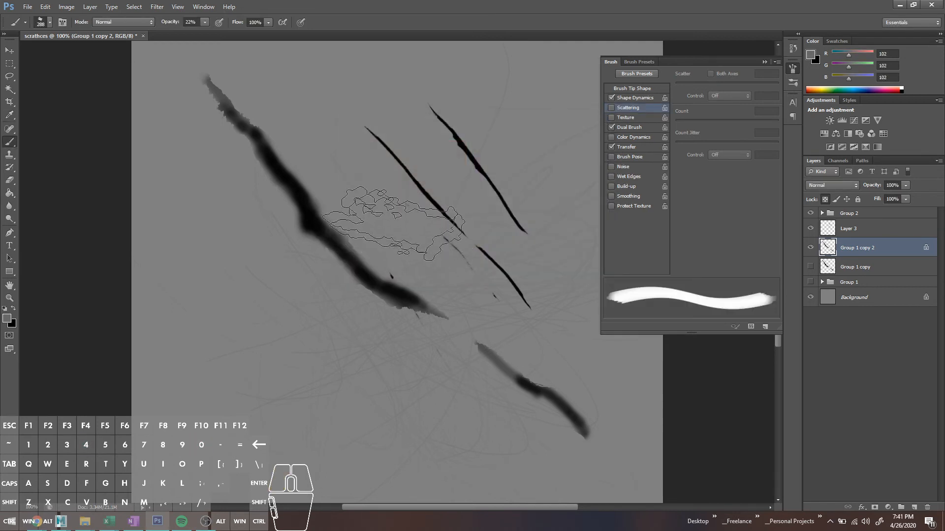
- Brush the dark grey softly at 22% opacity along both sides of the upper big scratch
mouse_move(372, 194)
left_mouse_down()
mouse_move(347, 154)
mouse_move(302, 127)
left_mouse_up()
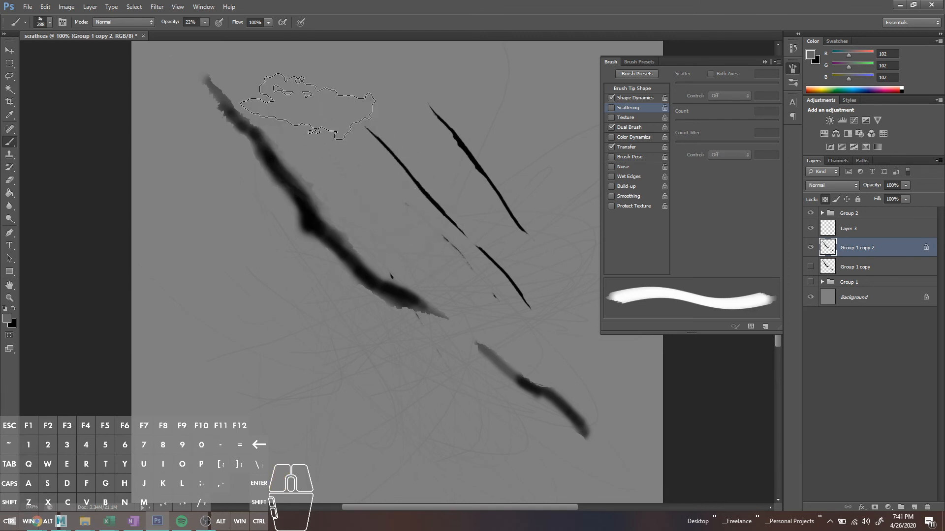
left_click_drag(262, 89, 295, 115)
mouse_move(213, 163)
left_mouse_down()
mouse_move(205, 173)
mouse_move(222, 205)
mouse_move(255, 238)
left_mouse_up()
- Paint a jagged dark-grey border along both edges of the upper big scratch with a 61 px brush at 100% opacity
right_click(288, 182)
left_click(326, 204)
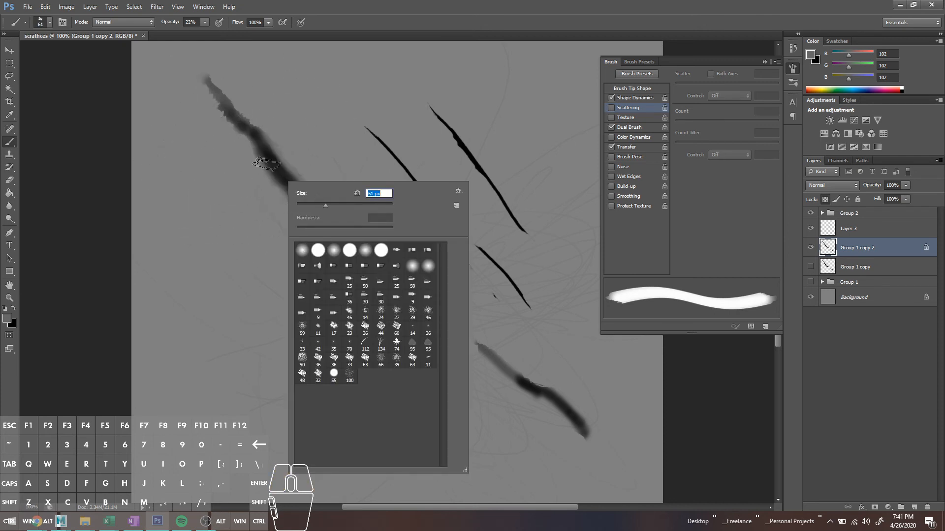
left_click(205, 22)
left_click_drag(204, 32, 265, 40)
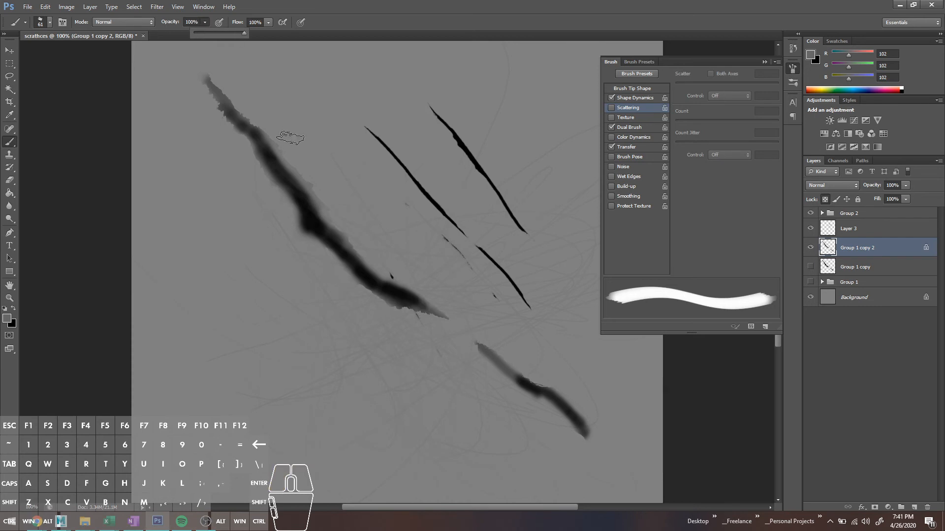
left_click_drag(291, 161, 323, 189)
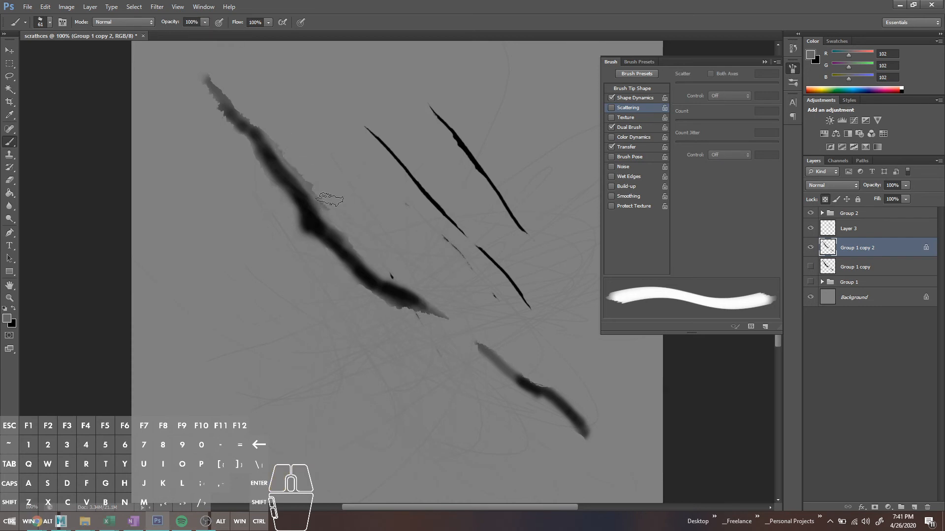
mouse_move(342, 219)
left_mouse_down()
mouse_move(363, 253)
mouse_move(401, 277)
left_mouse_up()
mouse_move(403, 279)
left_mouse_down()
mouse_move(434, 301)
mouse_move(421, 315)
mouse_move(381, 305)
mouse_move(315, 253)
mouse_move(268, 184)
left_mouse_up()
left_click_drag(256, 172, 199, 86)
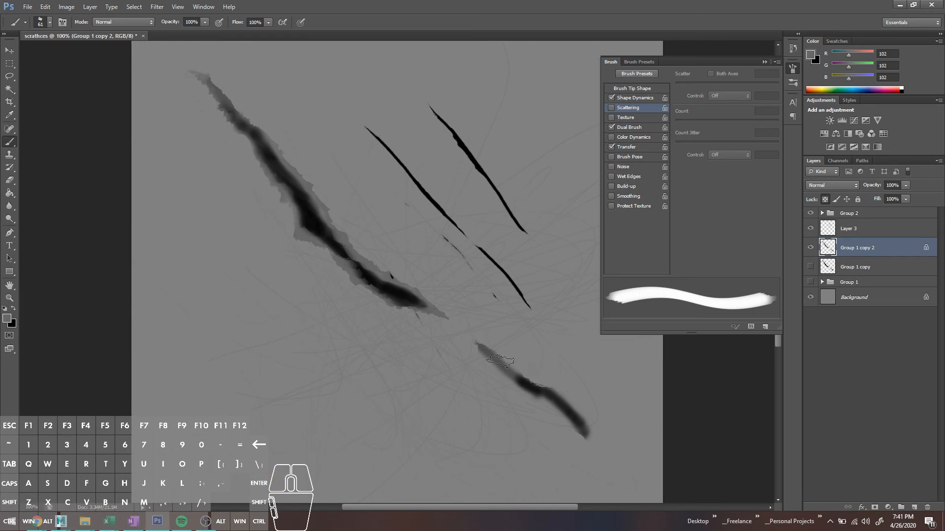
- Paint the same grey border around the lower big scratch and repaint its core in black with a 42 px brush
left_click_drag(458, 320, 487, 352)
mouse_move(487, 352)
left_mouse_down()
mouse_move(510, 391)
mouse_move(597, 434)
mouse_move(535, 388)
mouse_move(515, 356)
left_mouse_up()
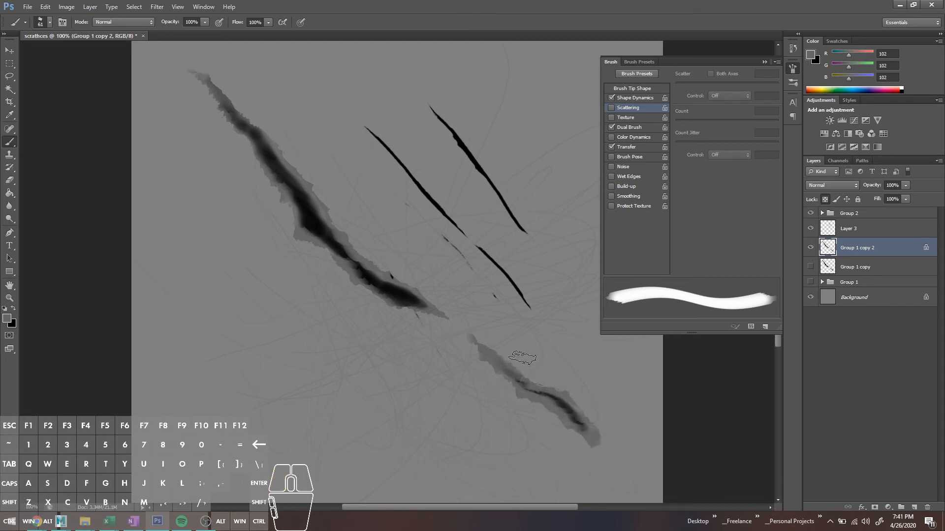
key("x")
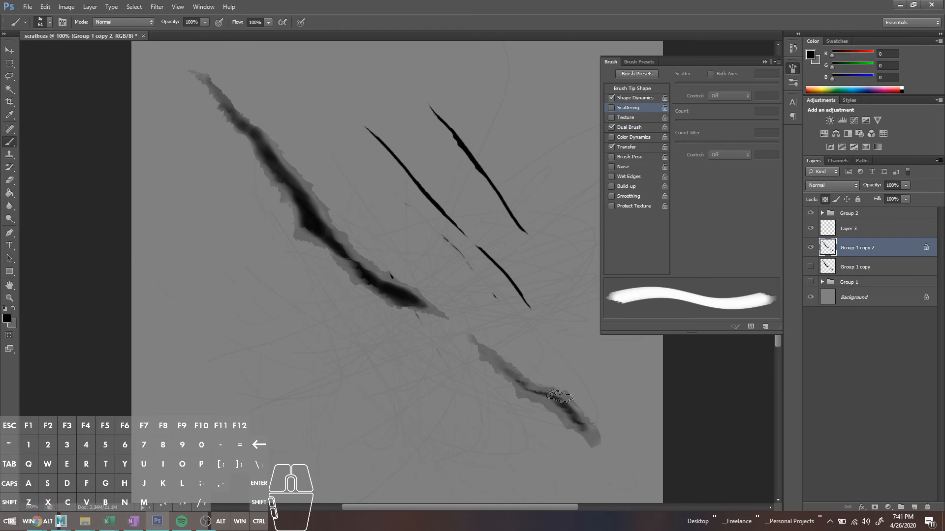
right_click(558, 399)
left_click_drag(598, 243, 589, 243)
mouse_move(533, 393)
left_mouse_down()
mouse_move(514, 376)
mouse_move(562, 400)
mouse_move(588, 434)
mouse_move(538, 401)
mouse_move(573, 429)
left_mouse_up()
key("x")
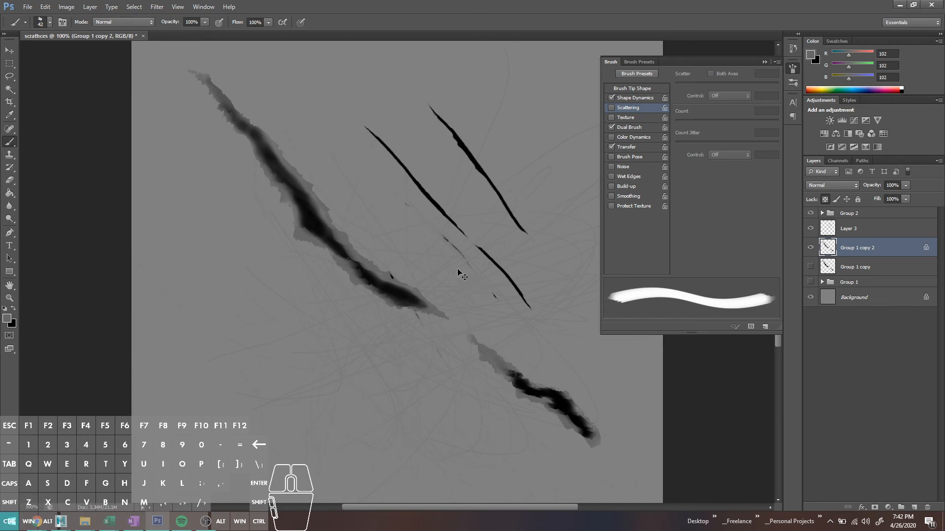
- Save a PNG copy of the scratch image as scratchcombio2 in the REGRETS! folder
key("ctrl+shift+s")
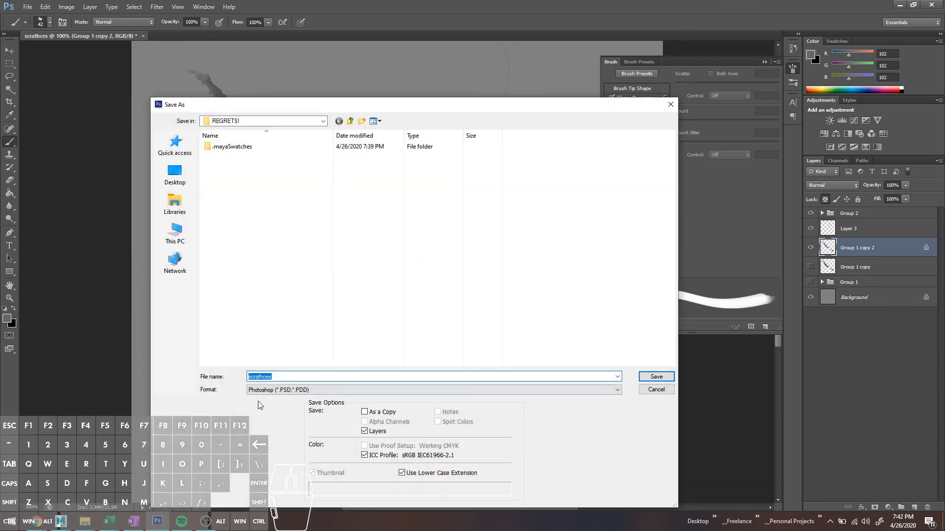
left_click(257, 391)
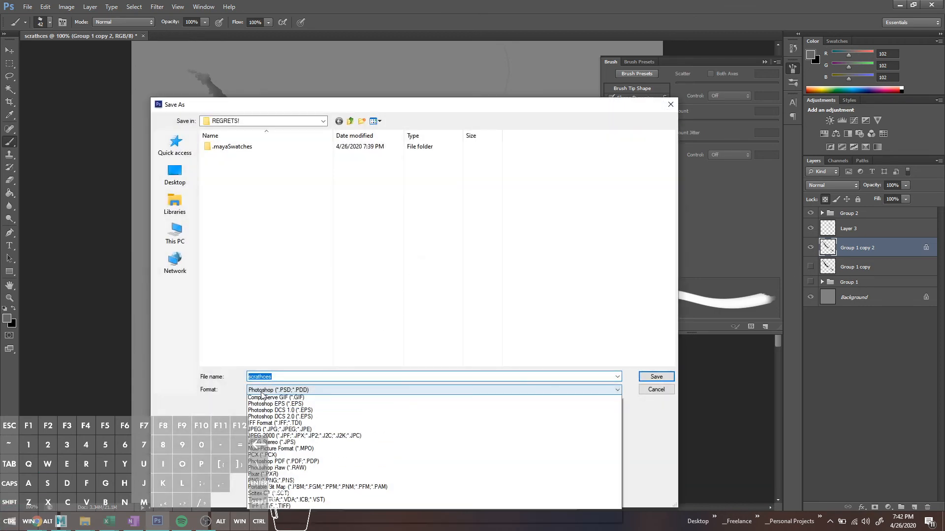
left_click(275, 504)
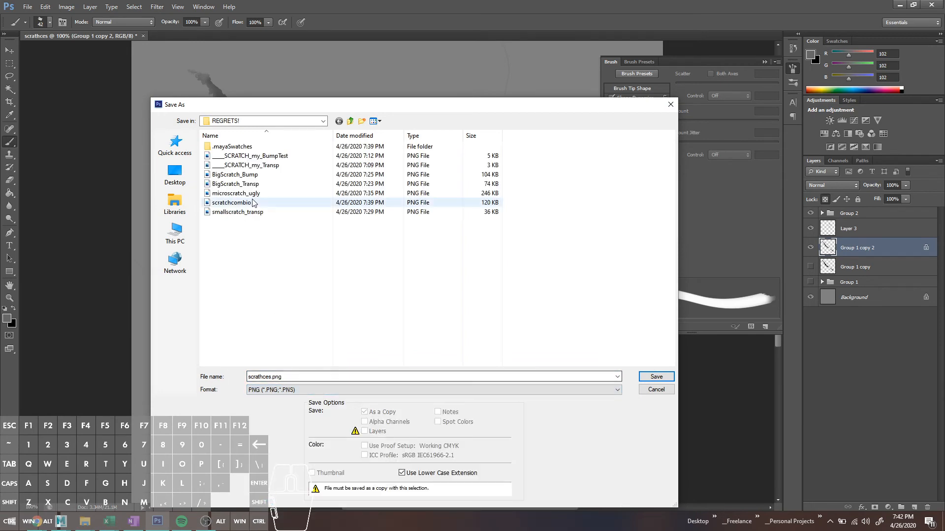
left_click(254, 203)
left_click(312, 376)
left_click(304, 376)
key("Return")
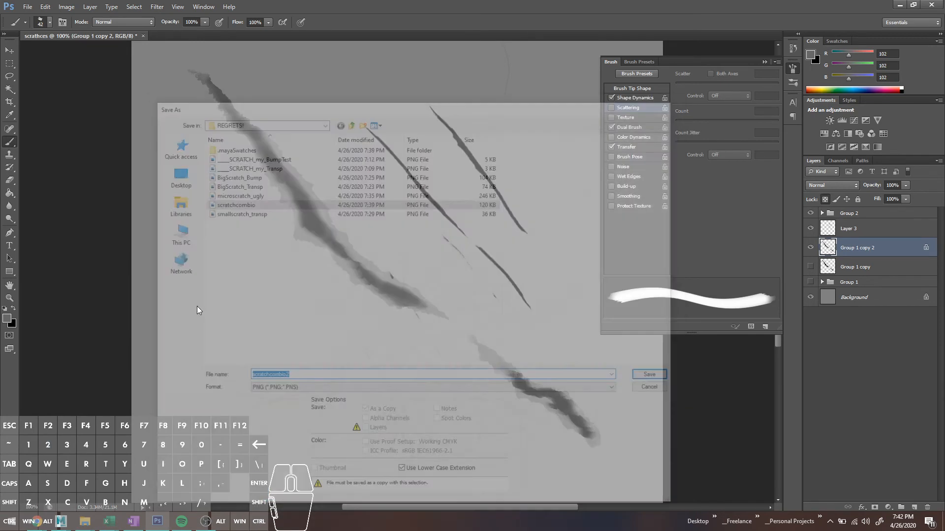
key("Return")
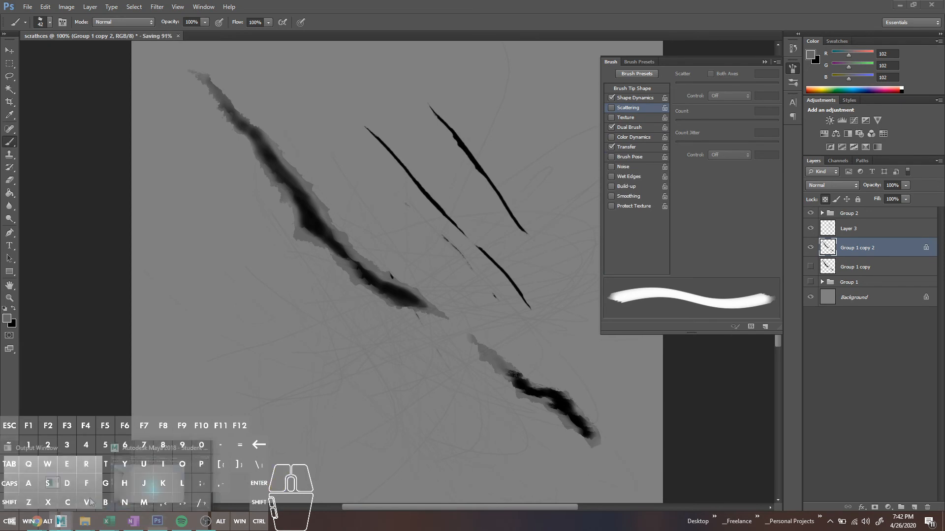
- Switch to Maya and point the file2 bump texture of the sphere's blinn1 material to scratchcombio2.png
left_click(61, 520)
left_click(637, 208)
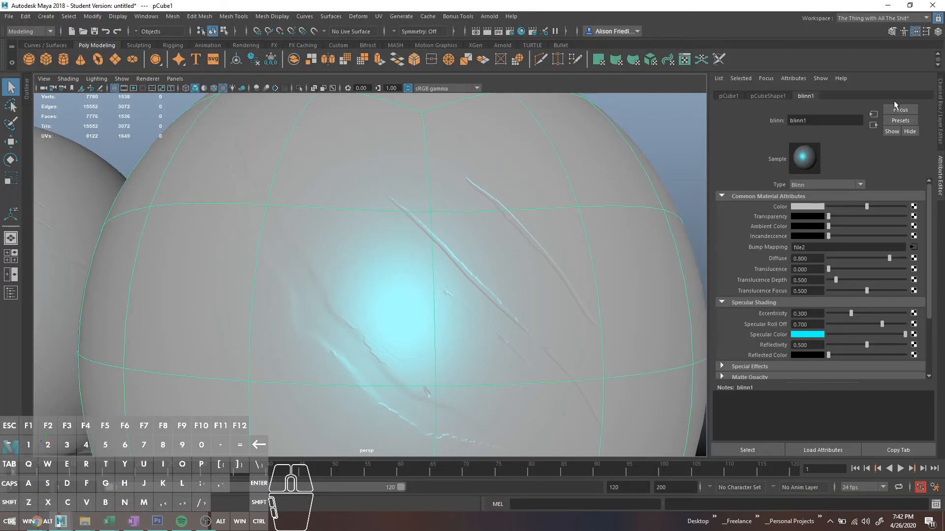
left_click(913, 247)
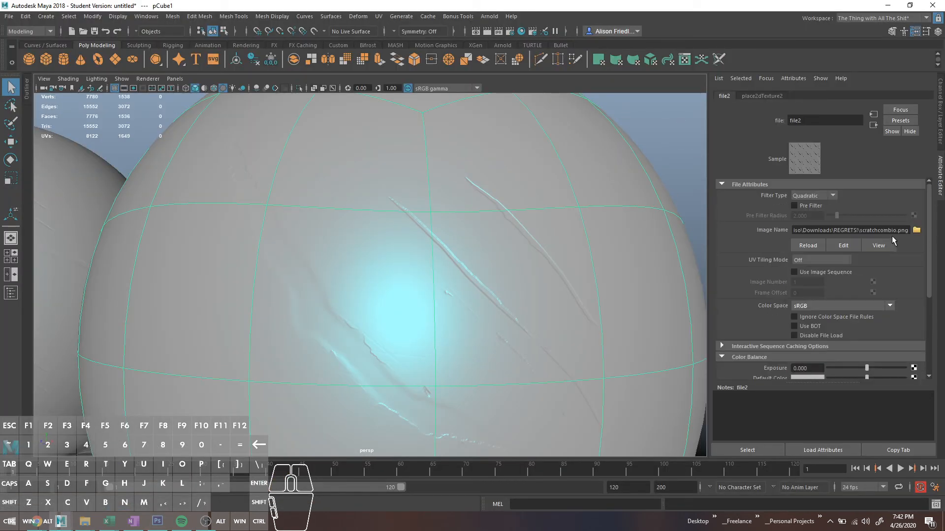
left_click(892, 229)
type("2")
key("Return")
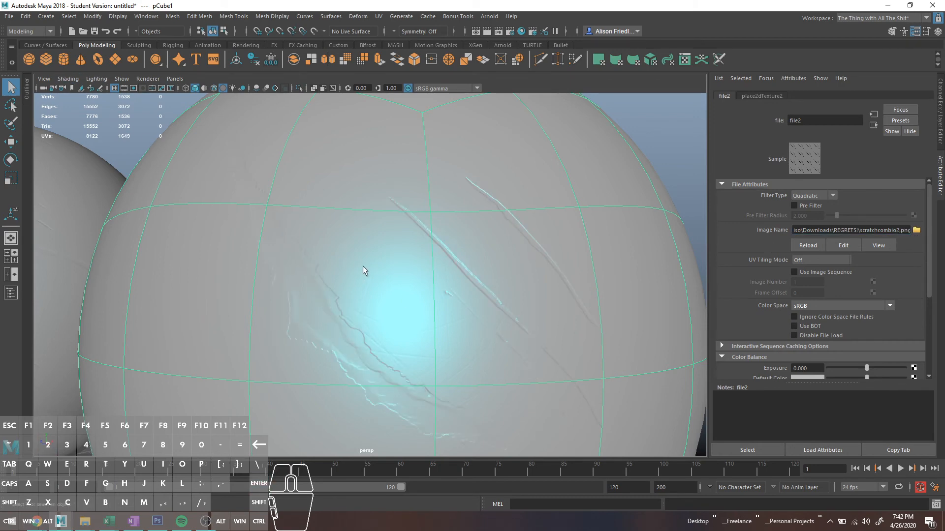
- Examine the jagged edges of the big scratch and the thinner scratches on the sphere, close up and from a distance
scroll(365, 258, "down", 2)
scroll(380, 276, "up", 5)
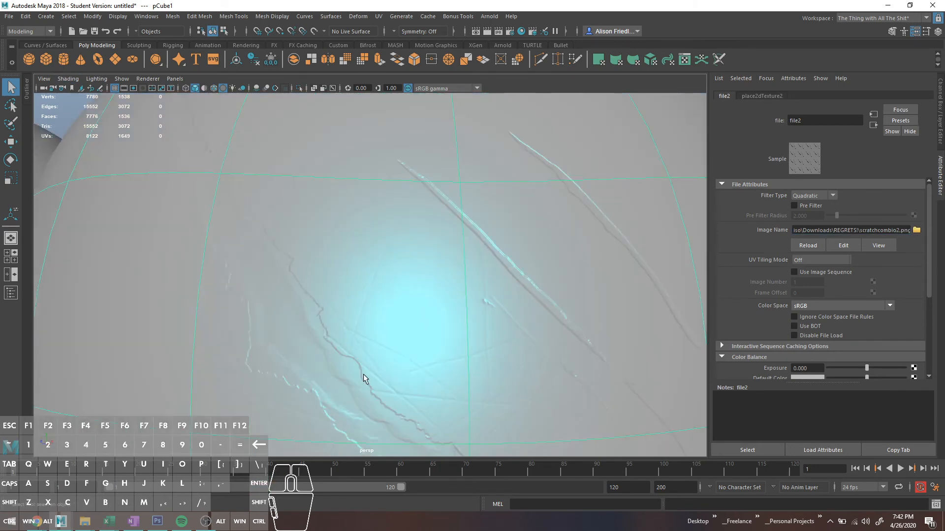
left_click_drag(321, 337, 326, 276, "alt")
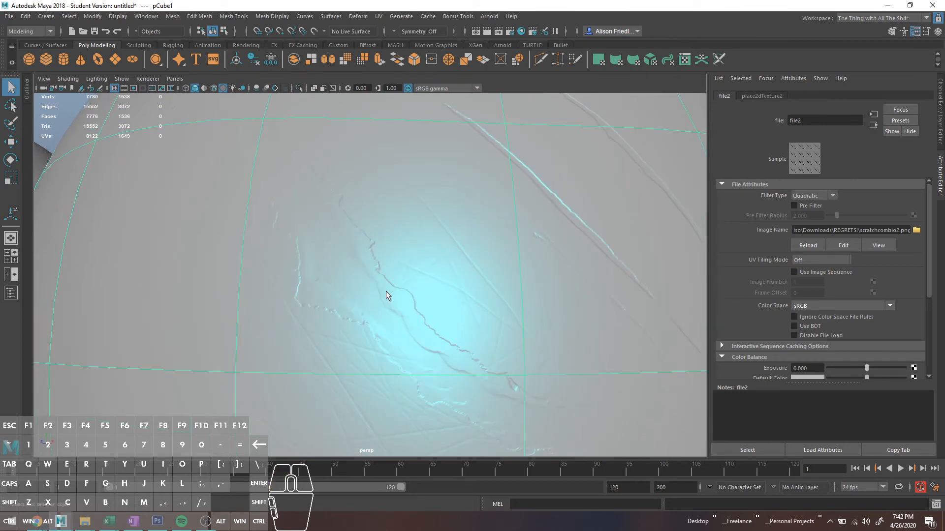
scroll(401, 325, "down", 4)
mouse_move(399, 323)
left_mouse_down("alt")
mouse_move(411, 325)
mouse_move(405, 318)
left_mouse_up("alt")
scroll(424, 317, "up", 6)
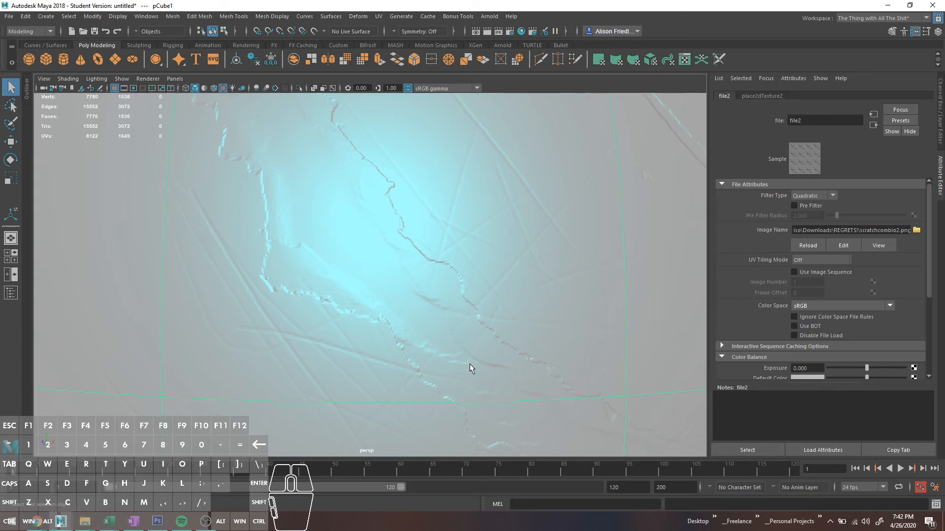
scroll(470, 364, "up", 5)
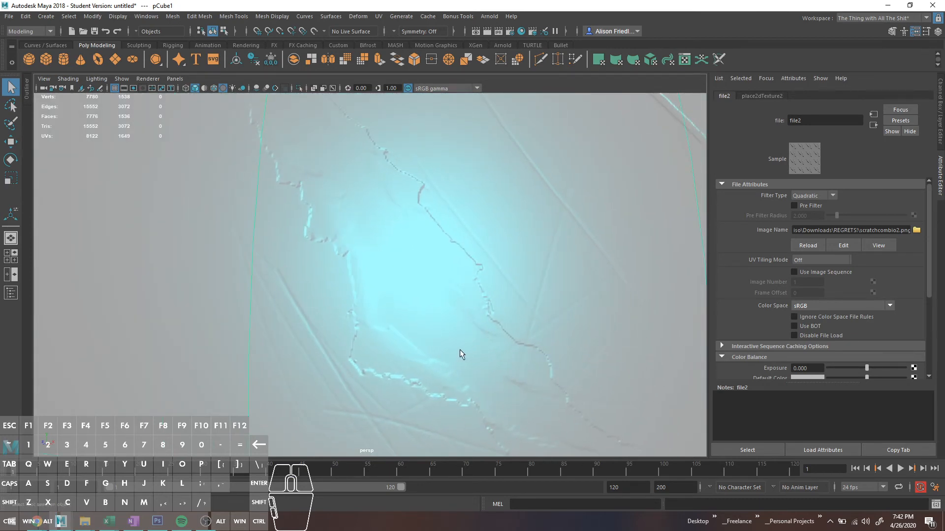
scroll(453, 350, "down", 5)
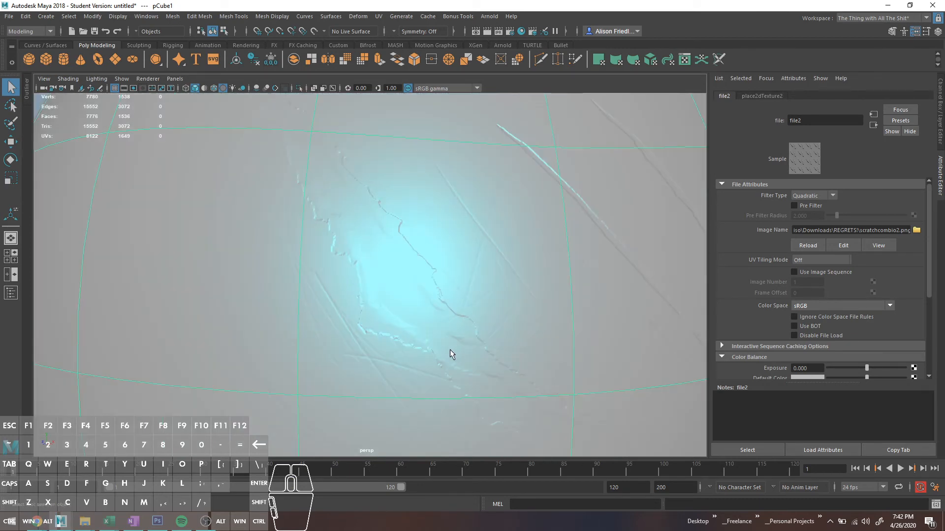
scroll(449, 350, "up", 5)
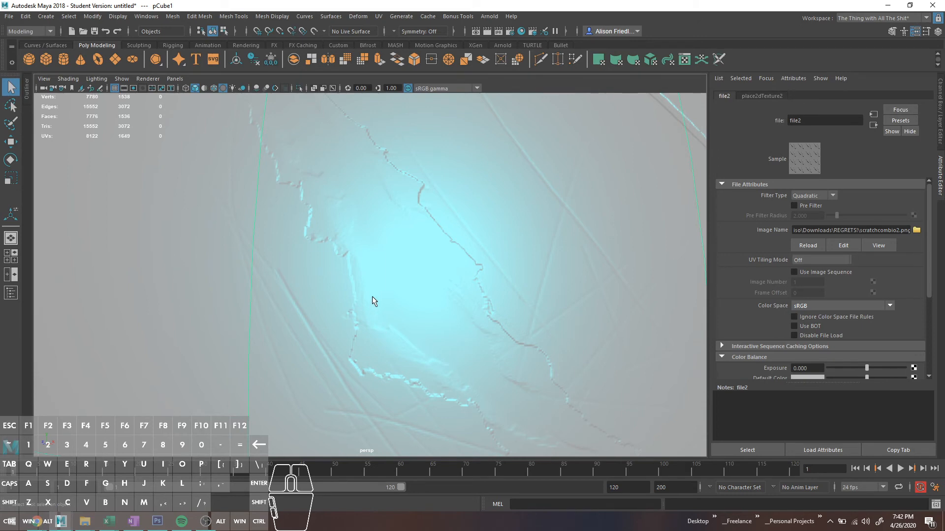
scroll(371, 299, "down", 2)
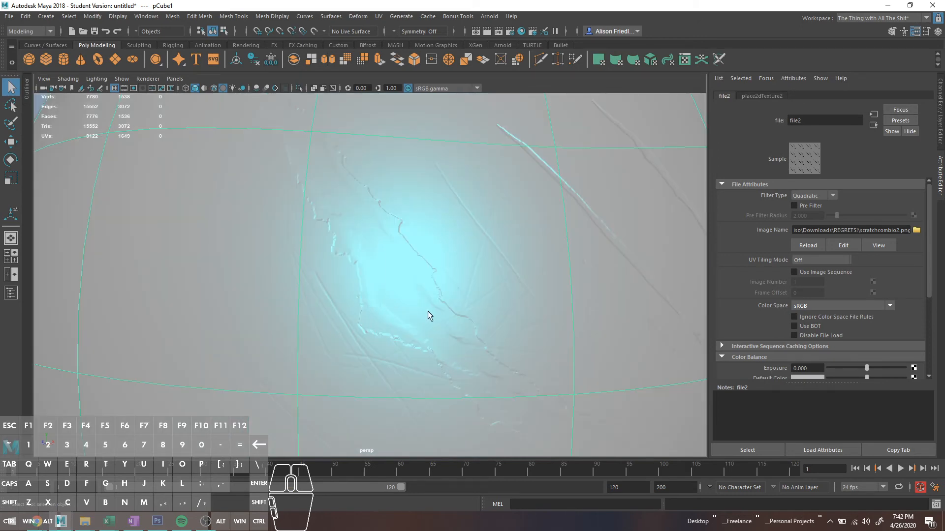
scroll(426, 314, "down", 5)
scroll(422, 313, "up", 8)
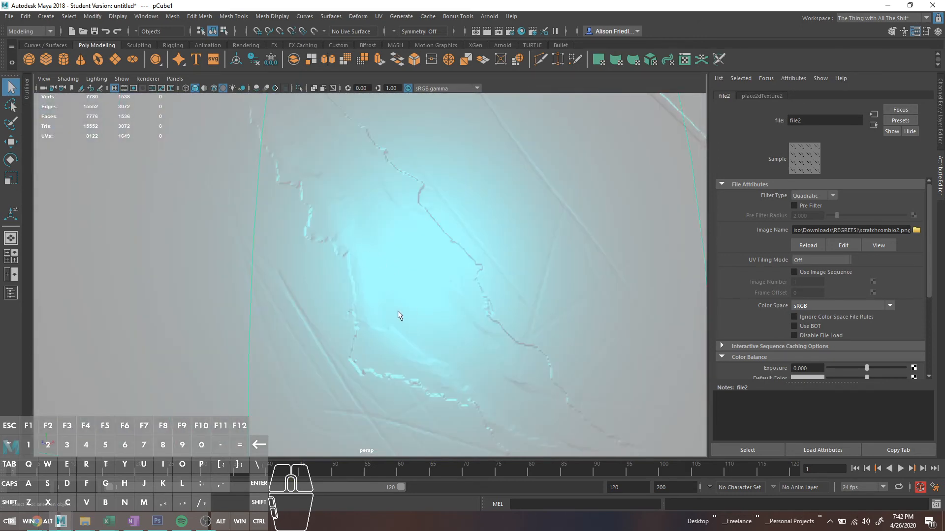
scroll(396, 310, "up", 3)
scroll(393, 309, "down", 3)
middle_click_drag(465, 287, 354, 311, "alt")
scroll(353, 311, "down", 2)
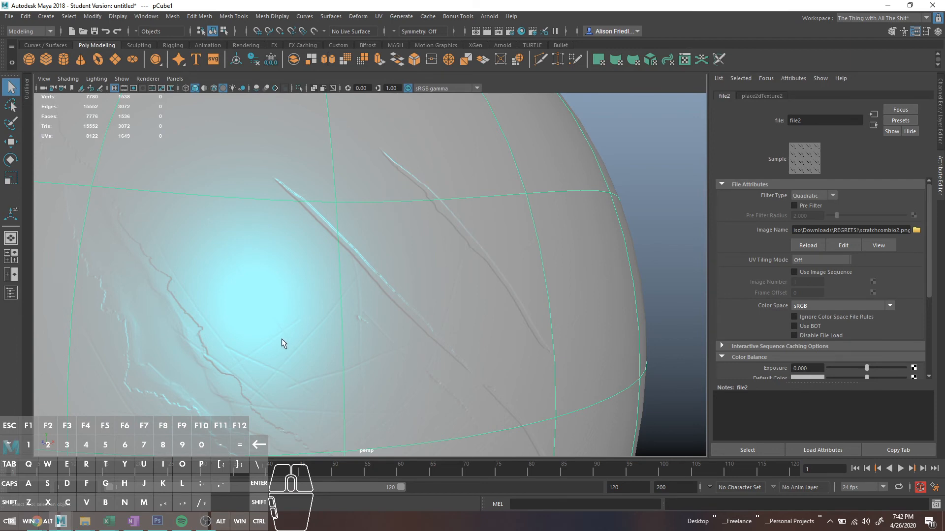
middle_click_drag(273, 353, 321, 302, "alt")
scroll(321, 302, "down", 3)
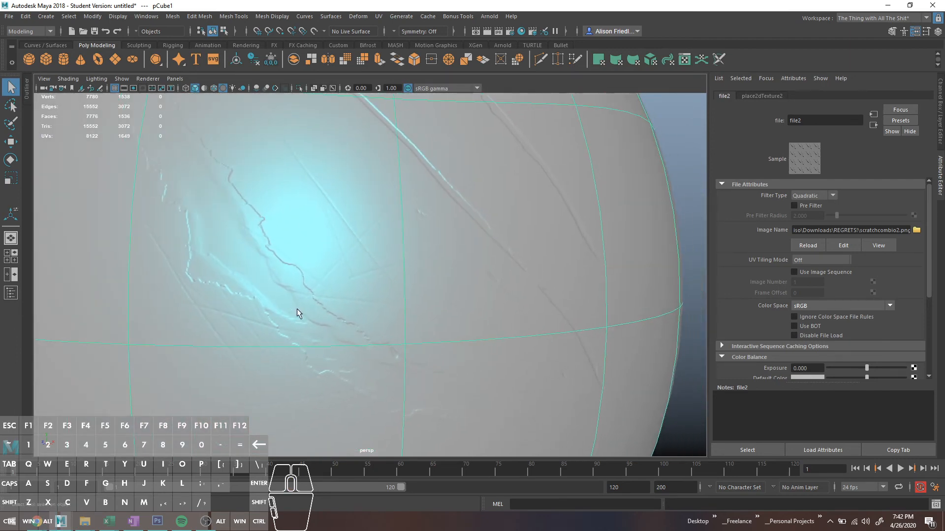
mouse_move(372, 321)
left_mouse_down("alt")
mouse_move(354, 320)
mouse_move(372, 324)
left_mouse_up("alt")
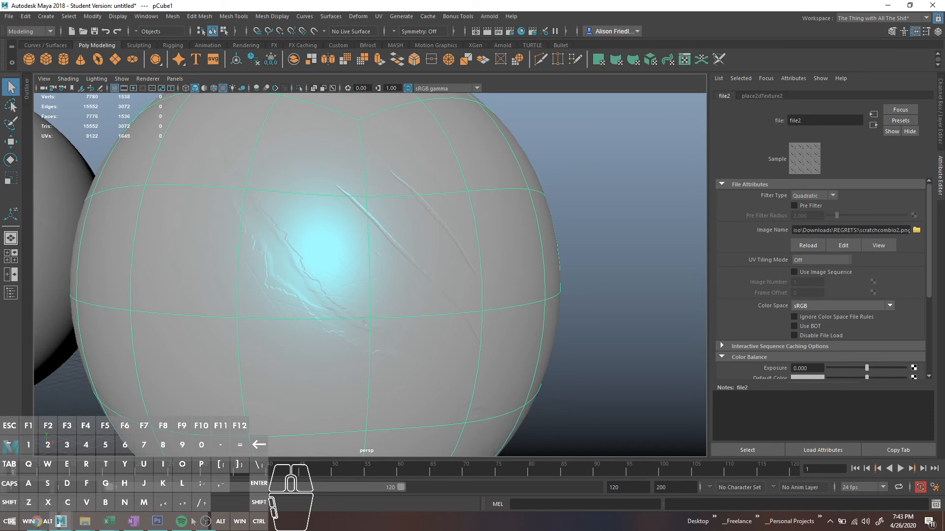
- Switch to Photoshop and lower the opacity of Layer 3, which holds the small scratches, to 37%
left_click(158, 521)
left_click(845, 216)
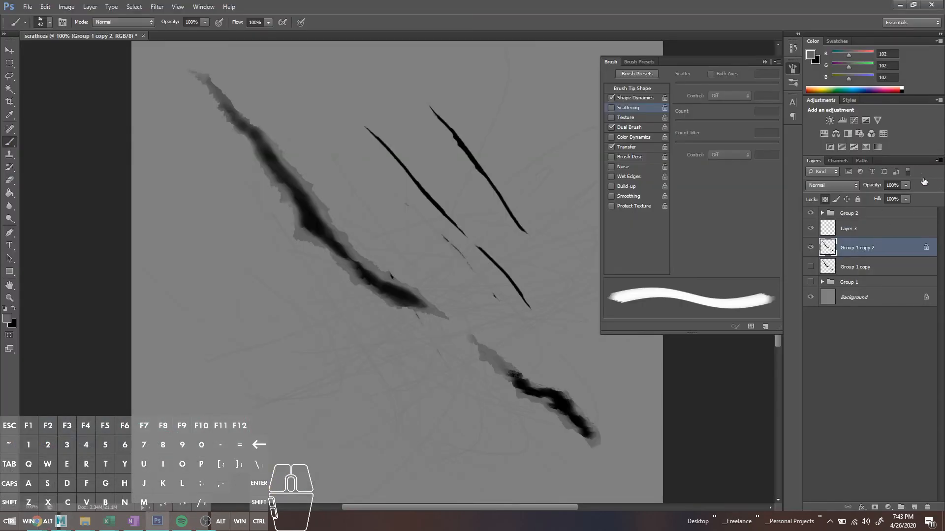
left_click(891, 185)
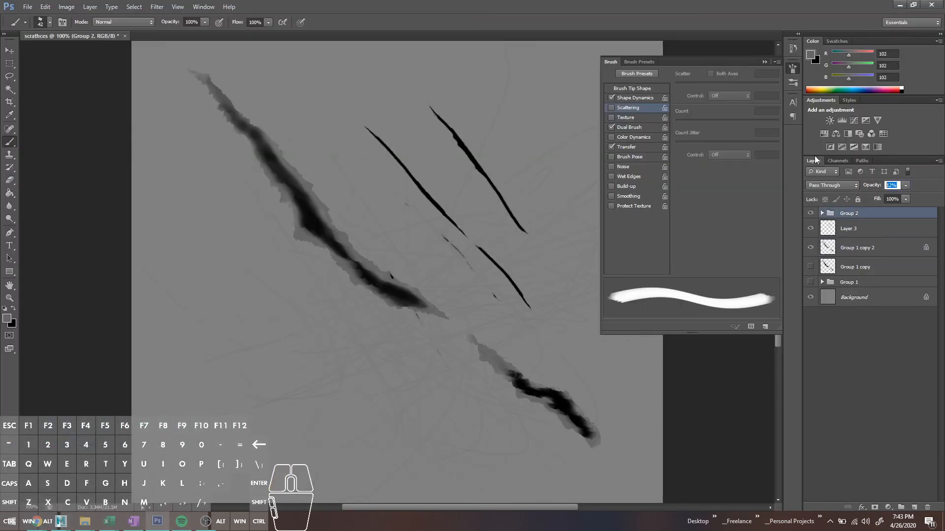
left_click(881, 231)
left_click(905, 185)
left_click(892, 199)
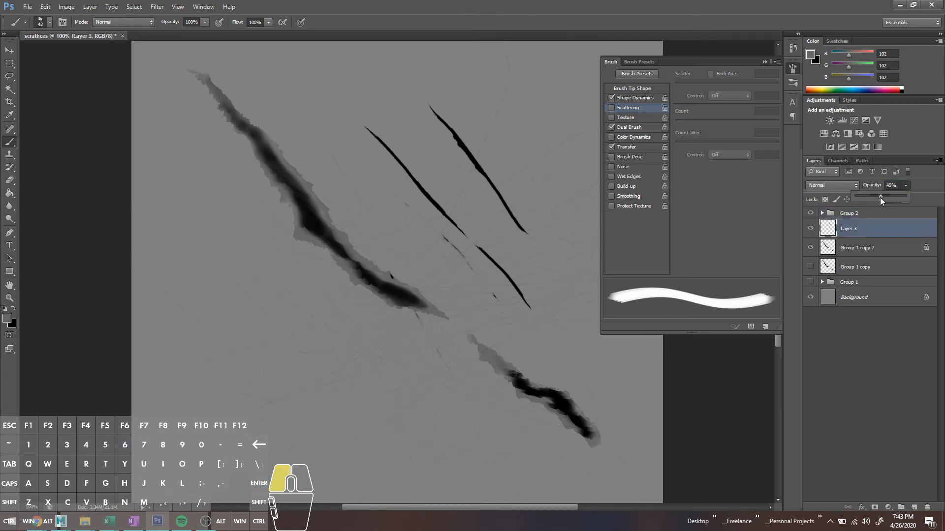
left_click_drag(880, 196, 874, 199)
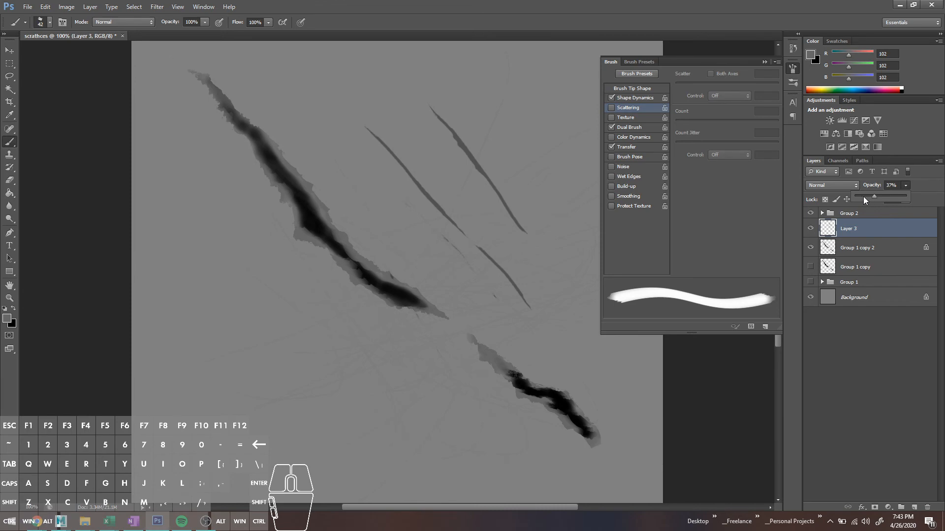
- Save a PNG copy of the faded-scratch version as scratchcombio3 in the REGRETS! folder
key("ctrl+s")
left_click(283, 391)
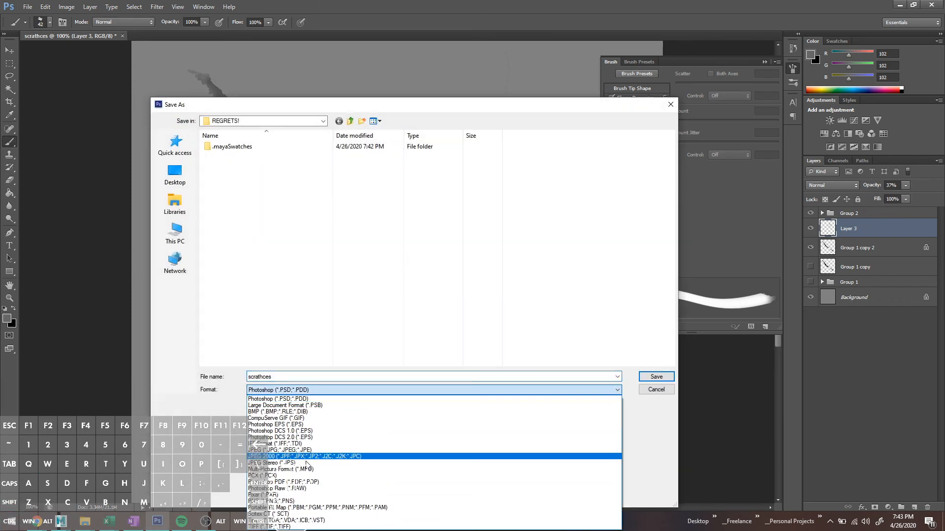
left_click(276, 501)
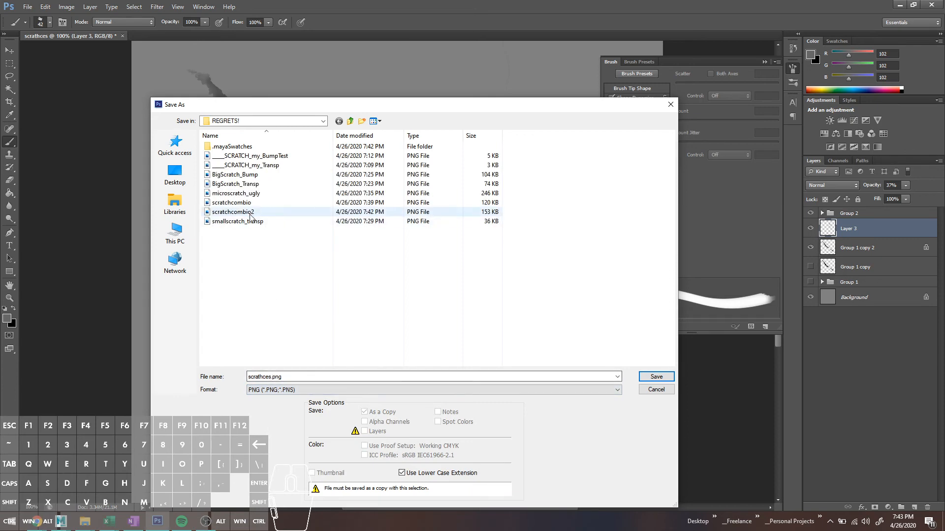
left_click(250, 213)
left_click(302, 377)
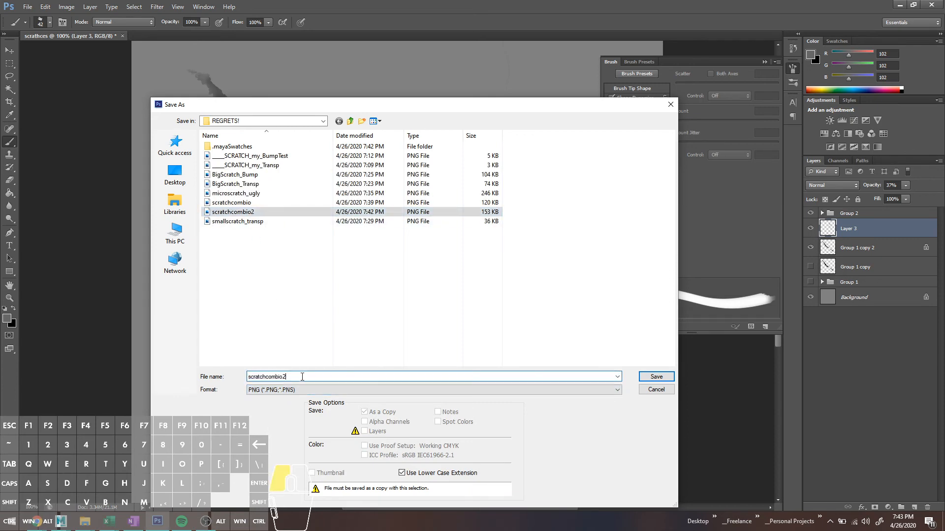
type("3")
key("Return")
key("Return")
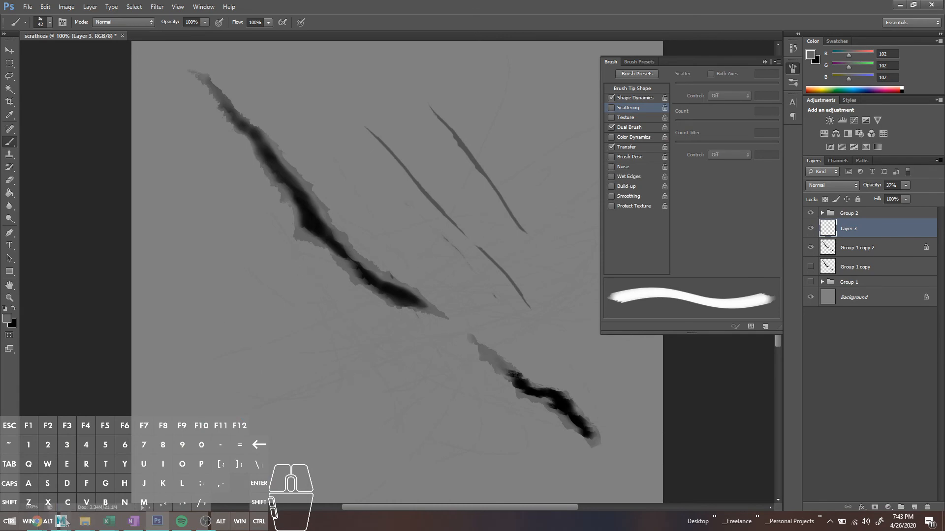
- Switch to Maya and change the file2 image to scratchcombio3.png
key("alt+Tab")
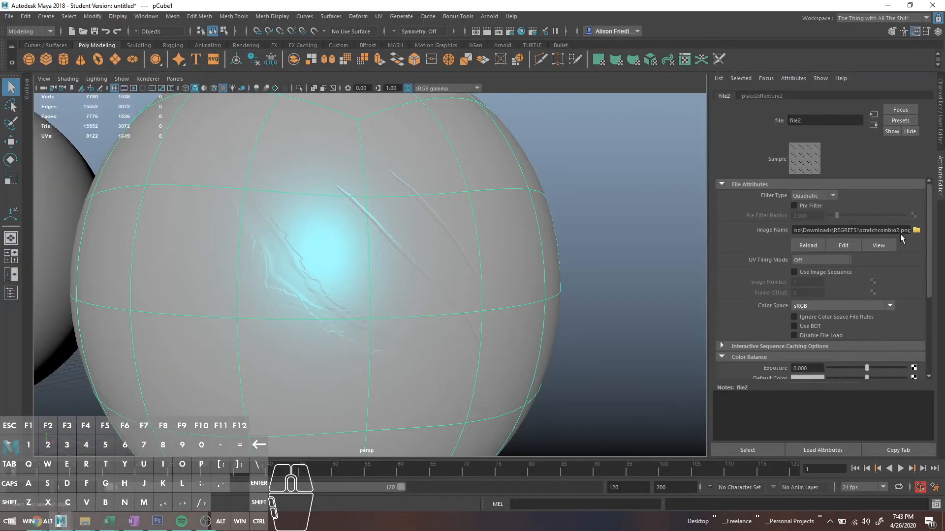
left_click(899, 234)
key("BackSpace")
type("3")
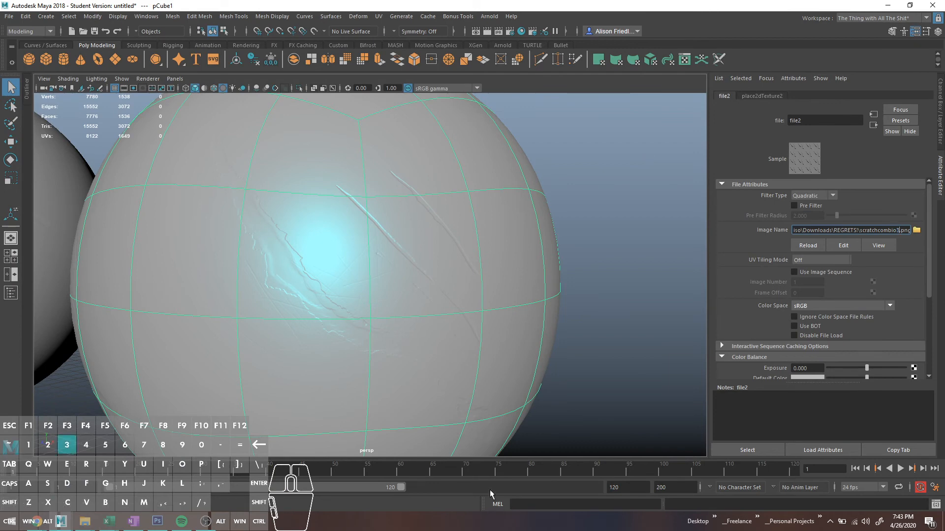
key("Return")
scroll(433, 276, "up", 6)
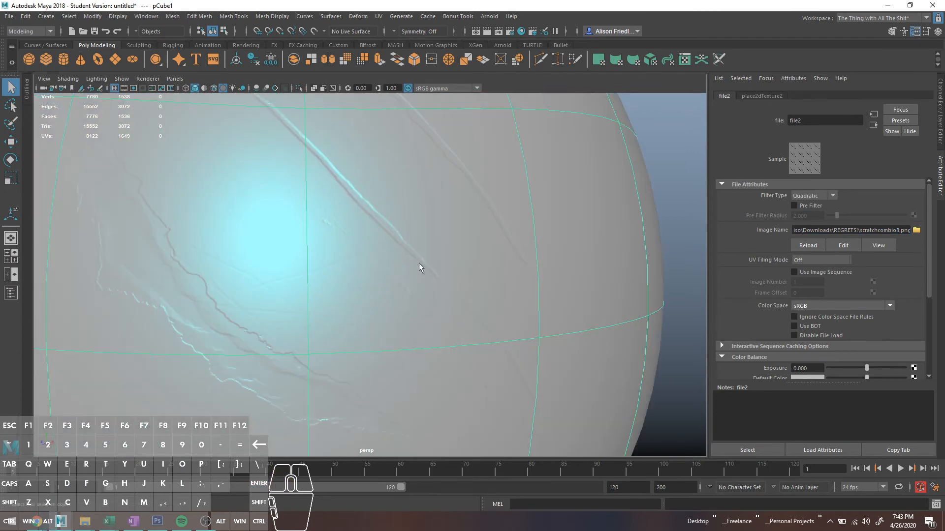
- Set the Bump Depth of bump2d1 to 1 and deselect the sphere to inspect its scratches
left_click(873, 125)
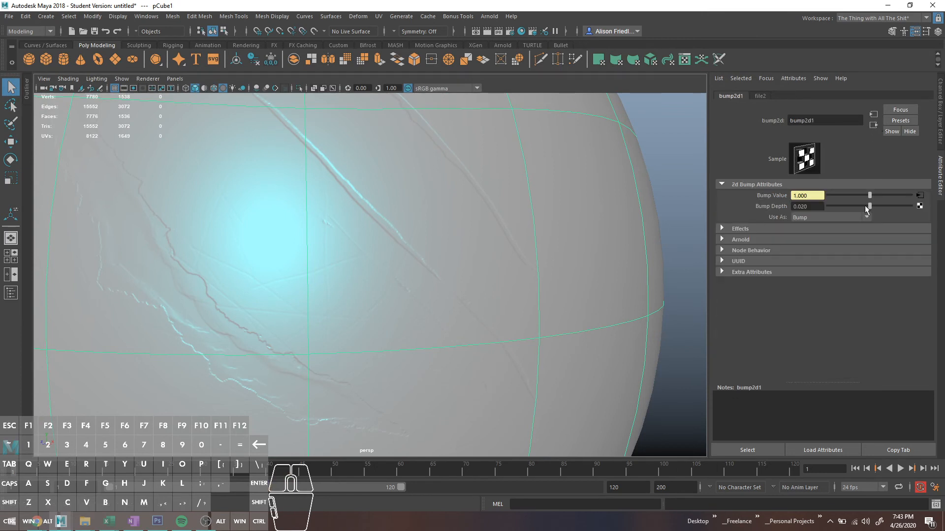
left_click_drag(817, 207, 796, 207)
key("BackSpace")
type("1")
key("Return")
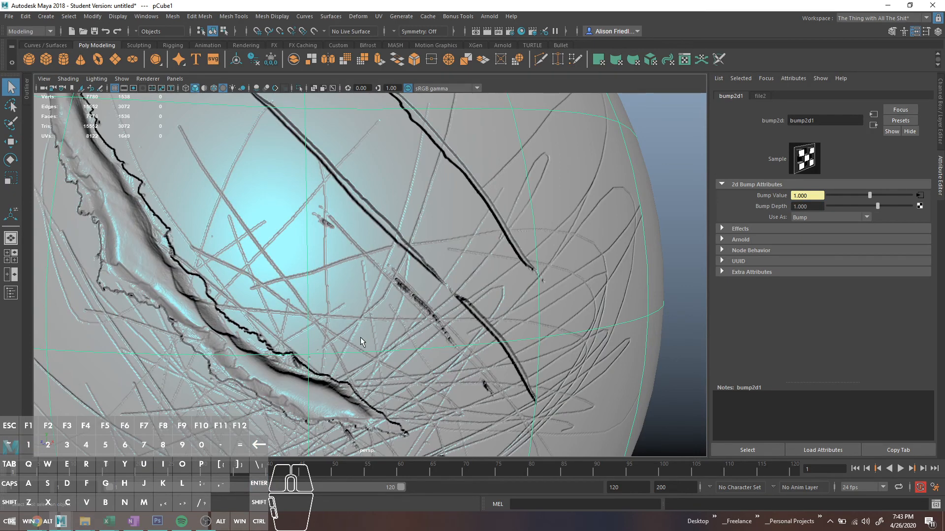
scroll(367, 337, "down", 3)
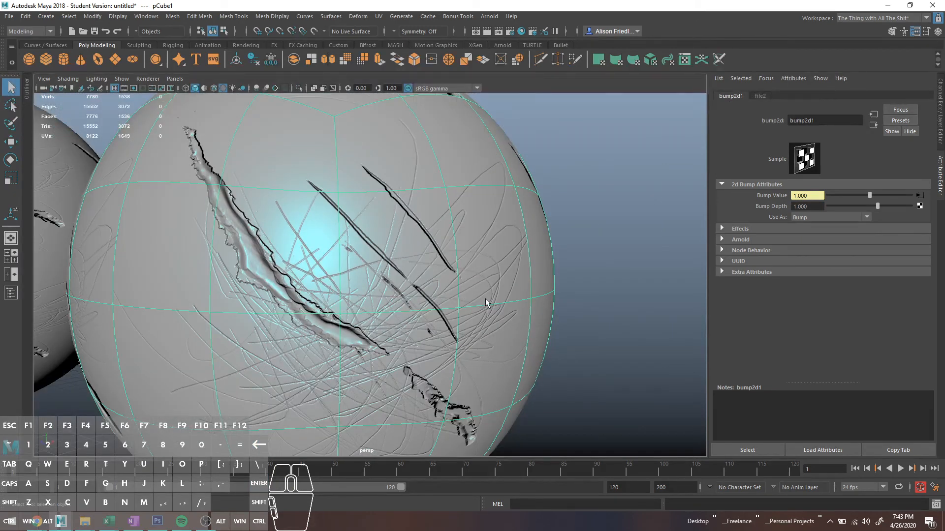
left_click_drag(680, 213, 645, 226, "alt")
left_click(647, 239)
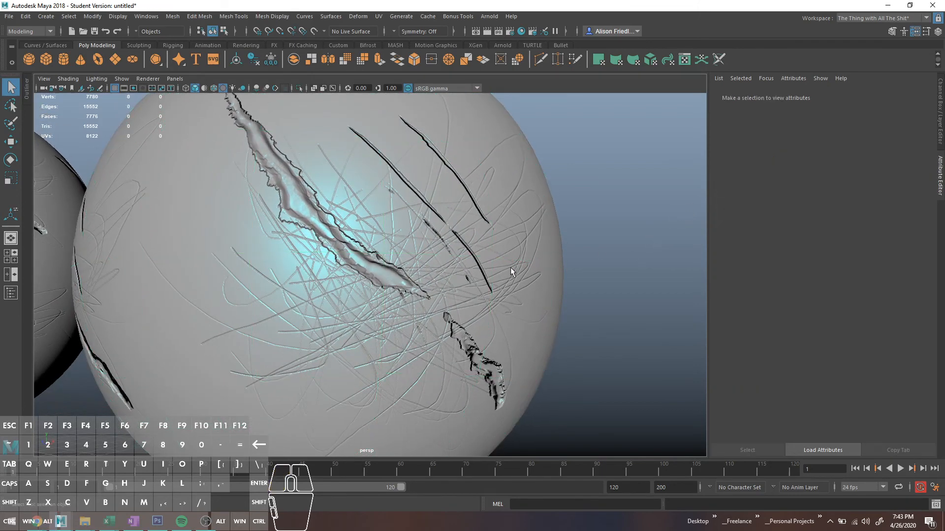
- Switch to Photoshop and lower the opacity of the micro-scratch Group 2 to 1%
left_click(151, 525)
left_click(866, 216)
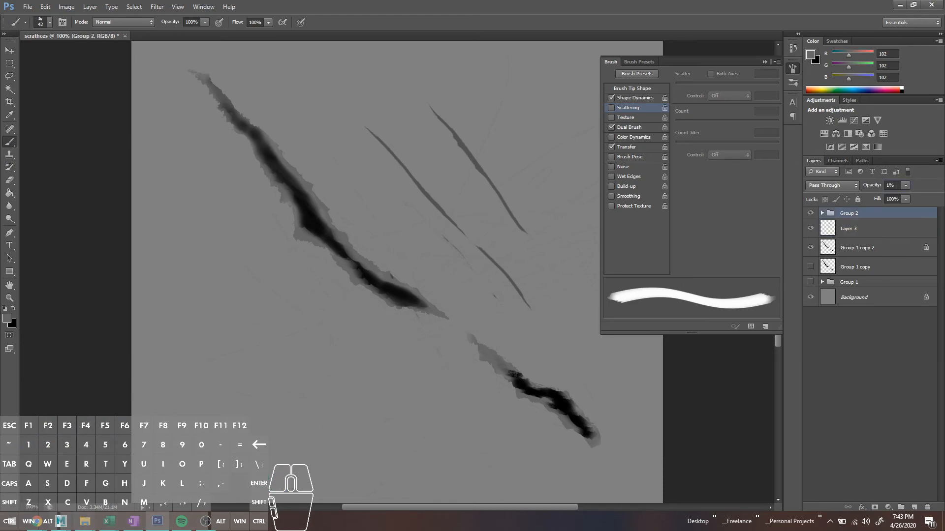
- Switch to Maya and examine the bump detail of the large scratch, thin scratches and micro-scratches on the sphere up close
left_click(63, 522)
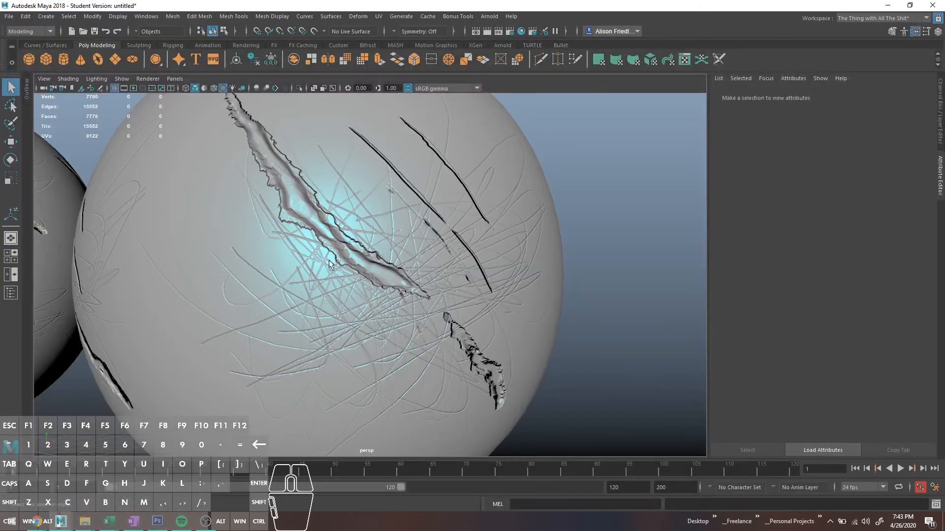
scroll(430, 317, "up", 5)
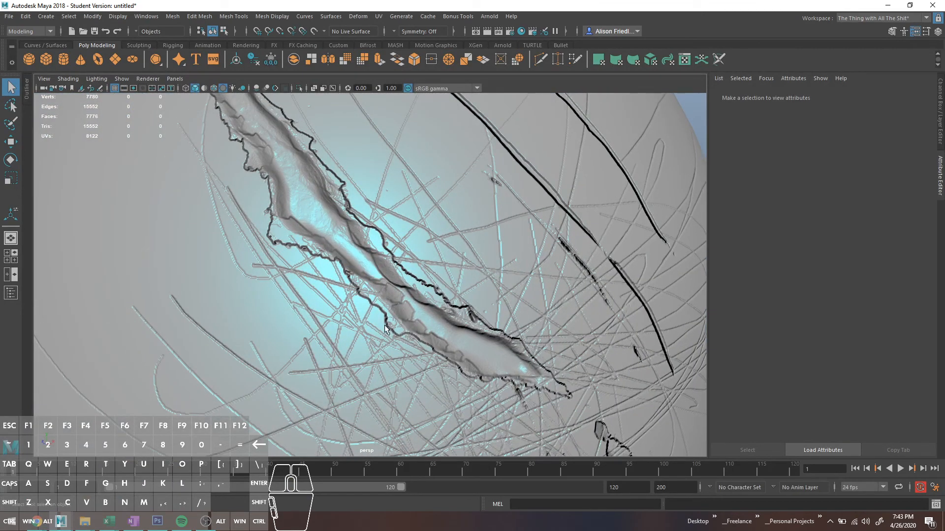
left_click_drag(316, 238, 325, 247, "alt")
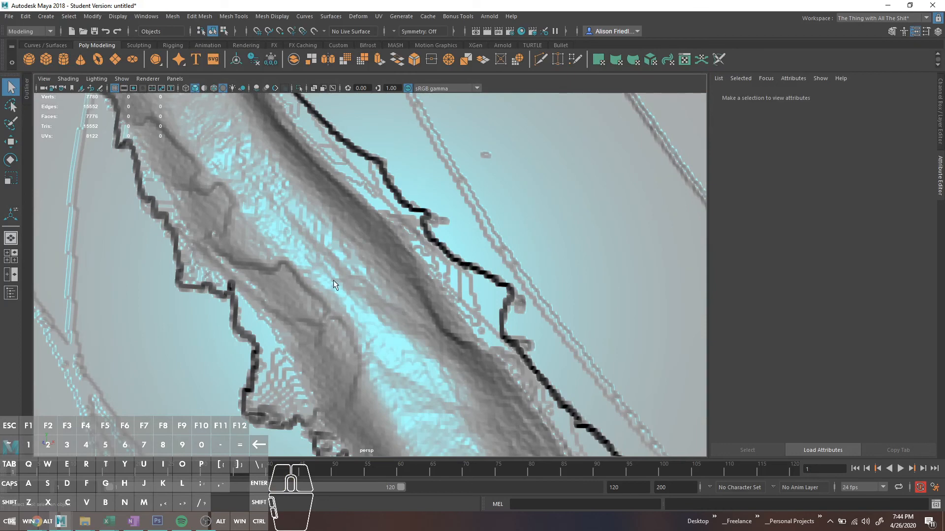
scroll(384, 320, "down", 5)
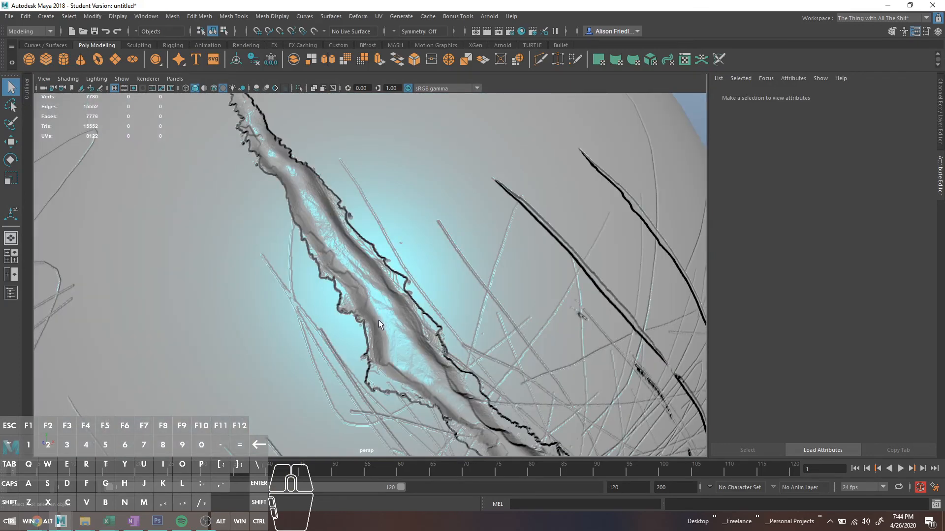
scroll(352, 276, "up", 3)
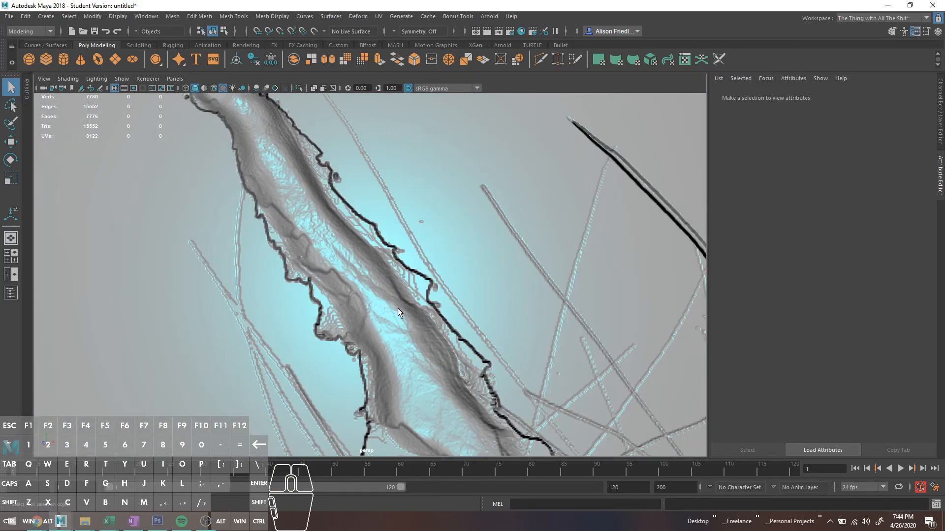
scroll(459, 390, "down", 8)
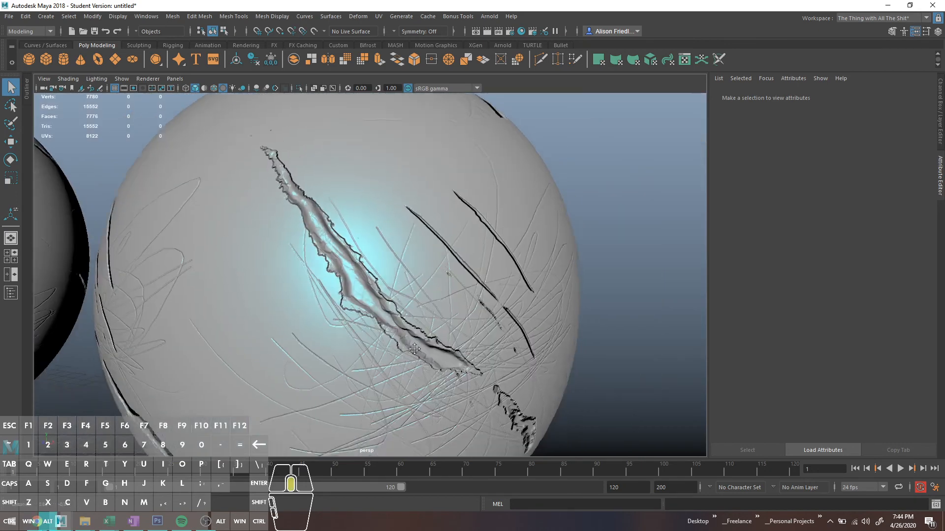
scroll(370, 312, "up", 3)
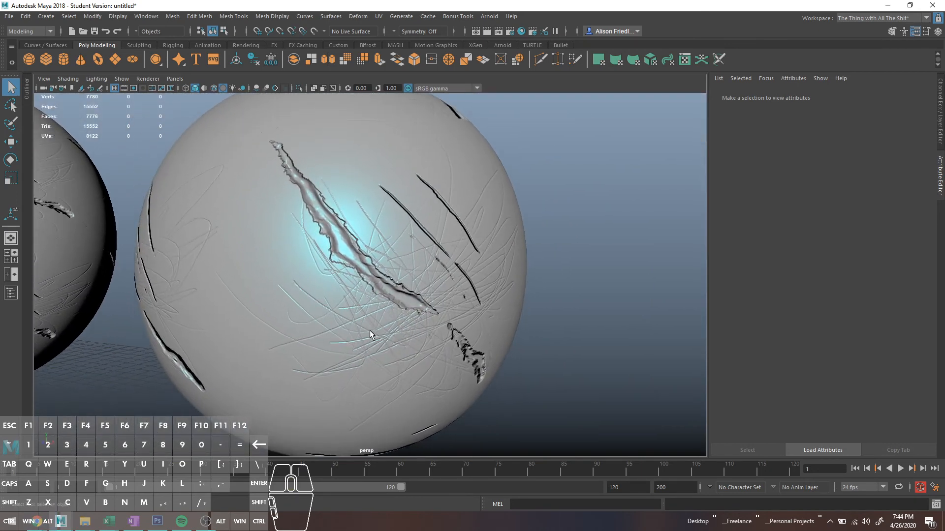
scroll(370, 331, "up", 6)
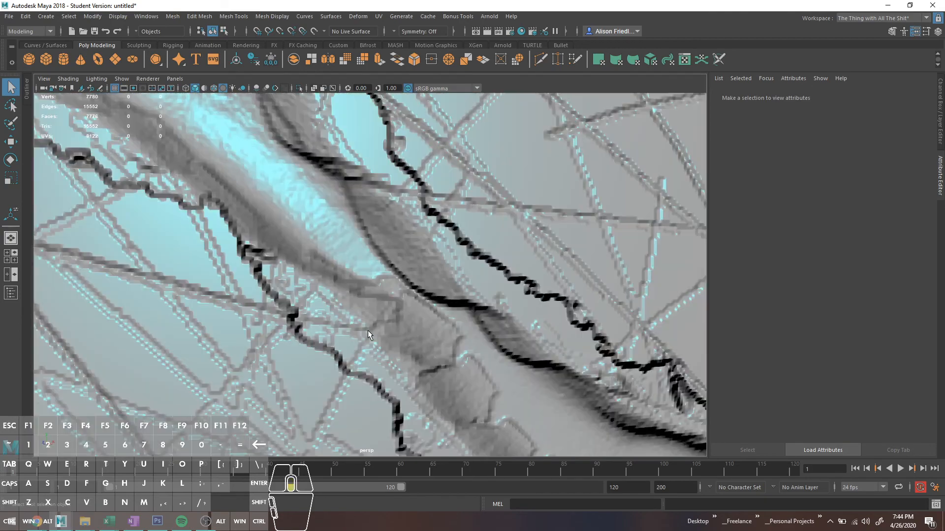
scroll(368, 330, "down", 5)
scroll(368, 330, "up", 5)
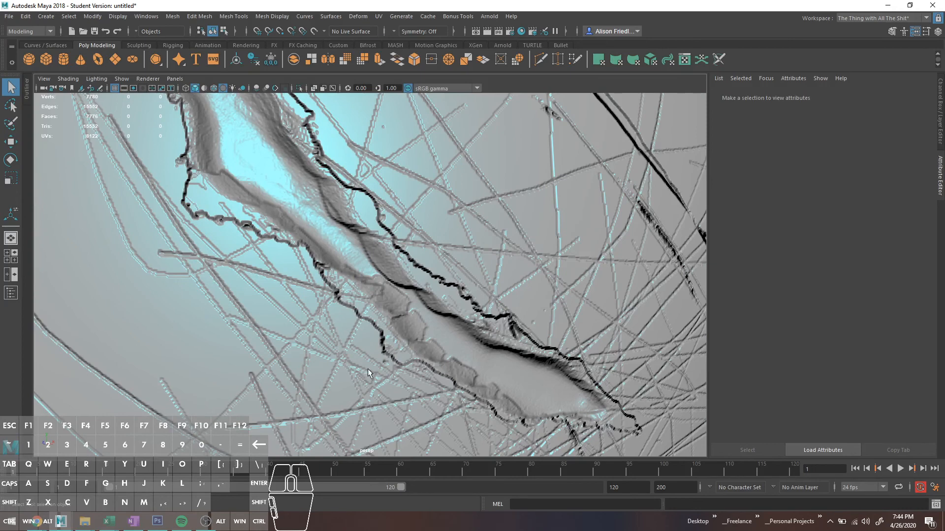
scroll(441, 362, "down", 4)
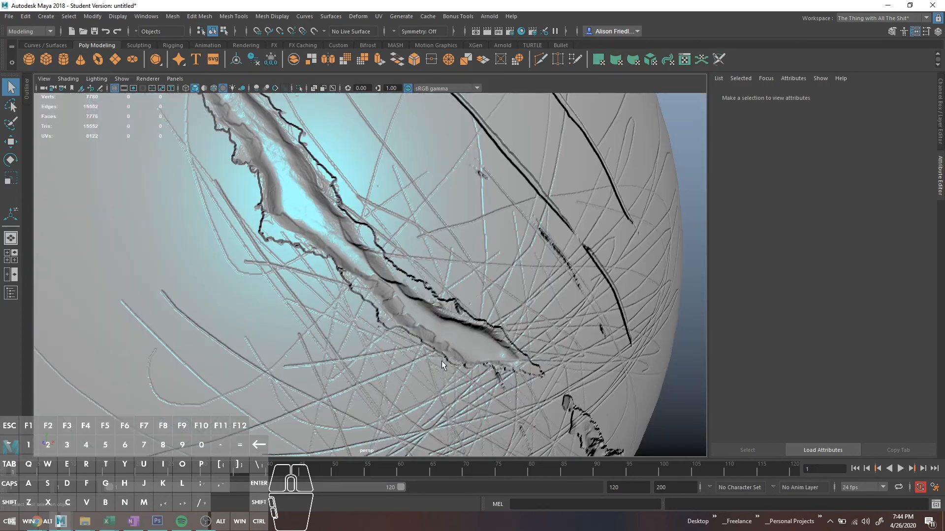
left_click_drag(545, 321, 517, 312, "alt")
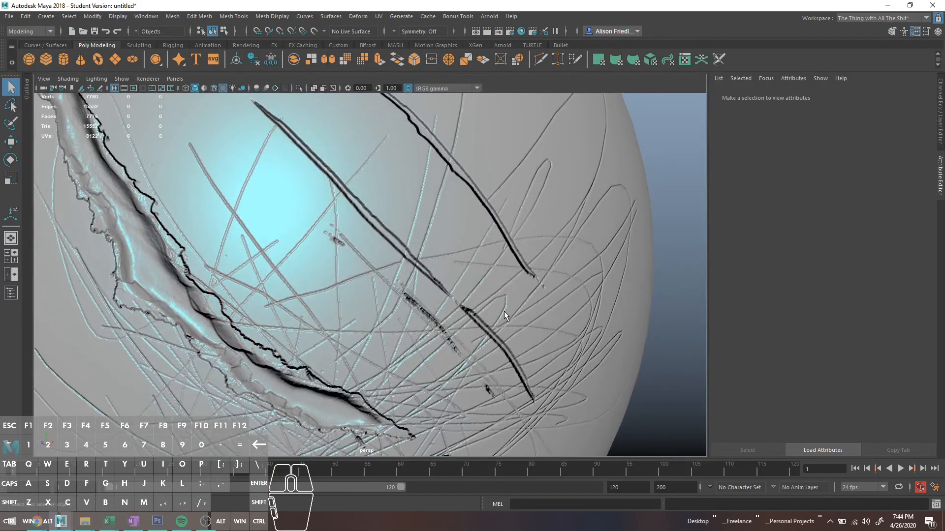
scroll(450, 275, "up", 8)
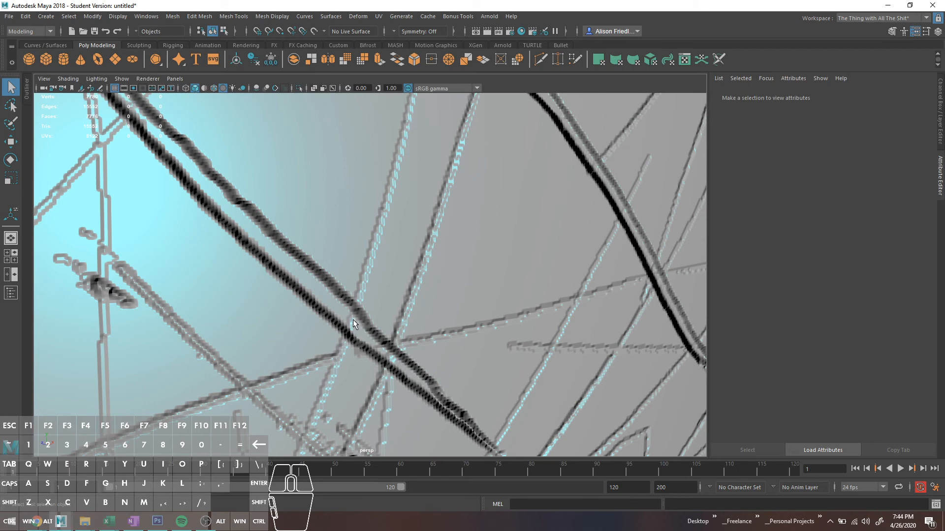
- Switch to Photoshop and raise the opacity of the thin-scratch Layer 3 to 100%
left_click(166, 522)
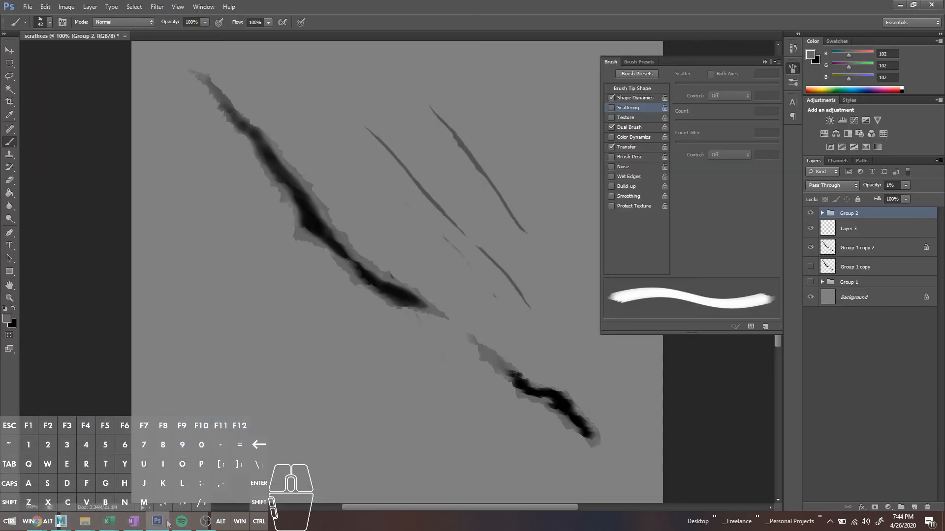
left_click(859, 229)
left_click(905, 185)
left_click_drag(905, 190, 941, 196)
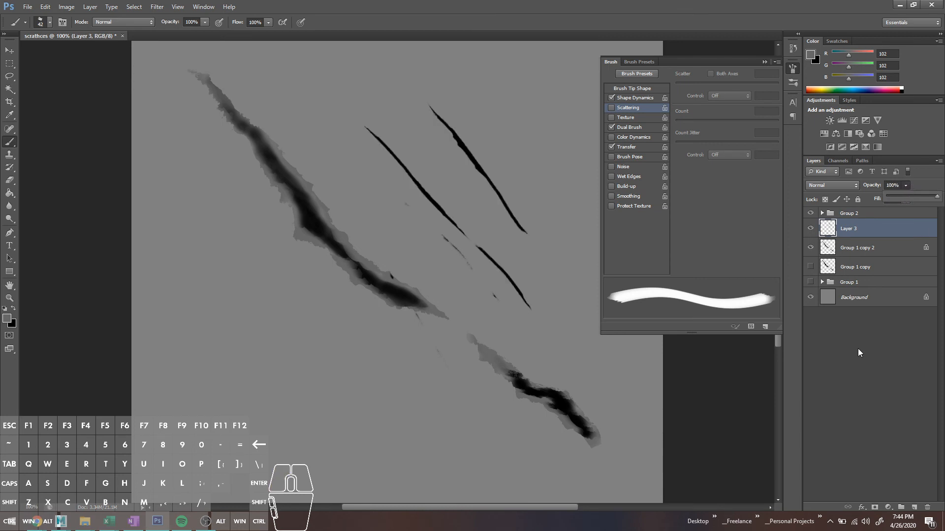
left_click(874, 507)
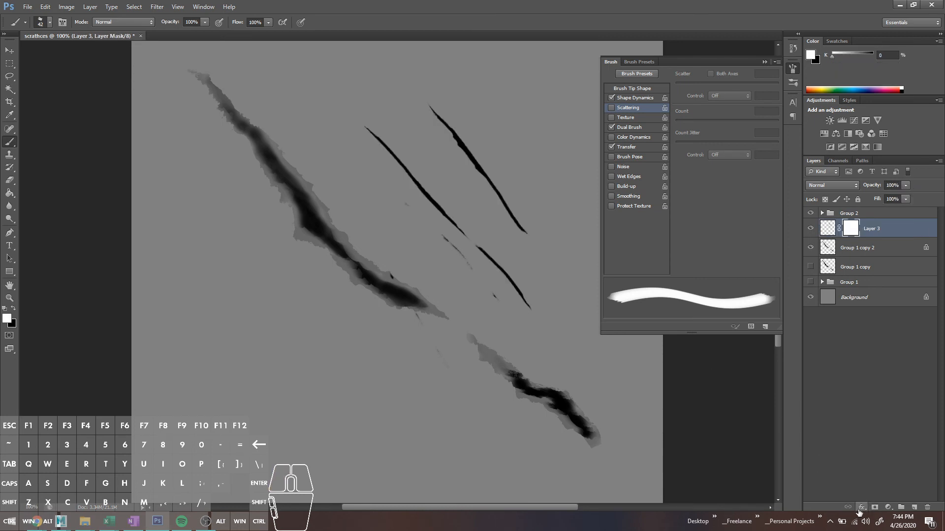
key("z")
key("ctrl+z")
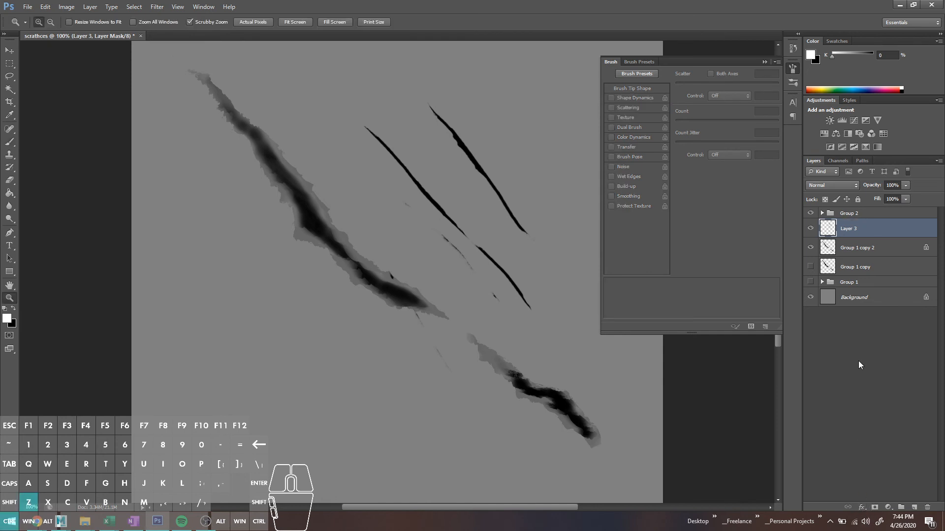
- Apply a dark grey Color Overlay to Layer 3 in Normal blend mode at 100% opacity
left_click(862, 507)
left_click(892, 457)
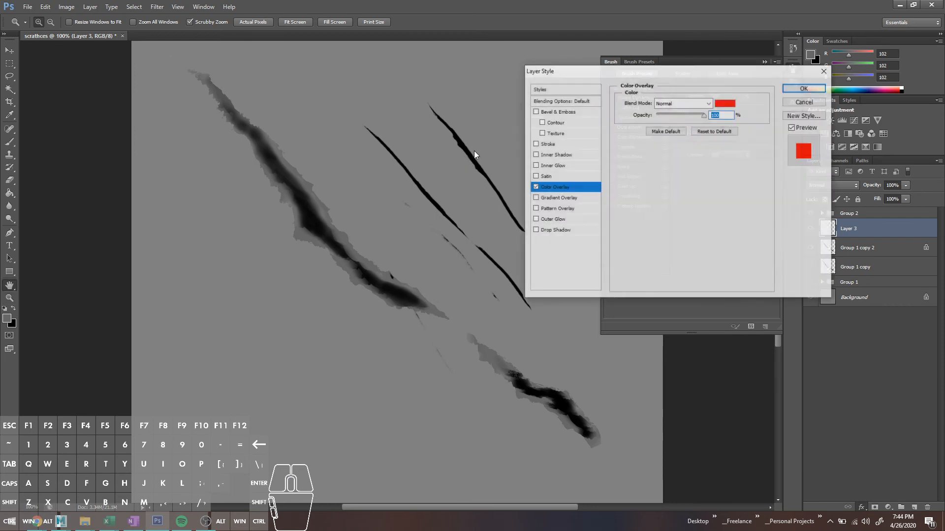
left_click(718, 104)
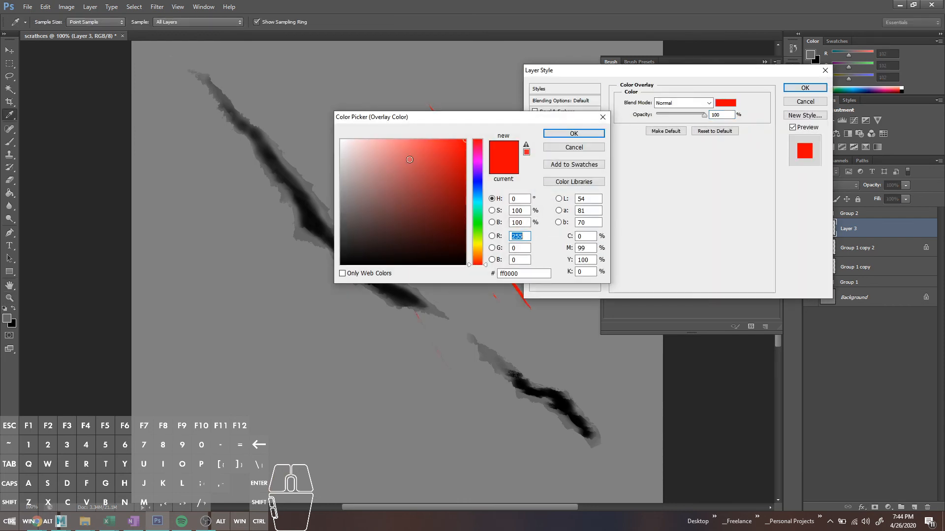
left_click_drag(236, 202, 222, 221)
left_click(573, 134)
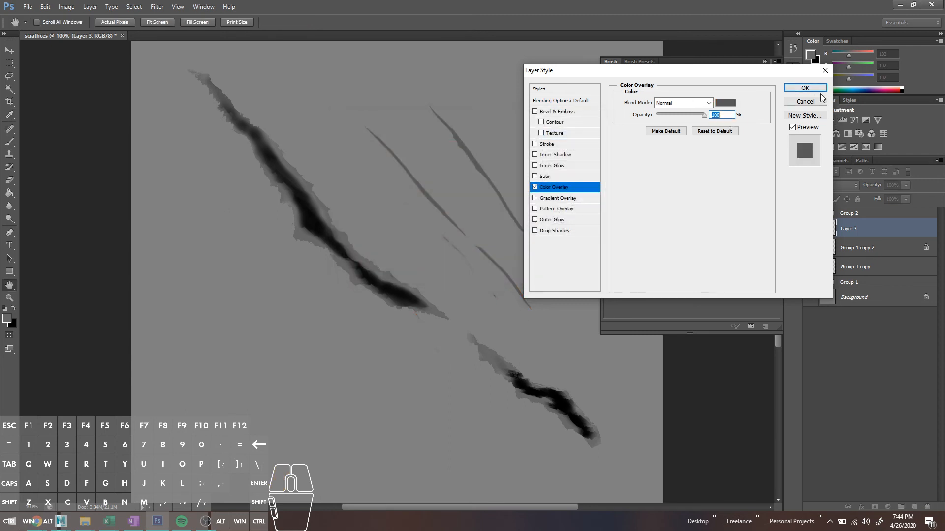
left_click(805, 88)
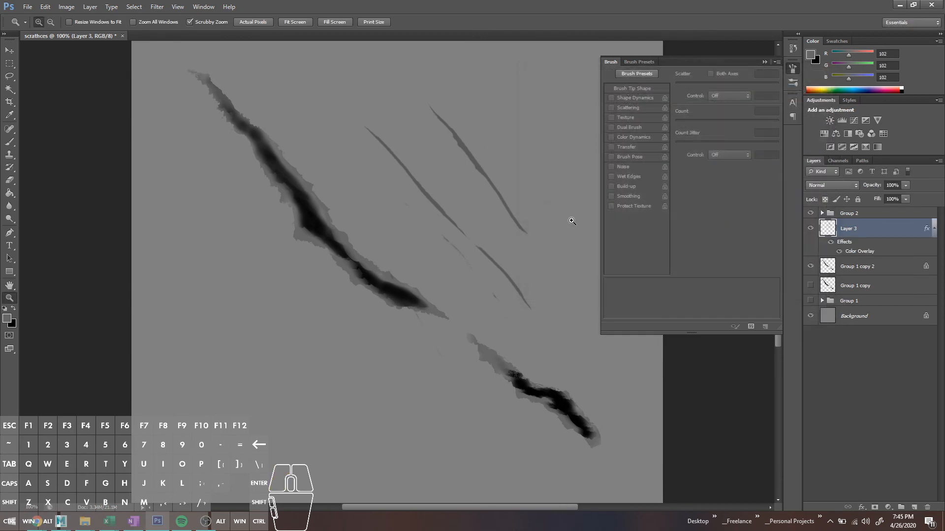
- Save a PNG copy of the image as scratchcombio4 in the REGRETS! folder
key("ctrl+shift+s")
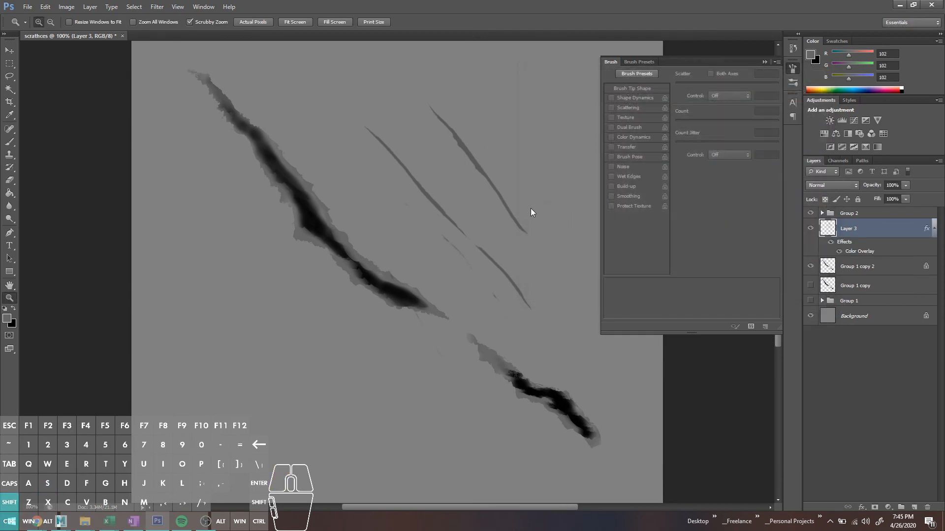
left_click(295, 391)
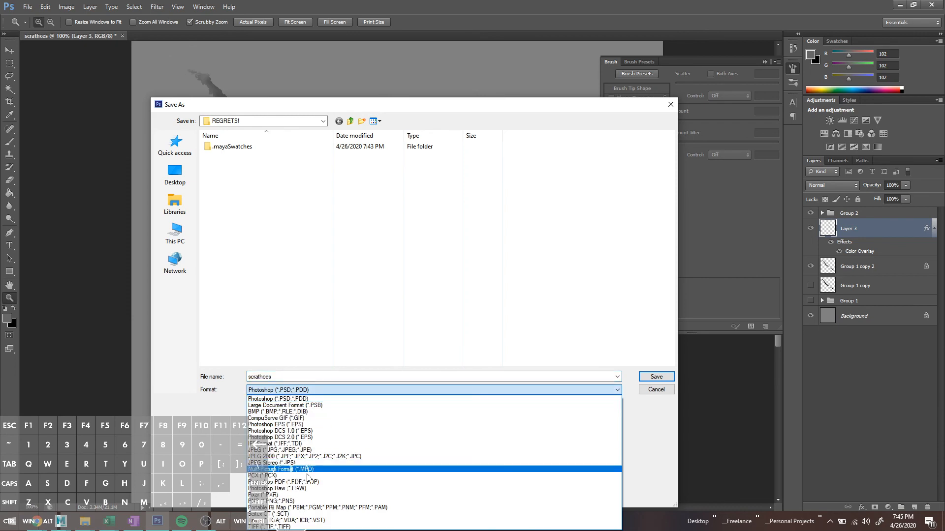
left_click(288, 496)
left_click(232, 221)
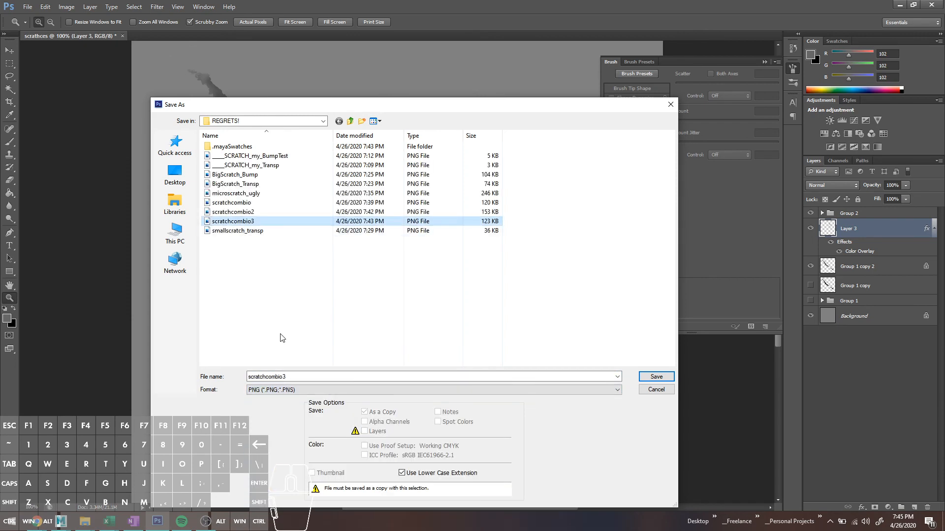
double_click(287, 376)
left_click(287, 376)
key("BackSpace")
type("4")
key("Return")
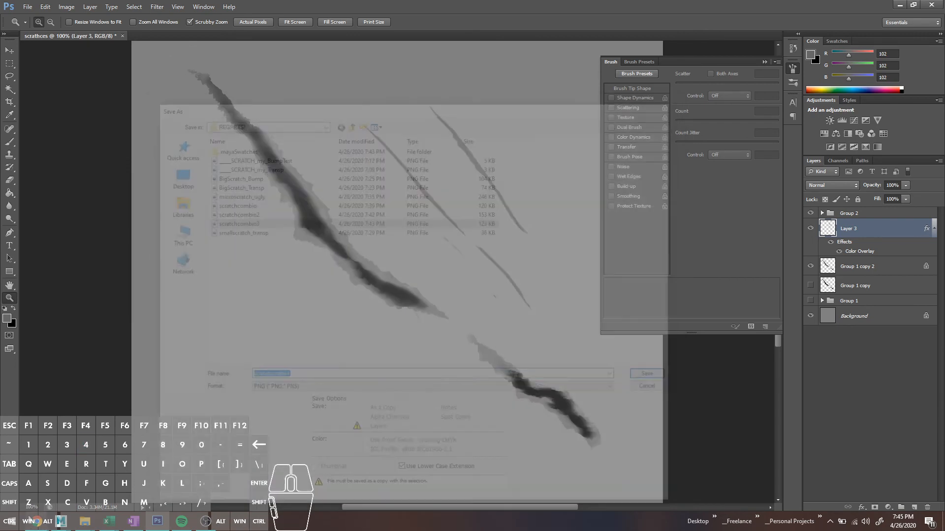
key("Return")
- Switch to Maya and change the sphere's file2 bump image to scratchcombio4.png
left_click(61, 521)
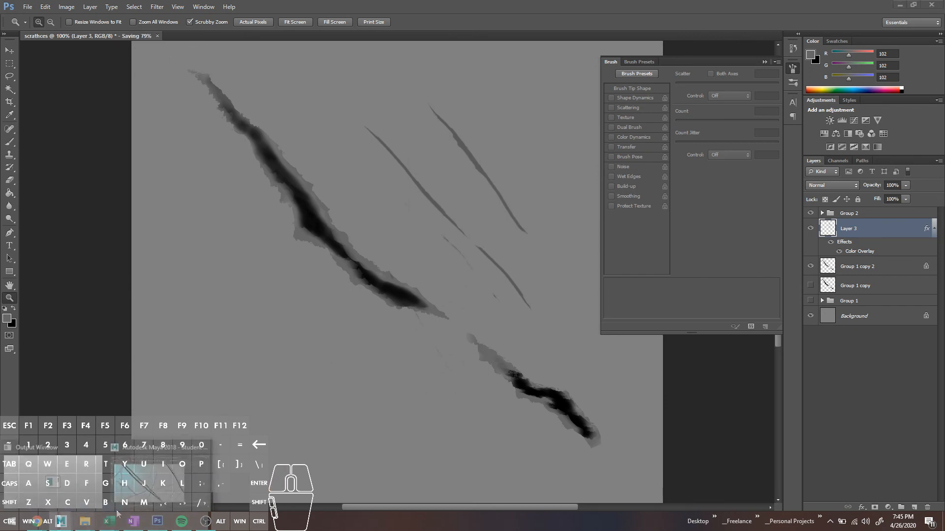
left_click(148, 475)
scroll(349, 278, "down", 8)
left_click(391, 258)
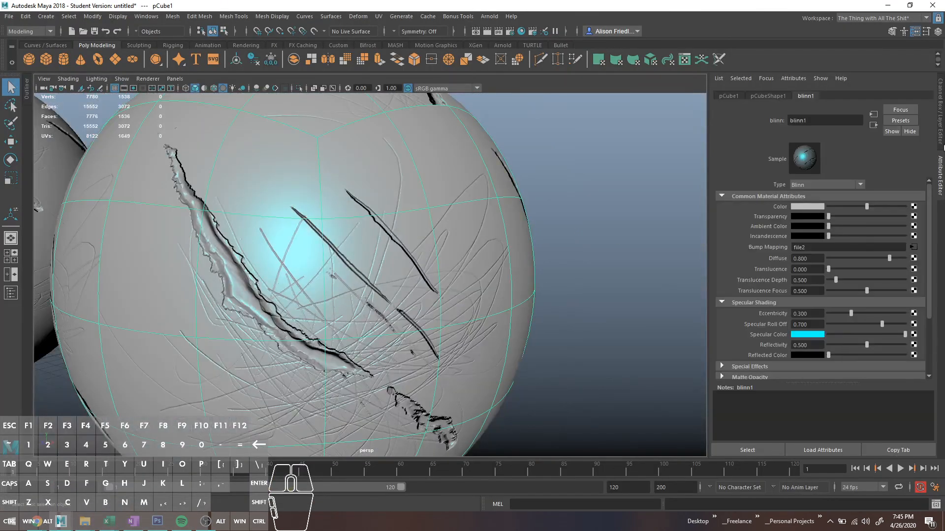
left_click(911, 248)
left_click_drag(900, 230, 895, 231)
type("4")
key("Return")
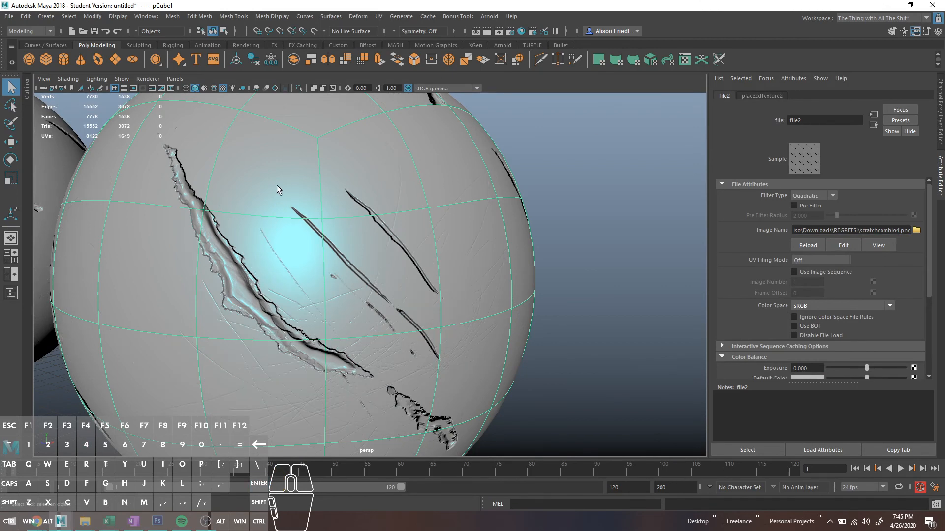
- Inspect the updated thin scratches and micro-scratches on the sphere up close with the sphere deselected
scroll(365, 252, "up", 10)
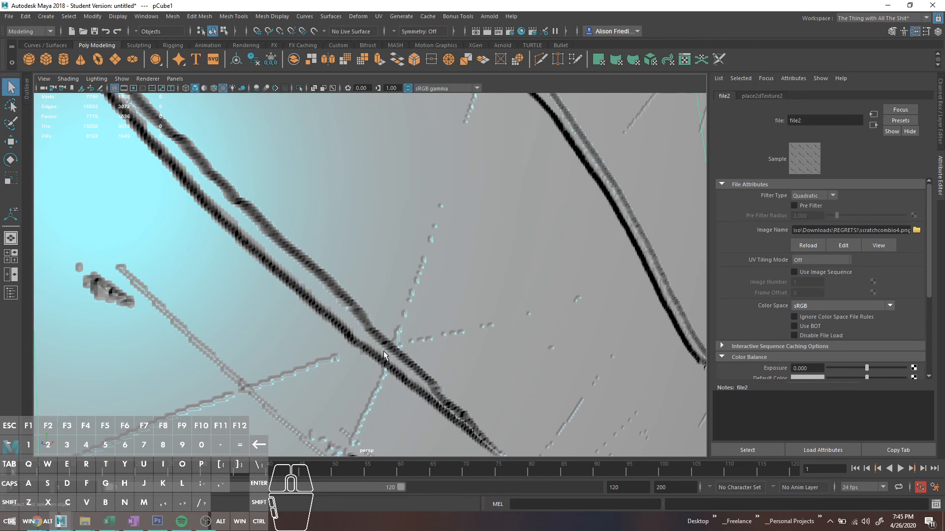
scroll(383, 339, "down", 10)
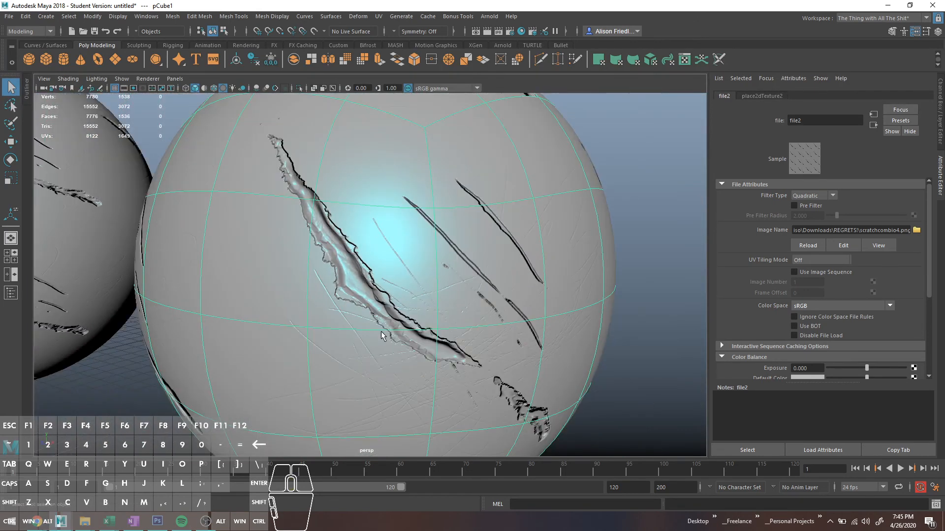
left_click(680, 315)
left_click_drag(676, 375, 608, 342, "alt")
middle_click_drag(522, 309, 578, 341, "alt")
scroll(518, 323, "up", 2, "alt")
scroll(518, 323, "up", 2, "alt")
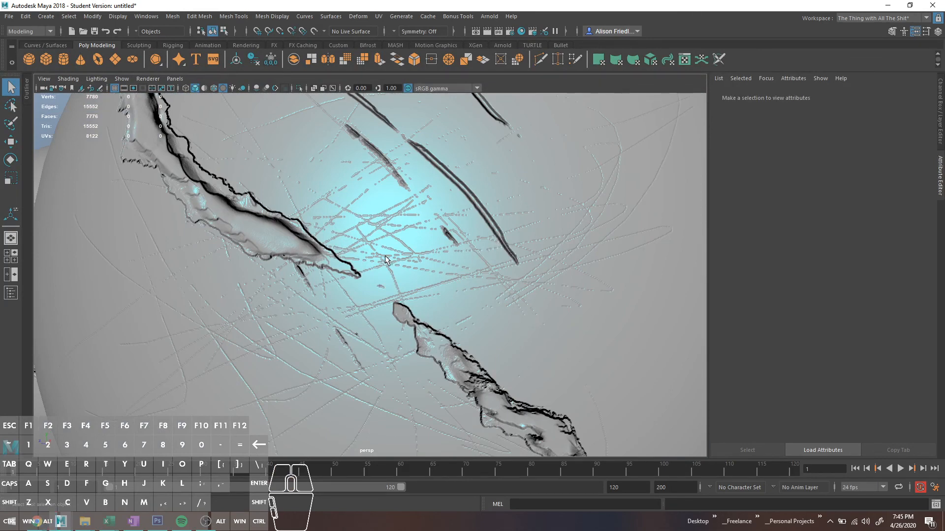
left_click_drag(387, 262, 394, 267, "alt")
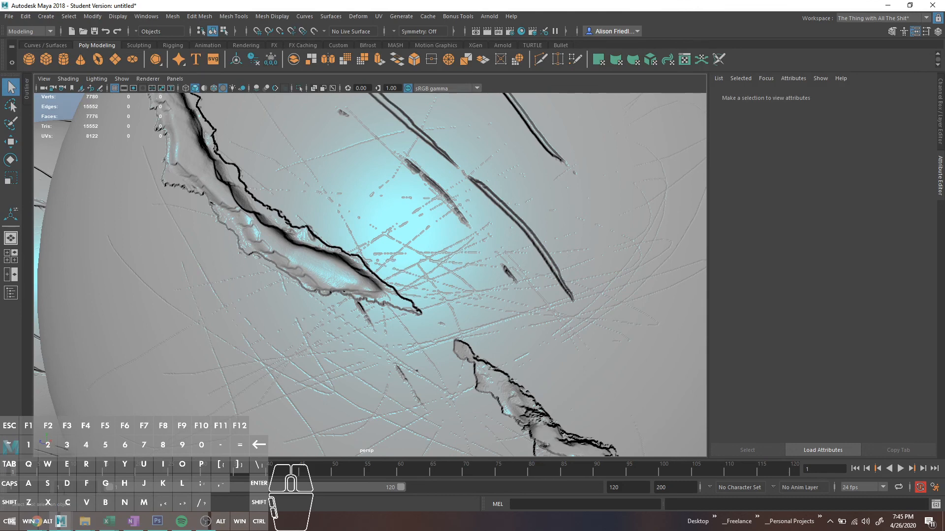
- Switch to Photoshop and test the micro-scratch Group 2 at 20% opacity before returning it to 1%
left_click(158, 521)
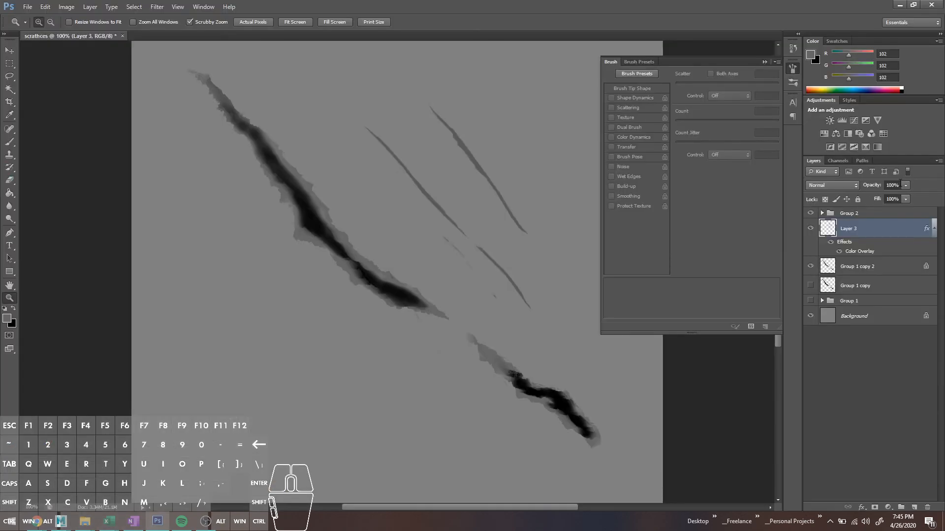
left_click(859, 213)
left_click(892, 186)
left_click_drag(896, 185, 818, 183)
type("20")
key("Return")
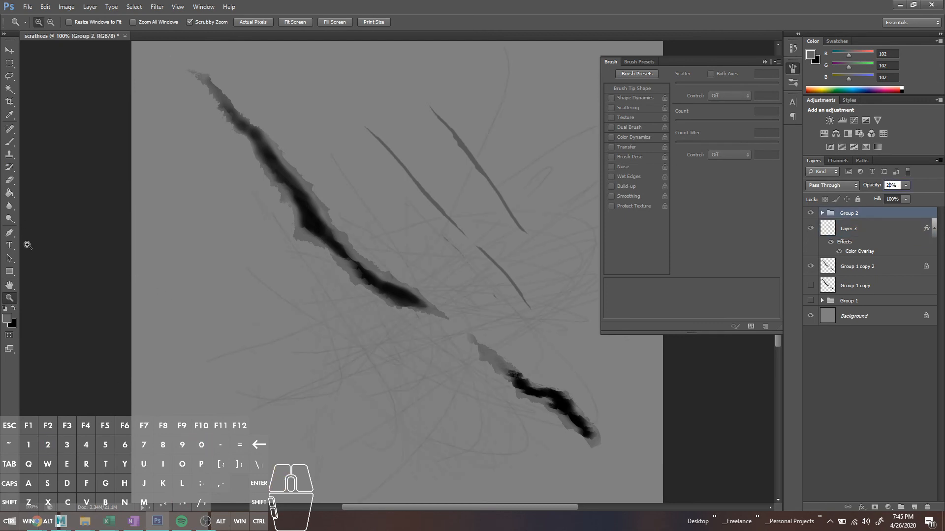
key("BackSpace")
type("10")
key("Return")
- Add a white Color Overlay at 30% opacity to the micro-scratch Group 2
left_click(867, 509)
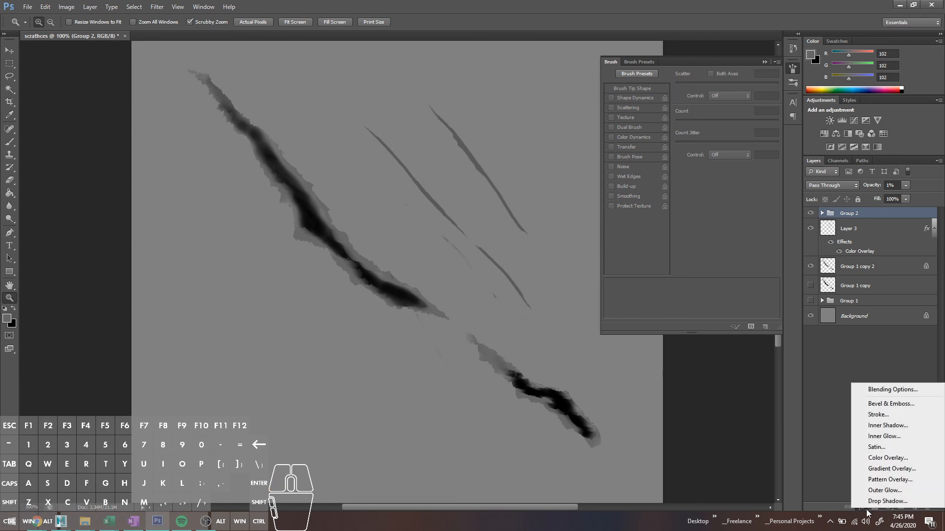
left_click(885, 460)
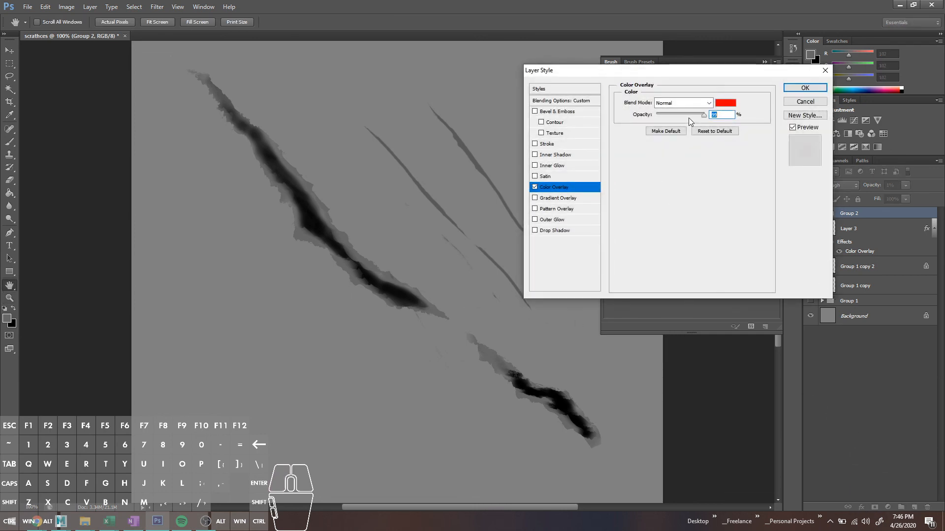
left_click(725, 103)
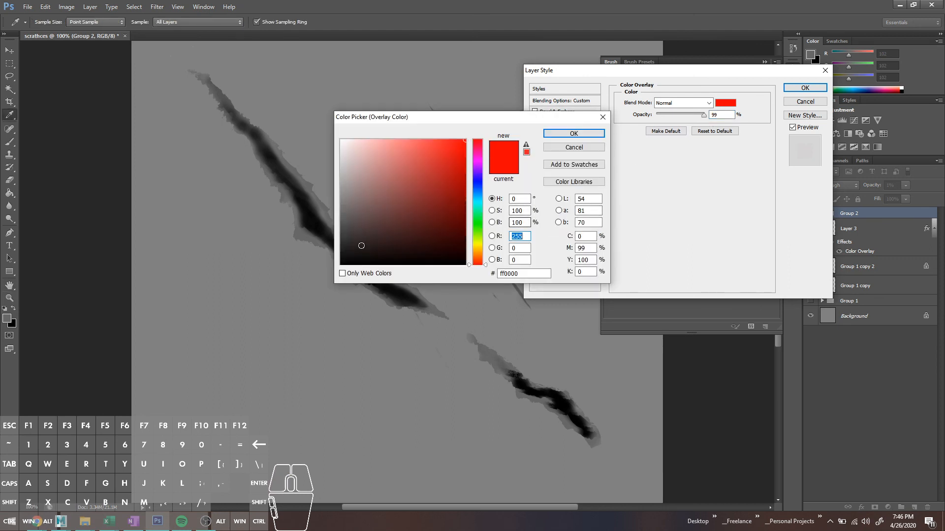
mouse_move(362, 246)
left_mouse_down()
mouse_move(345, 260)
mouse_move(264, 55)
mouse_move(242, 260)
mouse_move(189, 121)
mouse_move(104, 1)
left_mouse_up()
left_click(574, 133)
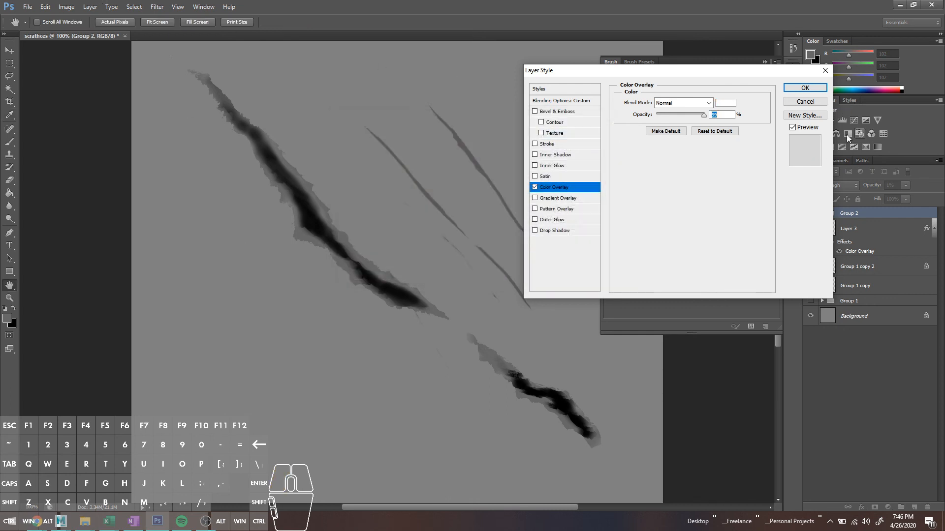
left_click_drag(704, 114, 672, 124)
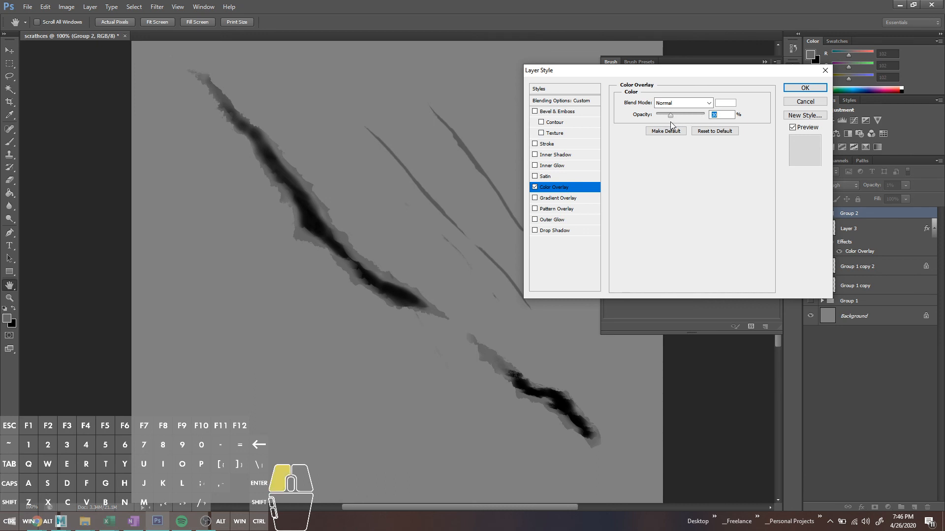
left_click_drag(672, 124, 673, 124)
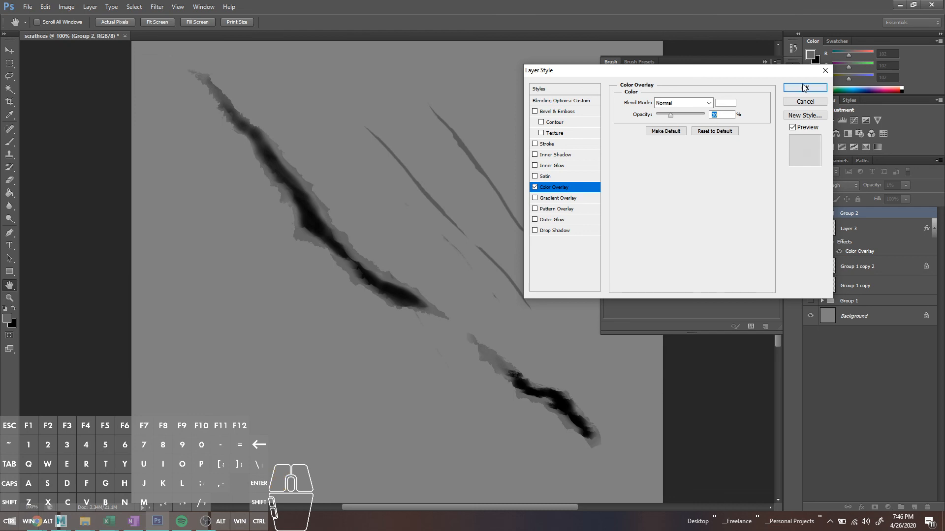
left_click(803, 87)
- Save a PNG copy of the image as scratchcombio5 in the REGRETS! folder
key("ctrl+shift+s")
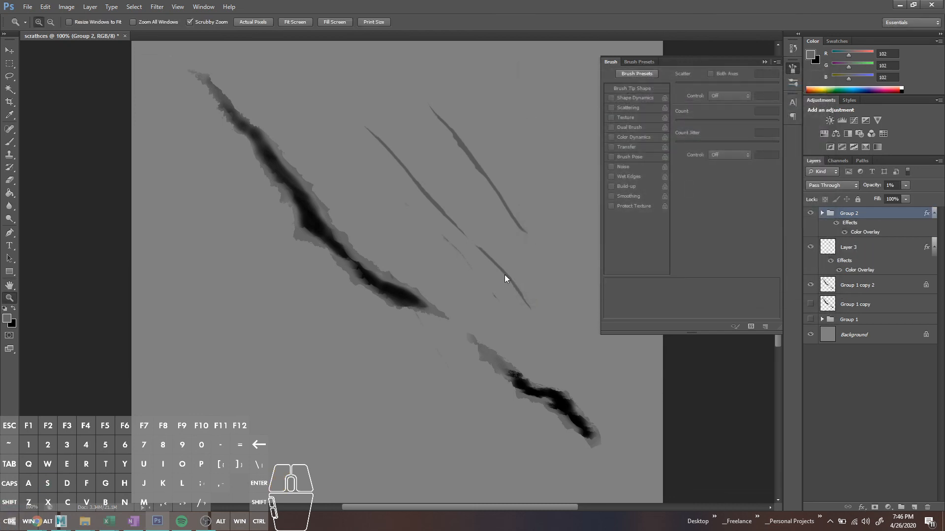
left_click(274, 395)
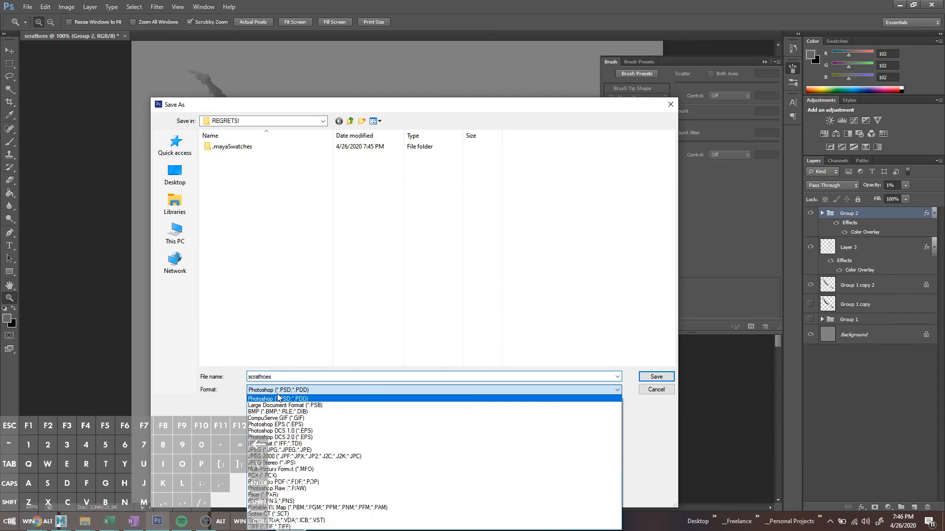
left_click(278, 498)
left_click(234, 231)
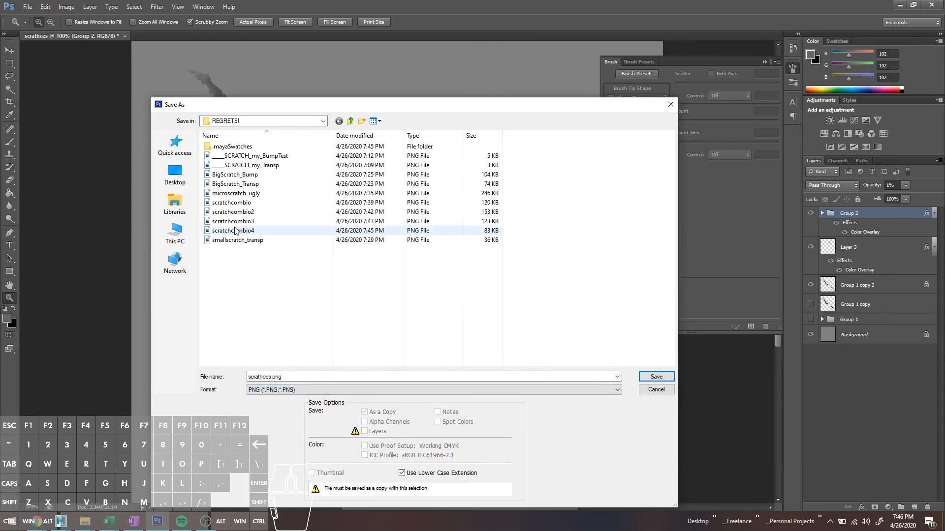
left_click(303, 375)
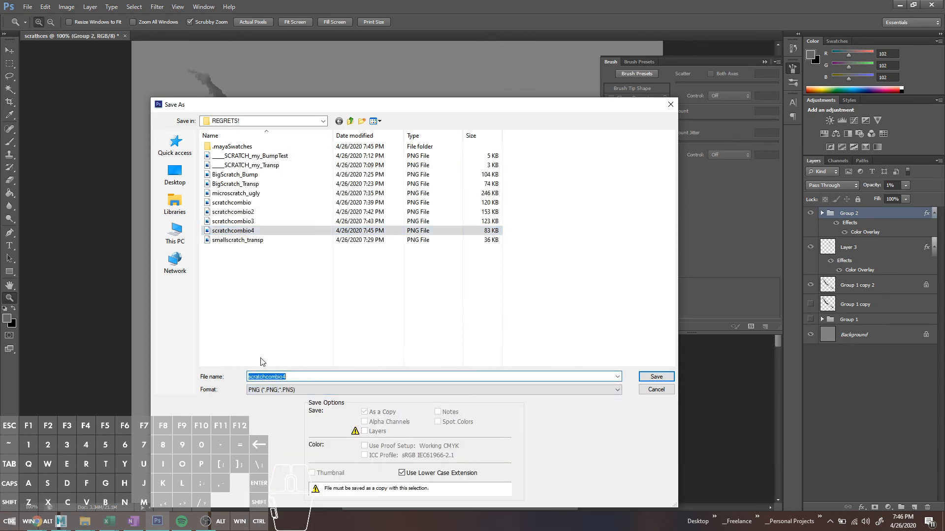
left_click(284, 376)
key("BackSpace")
type("5")
key("Return")
key("Return")
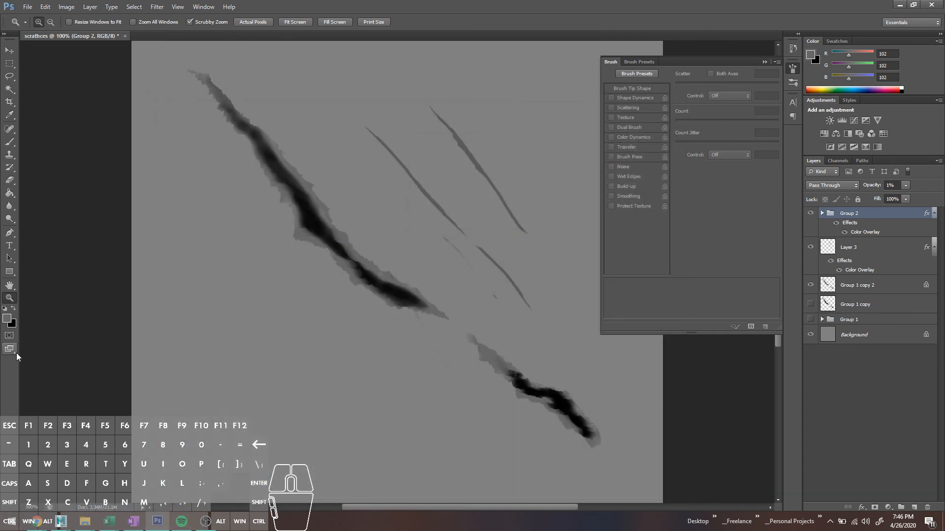
- Switch to Maya, change the larger sphere's file2 bump image to scratchcombio5.png, and view the scratches up close
left_click(61, 521)
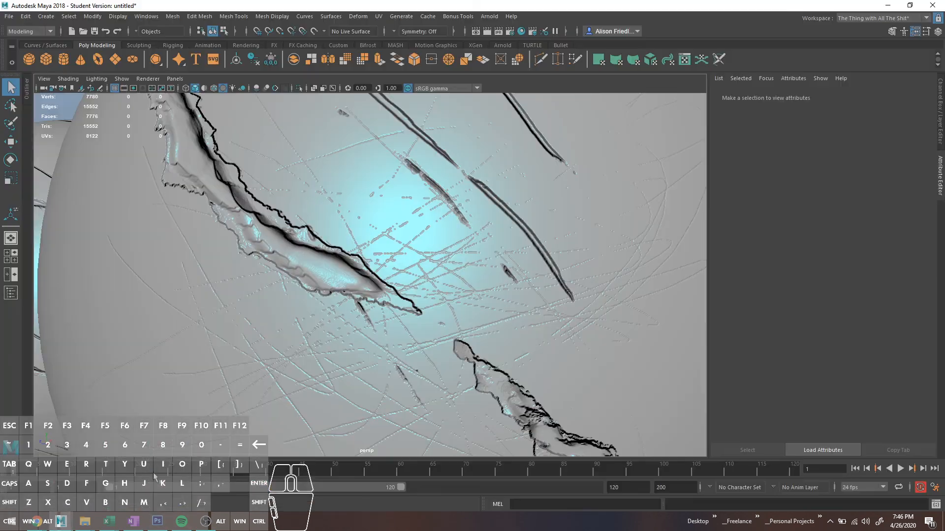
left_click(582, 271)
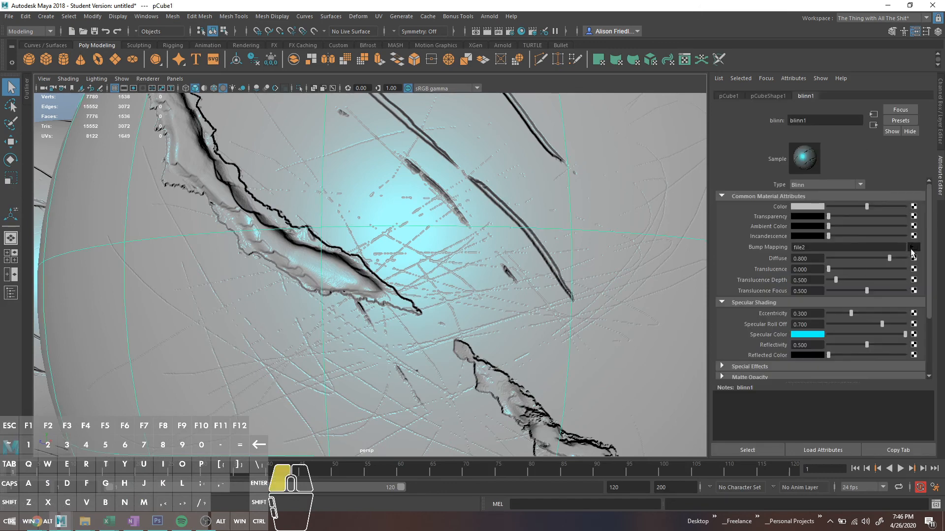
left_click(810, 246)
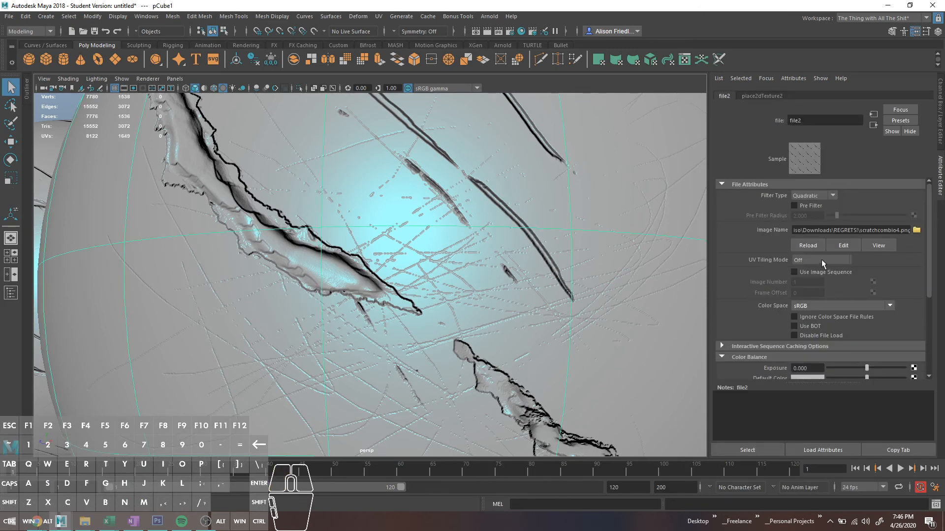
left_click(899, 230)
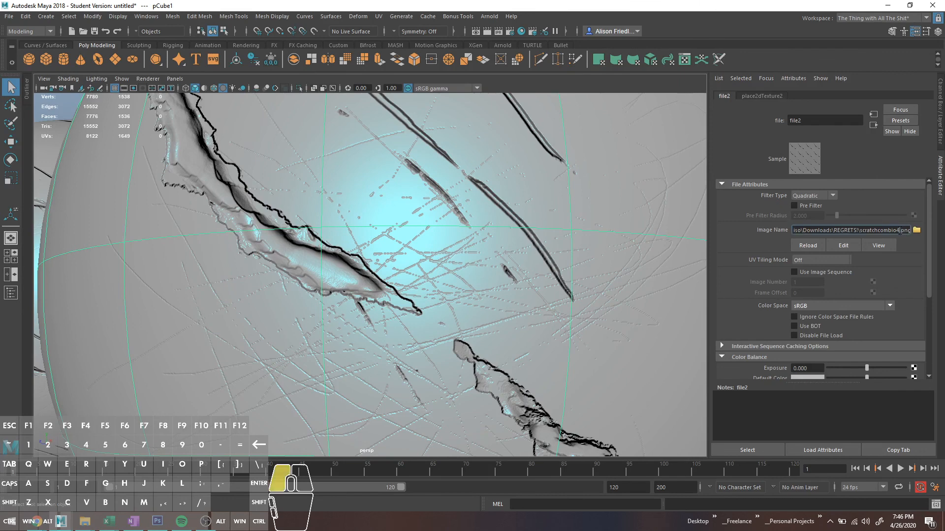
key("BackSpace")
type("5")
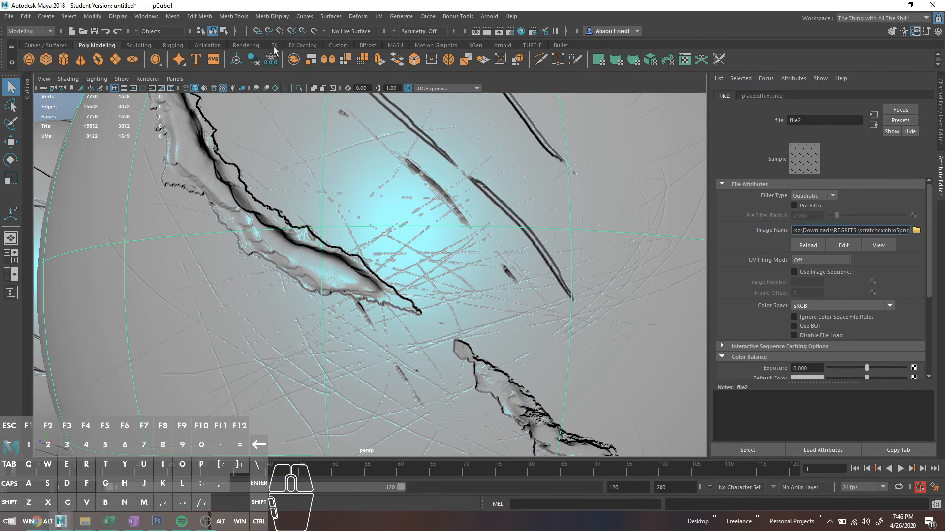
type(".")
left_click(805, 246)
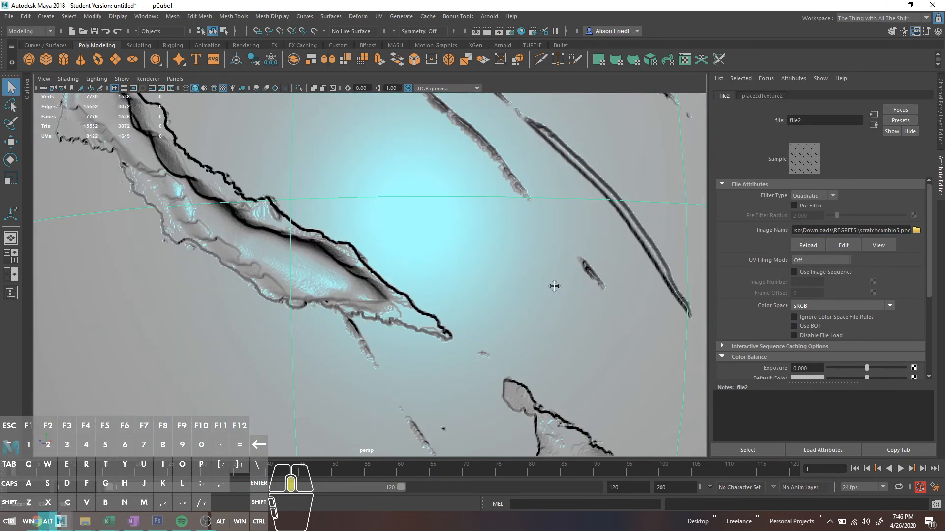
left_click_drag(605, 306, 536, 308, "alt")
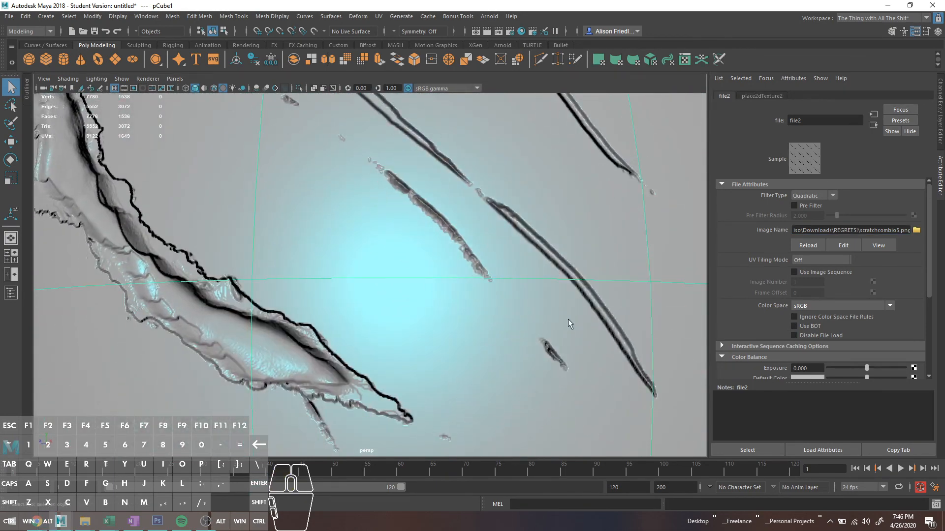
- Switch to Photoshop, try Group 2's Color Overlay at 4% opacity without keeping it, and hide the group's layer effects
left_click(157, 521)
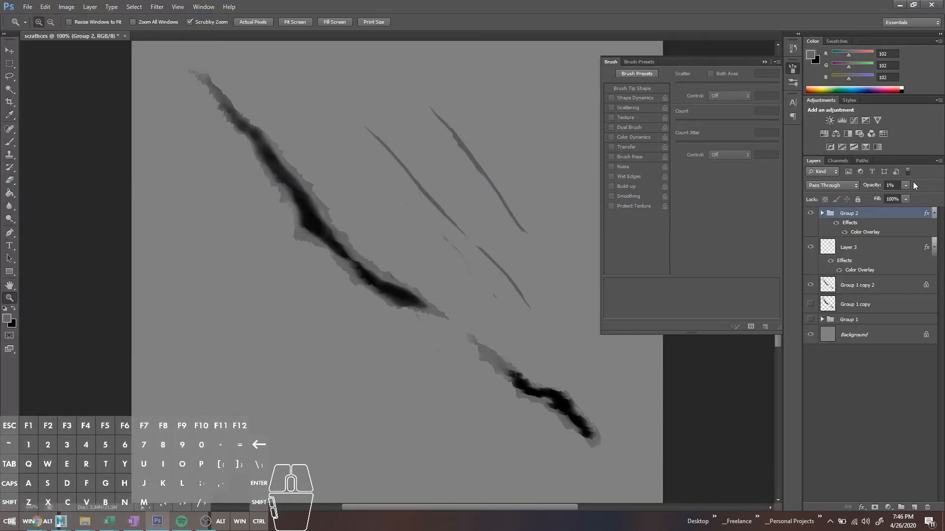
left_click(863, 233)
left_click(863, 233)
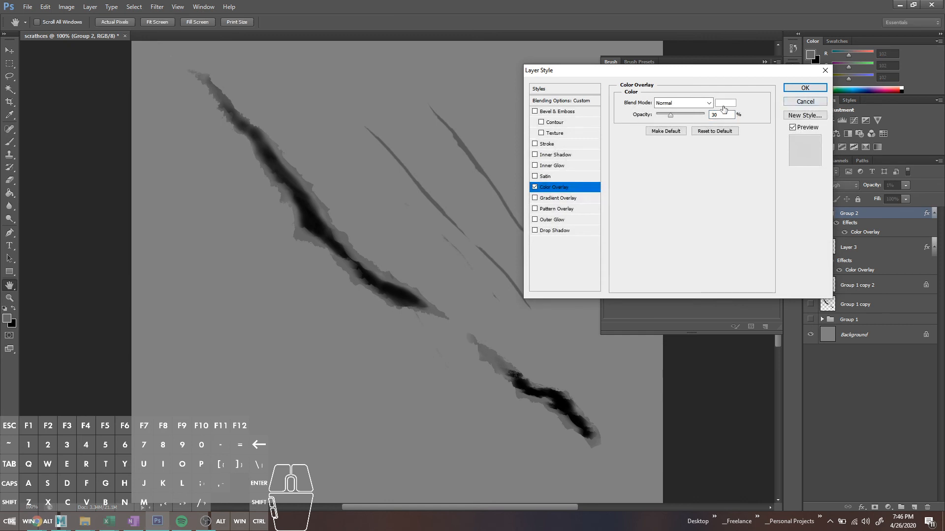
left_click_drag(678, 116, 662, 117)
left_click(725, 102)
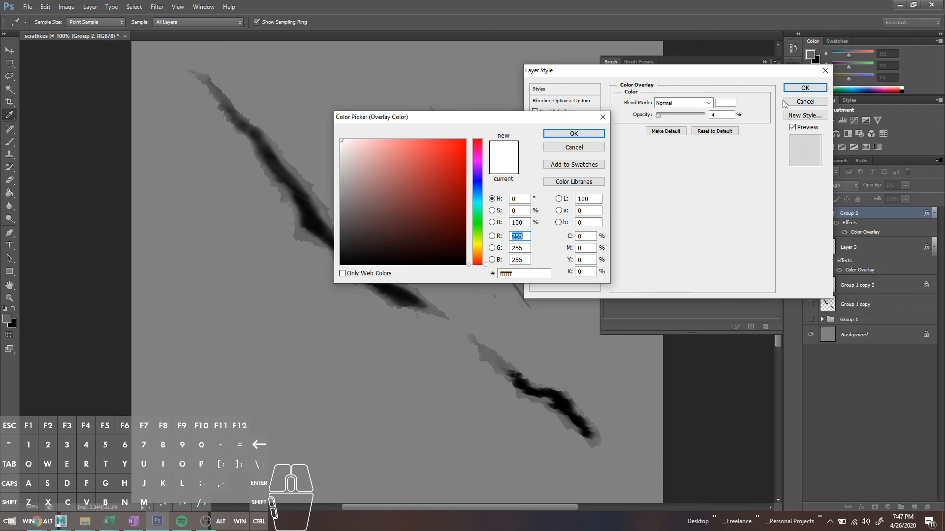
left_click(603, 118)
left_click(803, 102)
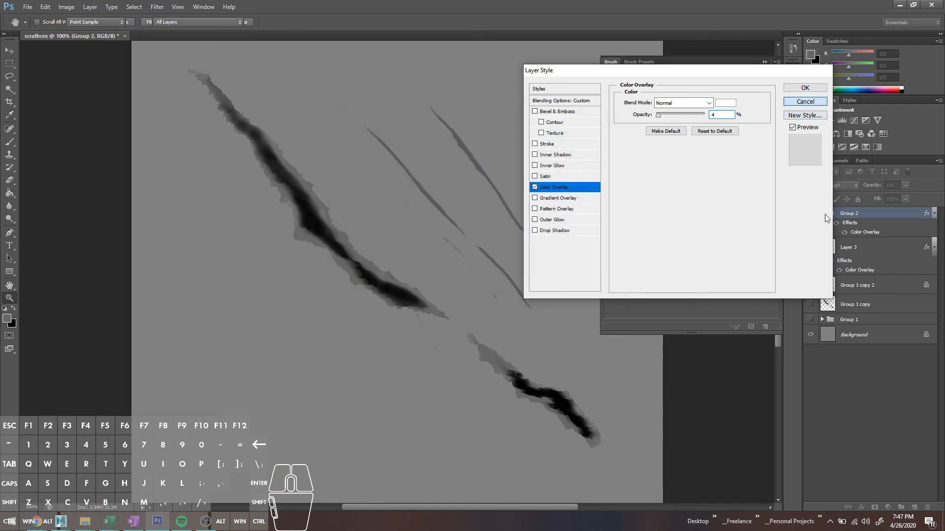
left_click(836, 224)
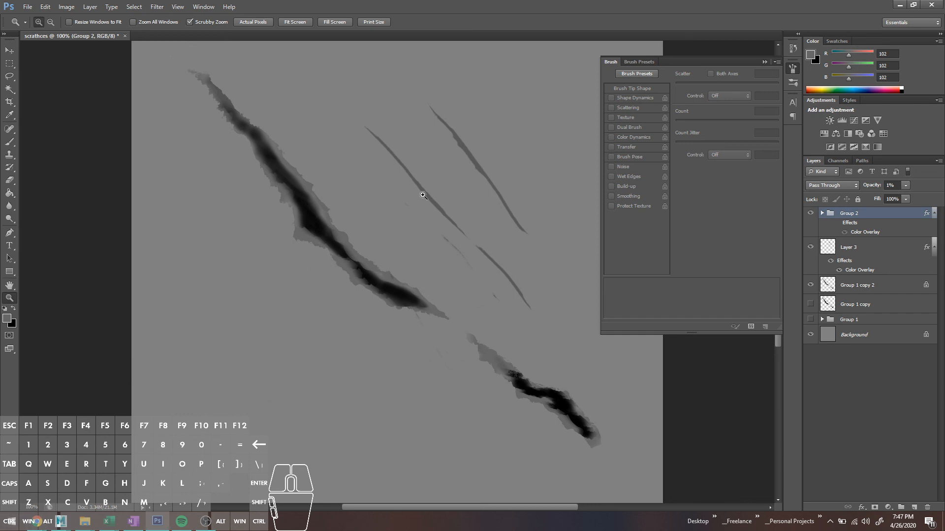
- Switch to Maya and compare the scratches on both spheres from several angles with the larger sphere deselected
key("alt+Tab")
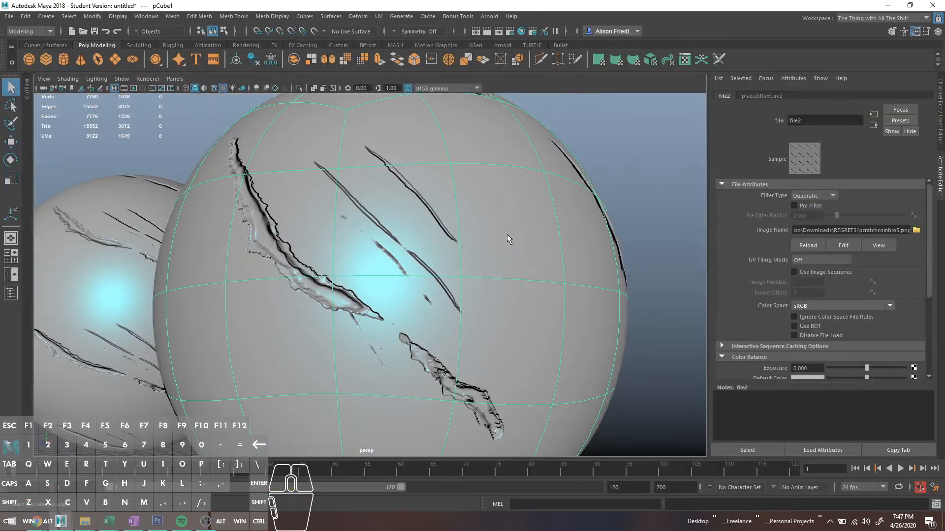
left_click_drag(499, 231, 517, 232, "alt")
left_click_drag(544, 226, 513, 235, "alt")
middle_click_drag(511, 264, 613, 267, "alt")
right_click_drag(613, 267, 541, 236, "alt")
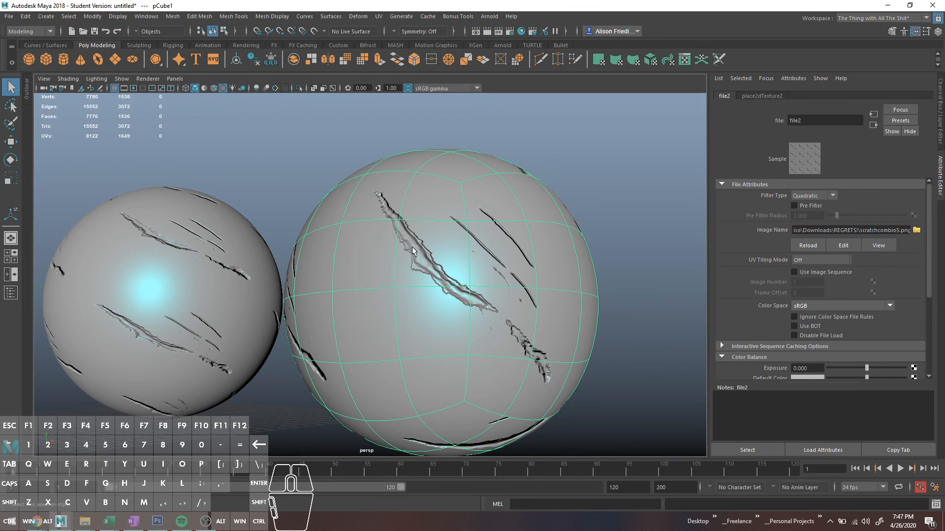
left_click(583, 205)
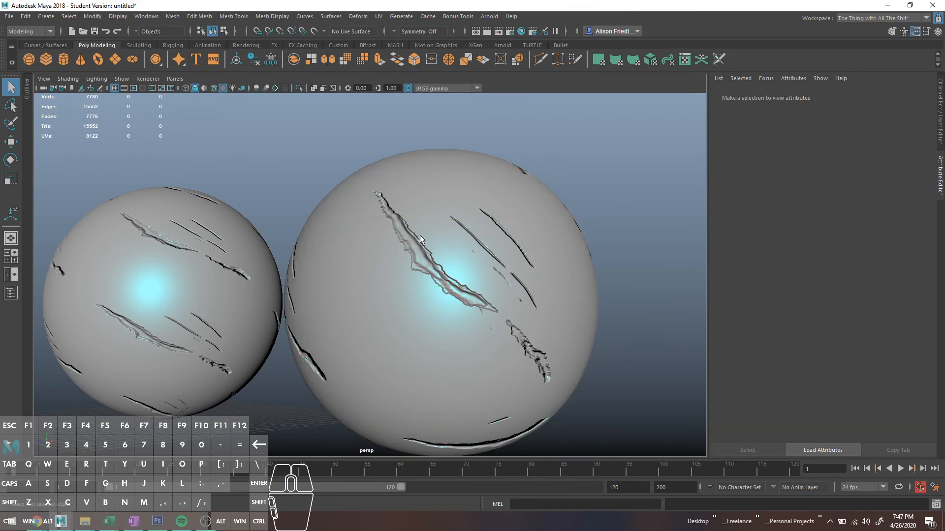
- Change the larger sphere's file2 bump image back to scratchcombio4.png and deselect the sphere
left_click(539, 301)
left_click(914, 247)
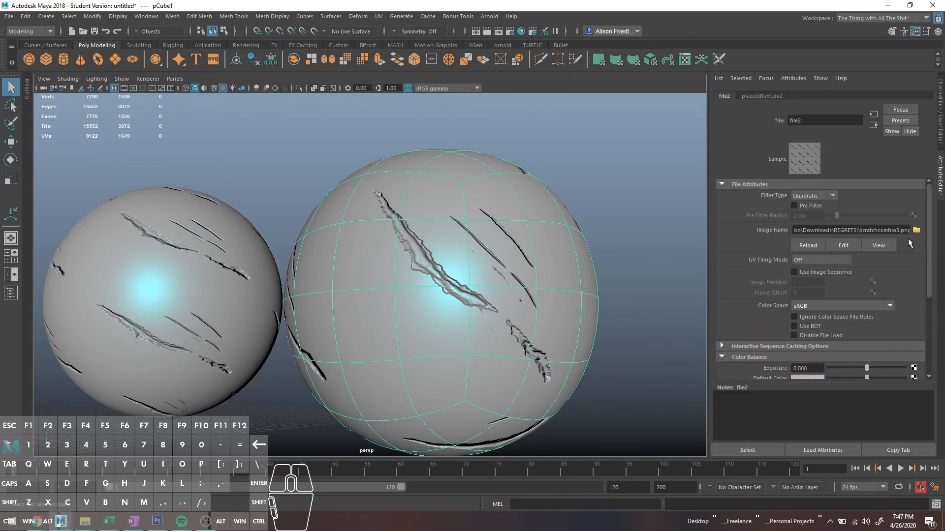
left_click_drag(900, 231, 895, 231)
type("4")
key("Return")
left_click(619, 282)
- Examine the micro-scratches on the larger sphere up close and from a distance beside the smaller sphere
left_click_drag(564, 328, 558, 316, "alt")
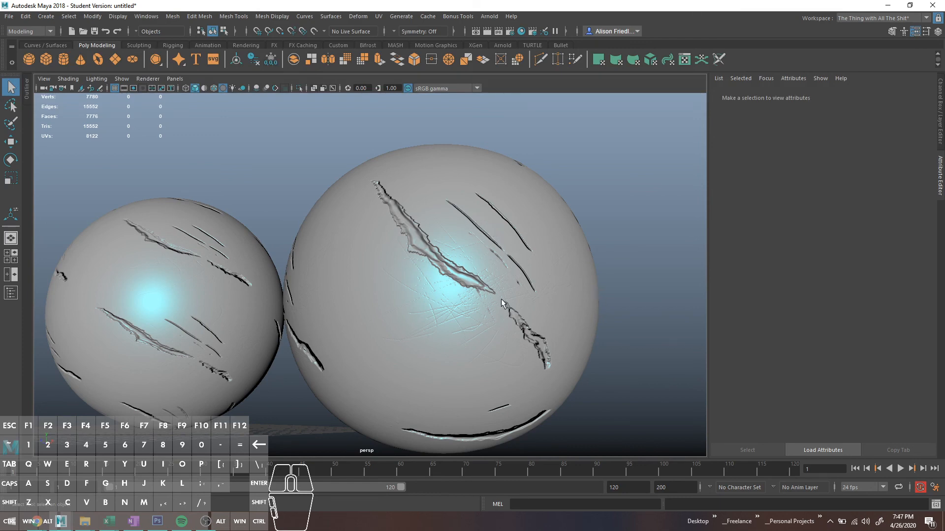
scroll(499, 309, "up", 2)
left_click_drag(489, 301, 475, 271, "alt")
scroll(480, 287, "up", 2)
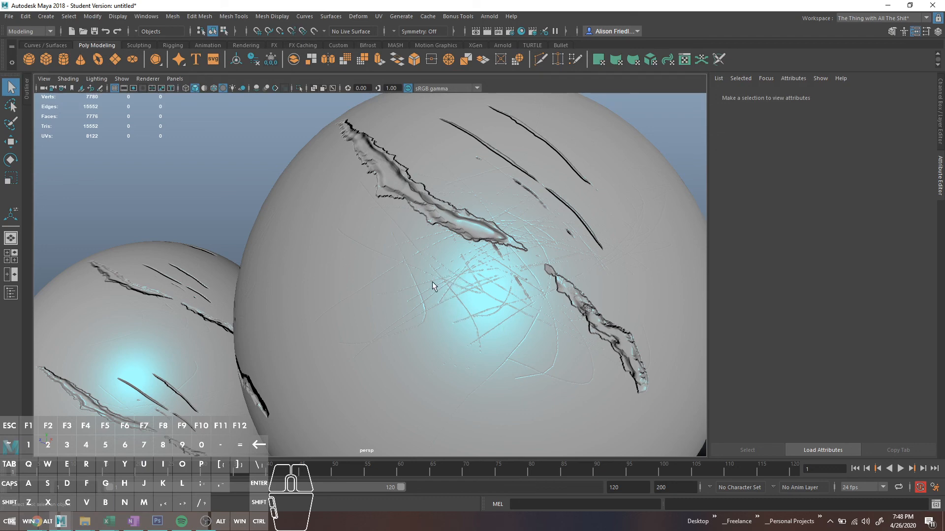
scroll(432, 281, "down", 5)
left_click_drag(440, 270, 466, 259, "alt")
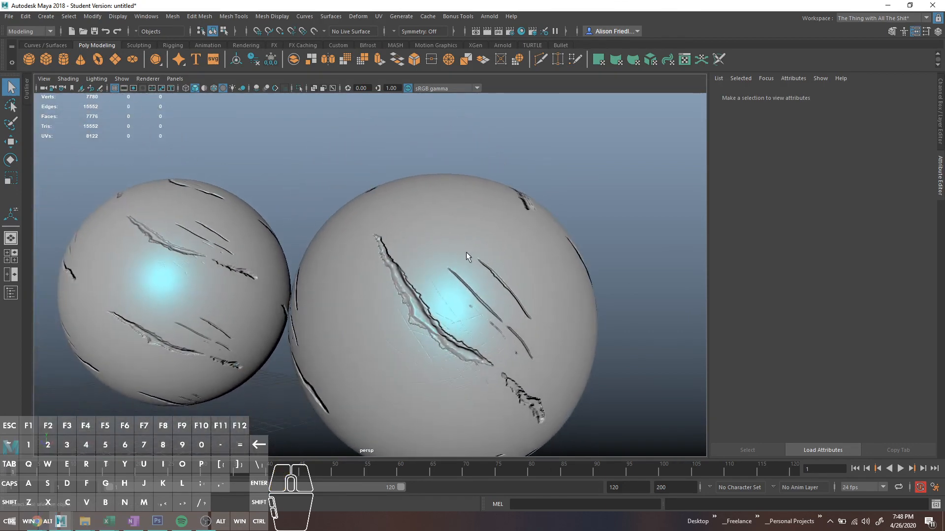